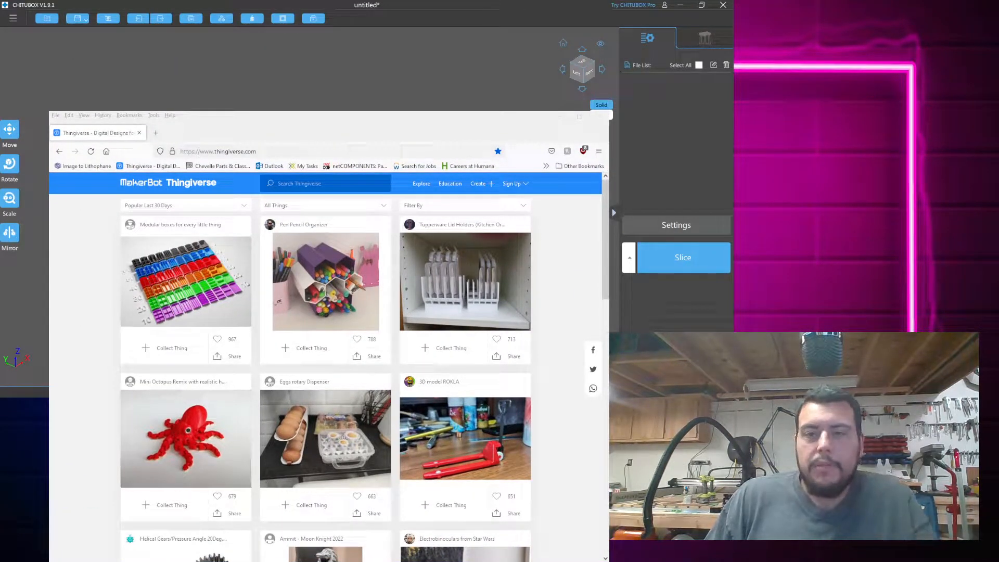
Search Thingiverse for "ar-15" and look through the first page of results
left_click(326, 183)
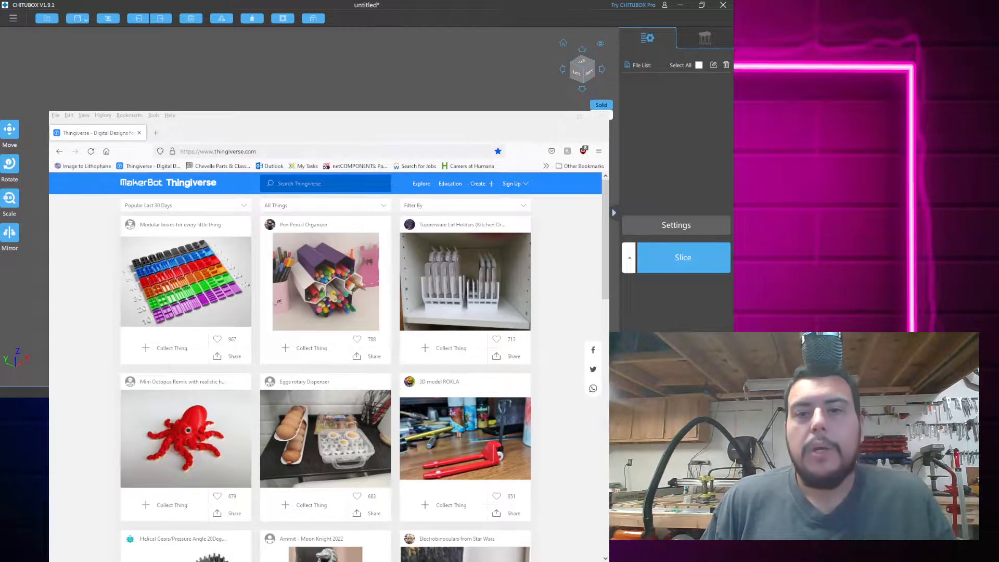
left_click(319, 182)
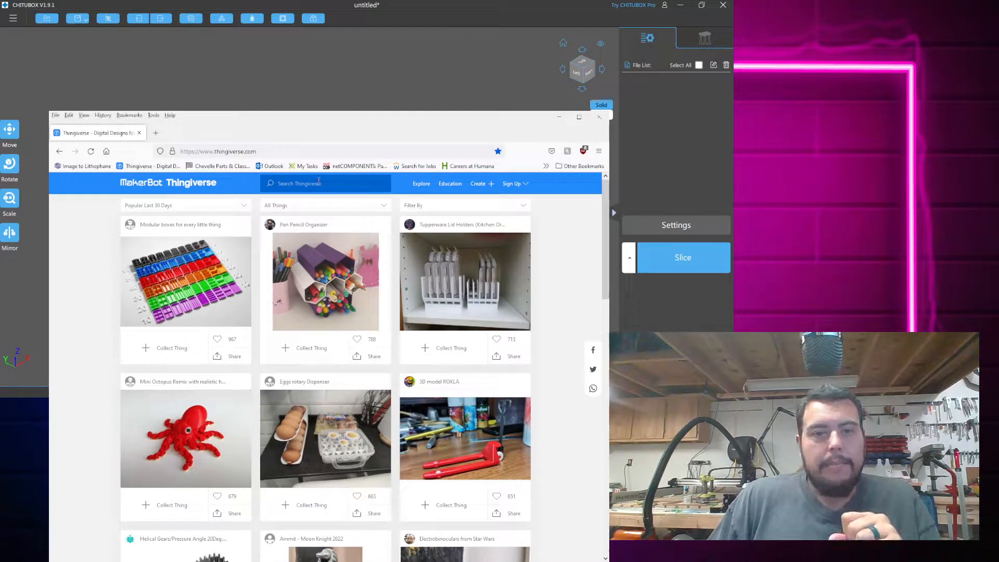
type("a")
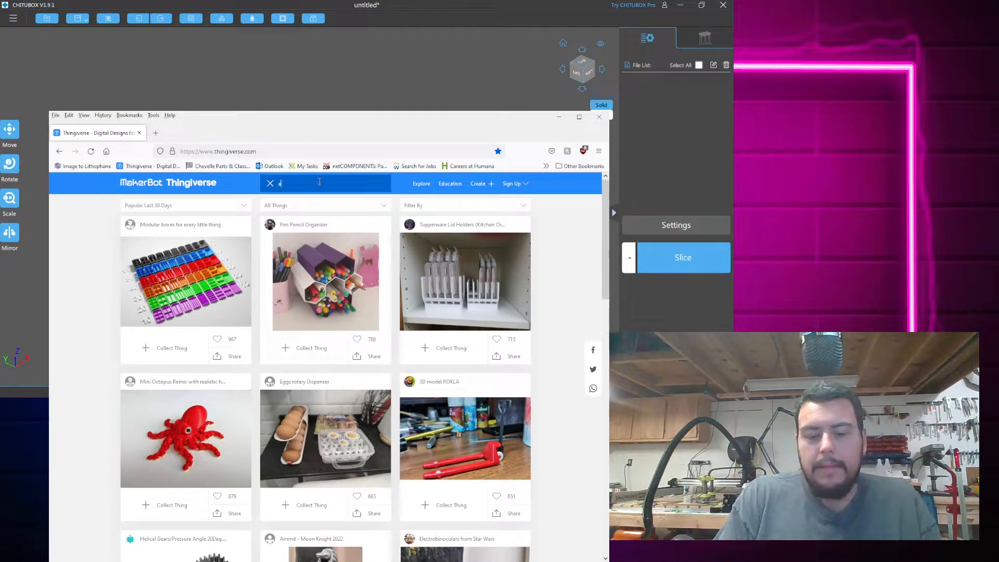
type("r-15")
key("Return")
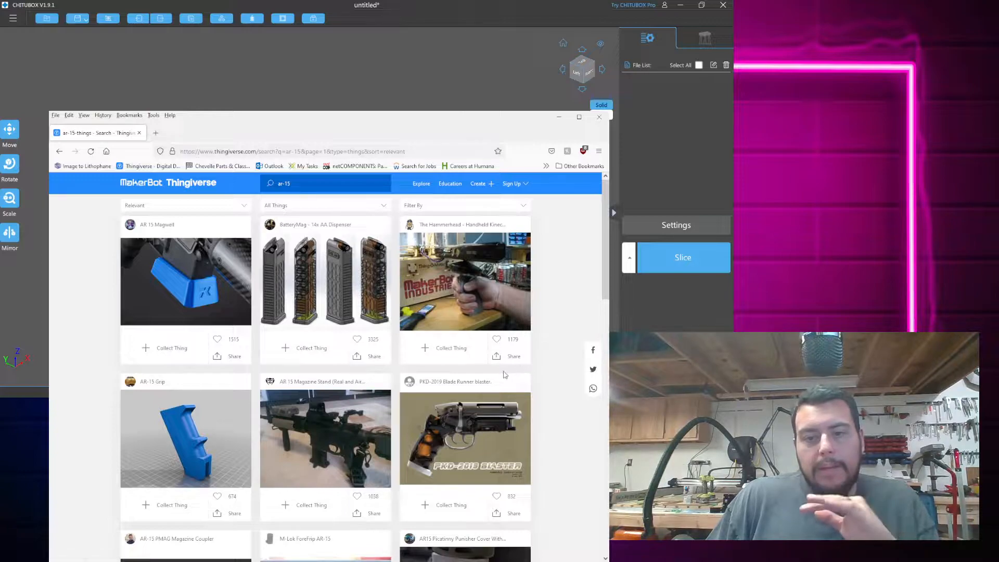
scroll(505, 375, "down", 3)
scroll(504, 375, "down", 4)
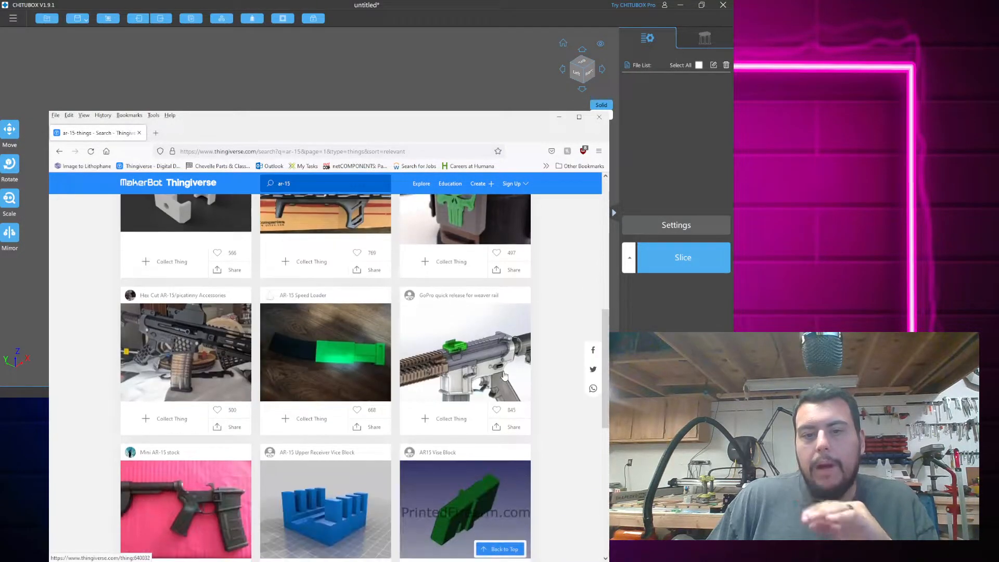
scroll(504, 375, "down", 4)
scroll(504, 375, "down", 3)
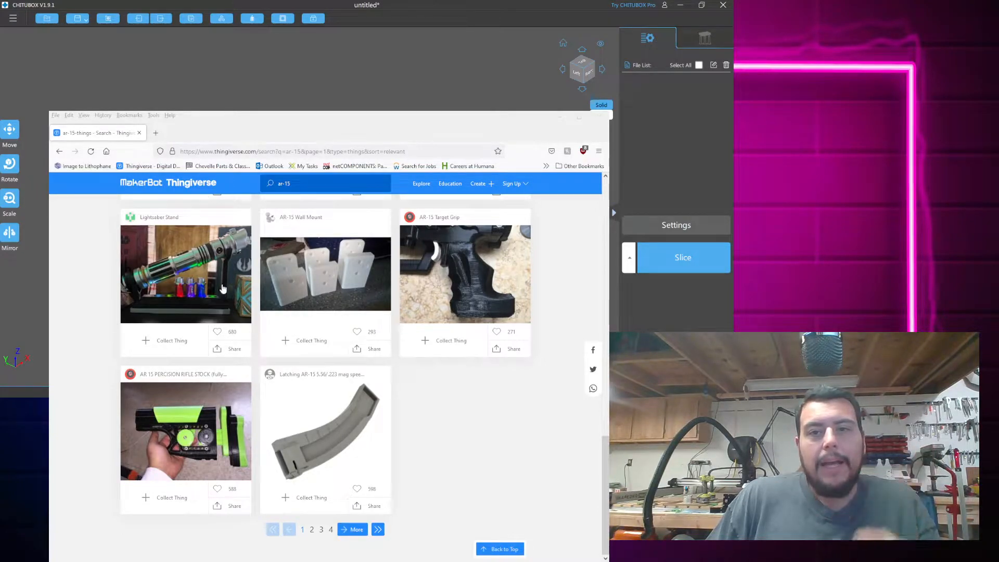
Refine the Thingiverse search to "ar-15 model" and look through the first results page for a complete rifle model
left_click(311, 183)
type("model")
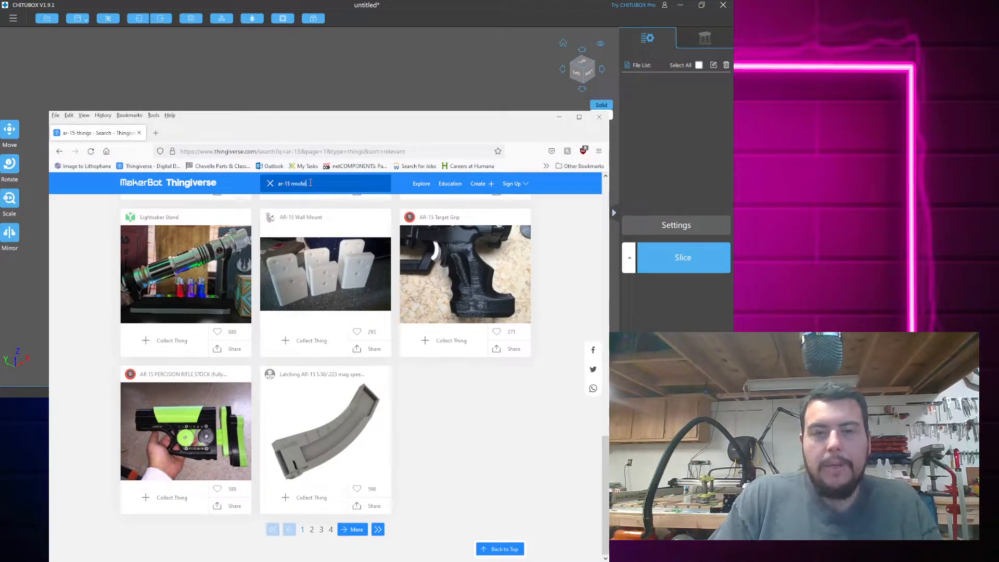
key("Return")
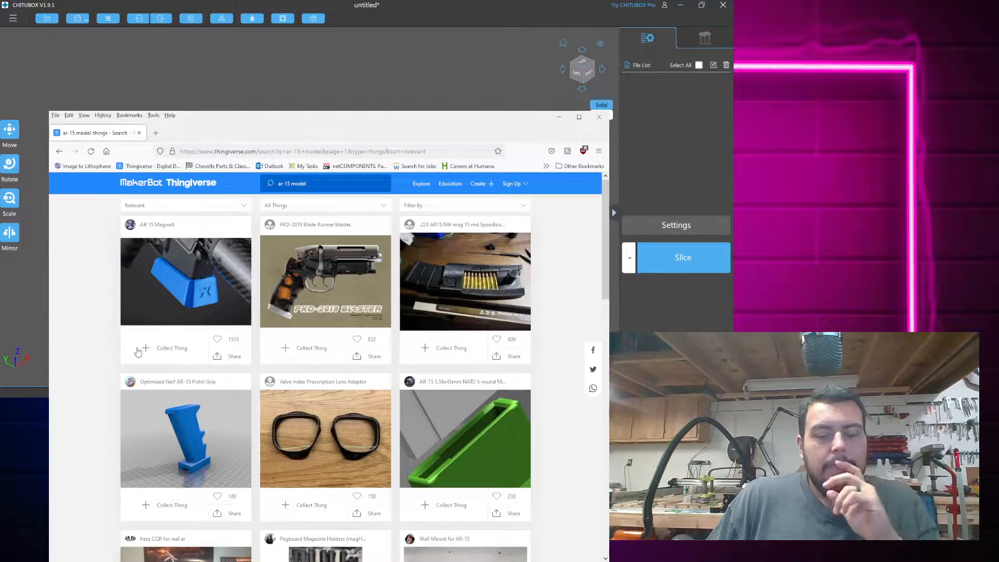
scroll(218, 392, "down", 3)
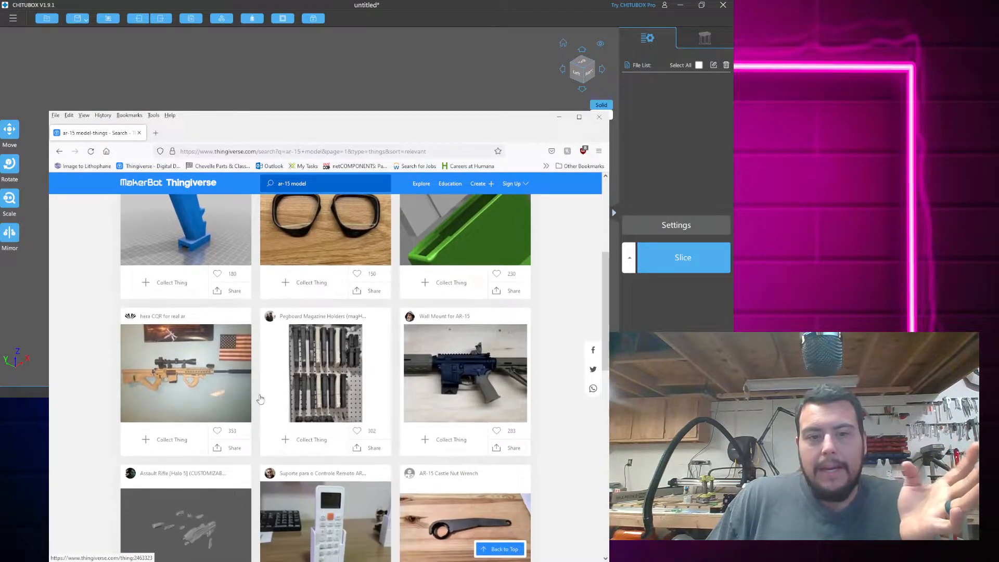
scroll(71, 394, "down", 2)
scroll(68, 394, "down", 1)
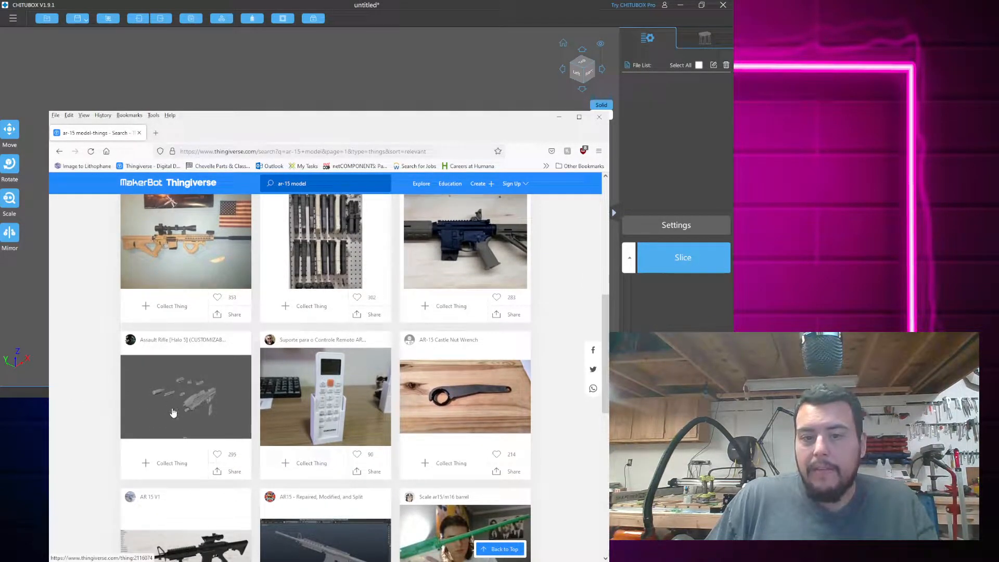
scroll(173, 412, "down", 2)
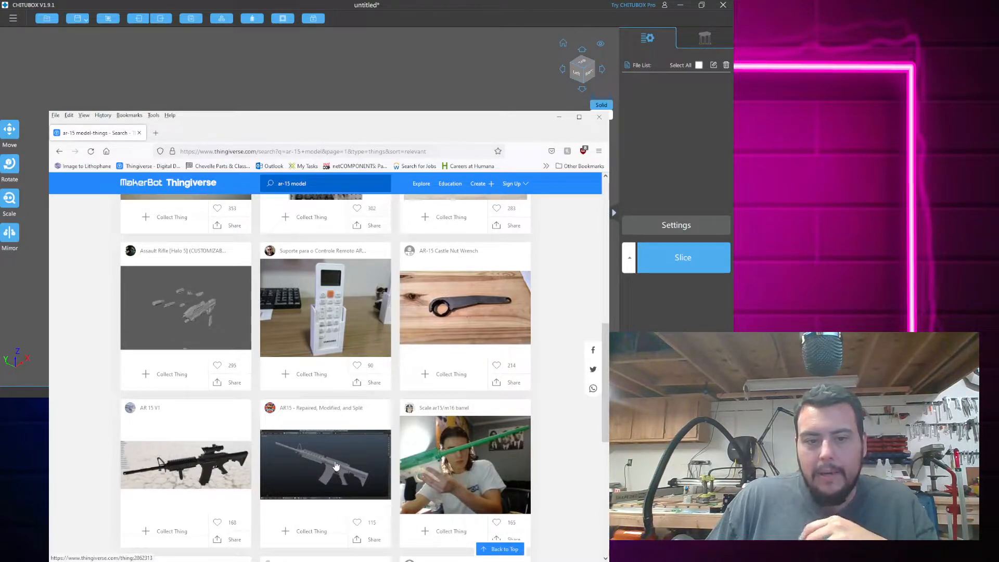
scroll(335, 466, "down", 4)
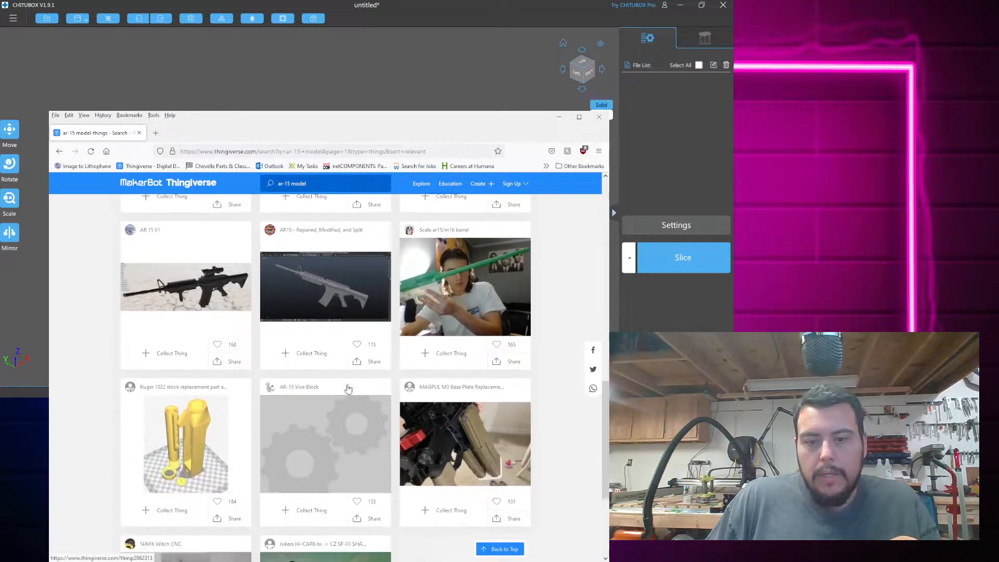
scroll(323, 324, "down", 4)
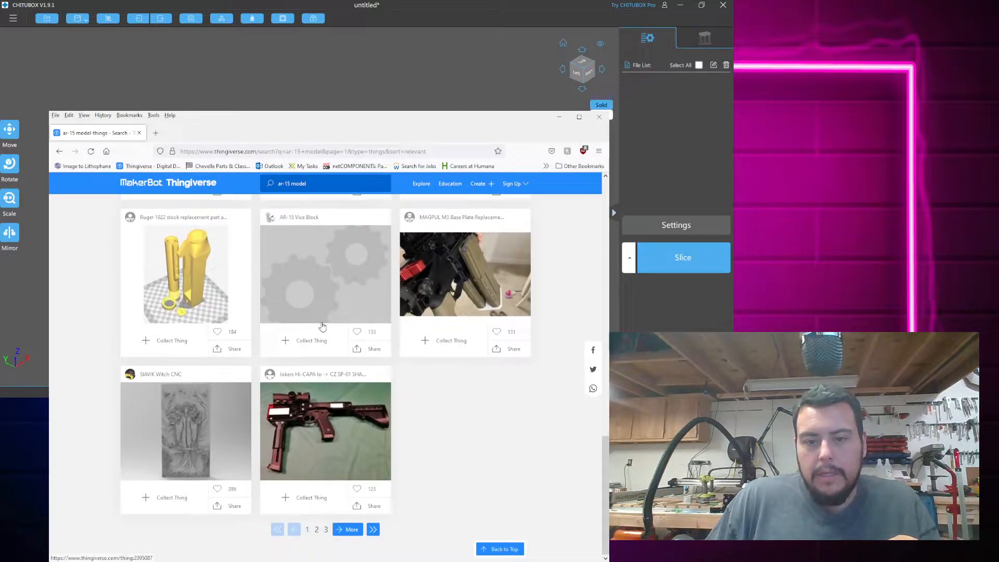
Open the "AR15 - Repaired, Modified, and Split" and "AR 15 V1" listings in separate background tabs
scroll(322, 325, "up", 4)
middle_click(322, 327)
middle_click(189, 295)
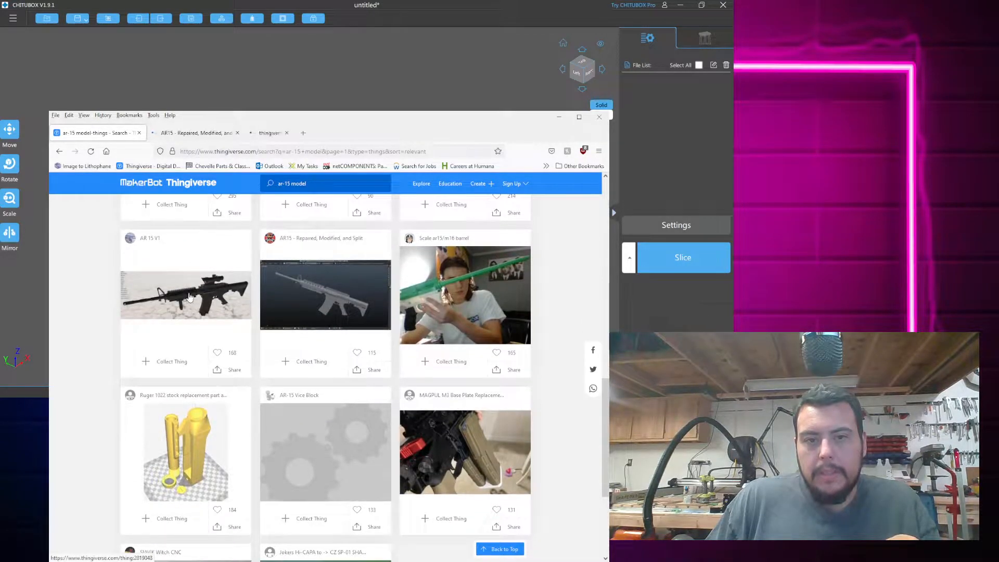
Look through pages 2 and 3 of the "ar-15 model" search results for further complete models
scroll(188, 297, "down", 4)
left_click(320, 531)
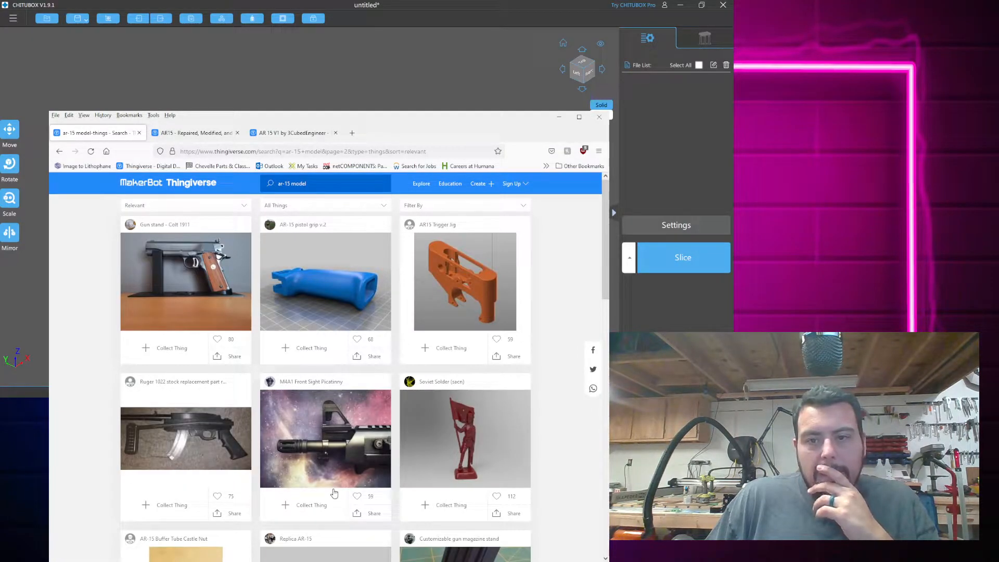
scroll(334, 492, "down", 4)
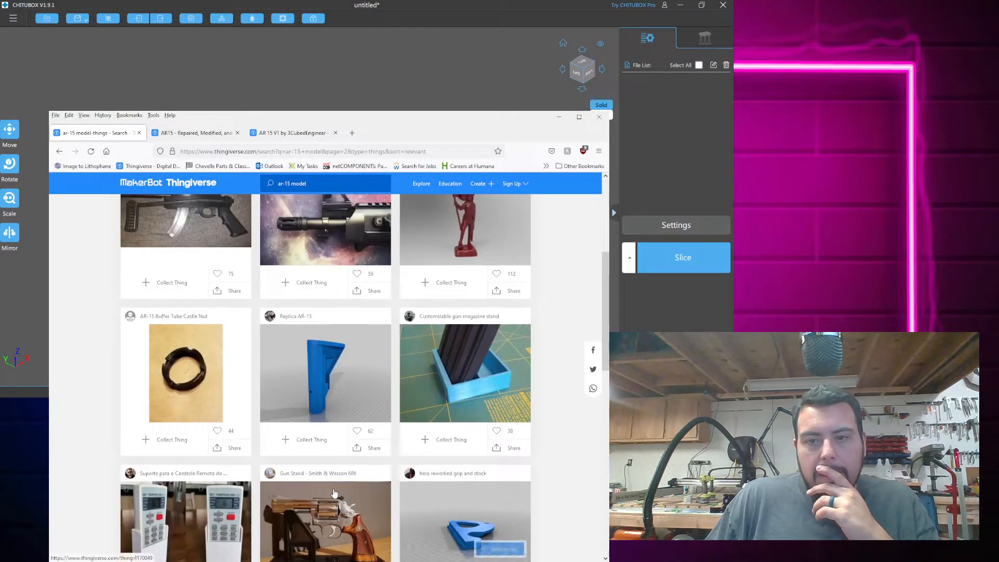
scroll(334, 492, "down", 3)
scroll(334, 493, "down", 7)
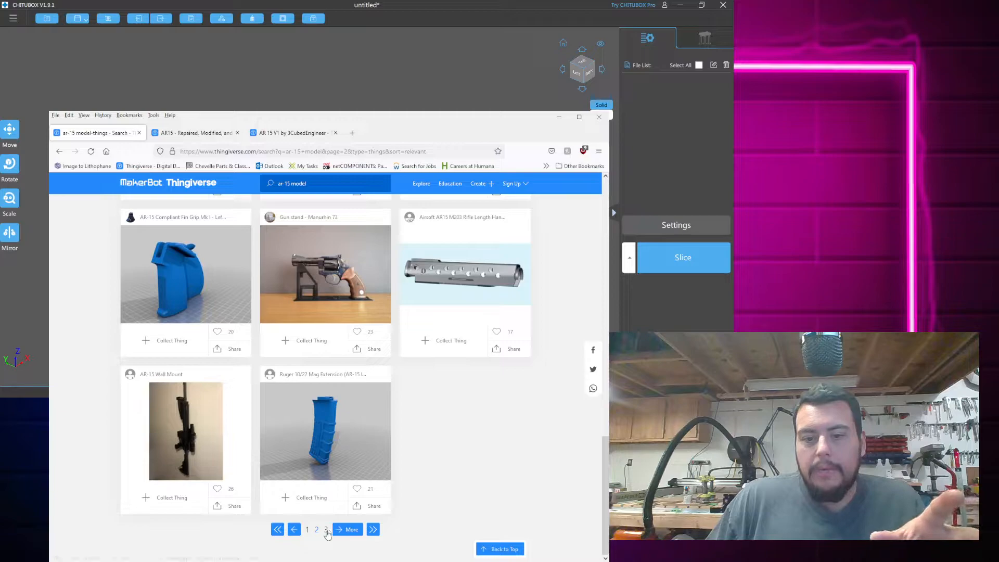
left_click(327, 531)
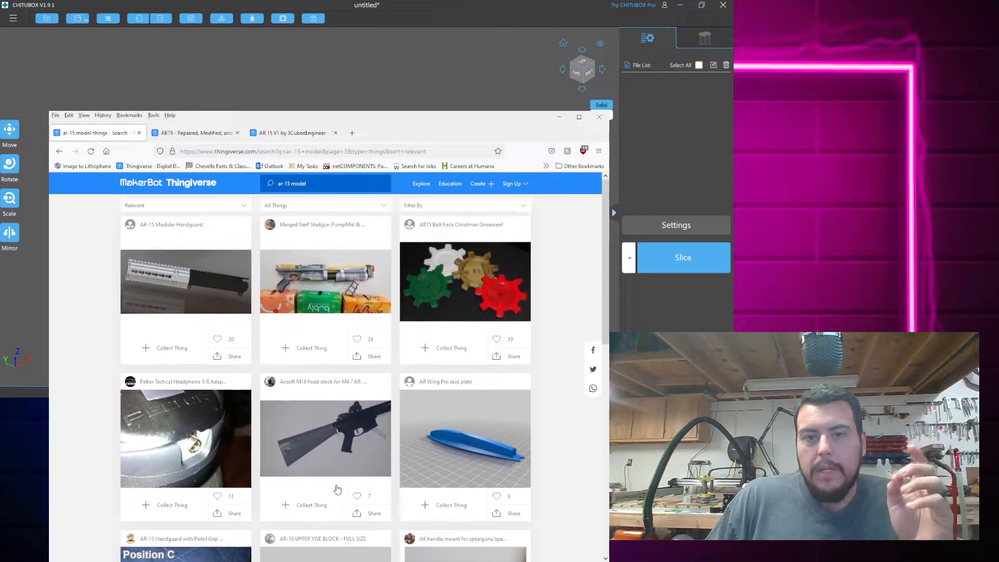
scroll(337, 490, "down", 4)
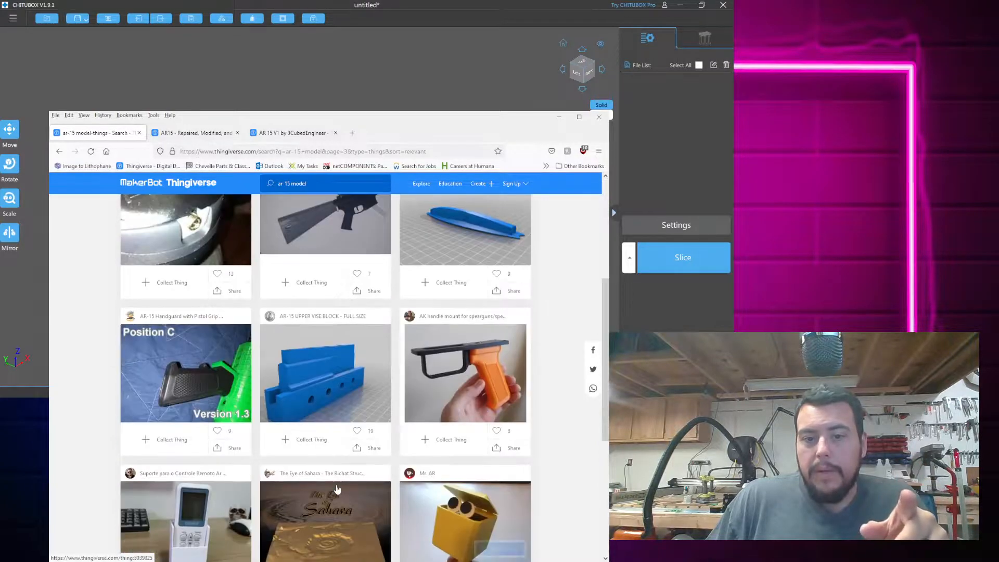
scroll(337, 489, "down", 4)
scroll(337, 490, "down", 2)
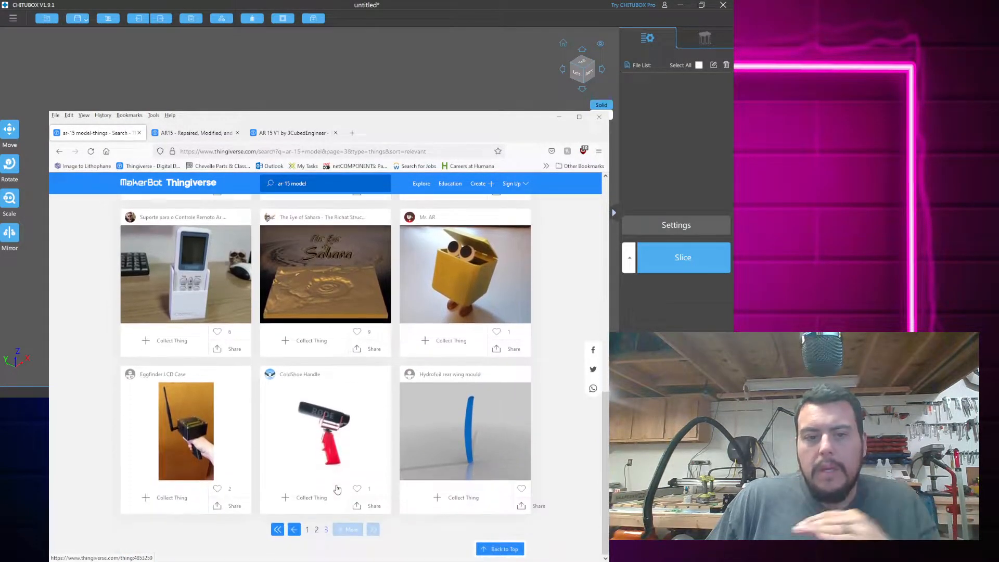
Examine the part preview images in the "AR15 - Repaired, Modified, and Split" listing
left_click(191, 132)
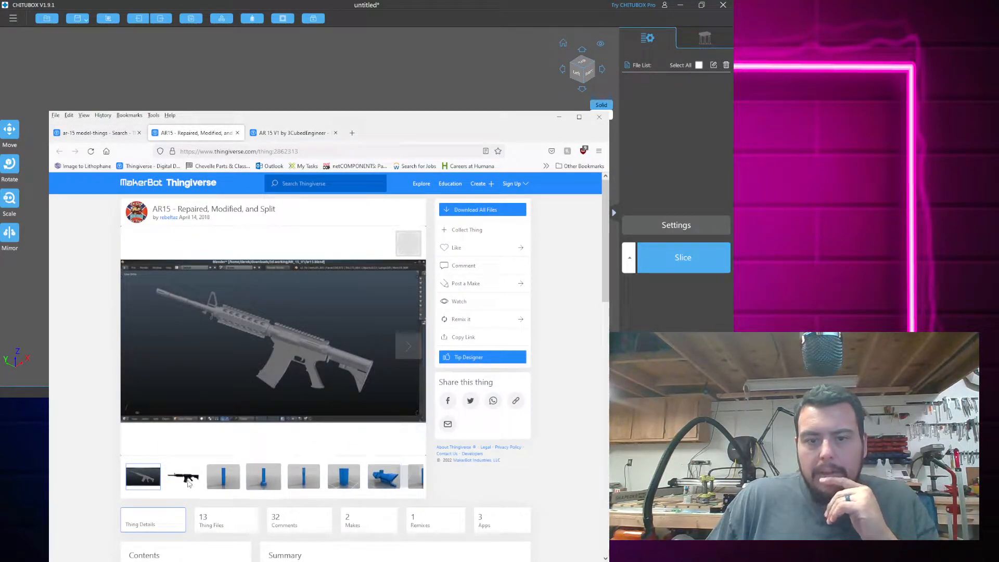
left_click(229, 477)
left_click(264, 479)
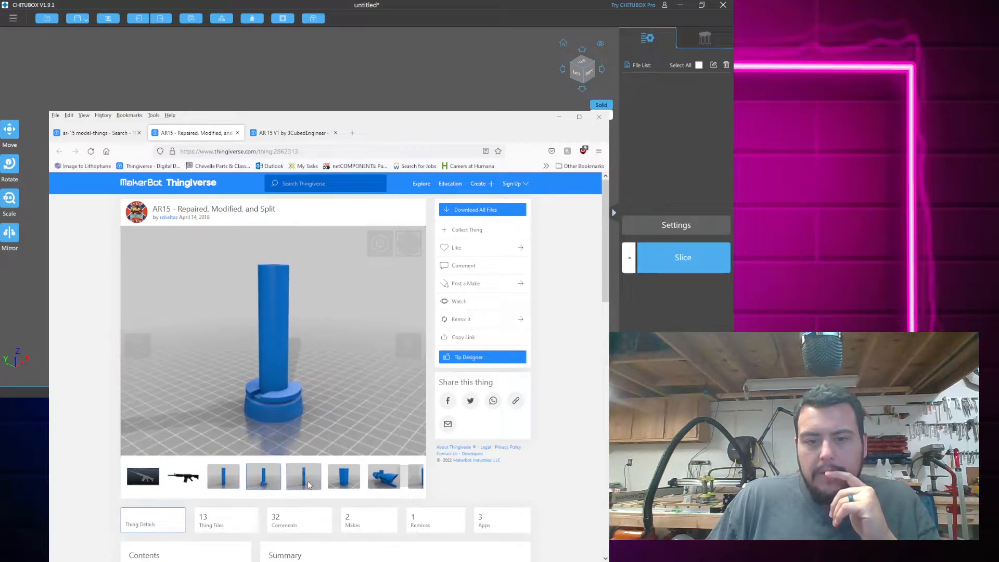
left_click(310, 483)
left_click(342, 479)
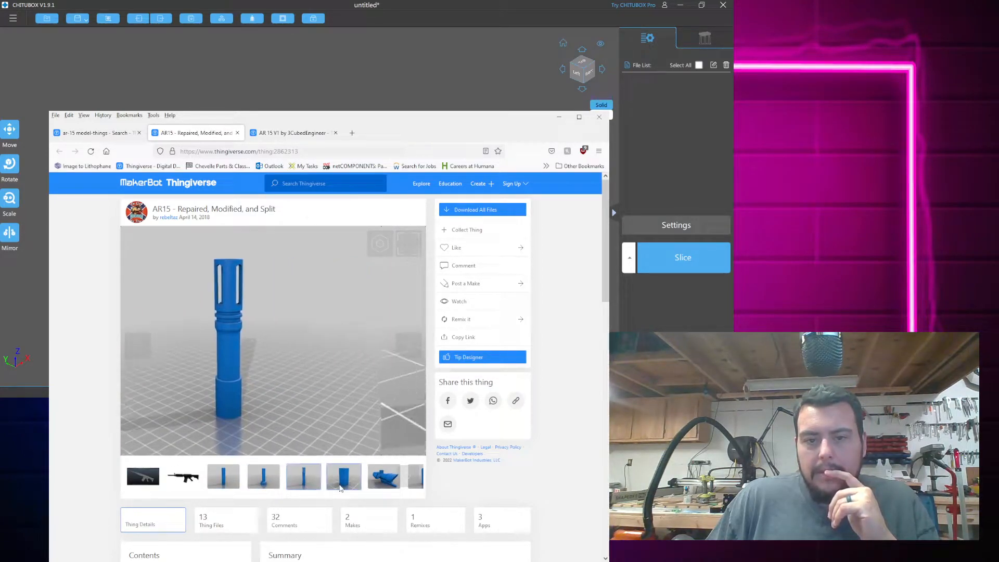
left_click(389, 483)
left_click(409, 478)
left_click(411, 480)
left_click(301, 480)
left_click(346, 481)
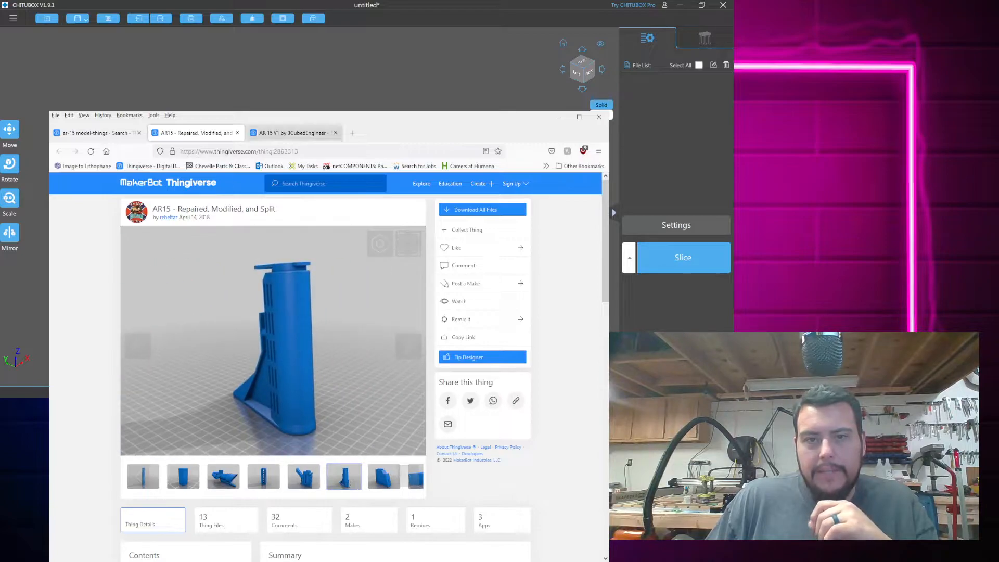
Examine the part preview images in the "AR 15 V1" listing for comparison
left_click(288, 135)
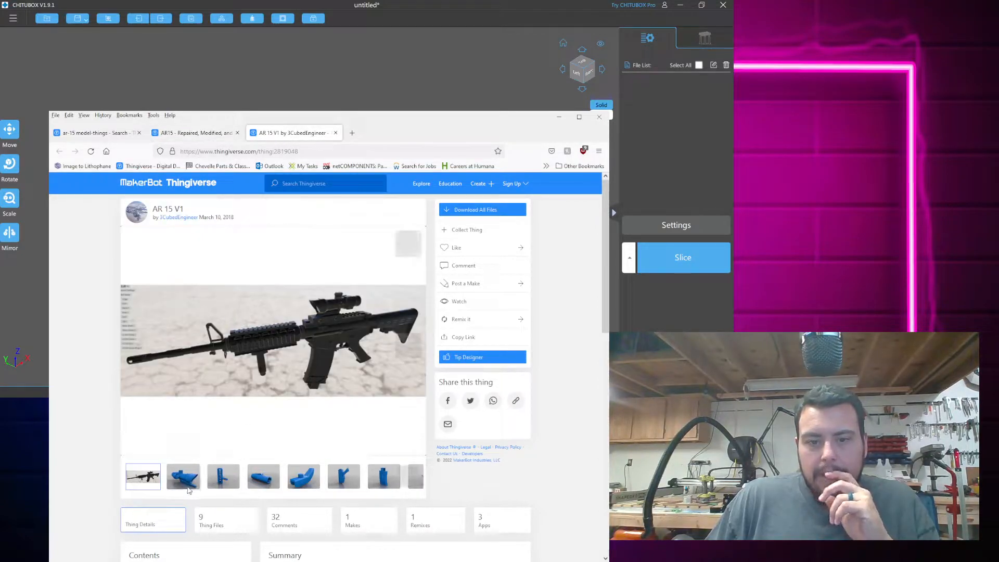
left_click(228, 479)
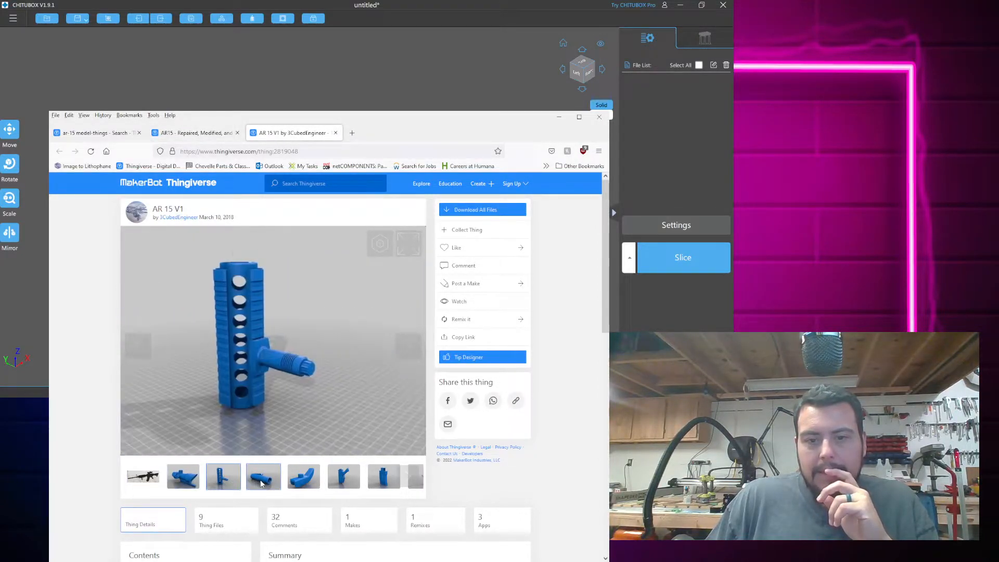
left_click(261, 481)
left_click(307, 480)
left_click(343, 478)
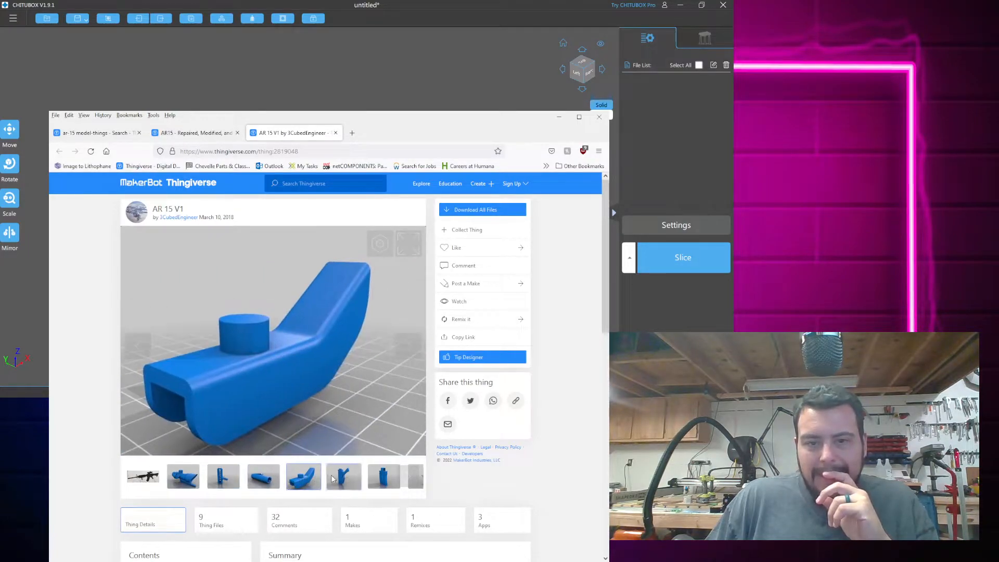
left_click(390, 484)
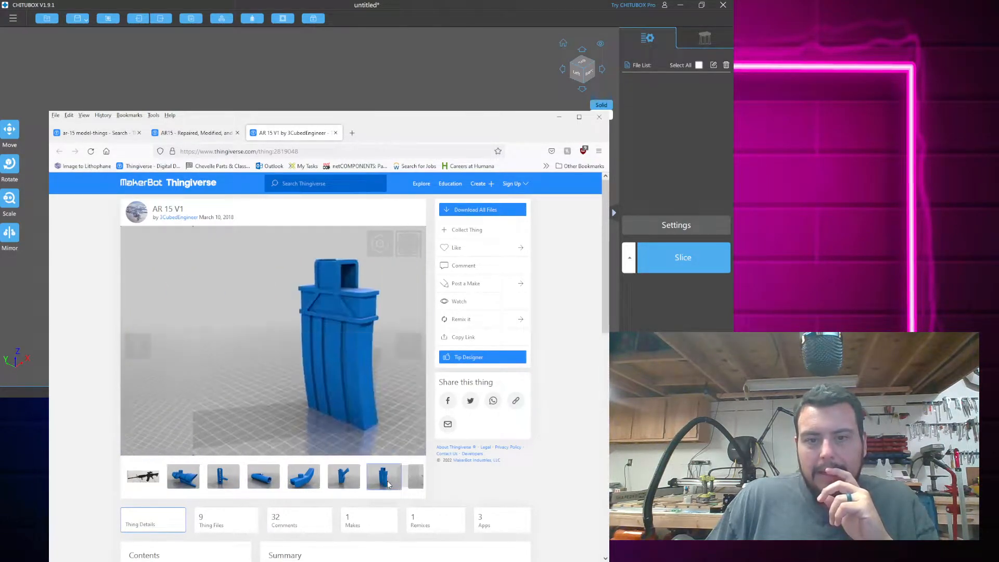
Return to the "AR15 - Repaired, Modified, and Split" listing and review its remaining part images and summary
left_click(207, 137)
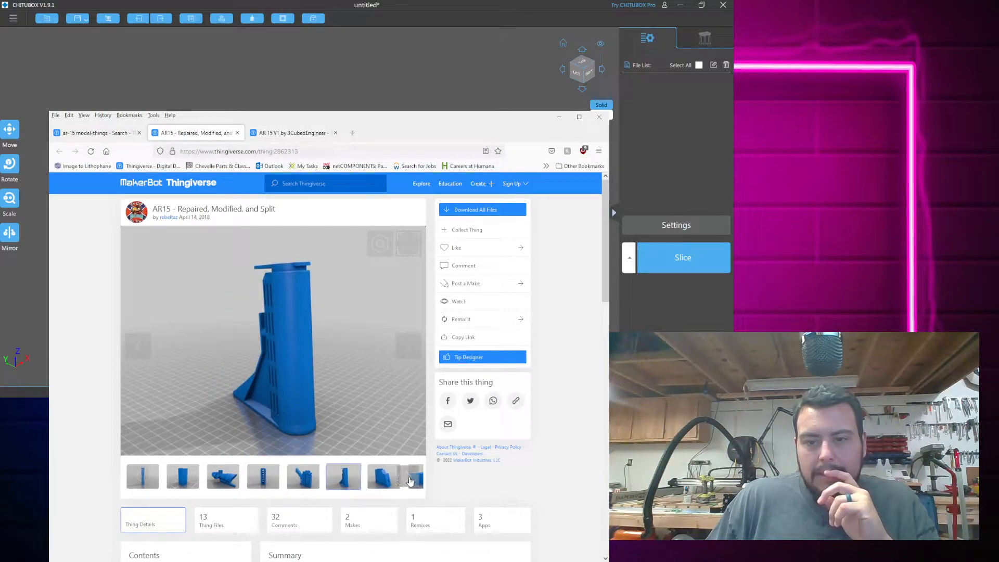
left_click(410, 481)
left_click(406, 480)
left_click(407, 479)
left_click(406, 480)
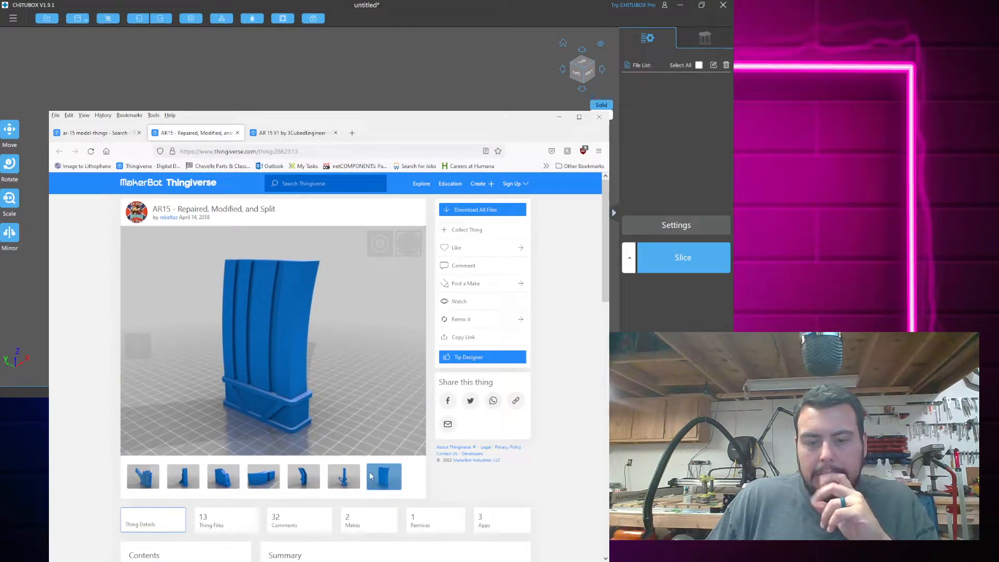
scroll(371, 475, "down", 5)
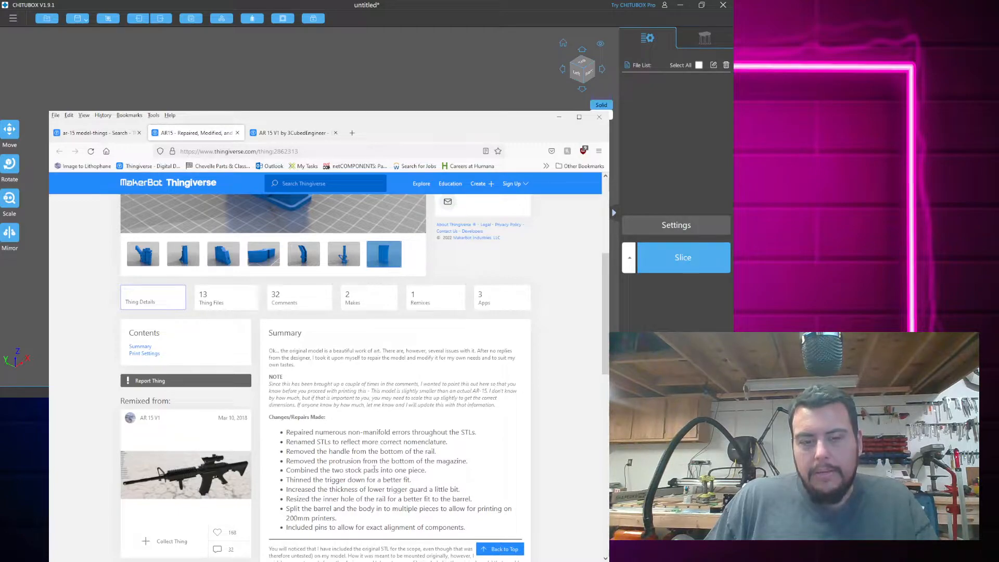
Return to the search results, search Thingiverse for "scale rifle model" and look through the listed models
left_click(93, 133)
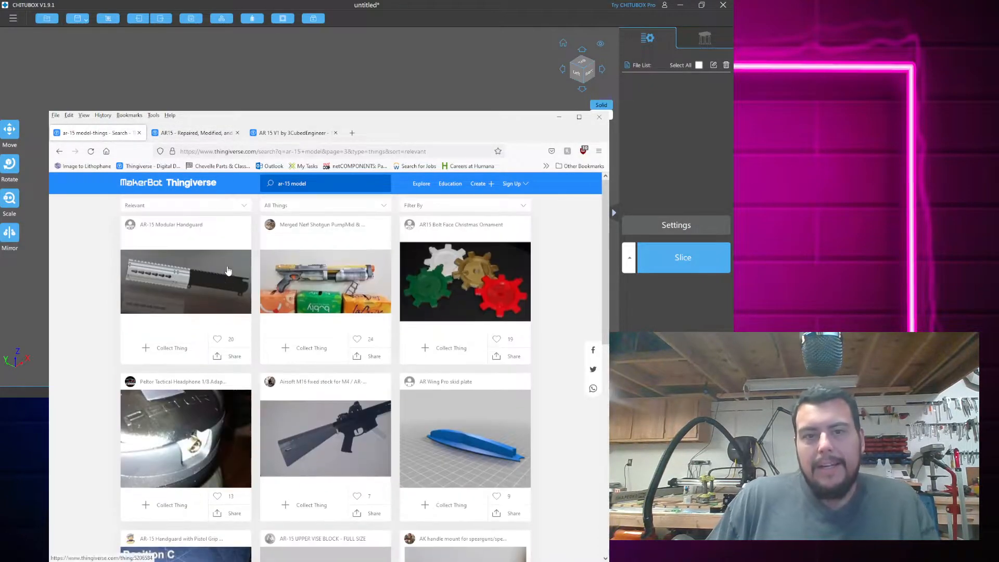
left_click(289, 183)
key("BackSpace")
key("BackSpace")
key("BackSpace")
key("BackSpace")
key("BackSpace")
key("BackSpace")
type("scale rifle")
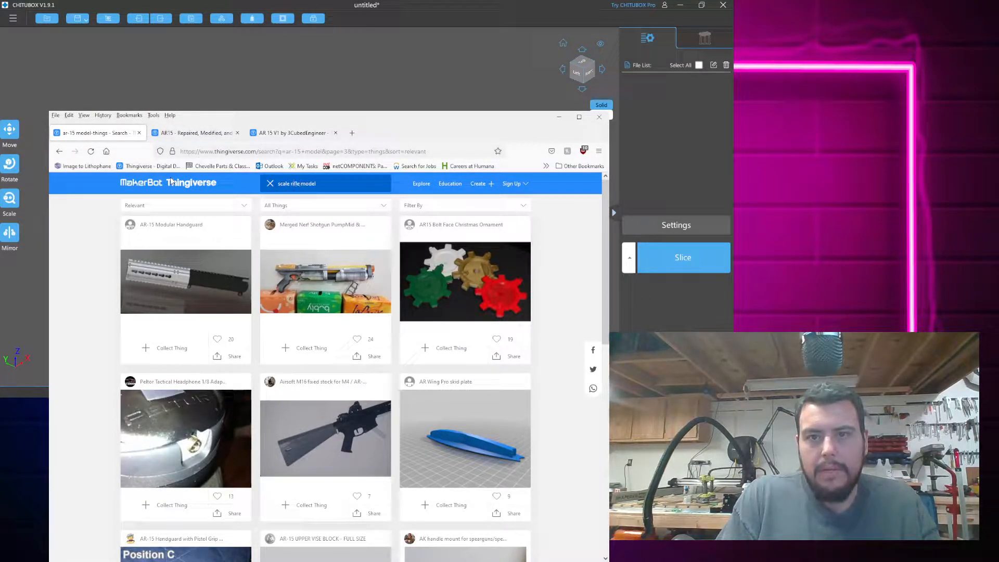
key("Return")
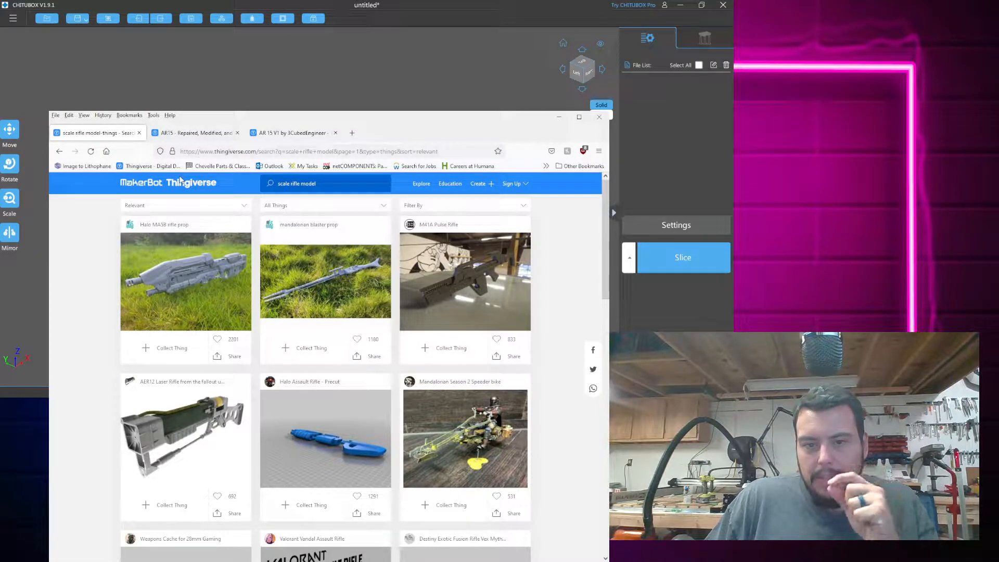
scroll(180, 179, "down", 1)
scroll(181, 179, "up", 1)
scroll(180, 180, "down", 3)
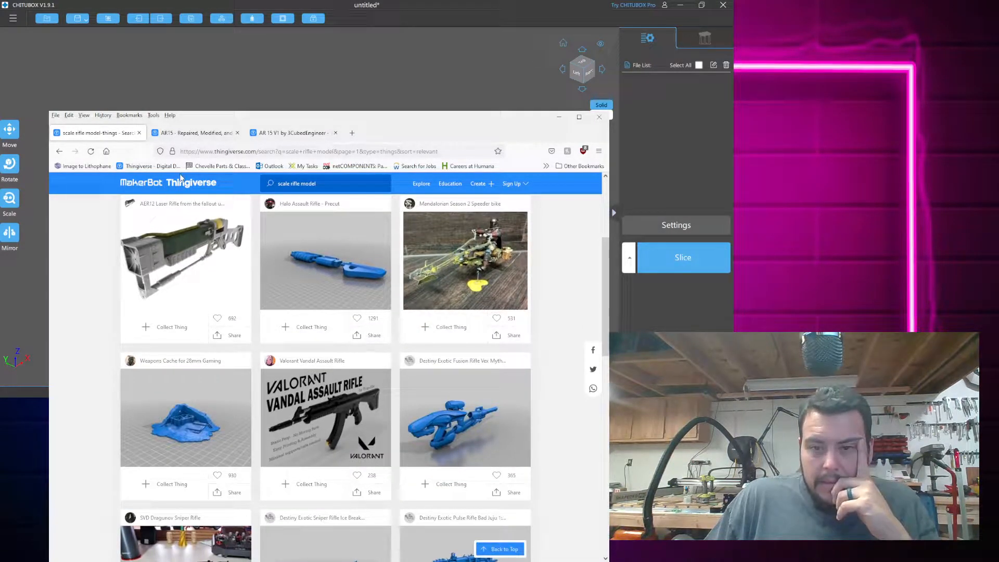
Look through the remaining models on the first page of the "scale rifle model" results
scroll(180, 178, "down", 3)
scroll(181, 178, "down", 3)
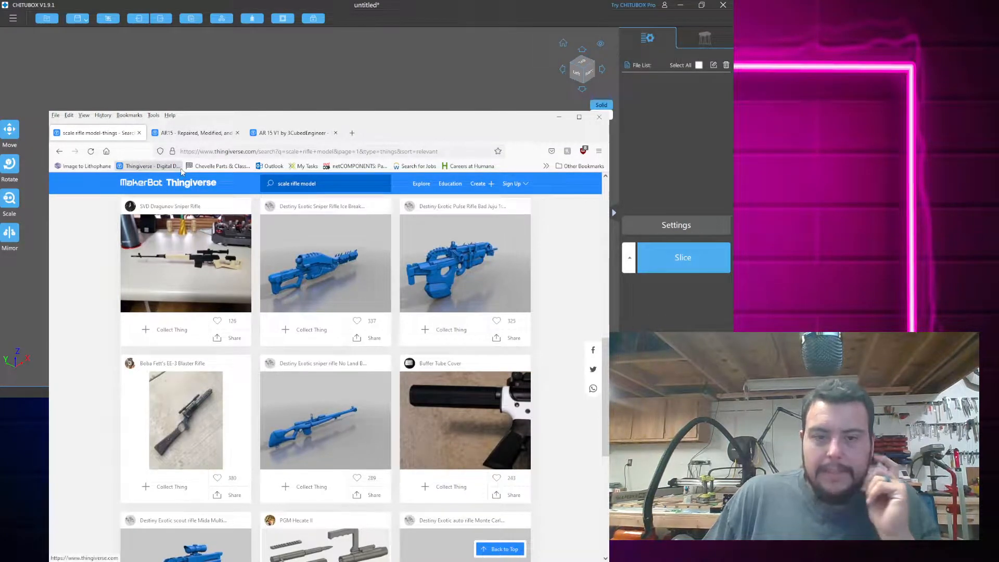
scroll(180, 179, "down", 3)
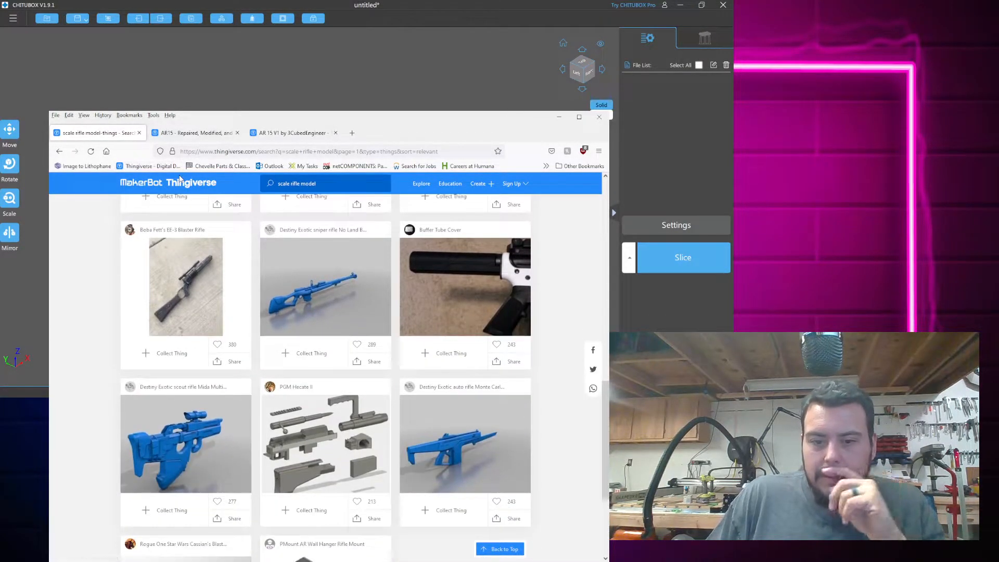
scroll(181, 179, "down", 3)
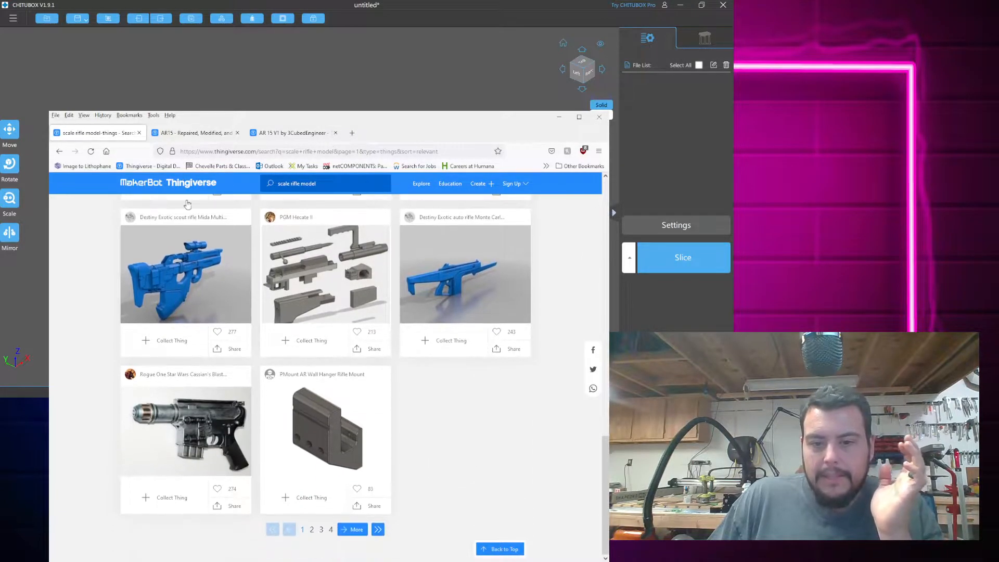
Go to page 2 of the search results and look through its rifle models
left_click(313, 530)
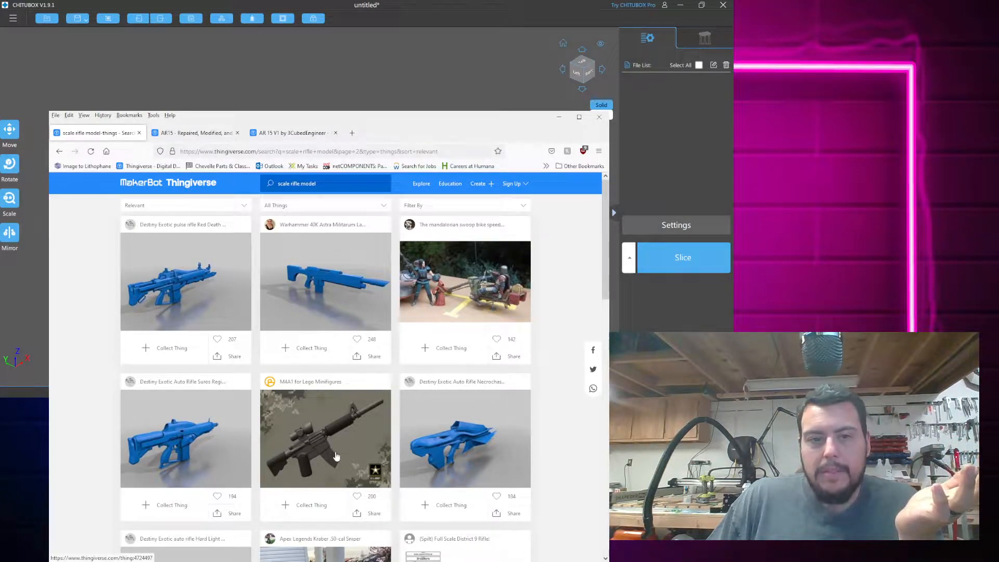
scroll(335, 456, "down", 3)
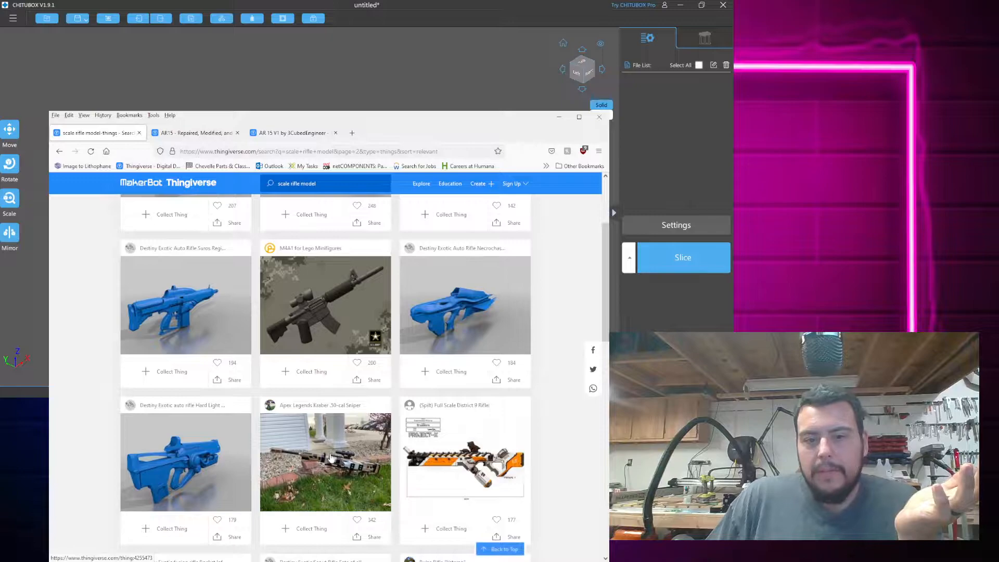
scroll(331, 456, "down", 4)
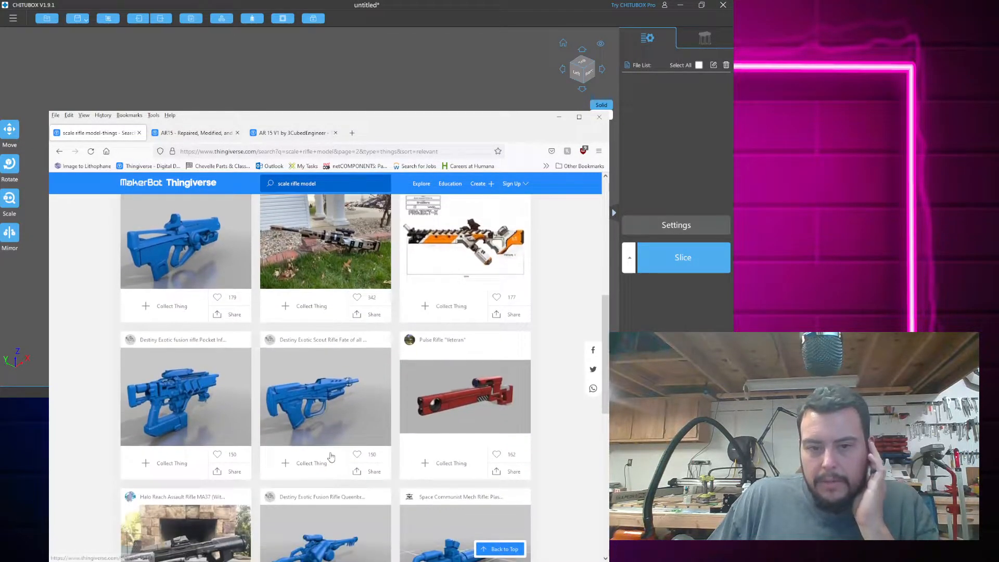
scroll(331, 457, "down", 3)
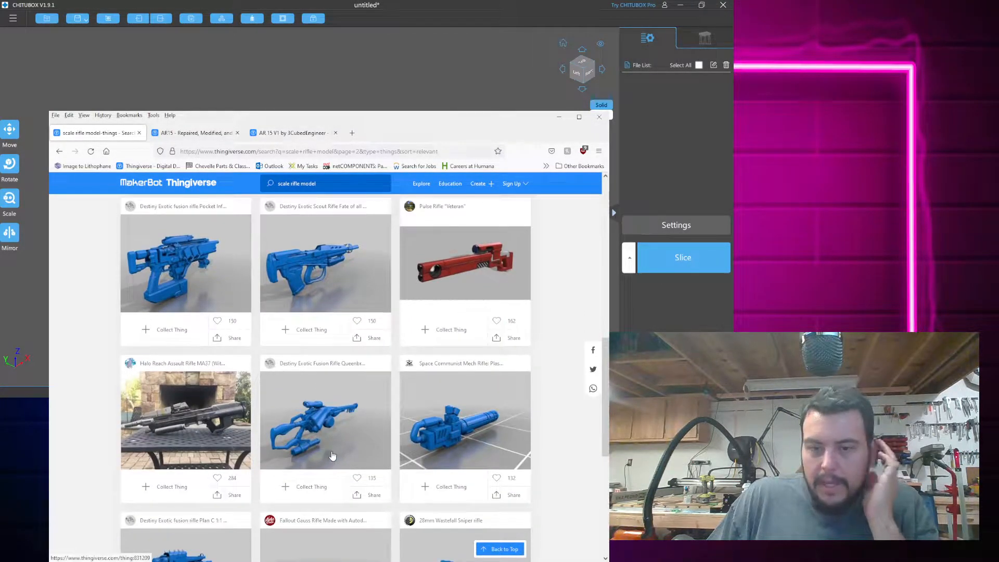
scroll(333, 456, "down", 3)
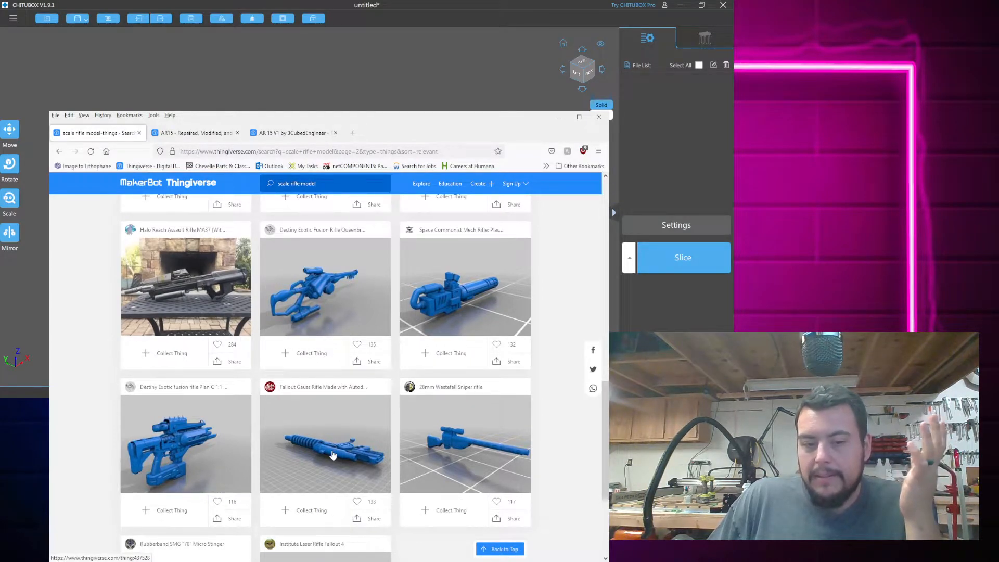
scroll(333, 456, "down", 3)
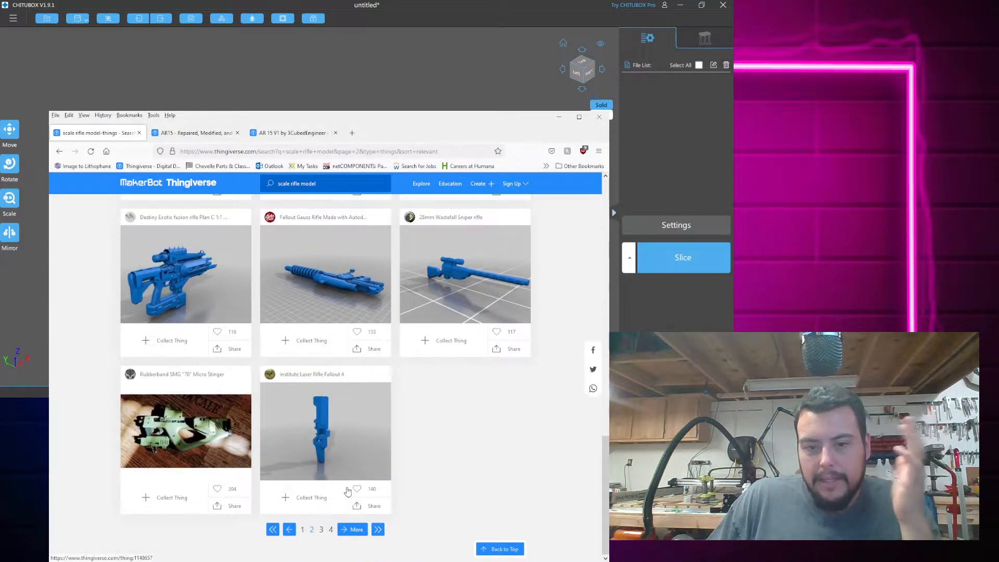
Go through page 3 of the results and open the "Futuristic heavy Sniper Rifle" listing in a new background tab
left_click(321, 529)
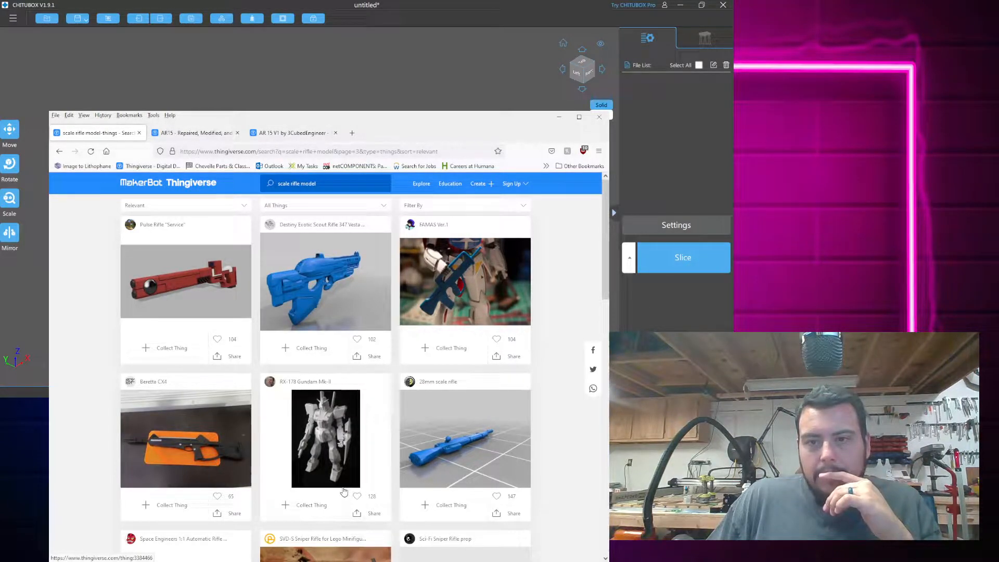
scroll(343, 491, "down", 4)
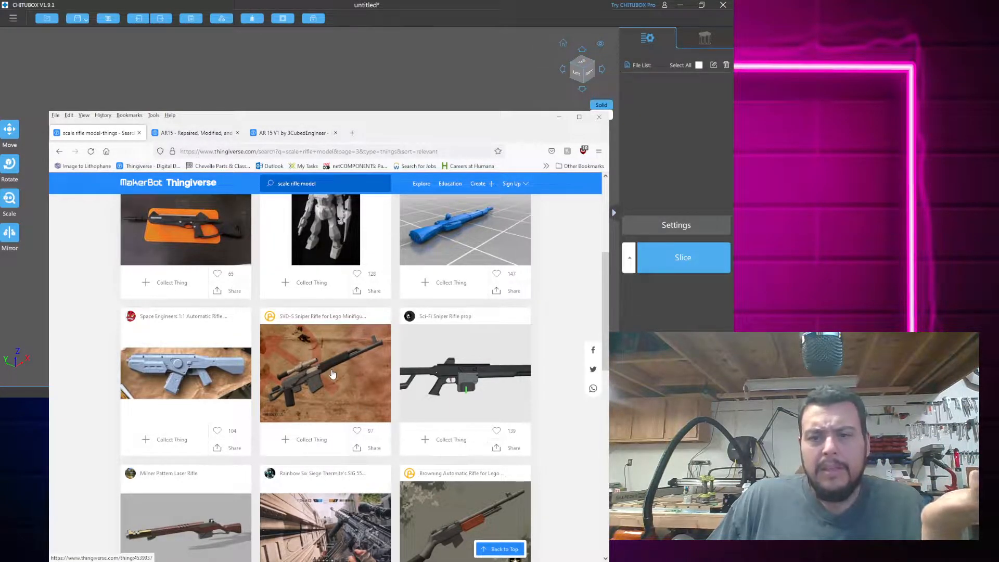
scroll(333, 374, "down", 3)
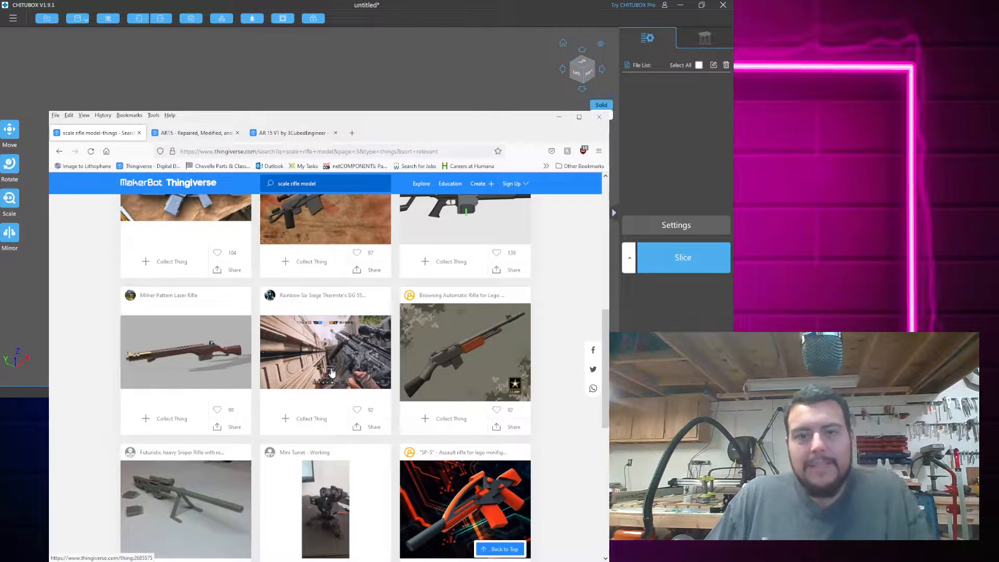
scroll(169, 418, "down", 2)
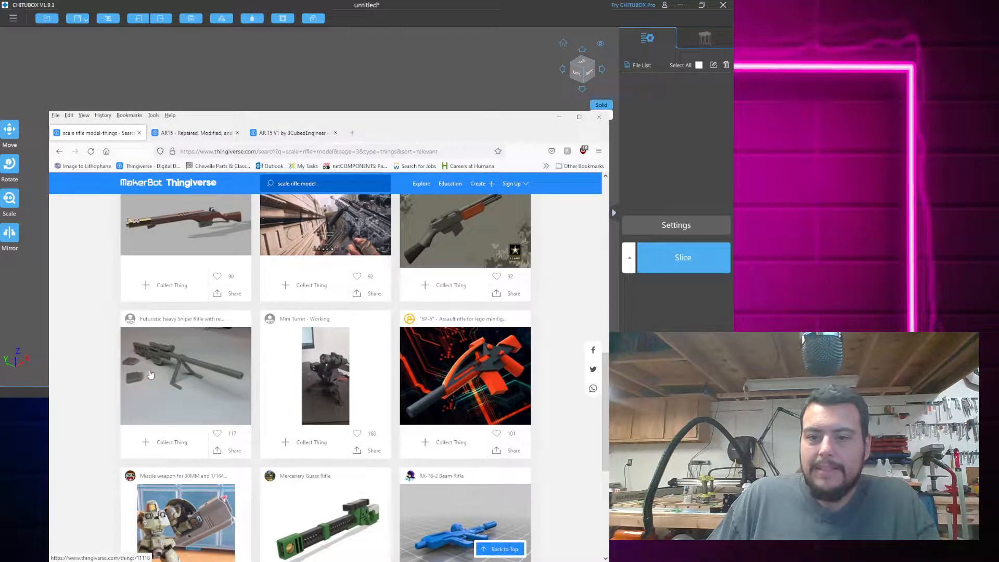
middle_click(180, 374)
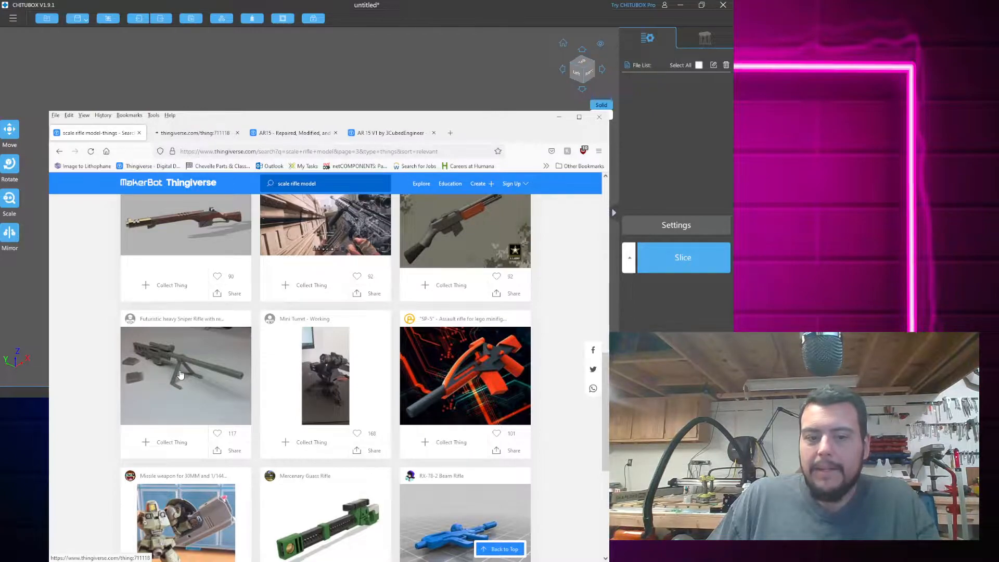
Finish looking through page 3 of the results, then review the models on page 4
scroll(180, 374, "down", 5)
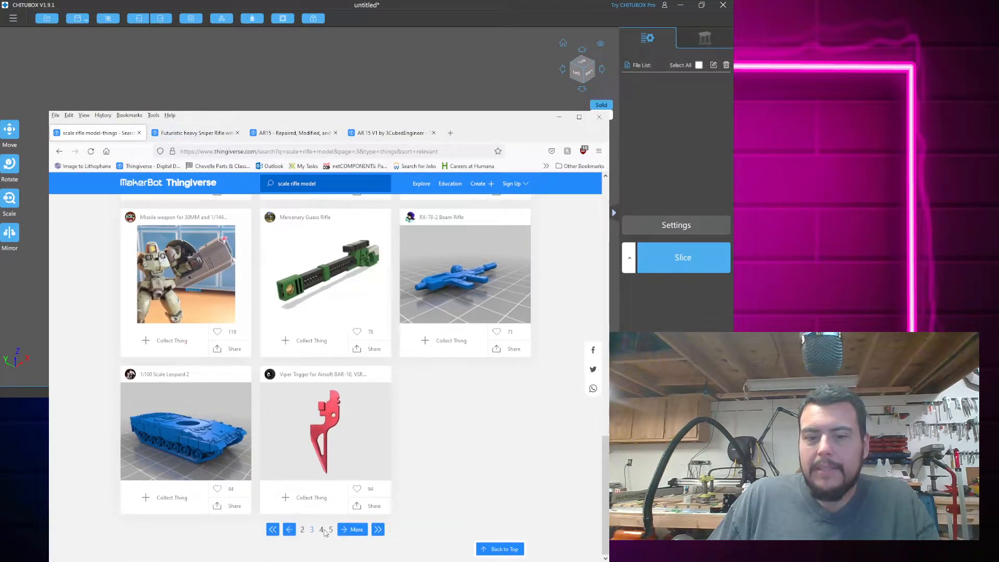
left_click(322, 530)
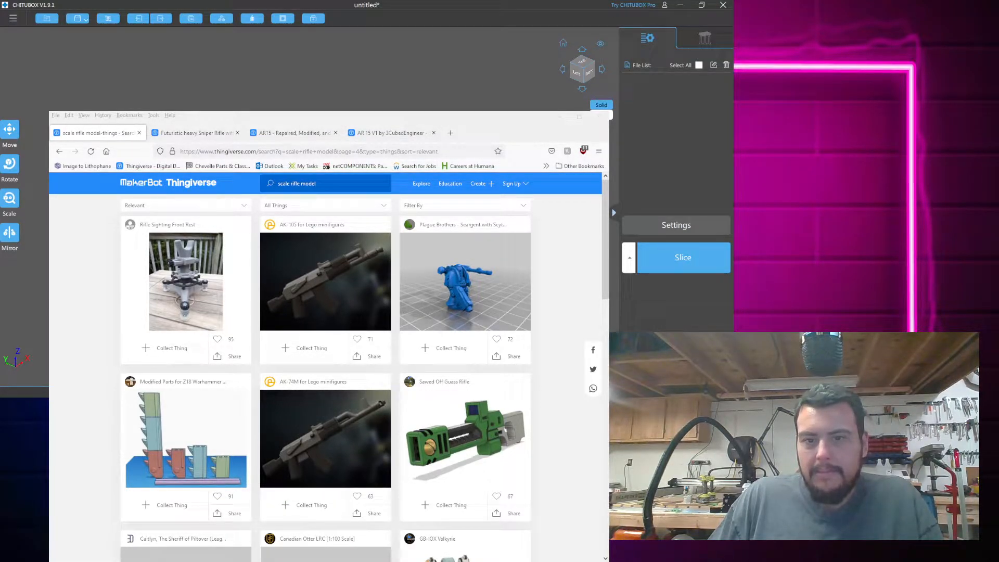
scroll(325, 375, "down", 10)
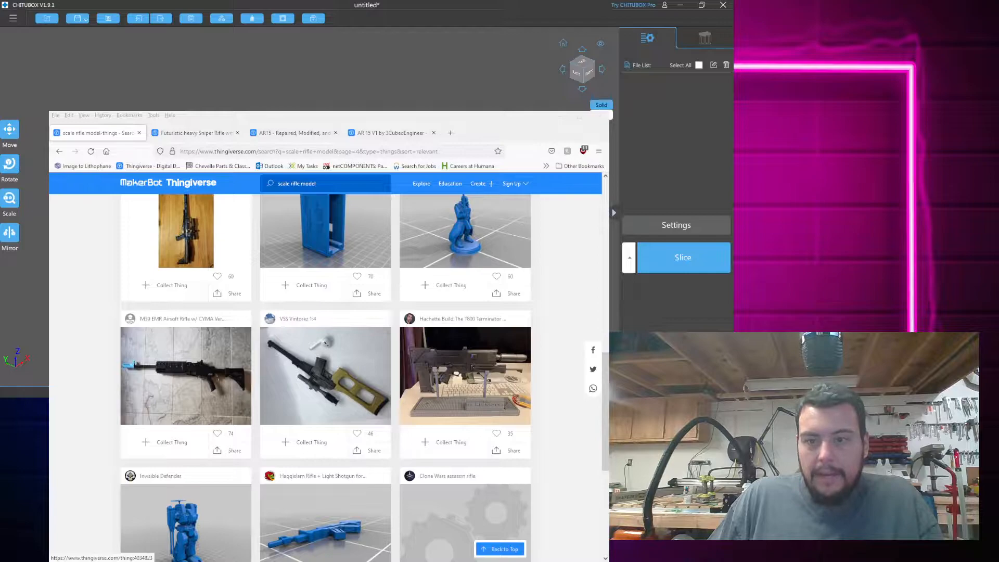
scroll(325, 375, "down", 2)
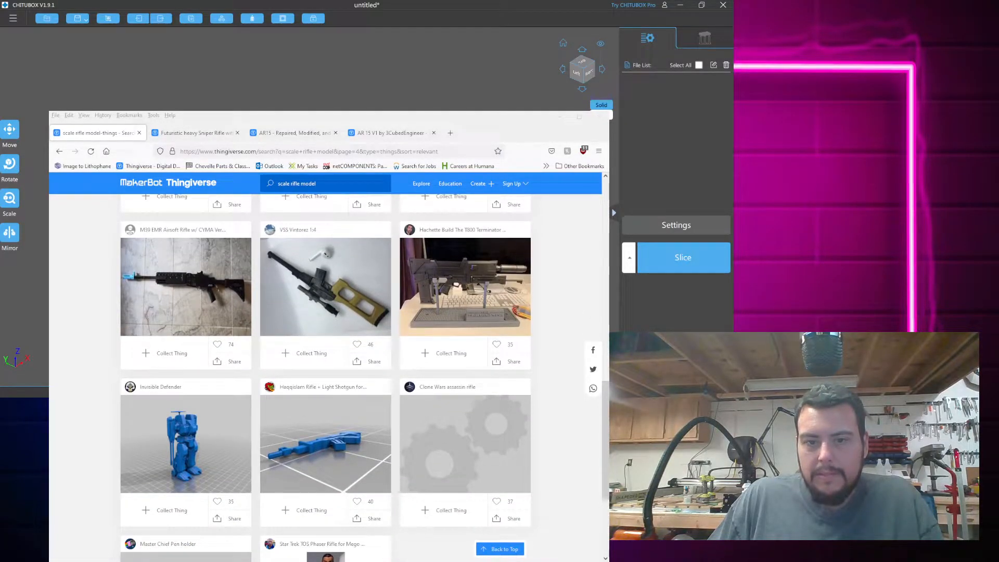
scroll(325, 375, "down", 3)
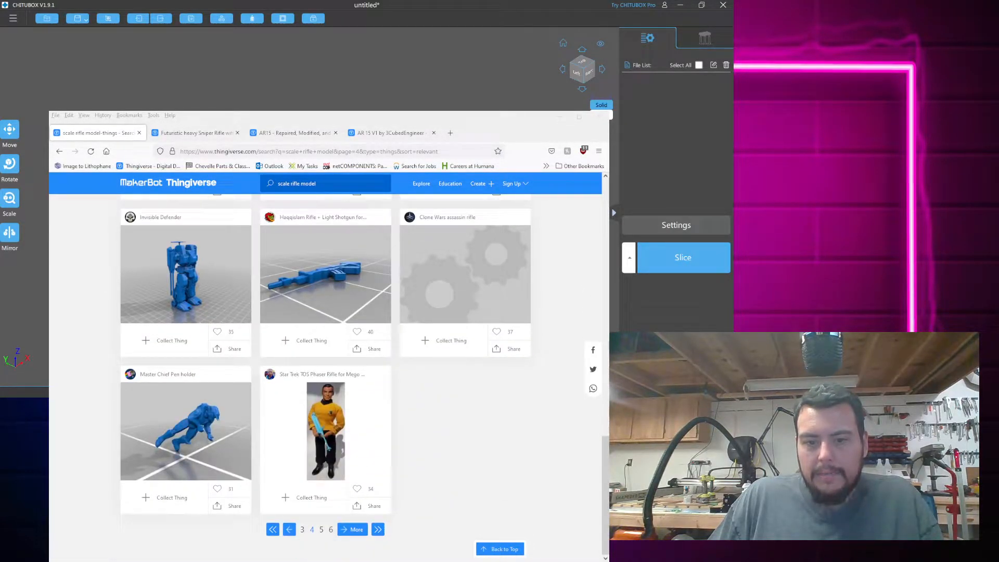
Go to page 5 of the search results and look through its models
left_click(322, 529)
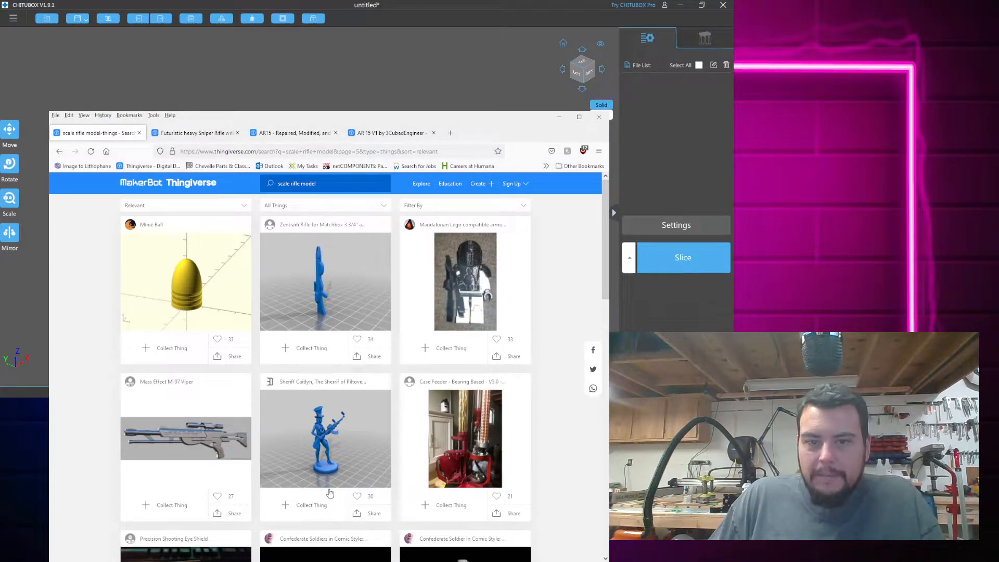
scroll(329, 492, "down", 4)
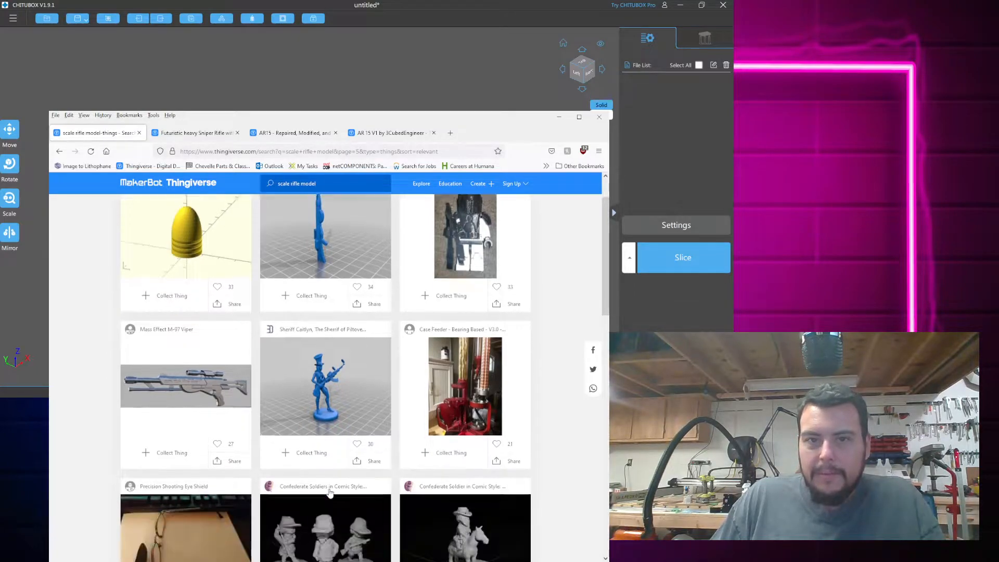
scroll(329, 493, "down", 4)
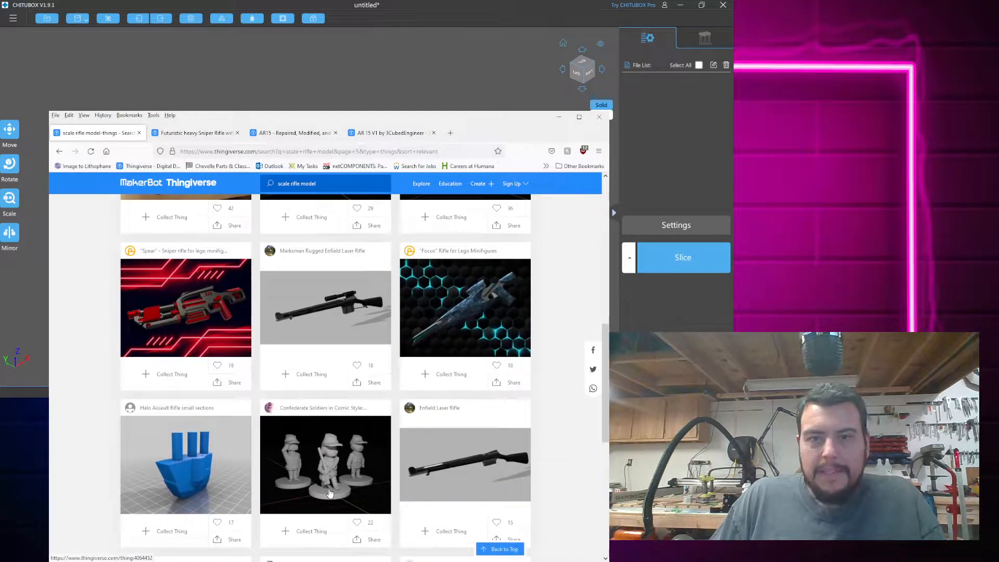
scroll(331, 489, "down", 4)
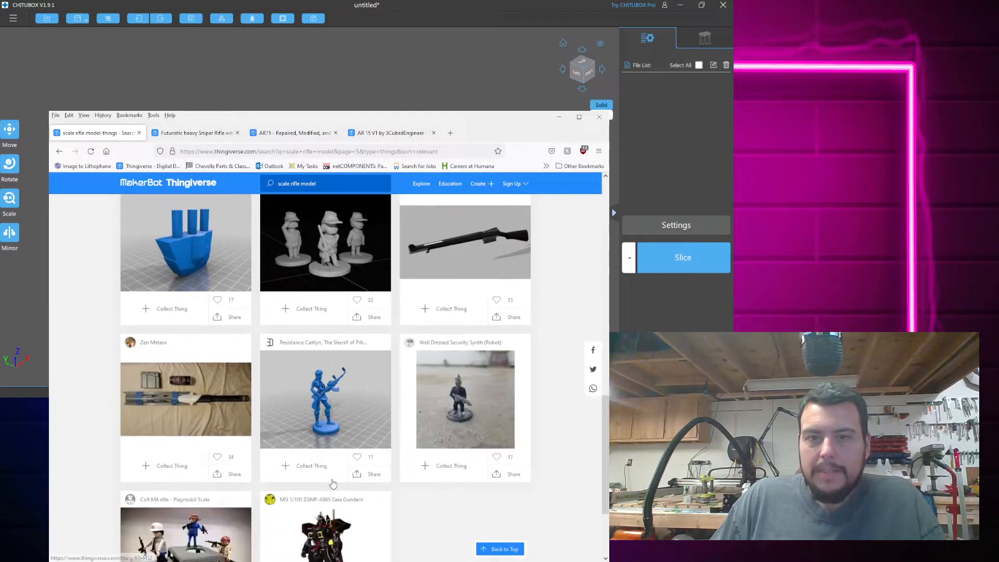
scroll(333, 484, "down", 3)
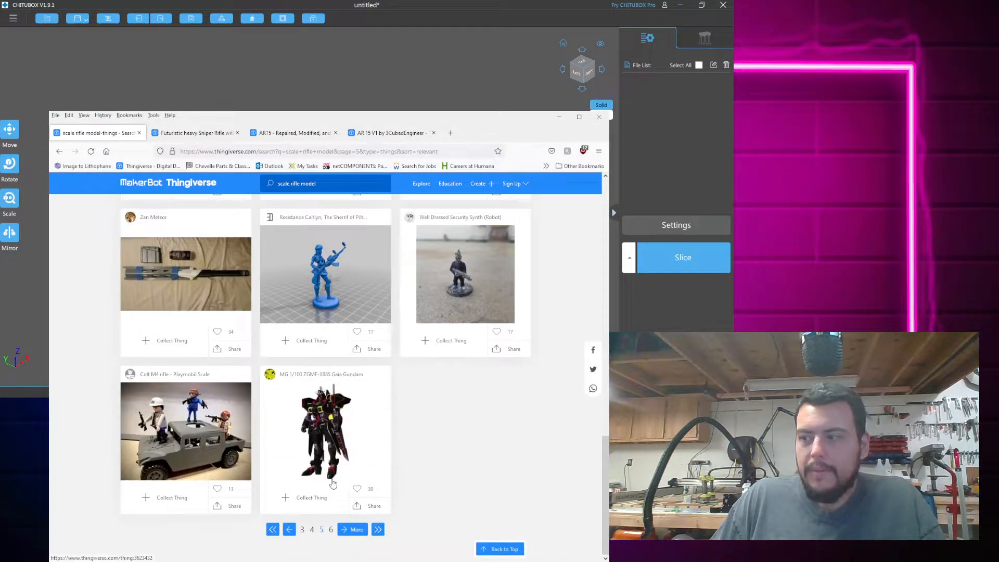
Go to page 6, the last page of the search results, and look through its models
left_click(331, 530)
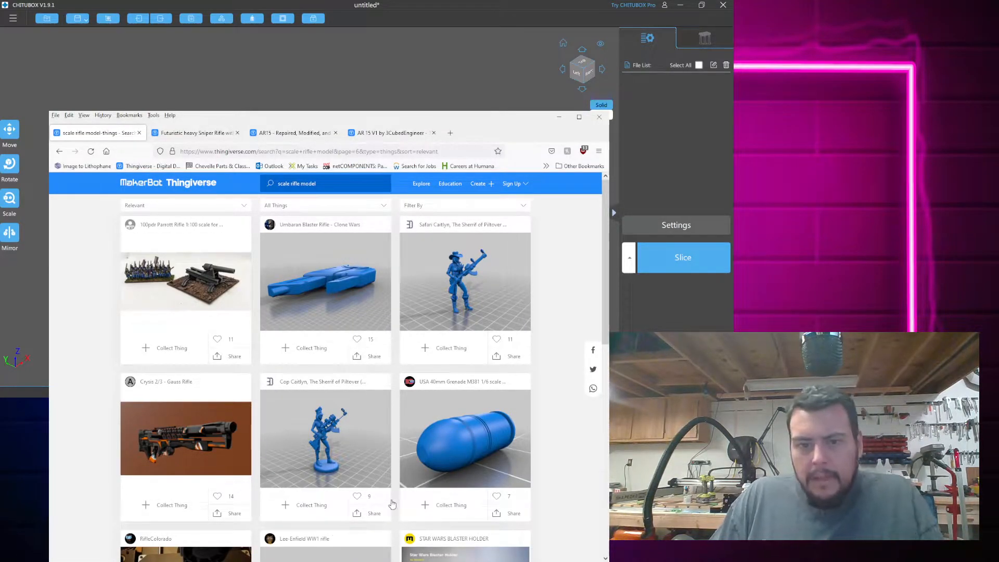
scroll(367, 467, "down", 4)
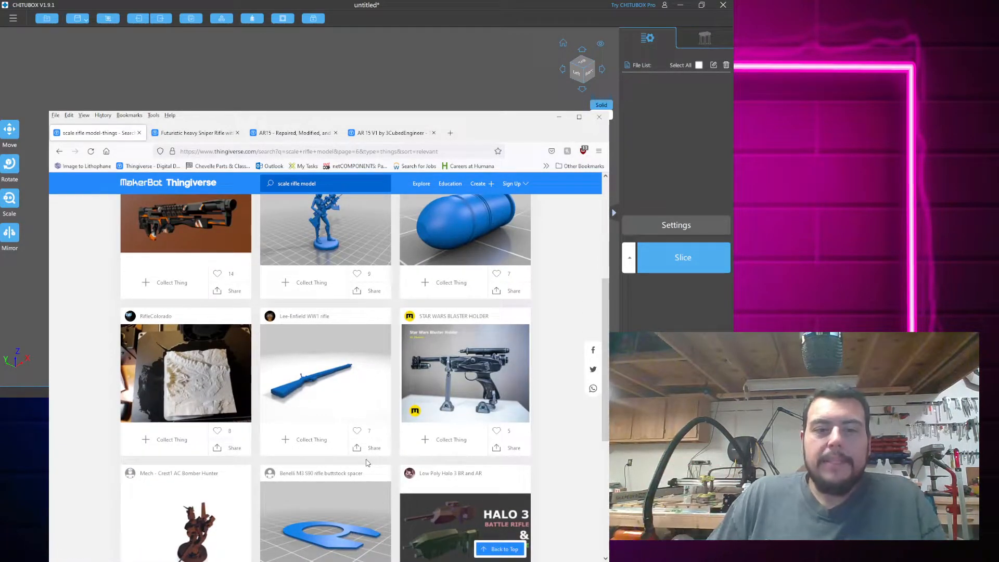
scroll(375, 437, "down", 4)
scroll(374, 437, "down", 1)
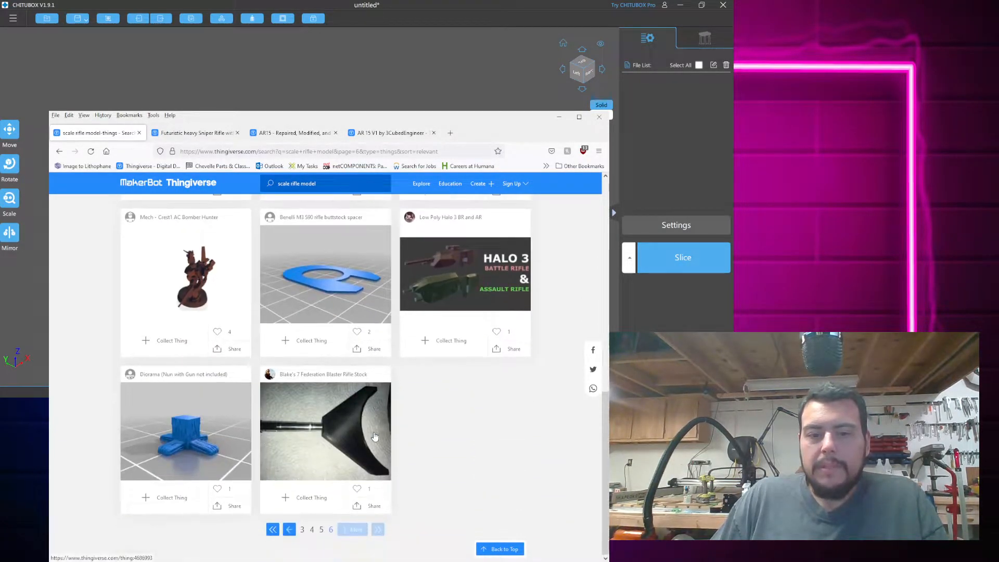
left_click(331, 529)
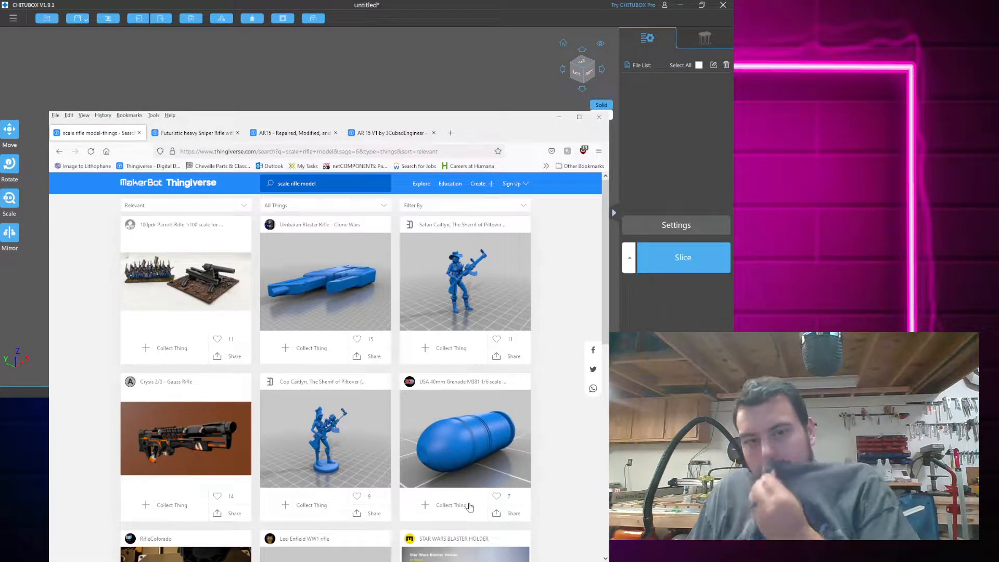
Try searching Thingiverse for "miniture rifle" in place of the previous query
left_click(332, 181)
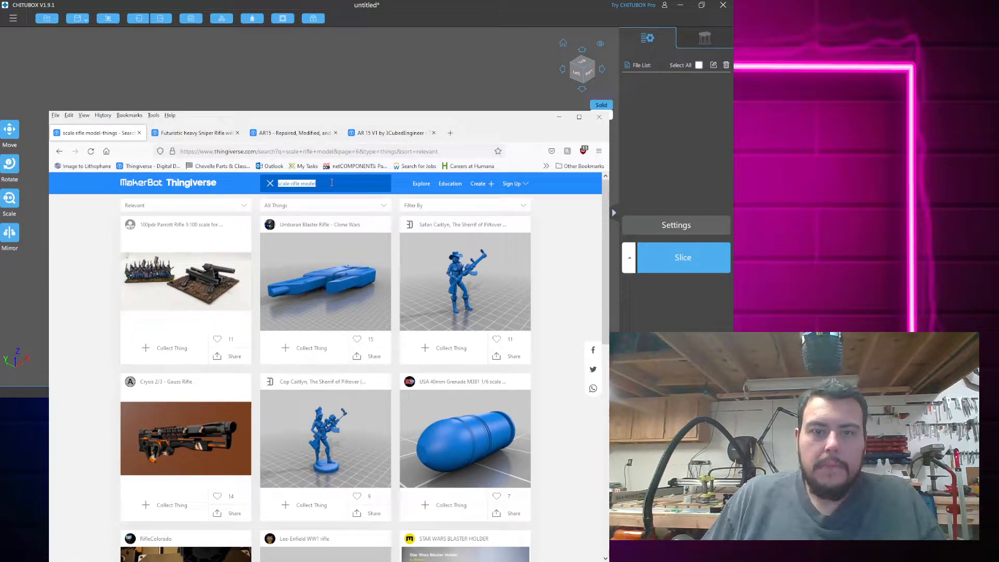
type("minitare")
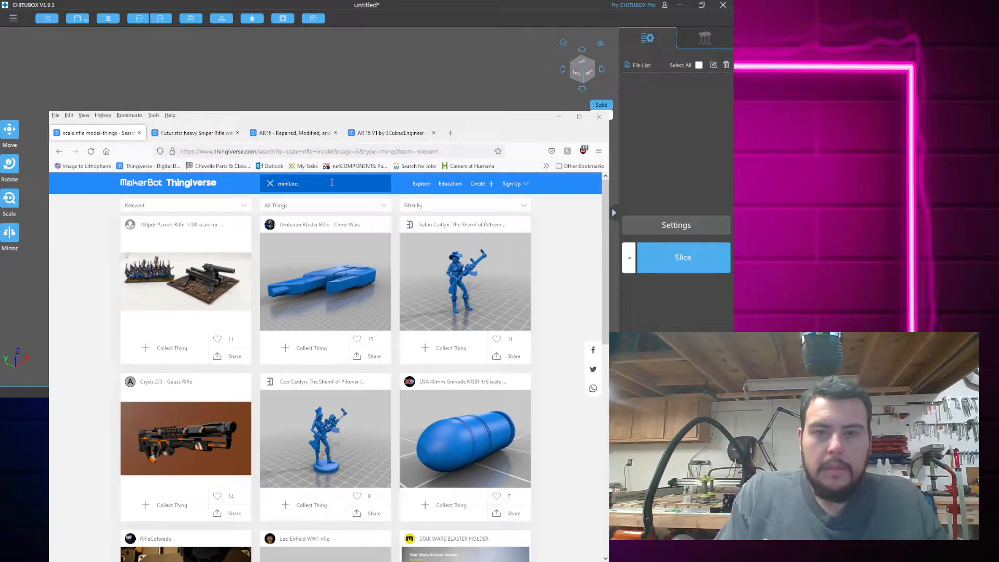
key("BackSpace")
key("BackSpace")
type("ure rifle")
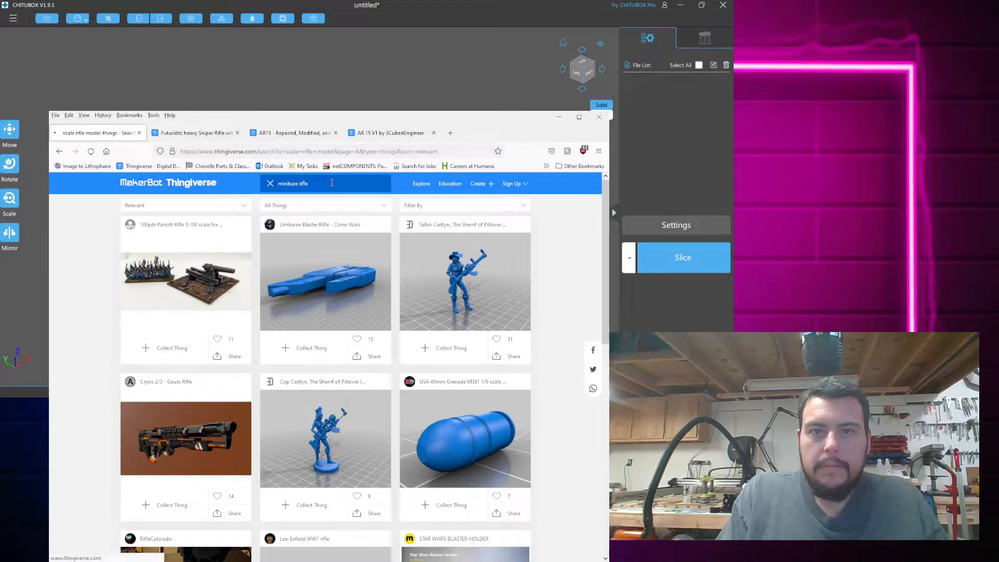
key("Return")
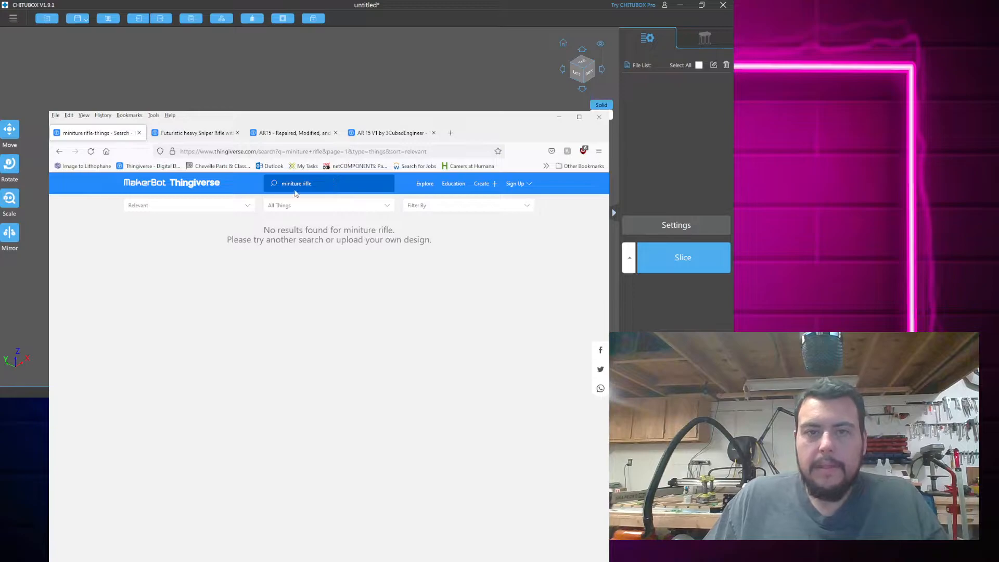
Correct the spelling of the query and search Thingiverse for "miniature rifle"
double_click(295, 182)
left_click_drag(326, 152, 180, 151)
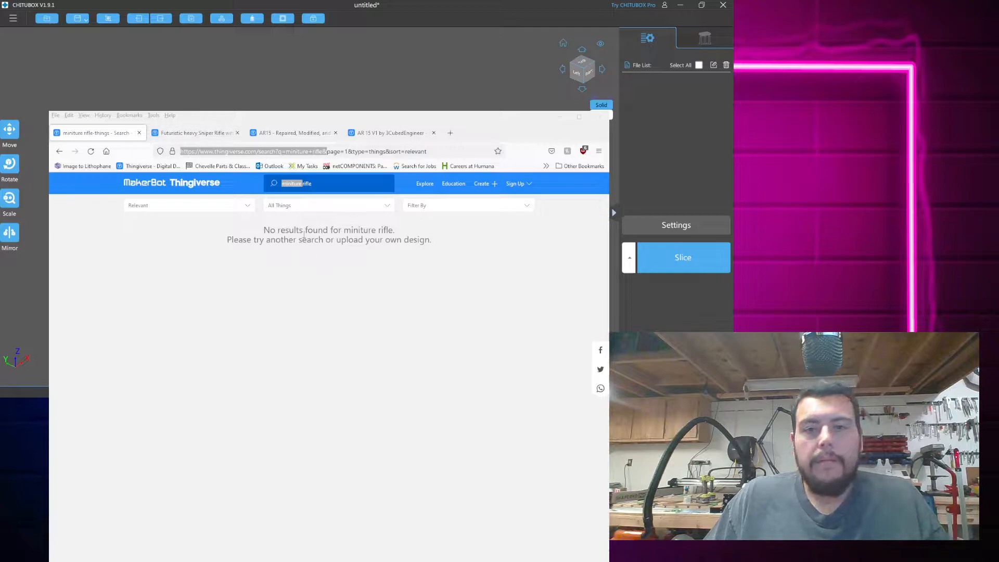
type("miniature")
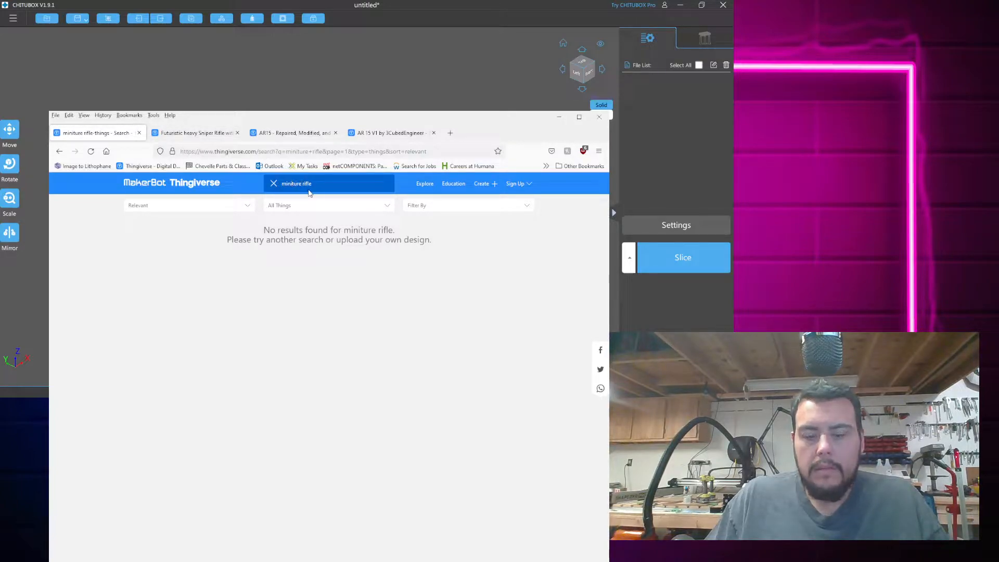
key("Return")
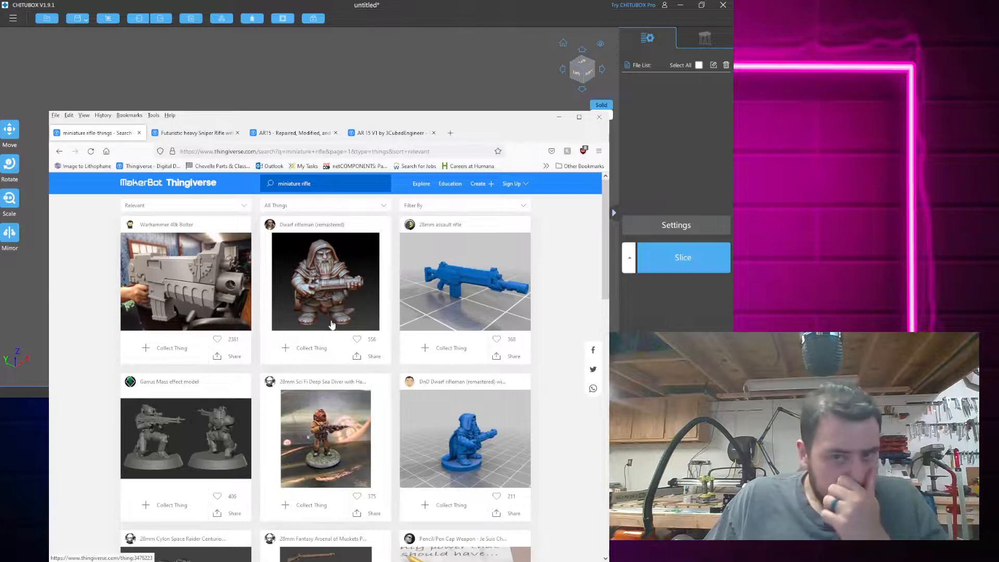
Look through the models on the first page of the "miniature rifle" search results
scroll(332, 324, "down", 4)
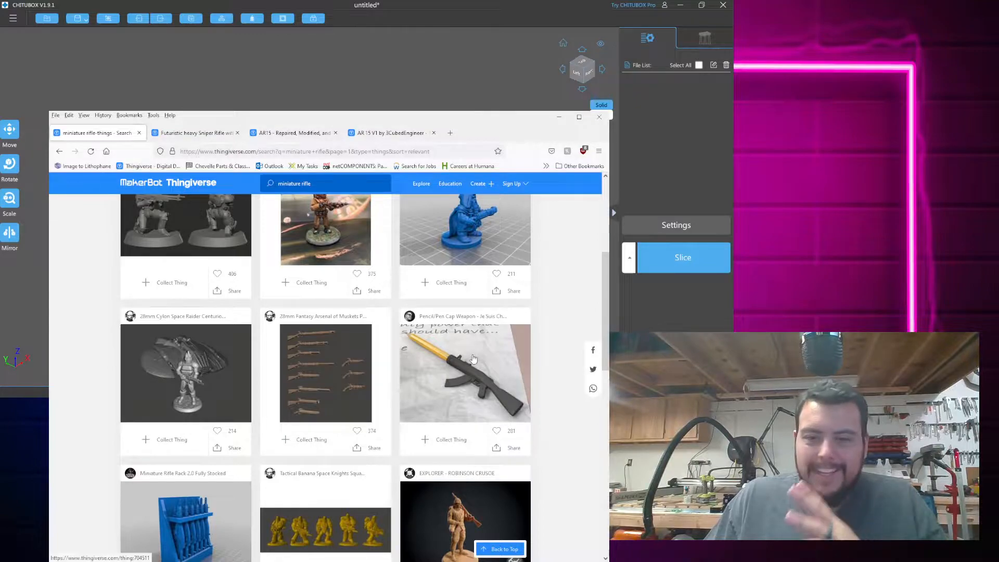
scroll(459, 379, "down", 3)
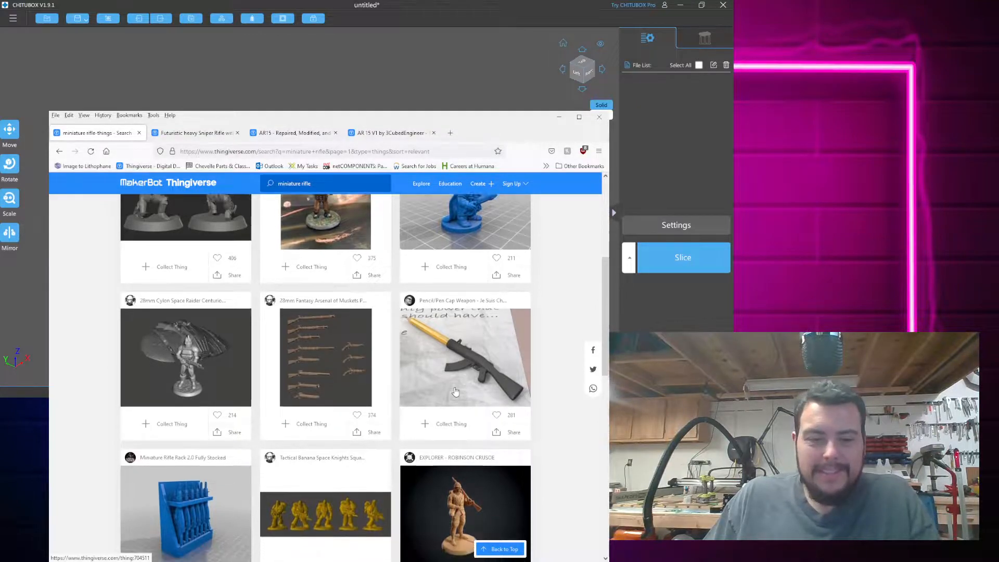
scroll(172, 344, "down", 1)
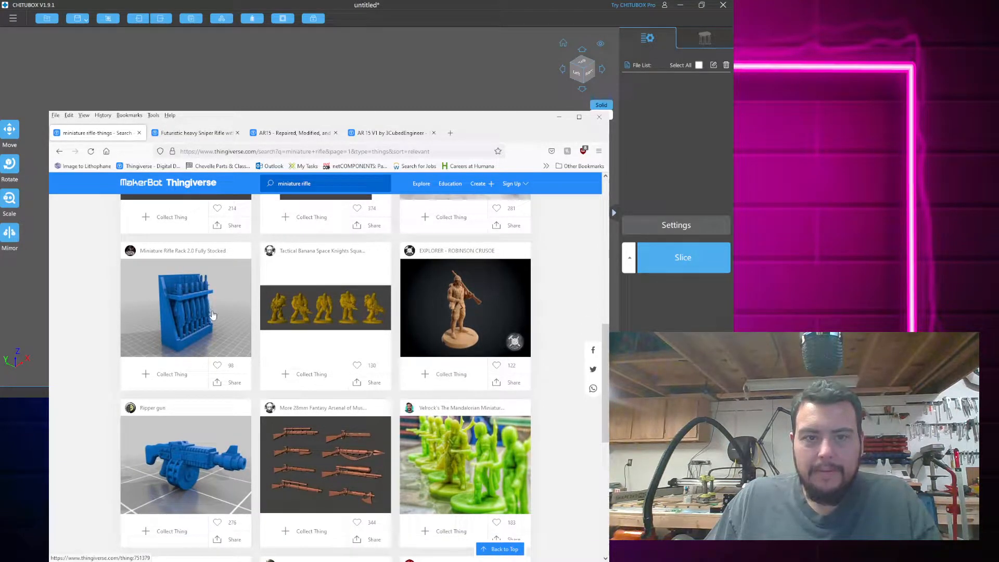
scroll(230, 298, "down", 2)
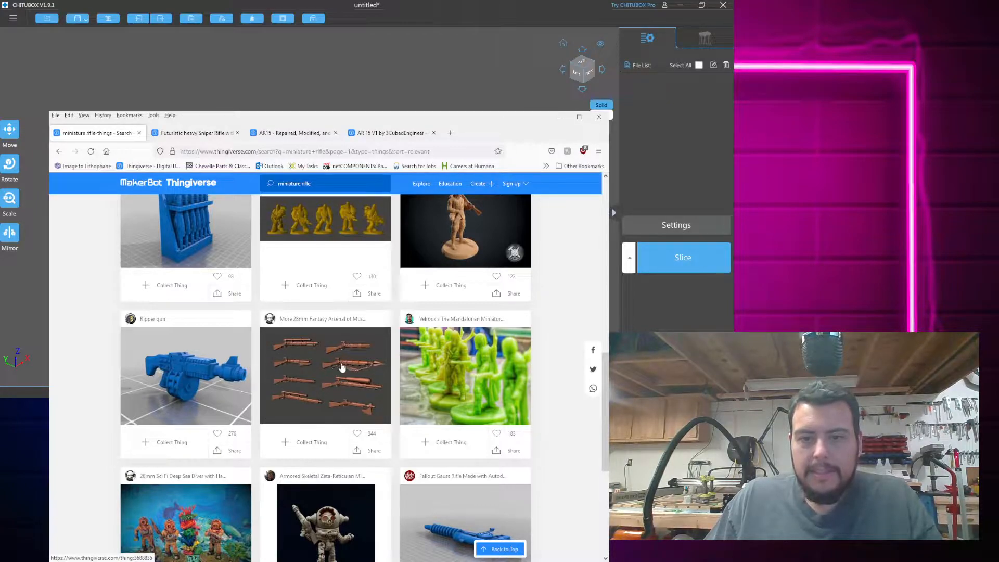
scroll(323, 374, "down", 5)
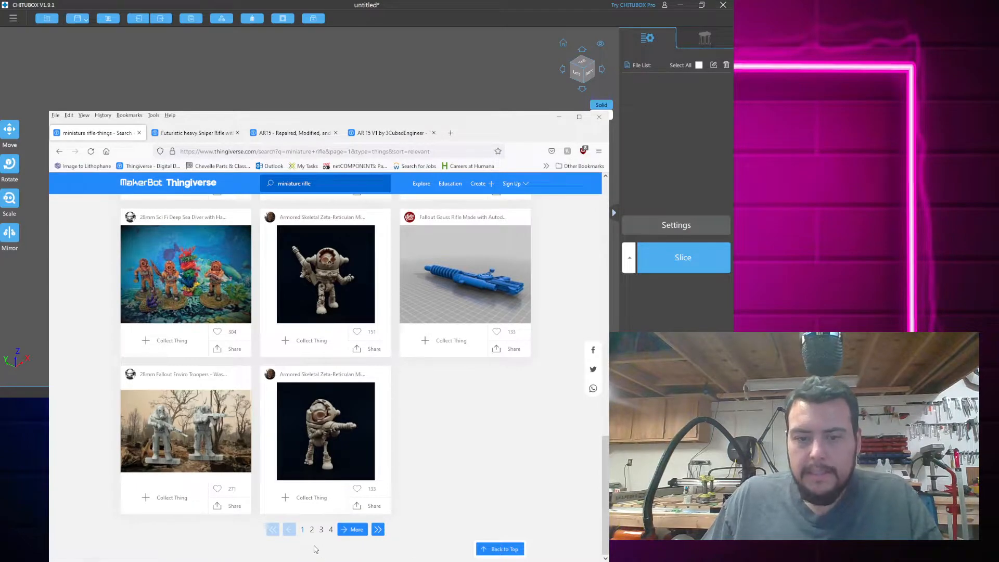
Go to page 2 of the "miniature rifle" results and look through its models
left_click(312, 530)
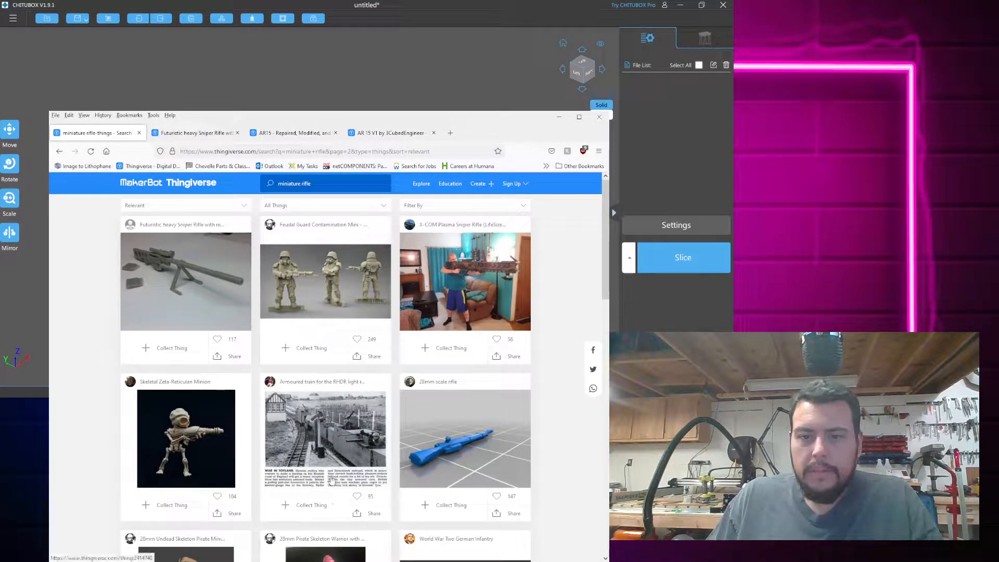
scroll(331, 479, "down", 6)
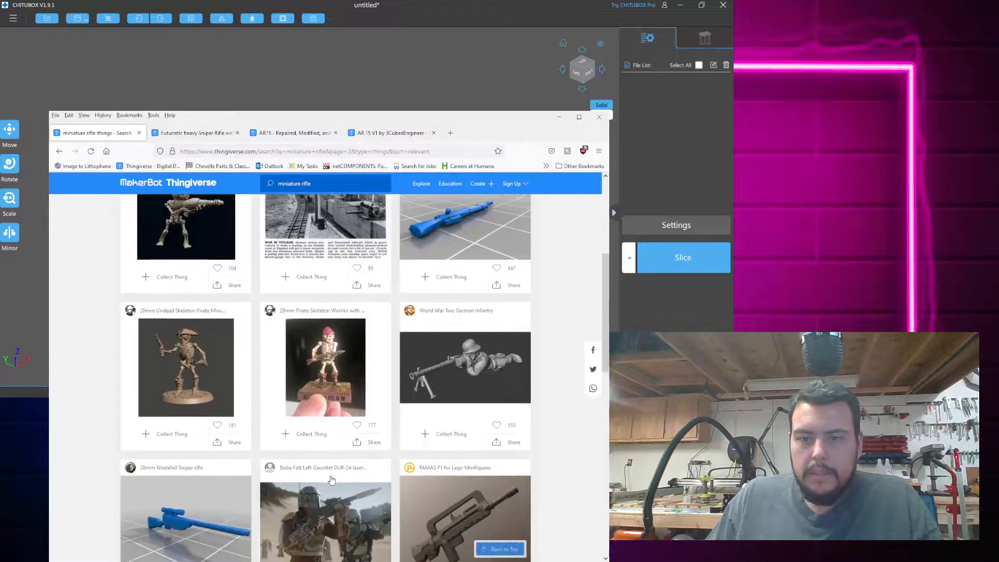
scroll(331, 479, "down", 3)
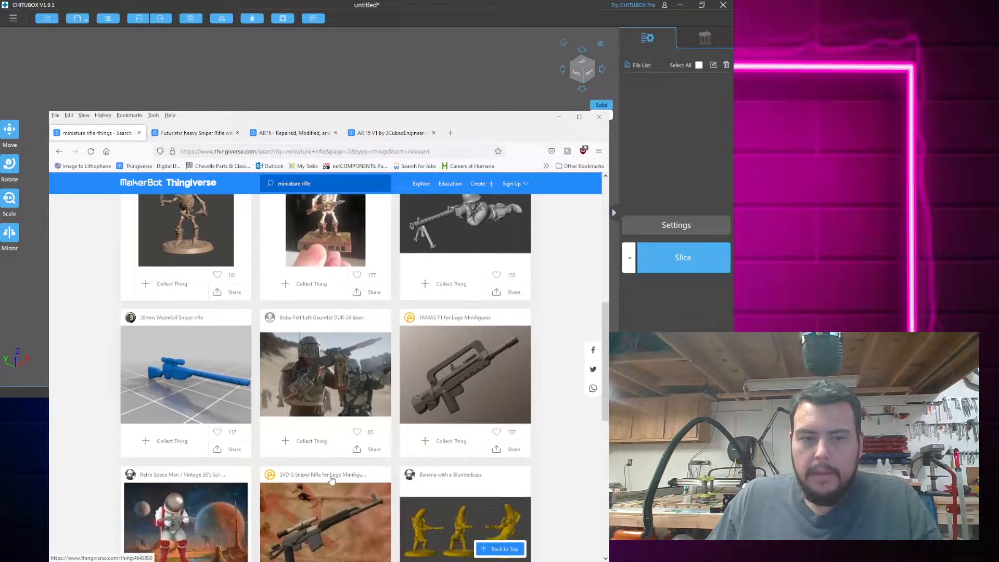
scroll(331, 479, "down", 4)
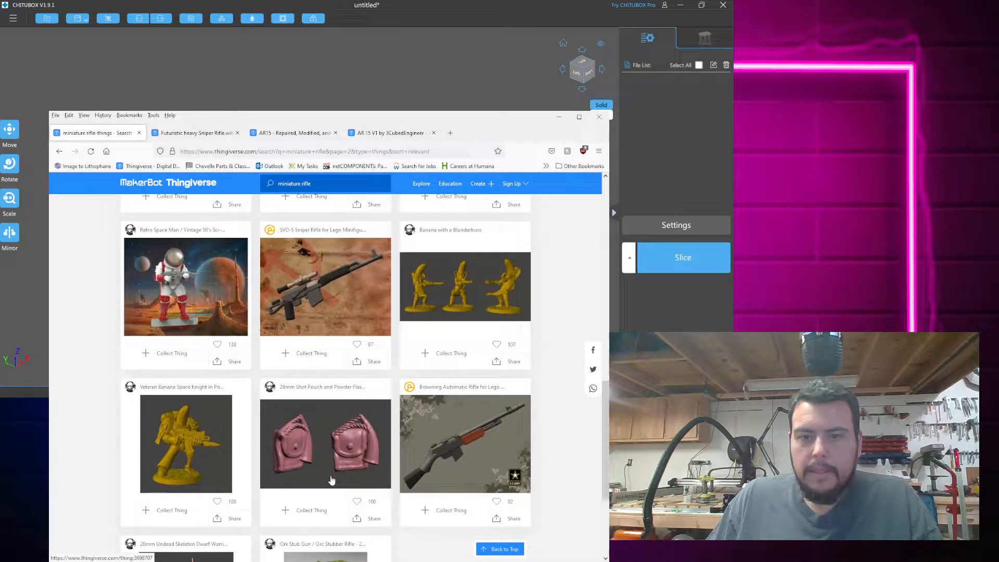
scroll(331, 479, "down", 4)
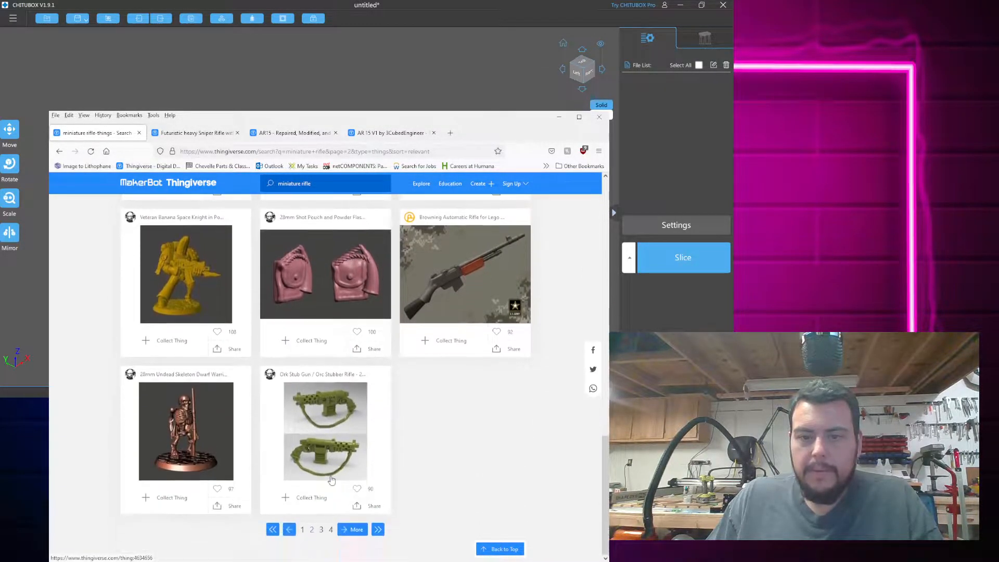
Go to page 3 of the "miniature rifle" results and look through its models
left_click(321, 529)
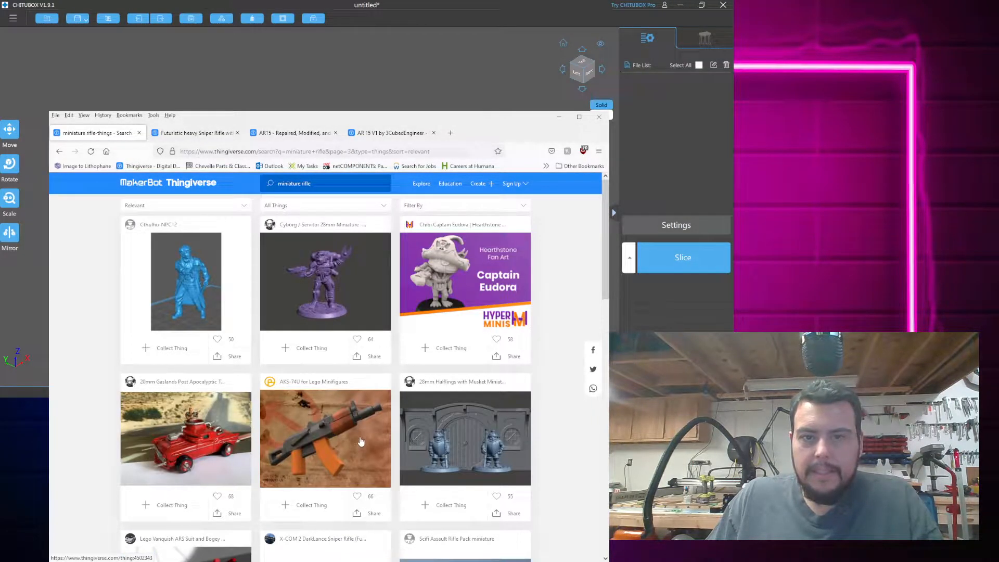
scroll(359, 441, "down", 5)
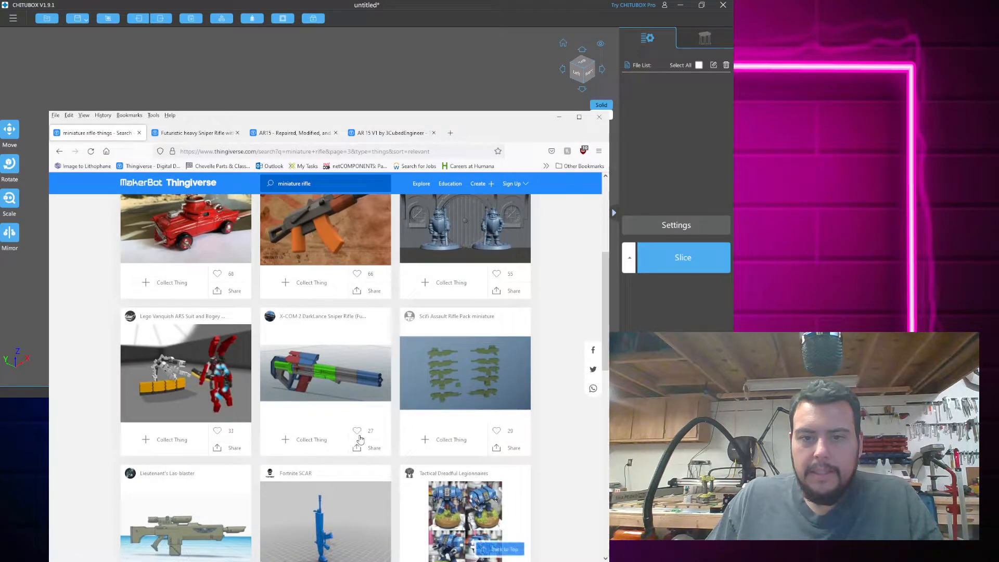
scroll(360, 438, "down", 4)
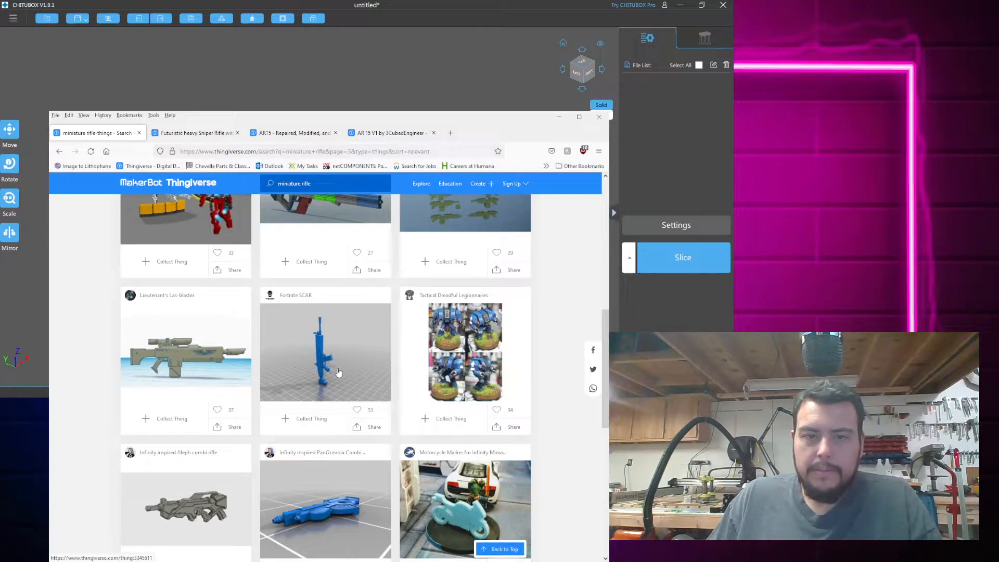
scroll(339, 373, "down", 2)
scroll(339, 373, "down", 5)
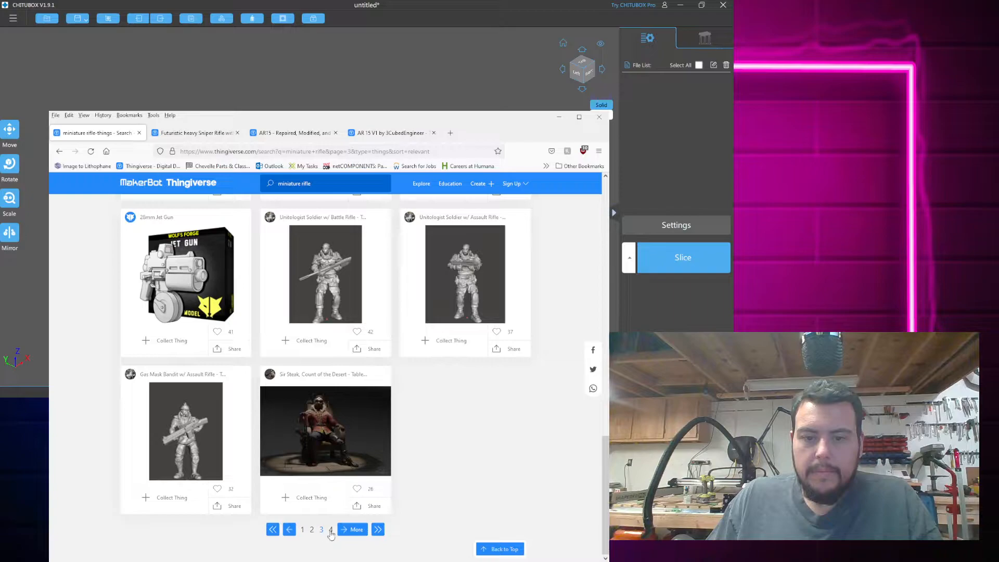
Go to page 4 of the "miniature rifle" results and look through its models to the end
left_click(330, 530)
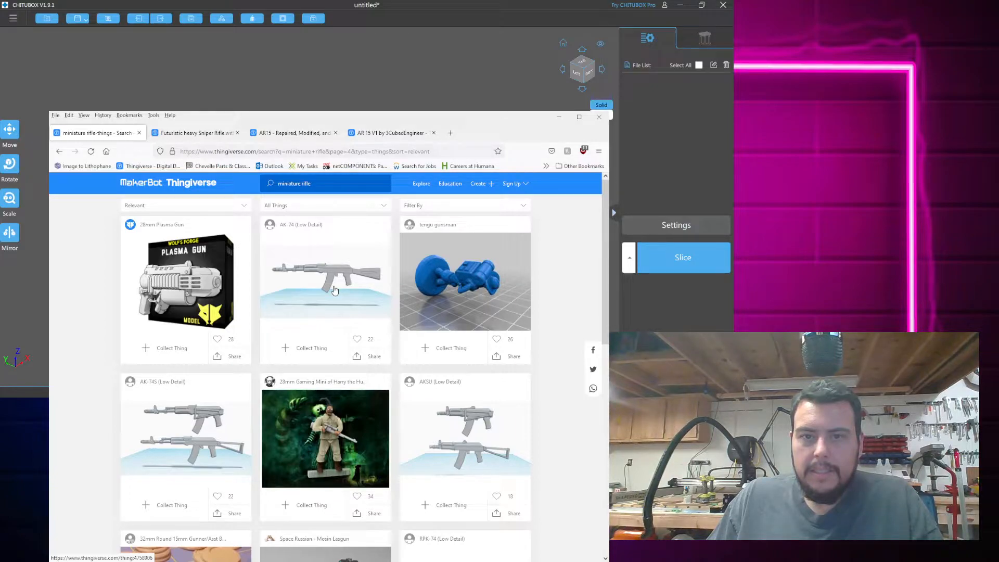
scroll(335, 291, "down", 3)
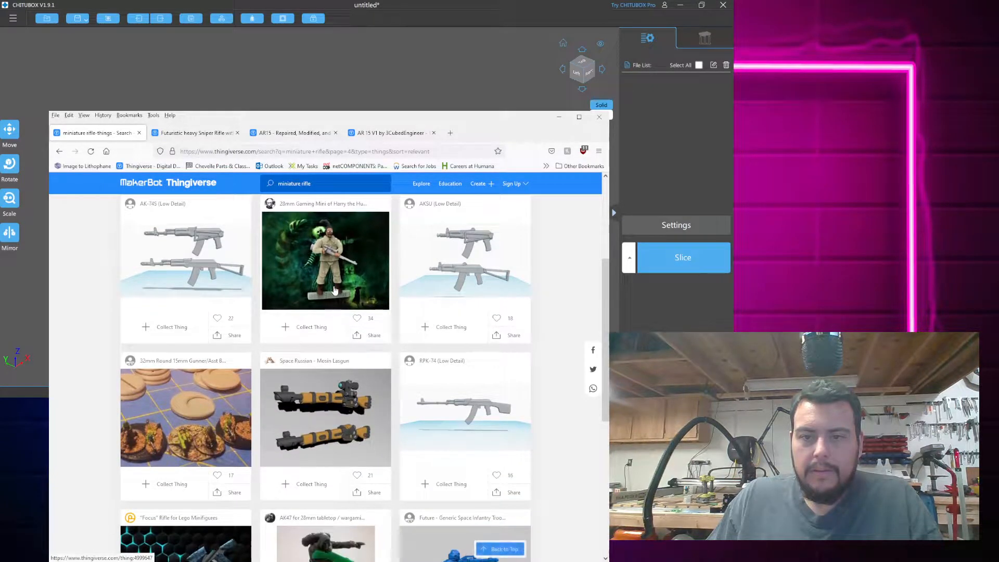
scroll(335, 290, "down", 1)
scroll(335, 290, "down", 5)
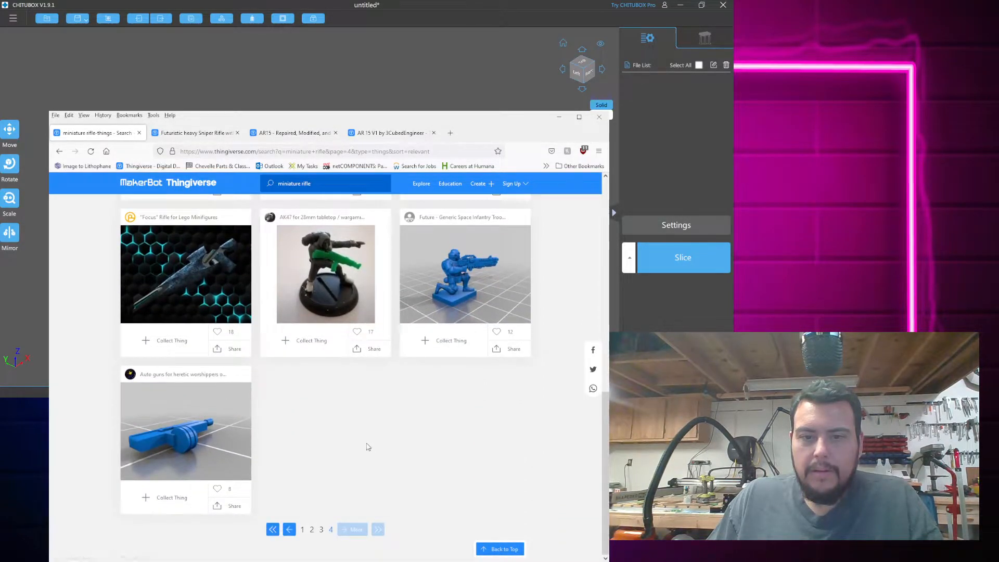
Replace the search query with "28mm rifle" and search Thingiverse for it
scroll(372, 432, "up", 15)
double_click(292, 190)
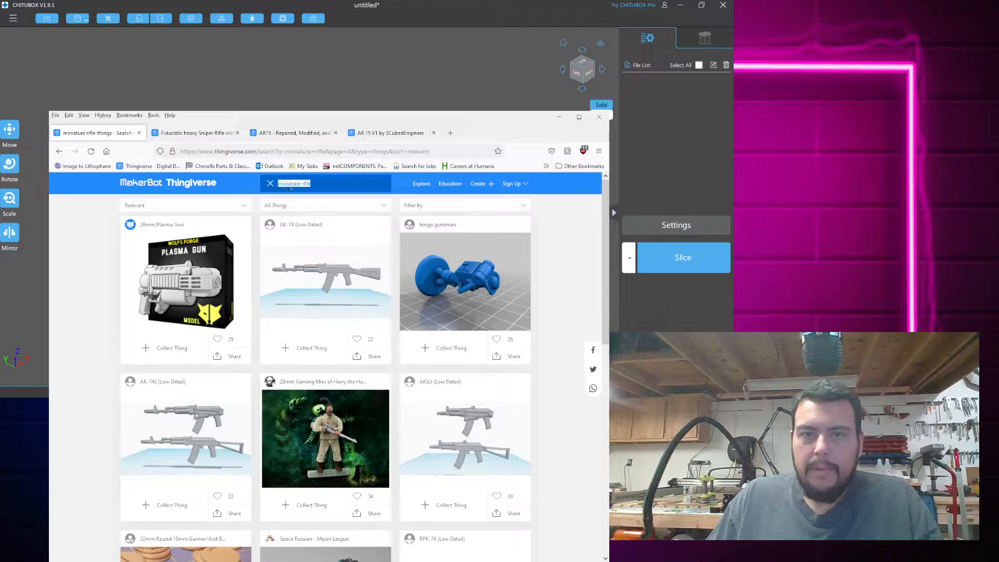
type("28mm")
key("Return")
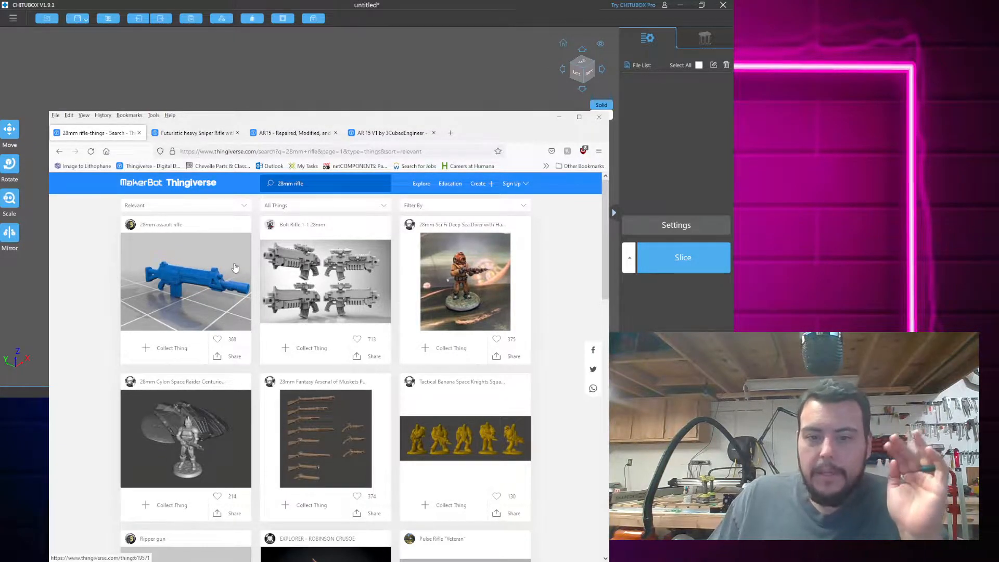
Look through the models on the first page of the "28mm rifle" search results
scroll(235, 267, "down", 3)
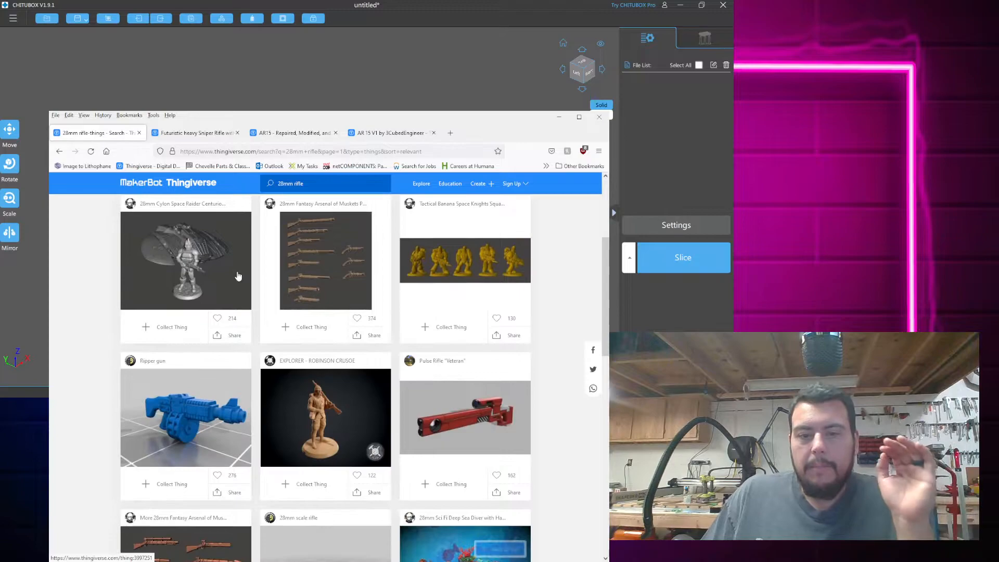
scroll(239, 275, "down", 4)
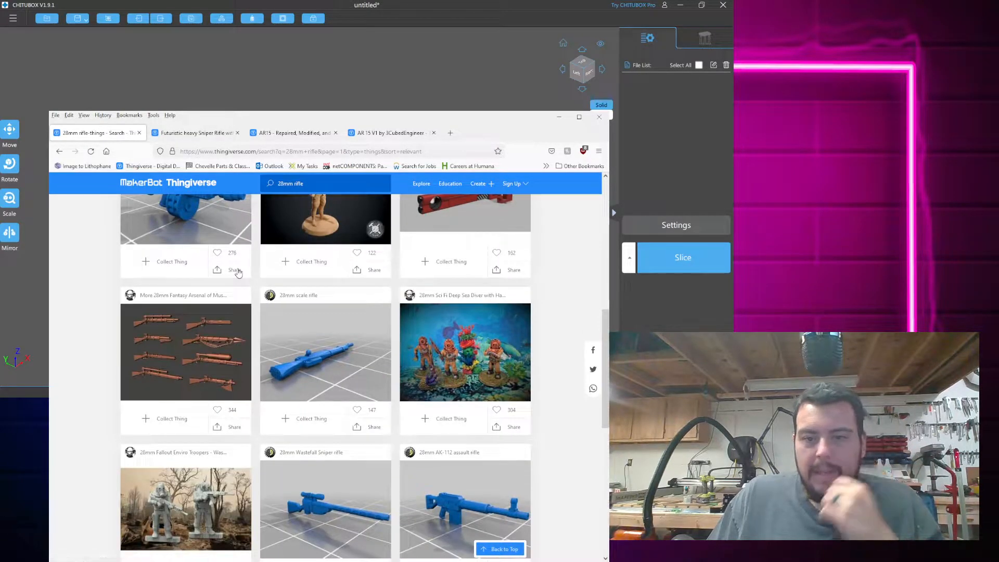
scroll(238, 272, "down", 2)
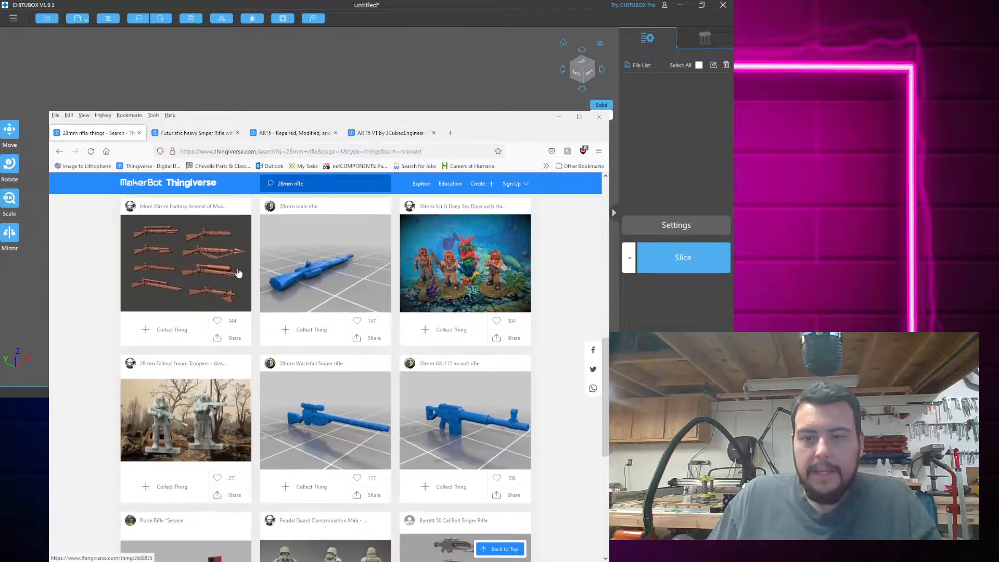
scroll(238, 272, "down", 4)
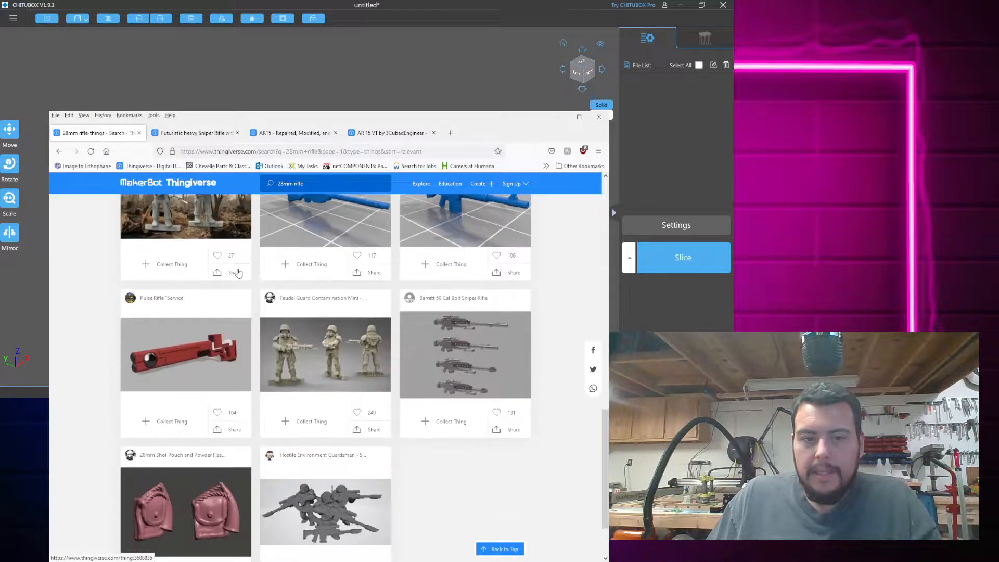
scroll(238, 273, "down", 2)
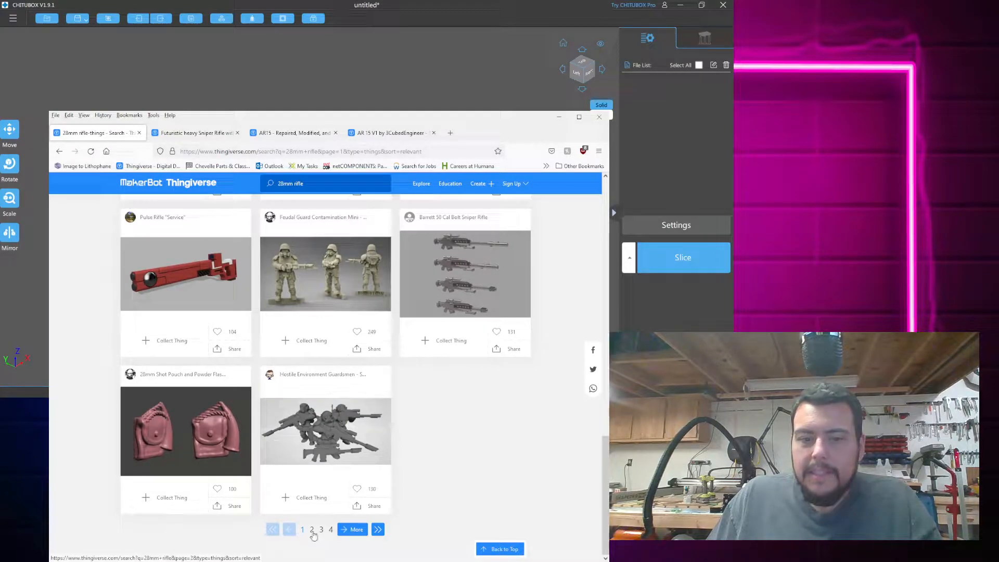
Go to page 2 of the "28mm rifle" results and look through its models
left_click(312, 531)
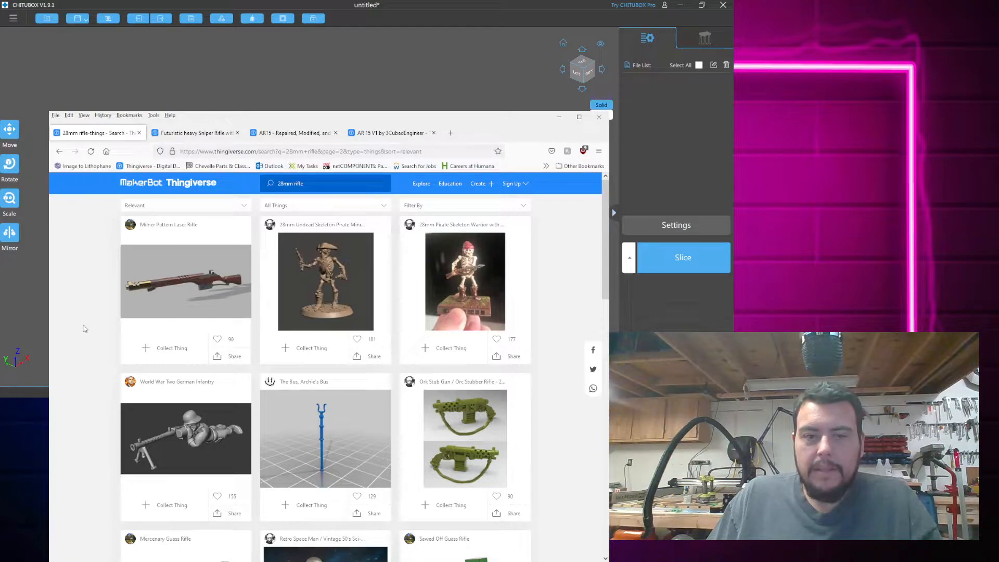
scroll(91, 323, "down", 3)
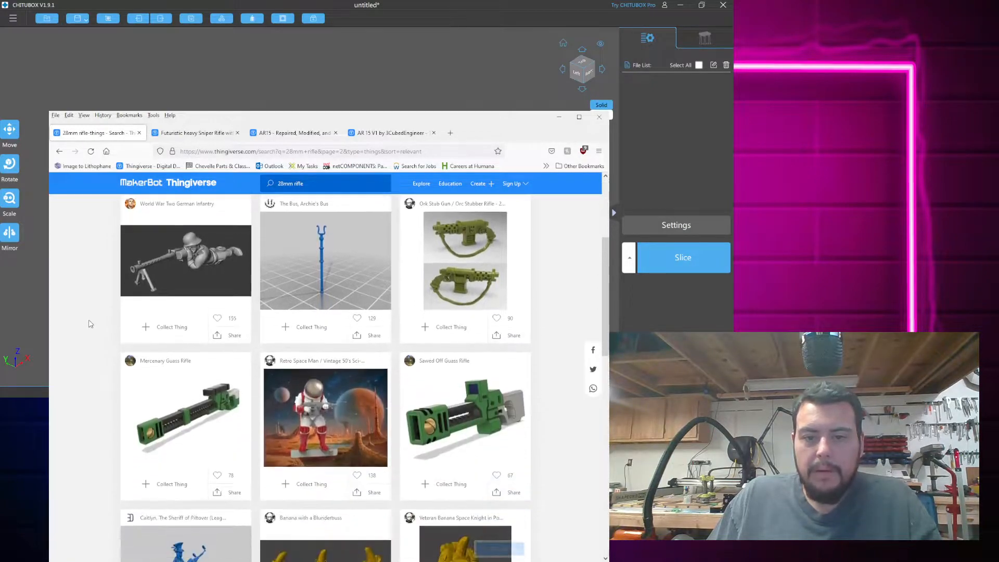
scroll(90, 323, "down", 3)
scroll(91, 324, "down", 5)
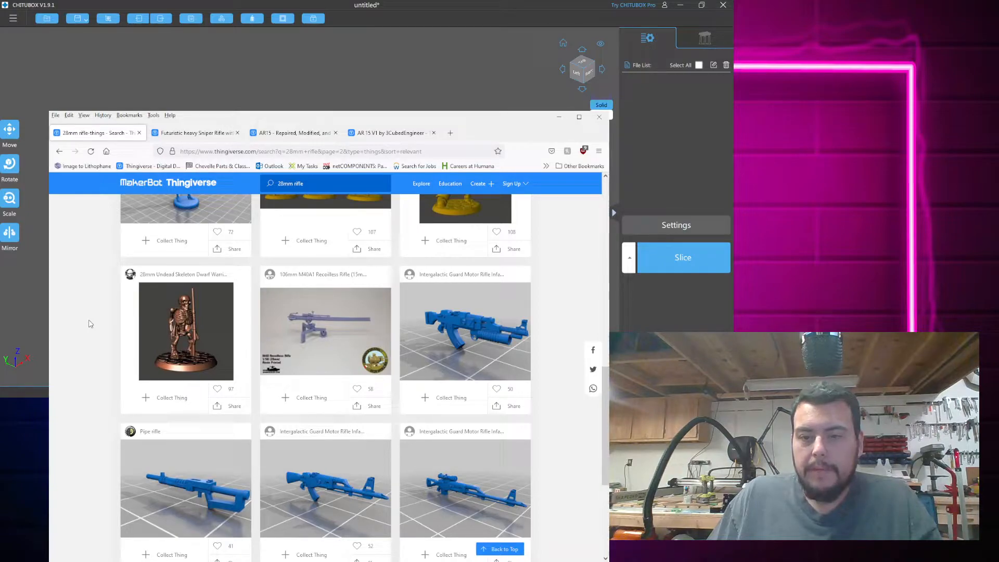
scroll(212, 377, "down", 5)
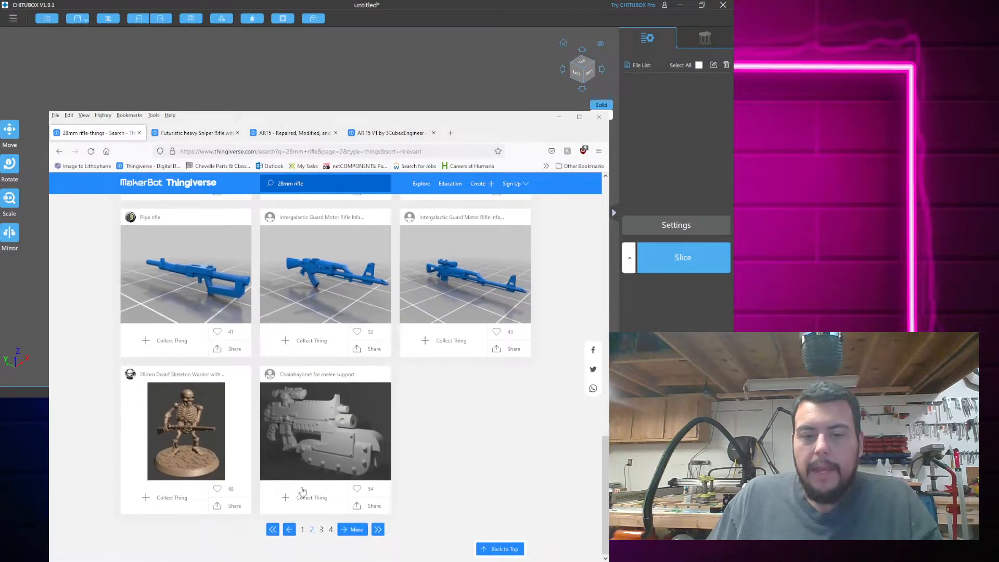
Go to page 3 of the "28mm rifle" results and look through its models
left_click(322, 530)
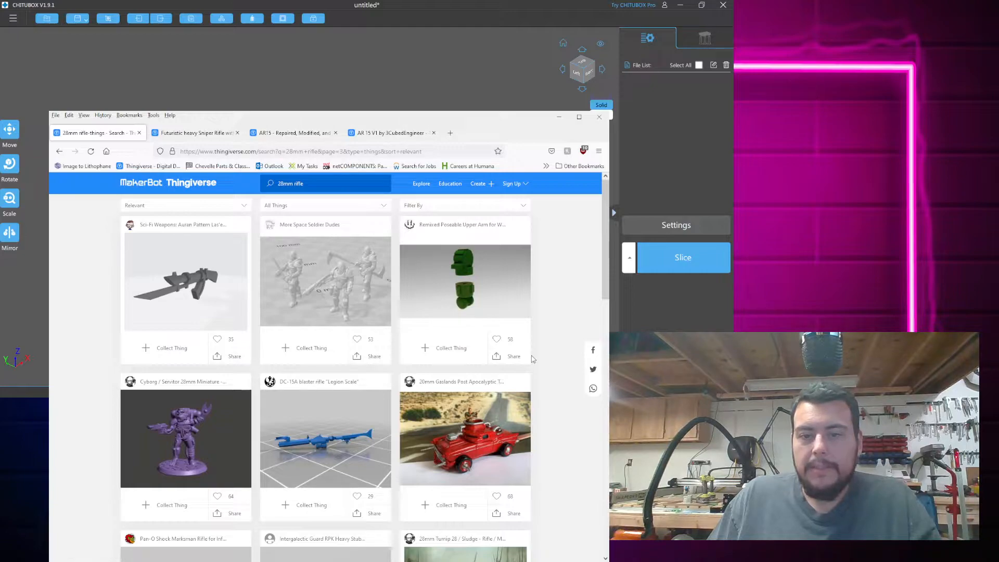
scroll(528, 361, "down", 4)
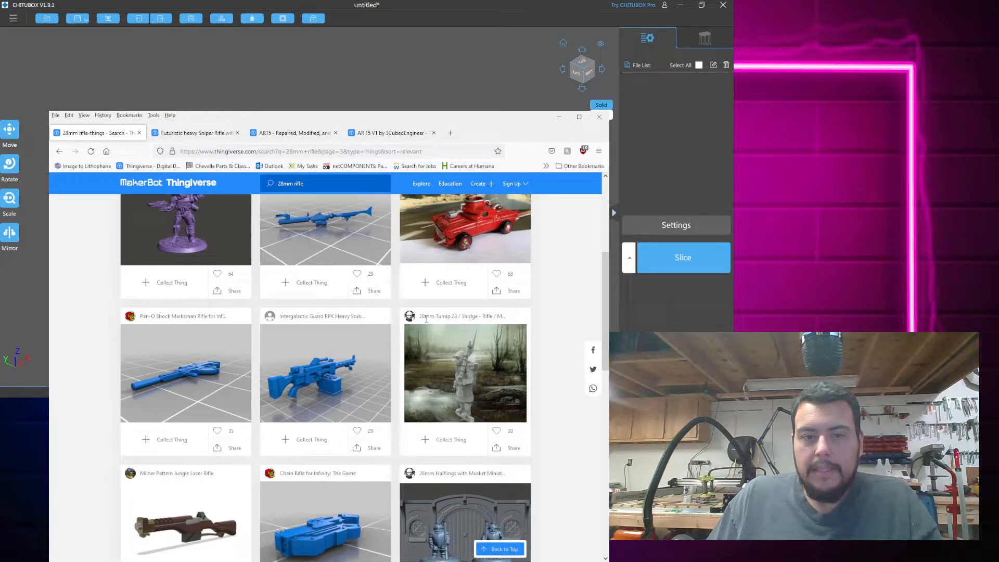
scroll(425, 319, "down", 2)
scroll(425, 323, "down", 2)
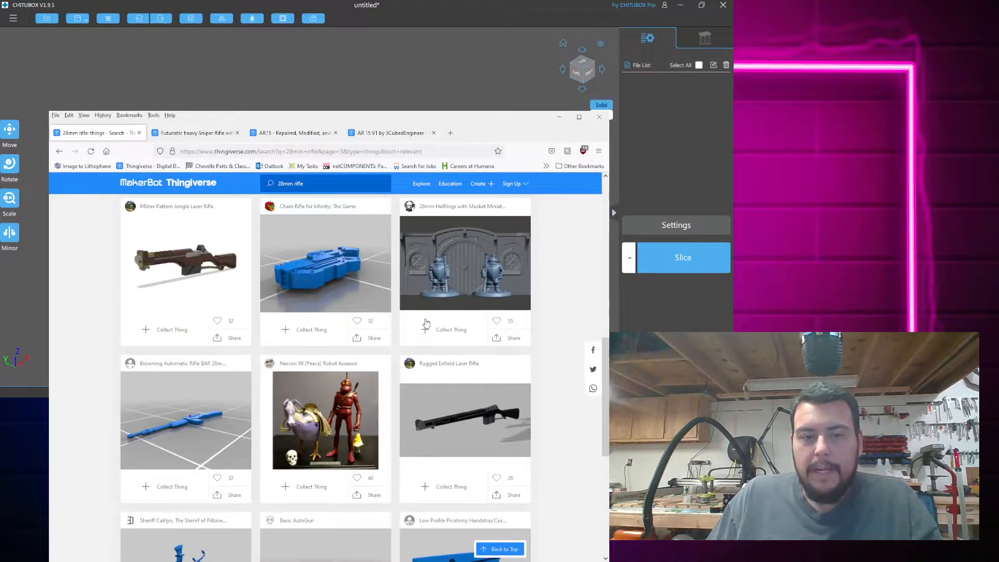
scroll(426, 323, "down", 3)
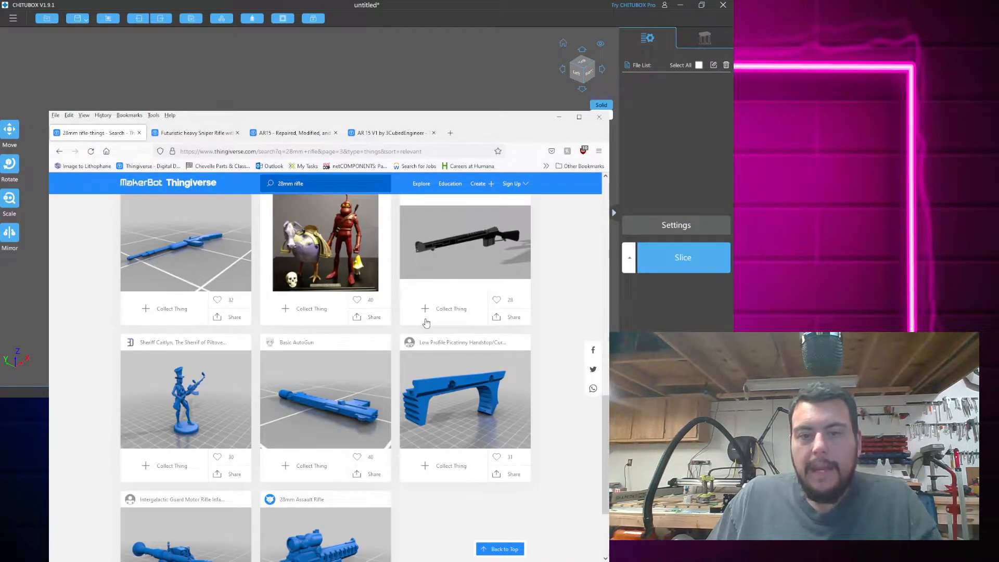
scroll(425, 323, "down", 2)
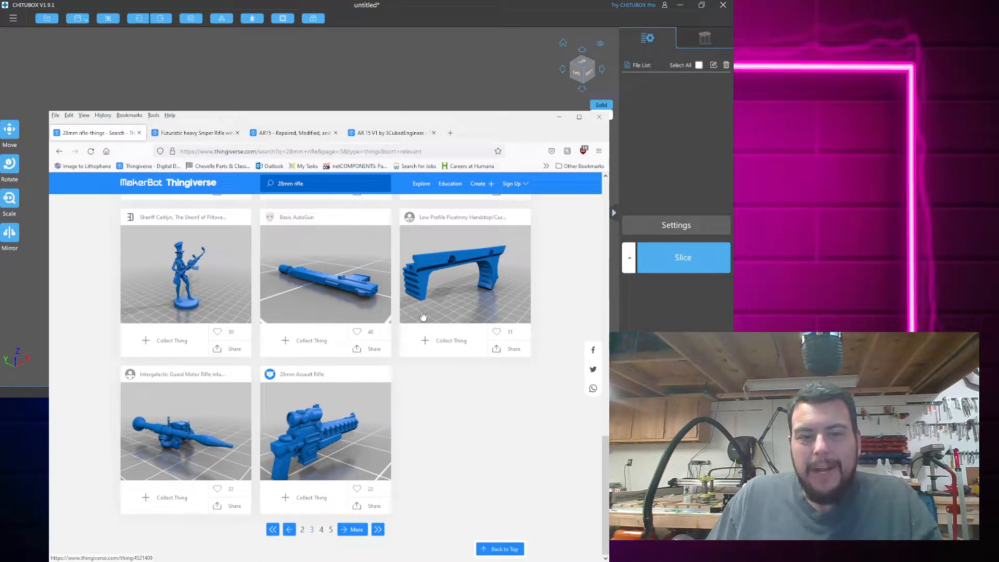
Go to page 4 of the "28mm rifle" results and look through its models
left_click(322, 529)
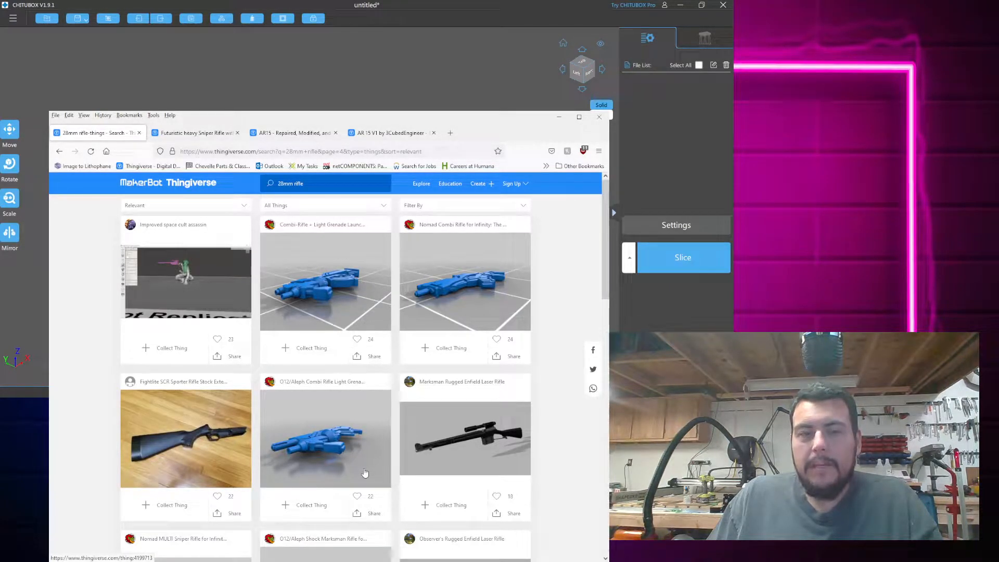
scroll(365, 473, "down", 3)
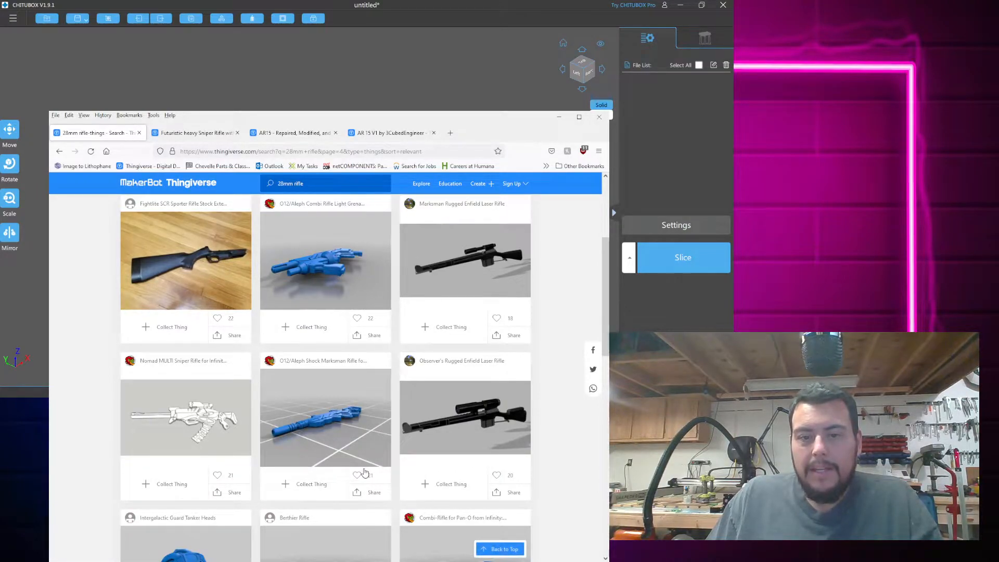
scroll(364, 472, "down", 3)
scroll(365, 473, "down", 3)
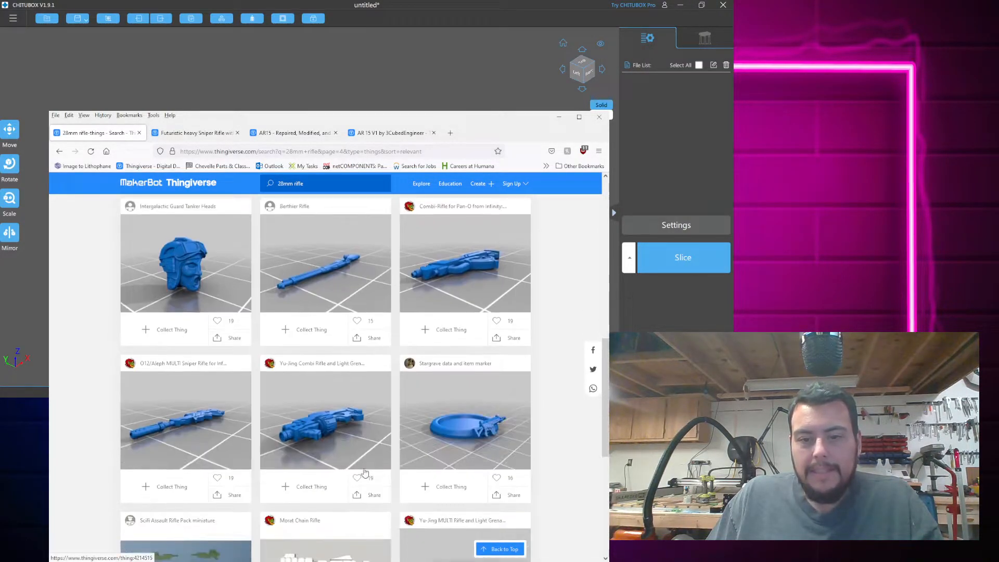
scroll(365, 473, "down", 3)
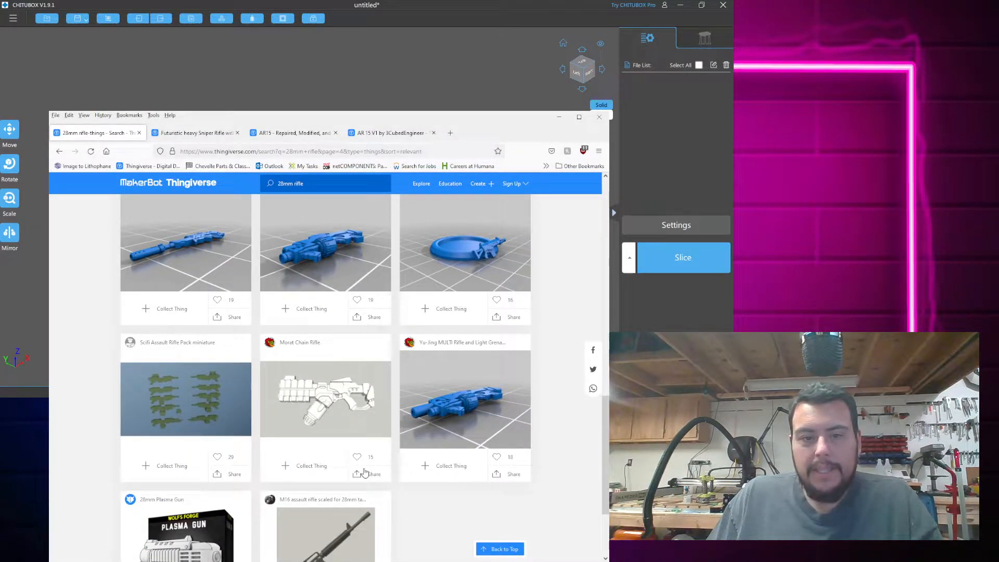
scroll(365, 473, "down", 3)
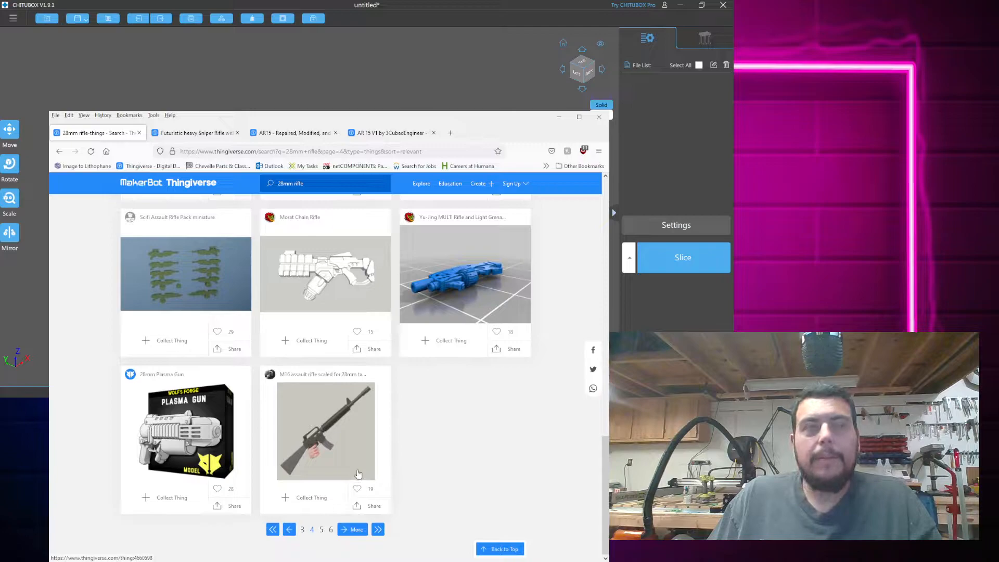
Go to page 5 of the "28mm rifle" results and look through its models
left_click(322, 530)
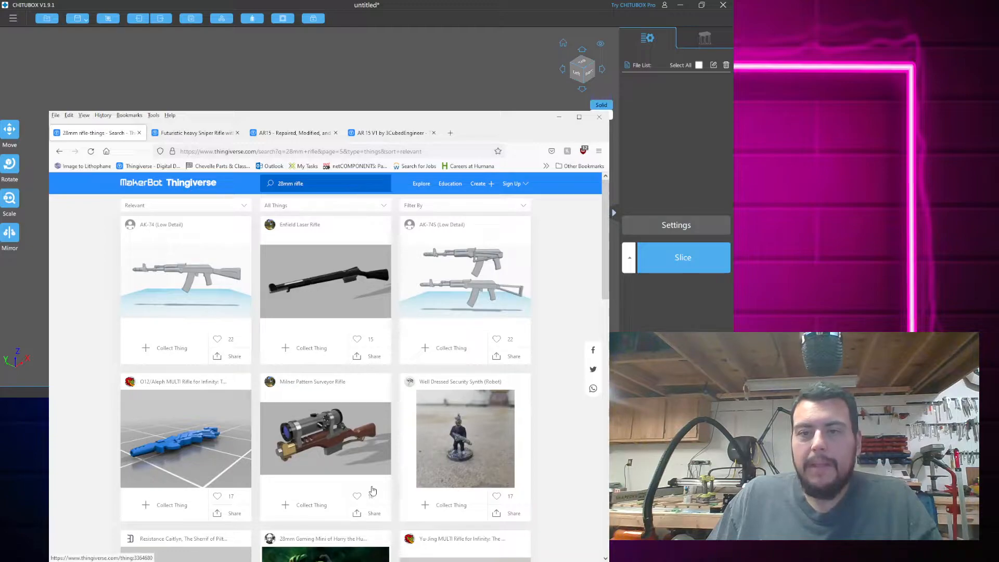
scroll(373, 491, "down", 3)
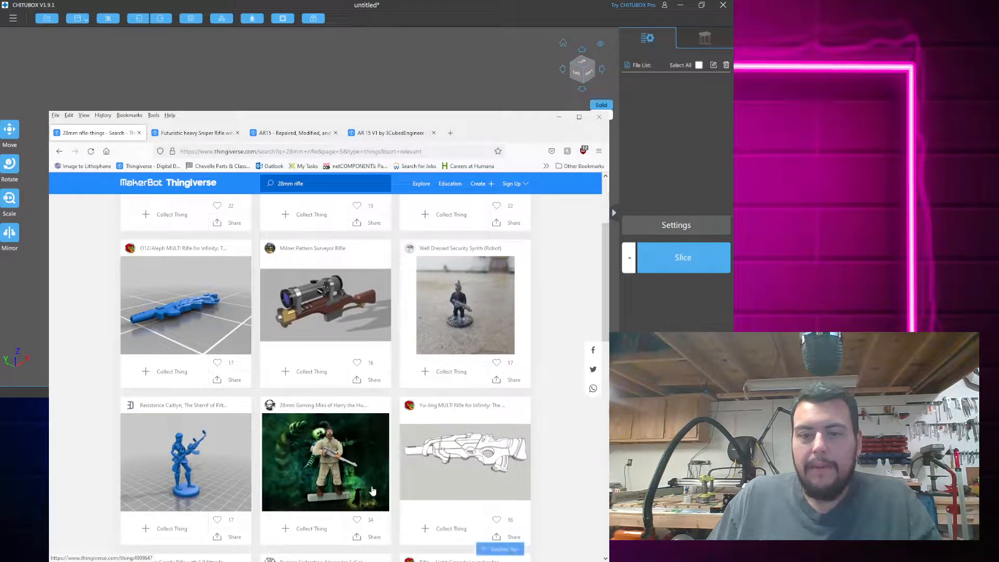
scroll(372, 490, "down", 3)
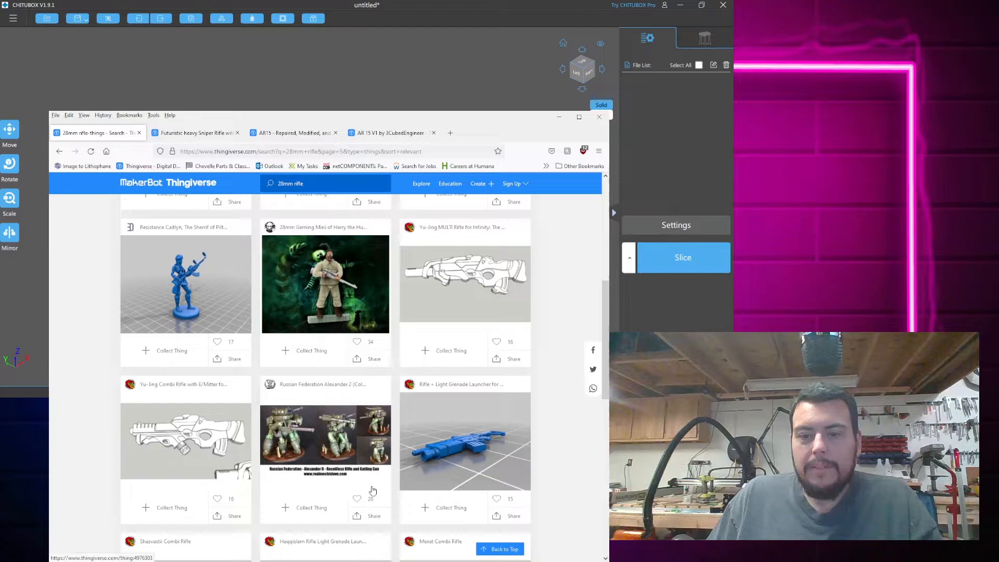
scroll(372, 491, "down", 4)
scroll(372, 491, "down", 3)
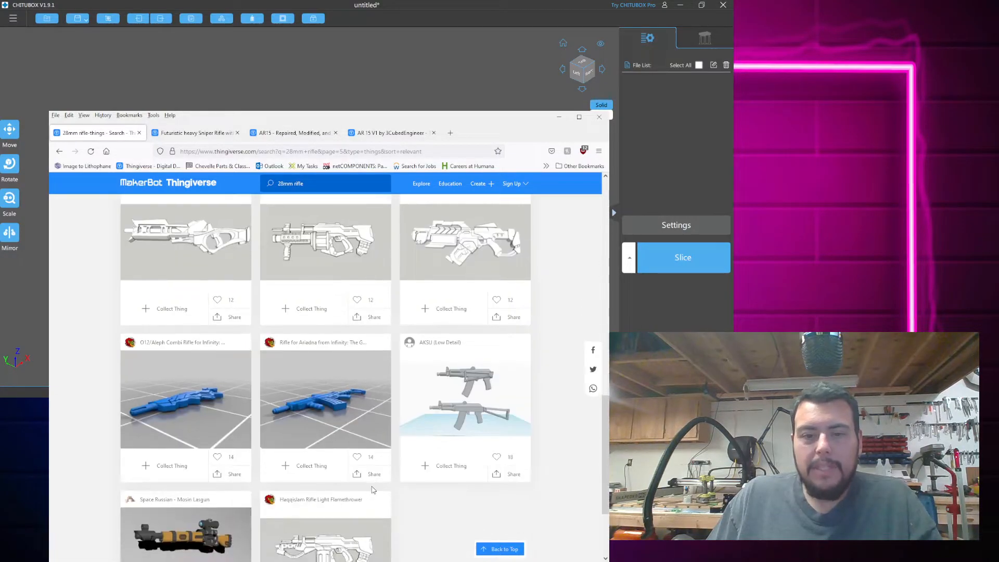
scroll(372, 490, "down", 3)
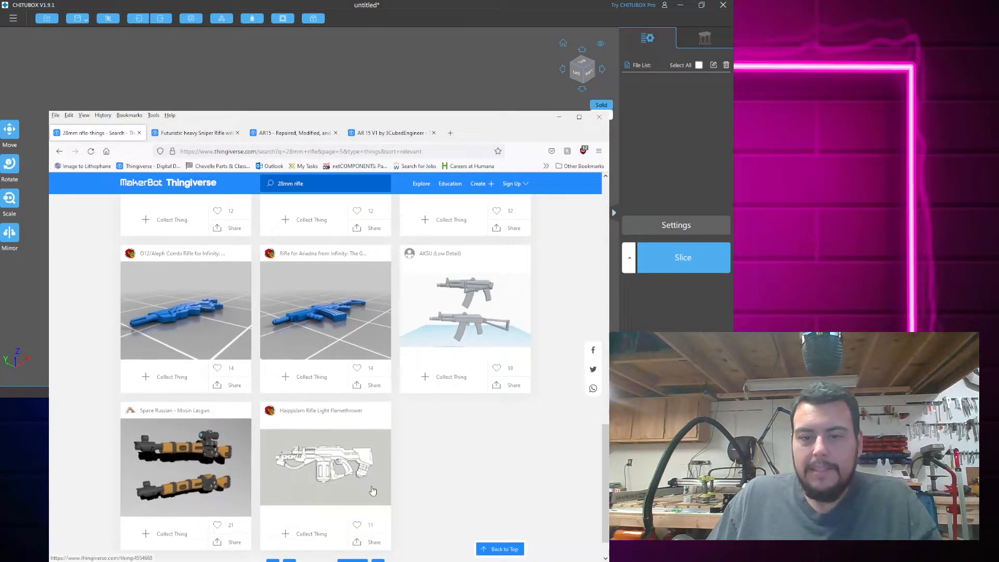
Go to page 6 of the "28mm rifle" results and look through its models
left_click(322, 530)
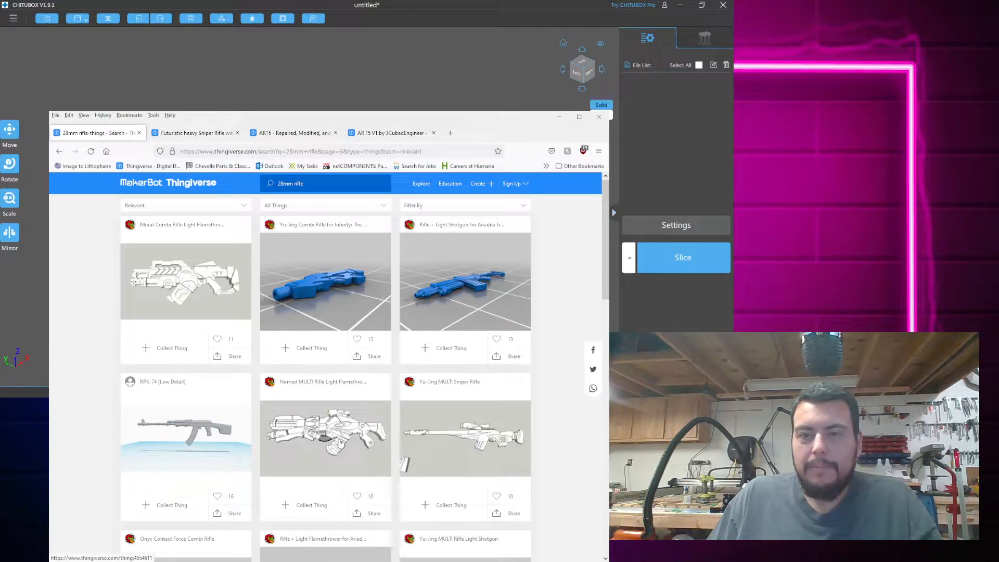
scroll(340, 443, "down", 3)
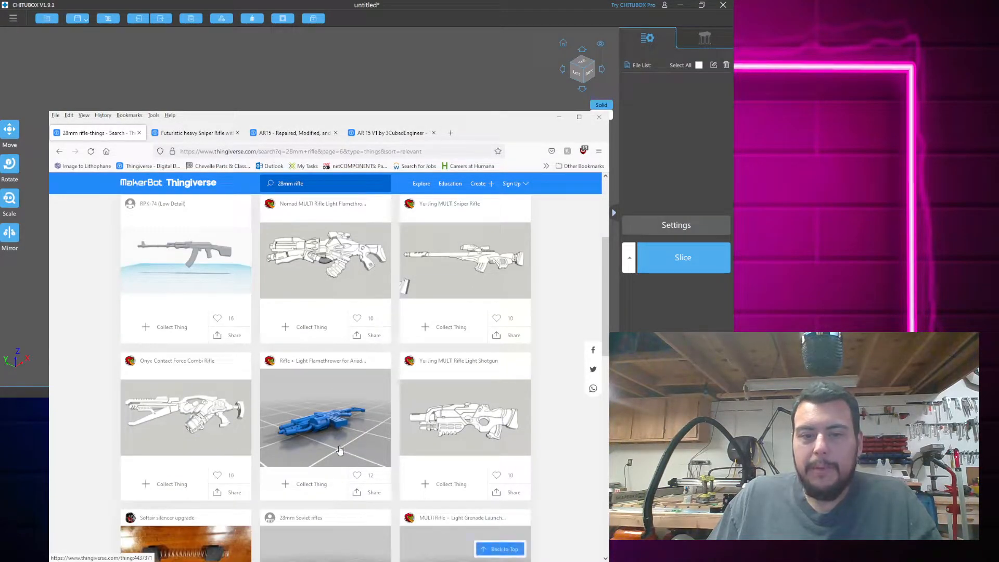
scroll(339, 449, "down", 2)
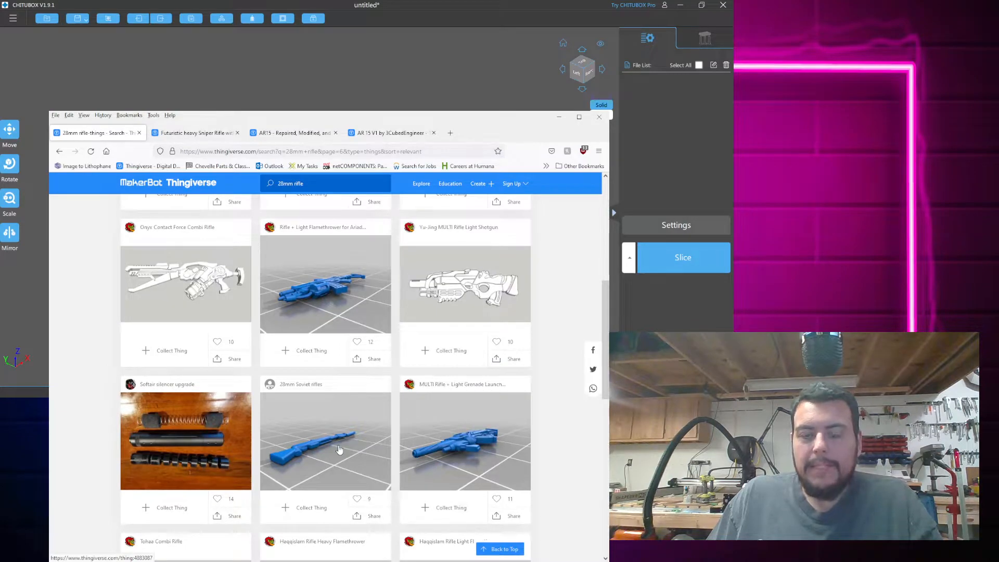
scroll(339, 449, "down", 3)
scroll(339, 450, "down", 3)
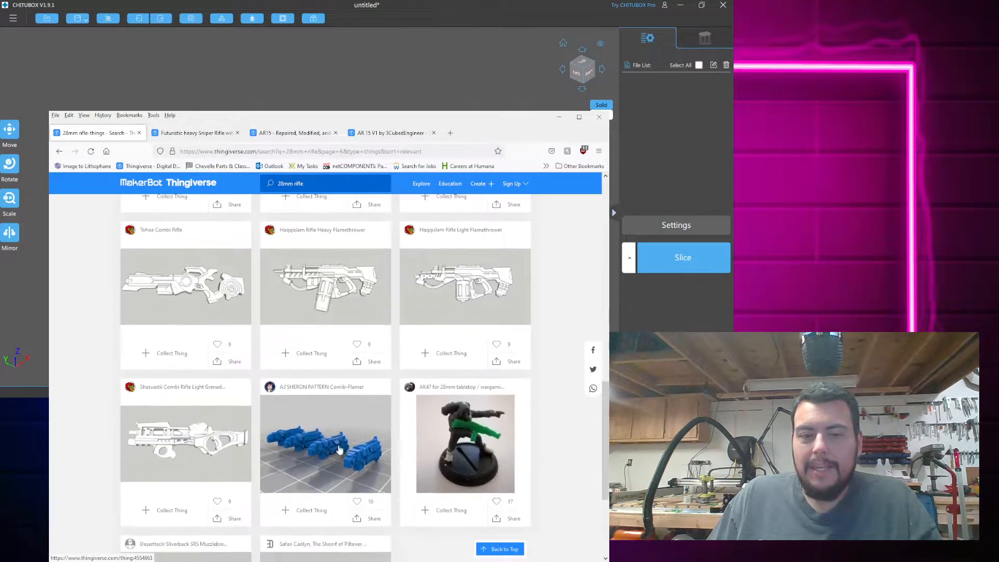
scroll(339, 449, "down", 3)
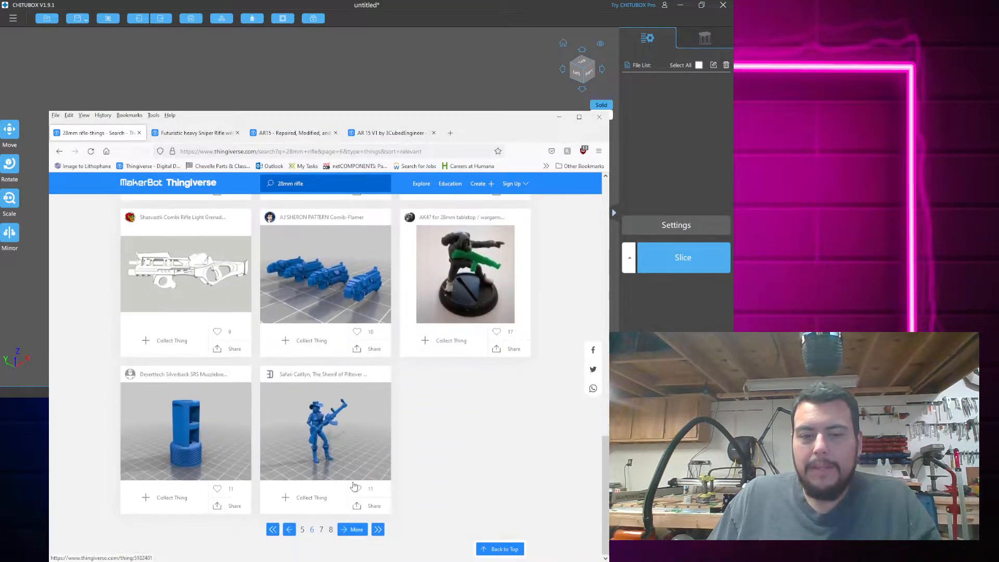
Look through the models on pages 7 and 8 of the "28mm rifle" results
left_click(321, 531)
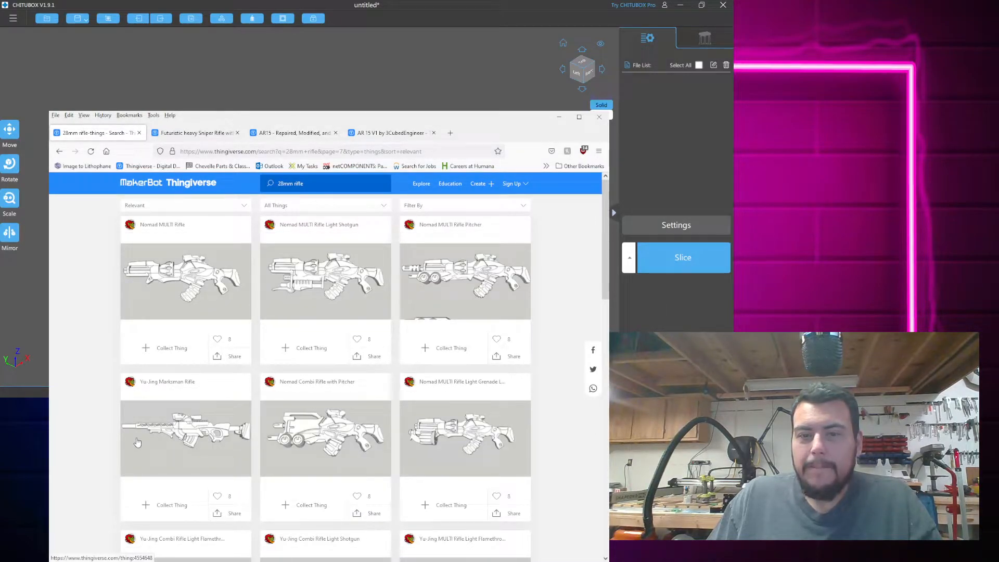
scroll(137, 442, "down", 6)
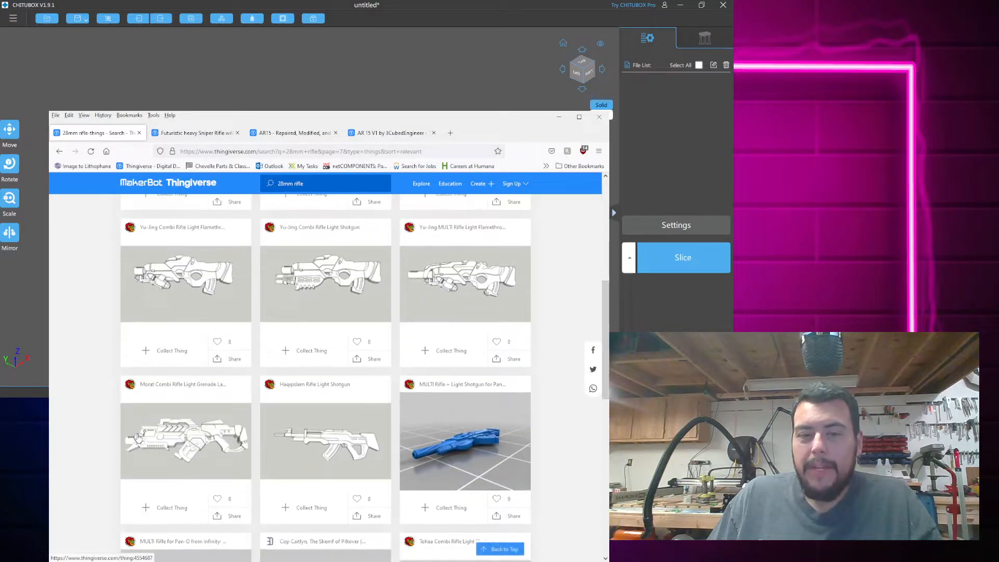
scroll(137, 437, "down", 7)
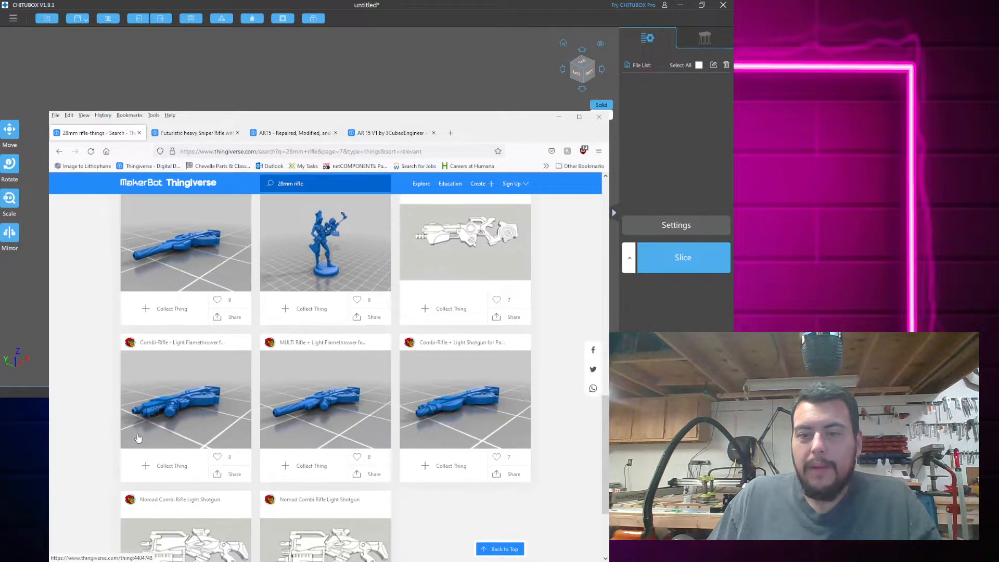
scroll(137, 437, "down", 3)
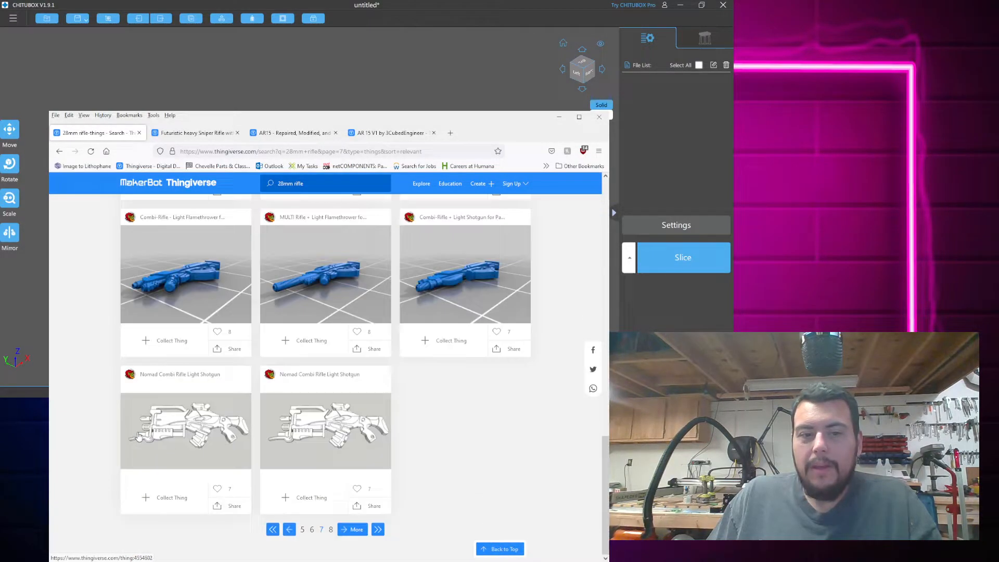
left_click(332, 535)
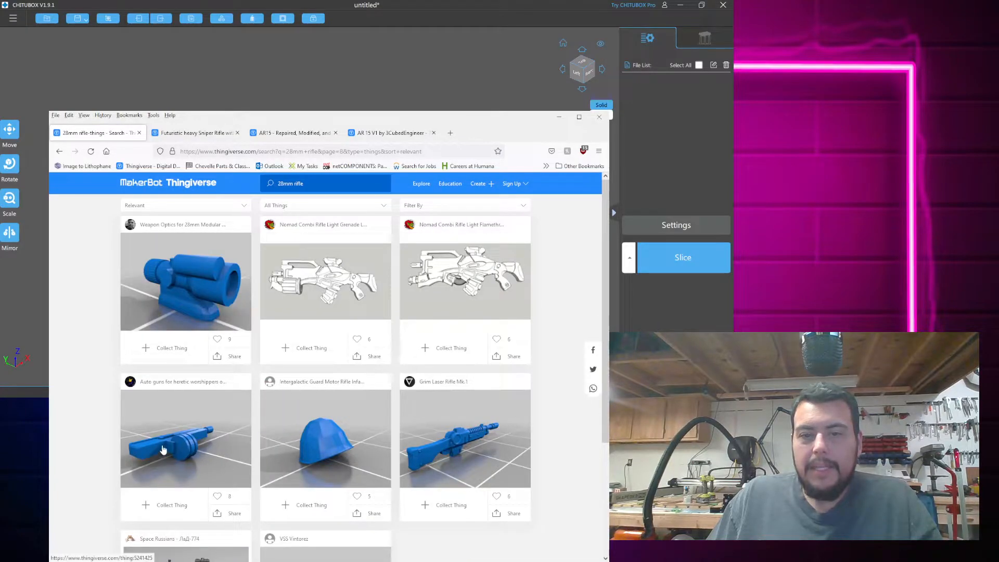
scroll(163, 448, "down", 3)
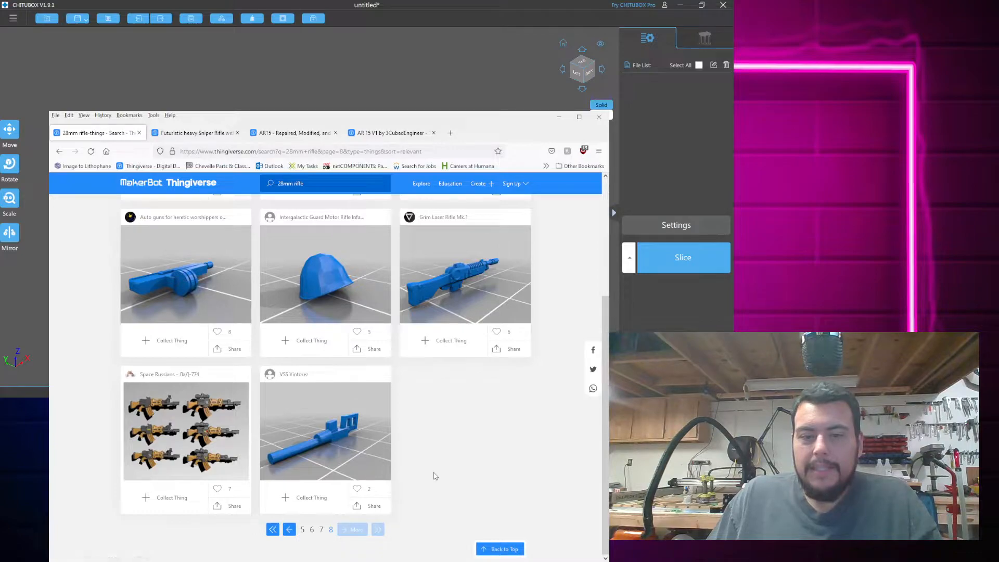
Return to the open "Futuristic heavy Sniper Rifle with removable clip" page and examine its part renders and photos in the image gallery
left_click(196, 134)
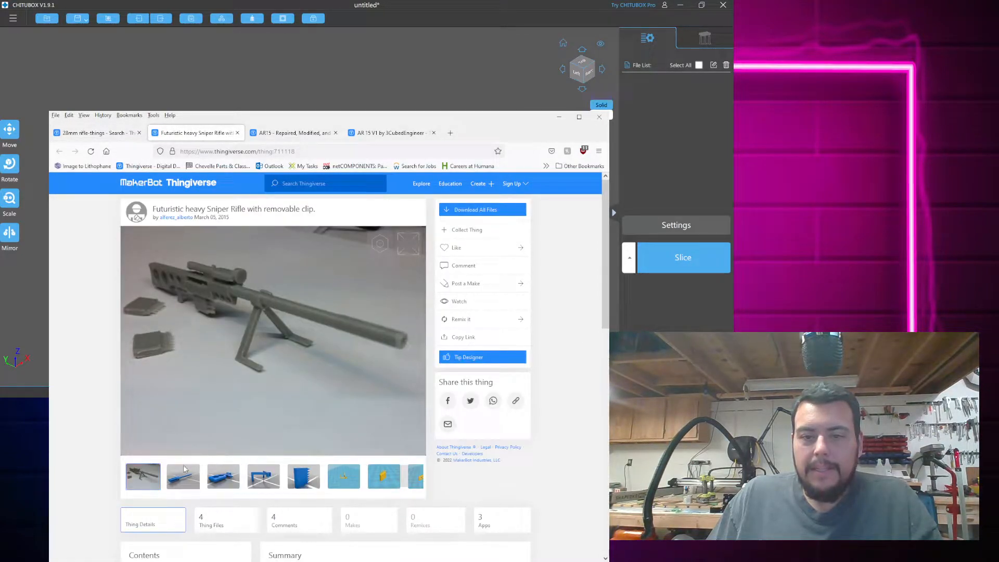
left_click(188, 468)
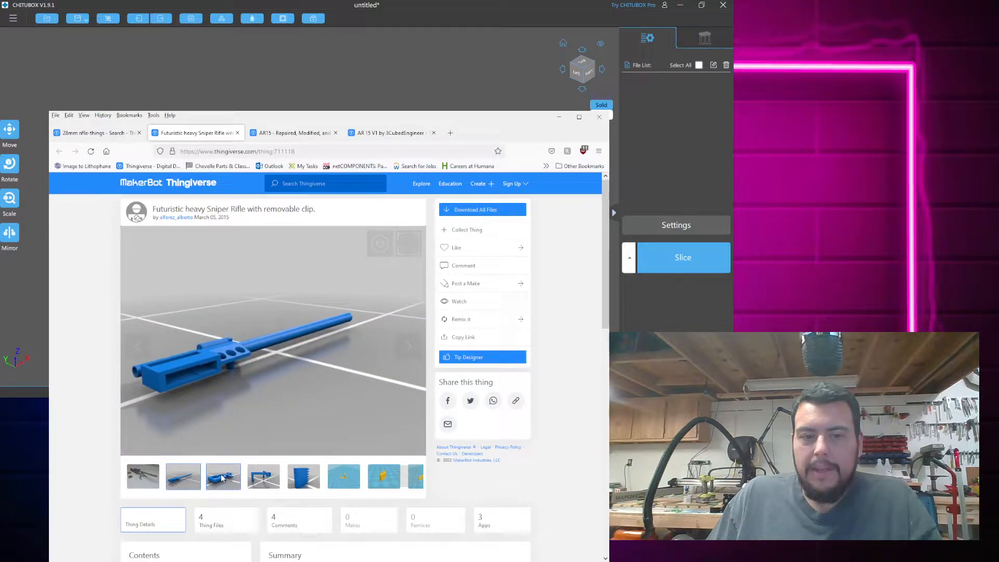
left_click(222, 478)
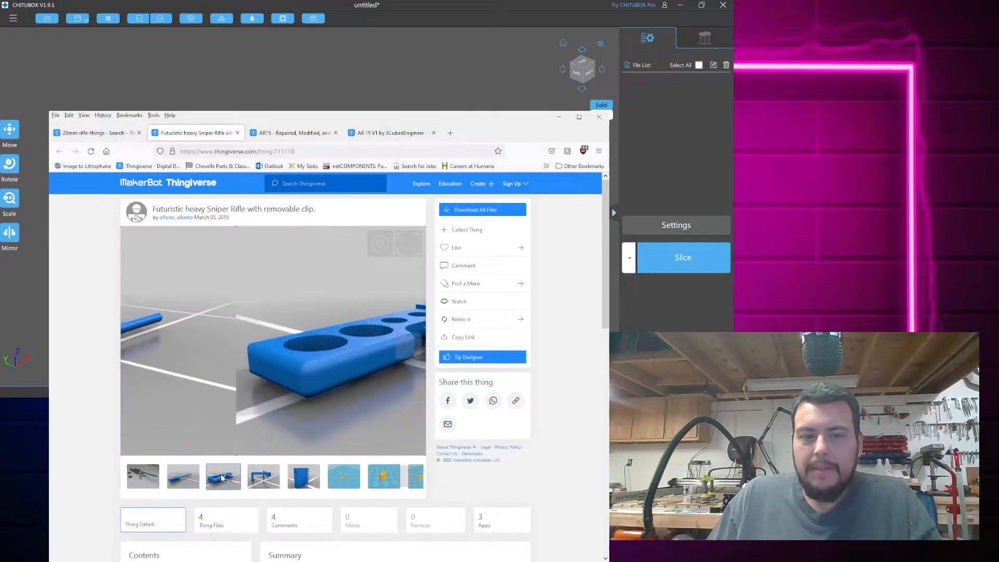
left_click(263, 476)
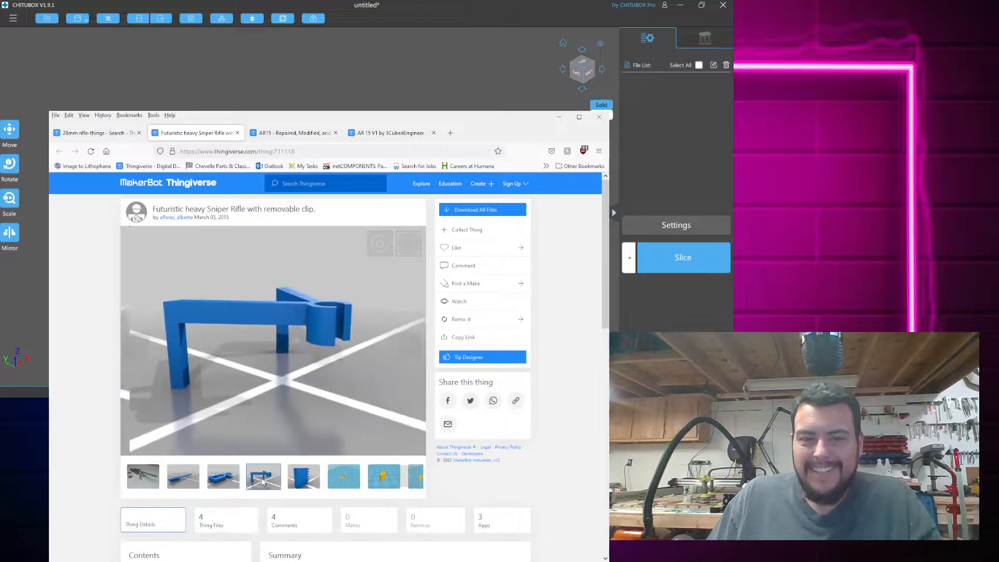
left_click(308, 484)
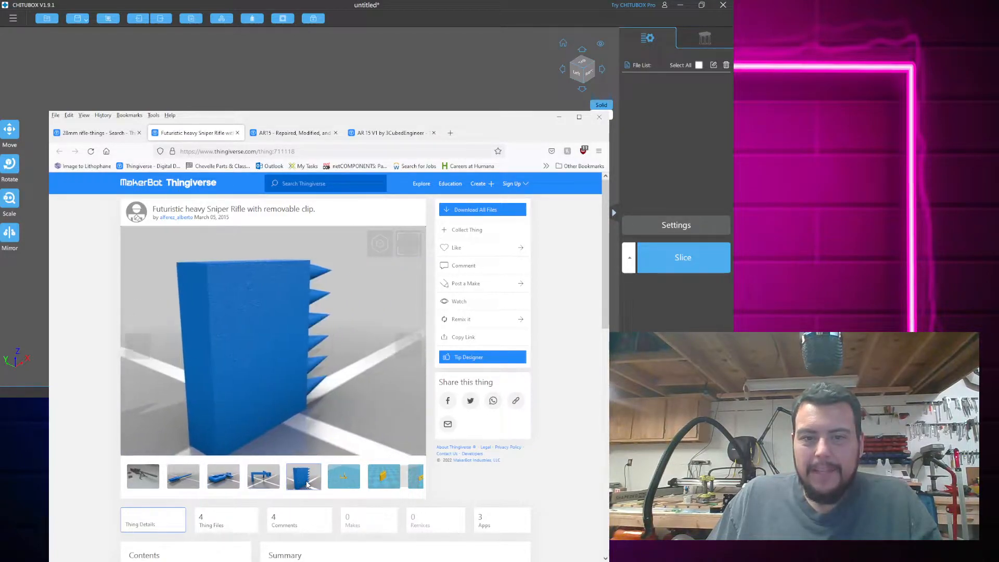
left_click(339, 476)
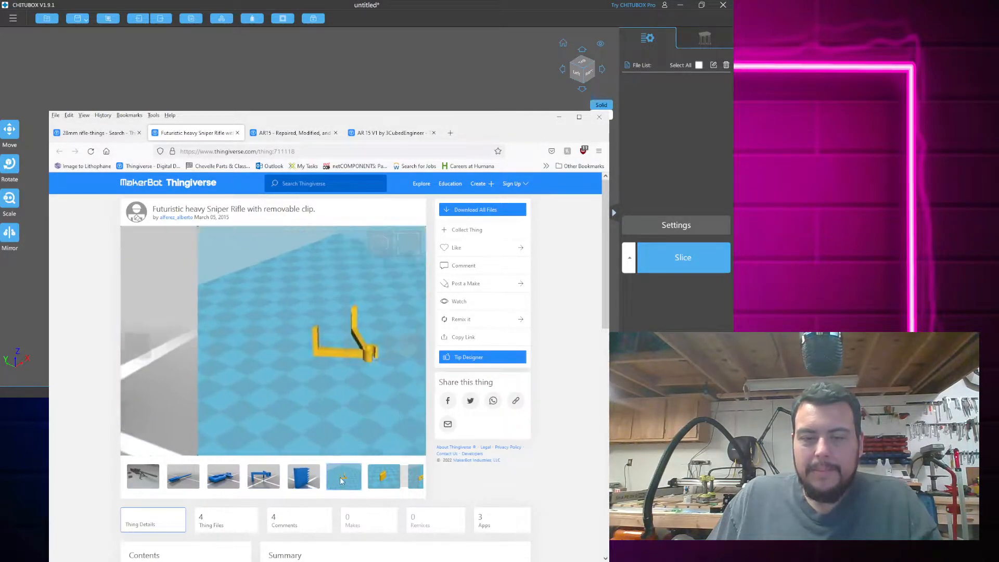
left_click(383, 477)
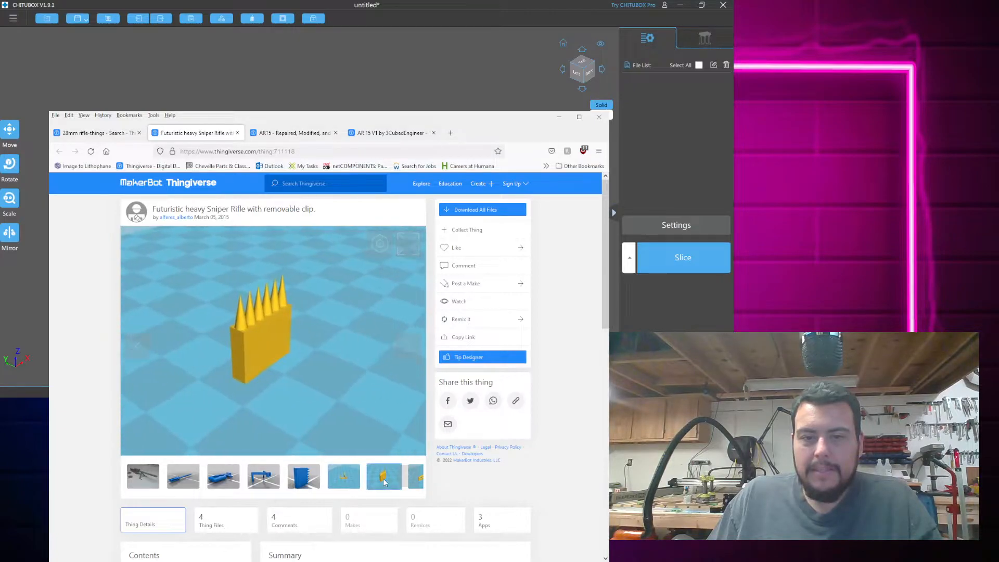
scroll(386, 483, "down", 2)
scroll(385, 483, "up", 2)
left_click(416, 478)
left_click(419, 478)
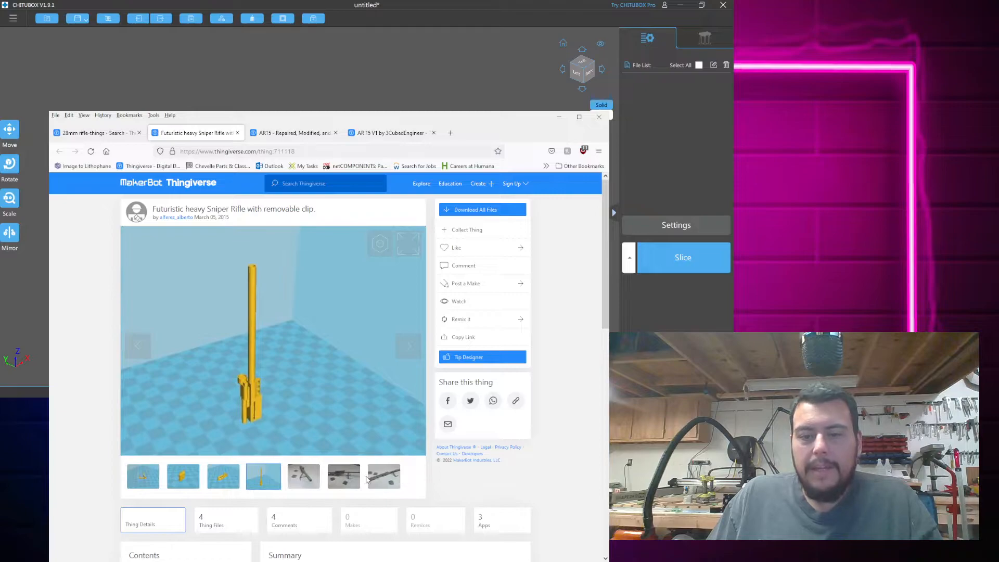
left_click(383, 478)
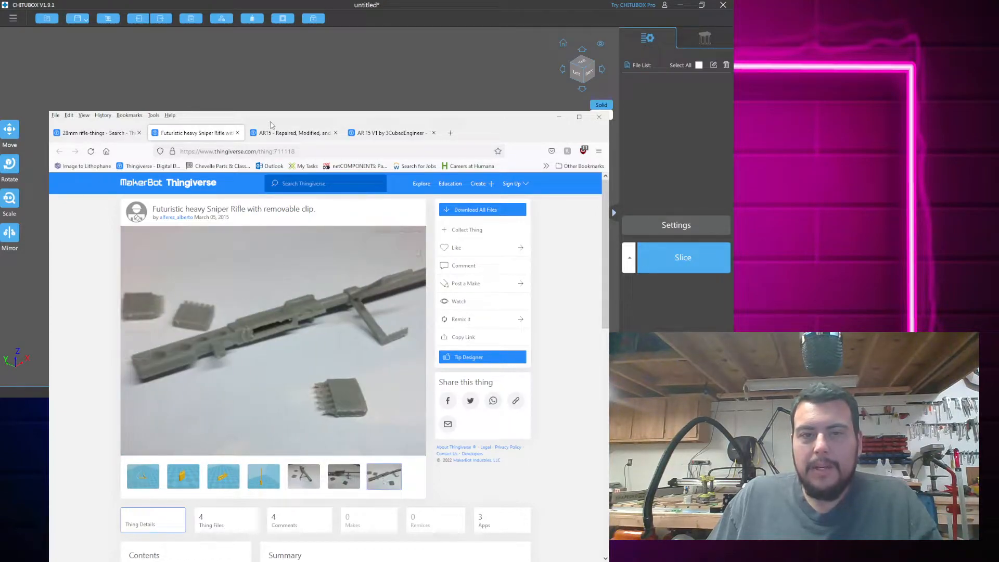
Check the open "AR15 - Repaired, Modified, and Split" page, then examine the gallery images of the "AR 15 V1" model and its parts
left_click(288, 134)
scroll(295, 311, "up", 5)
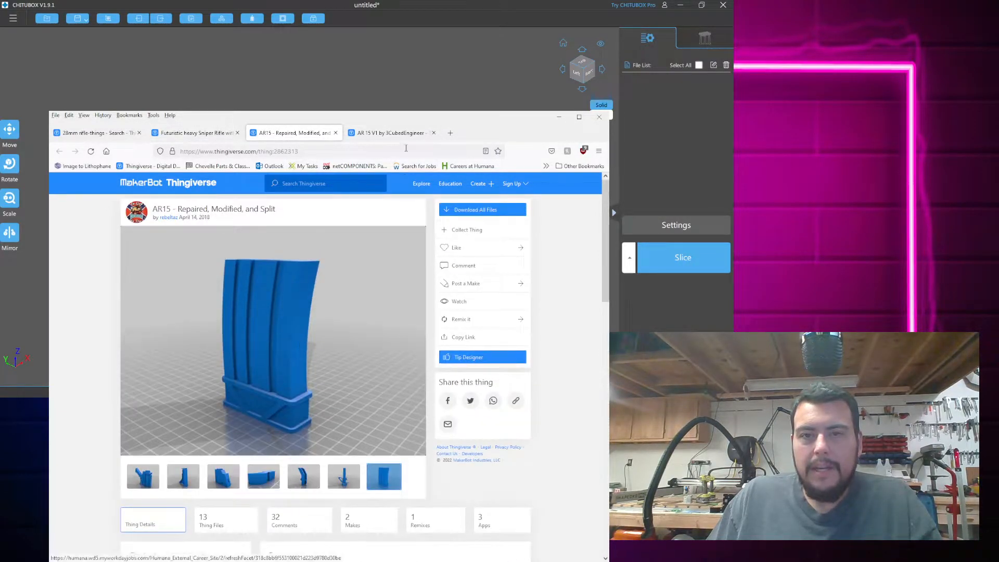
left_click(398, 133)
left_click(409, 477)
left_click(409, 479)
left_click(409, 480)
left_click(409, 479)
left_click(409, 480)
left_click(337, 478)
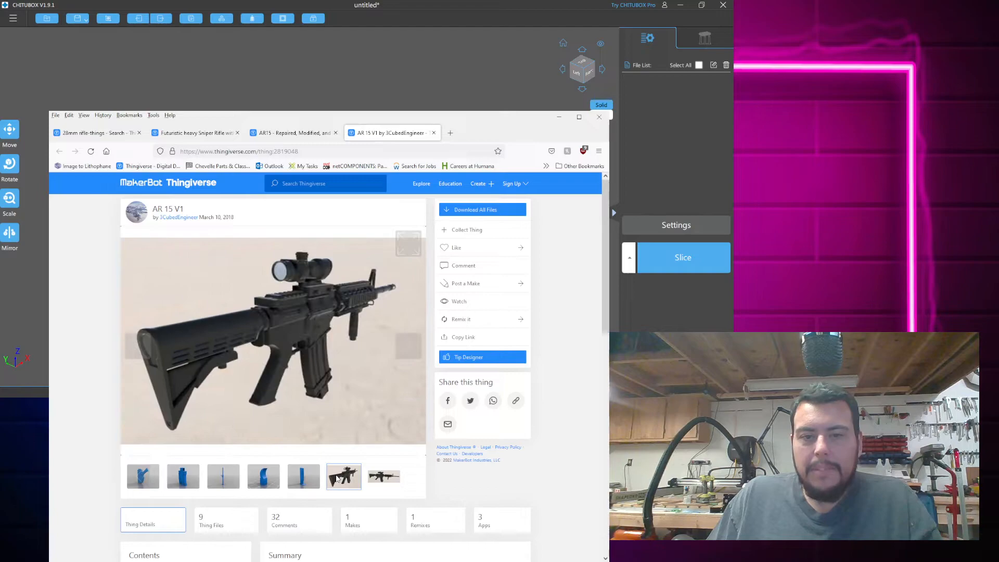
left_click(310, 475)
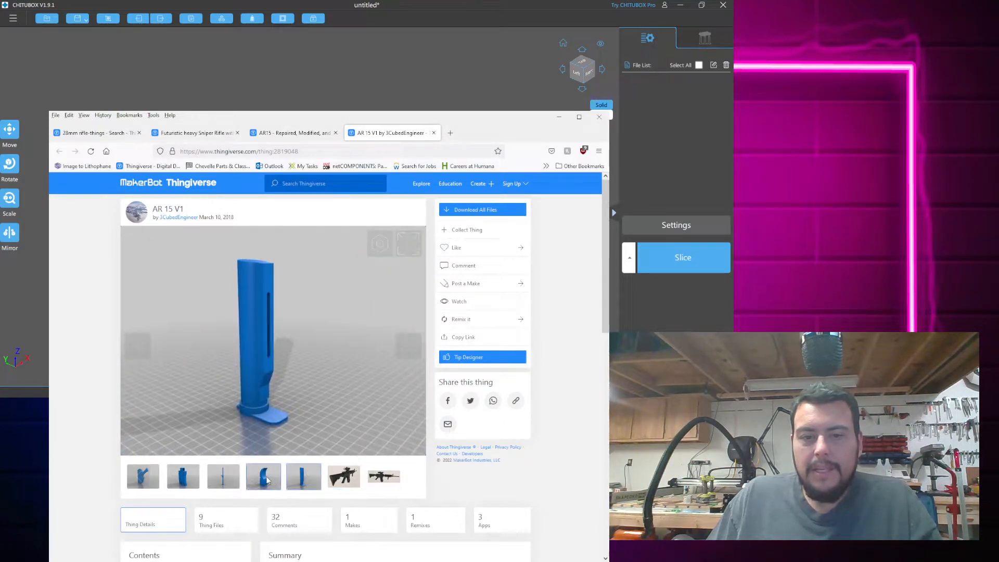
left_click(267, 480)
left_click(223, 474)
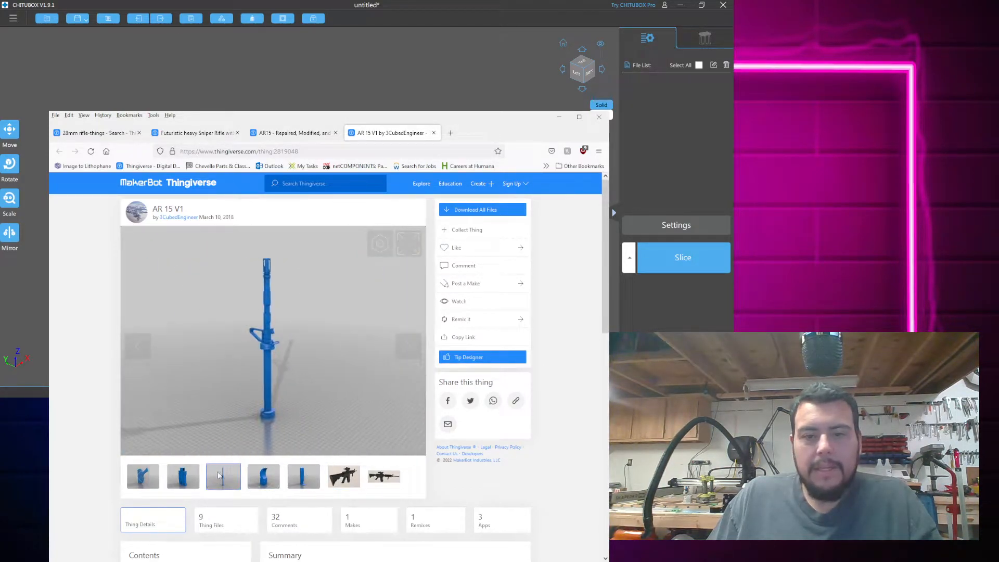
left_click(189, 479)
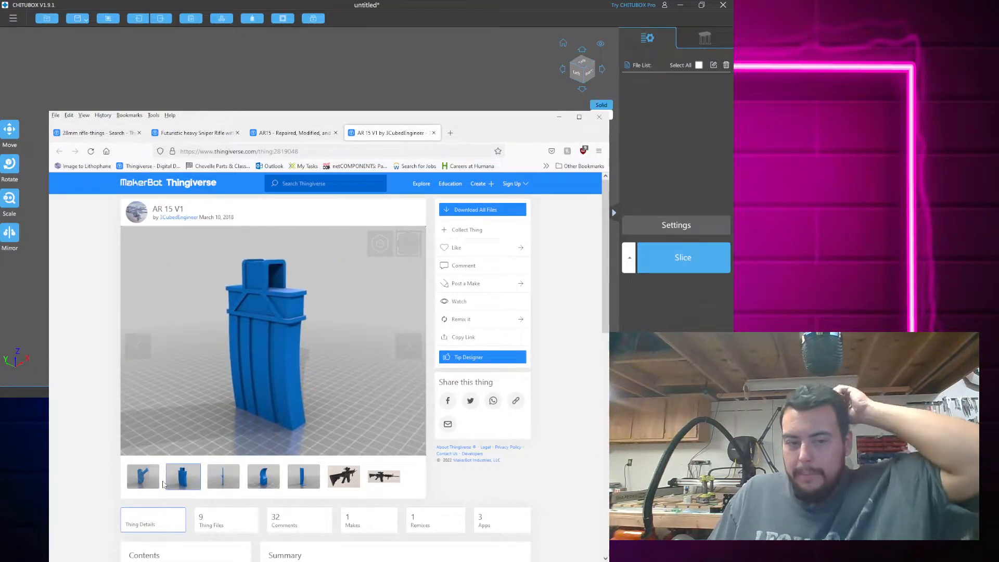
Go back through the "AR 15 V1" gallery images to the first photo of the complete rifle
left_click(142, 477)
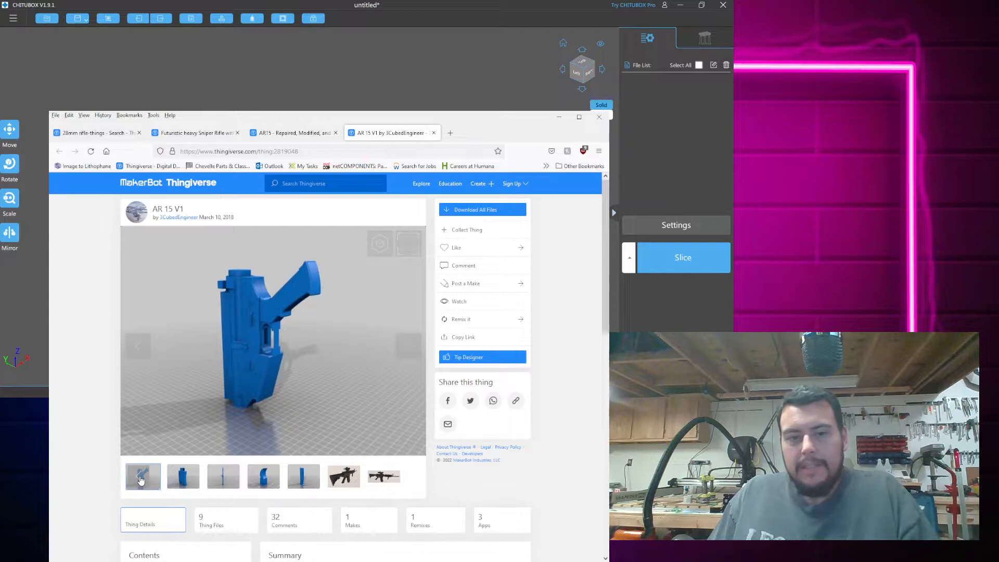
left_click(140, 480)
left_click(140, 480)
left_click(140, 480)
left_click(140, 480)
left_click(140, 480)
left_click(143, 478)
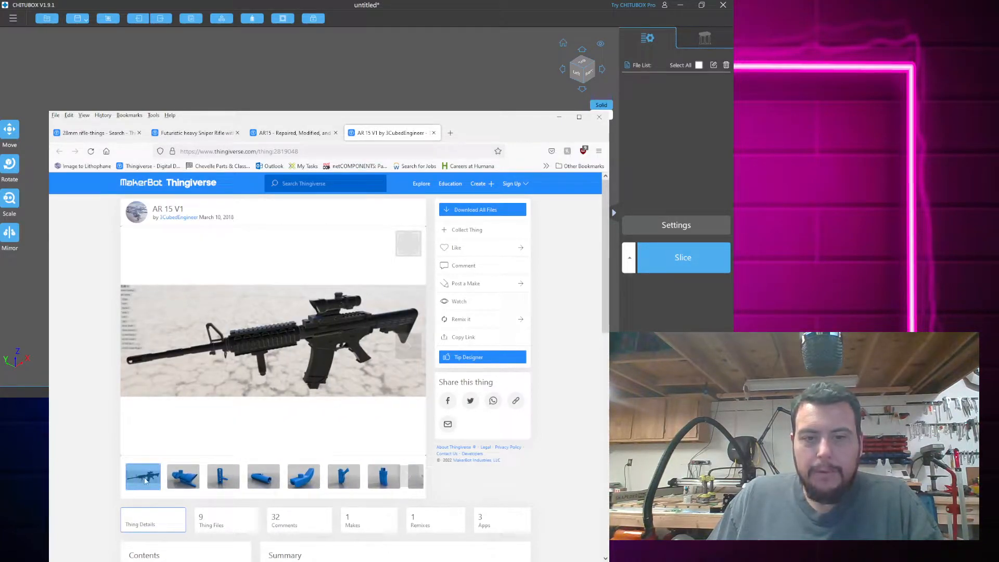
Compare the "AR15 - Repaired, Modified, and Split" page with the "AR 15 V1" page, checking the summary text of both models
left_click(305, 134)
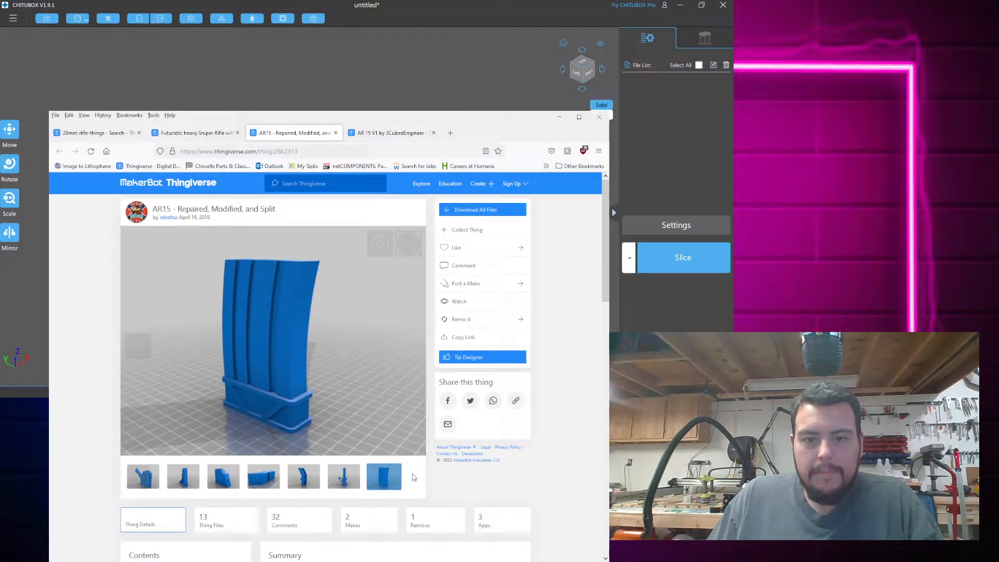
scroll(405, 484, "down", 3)
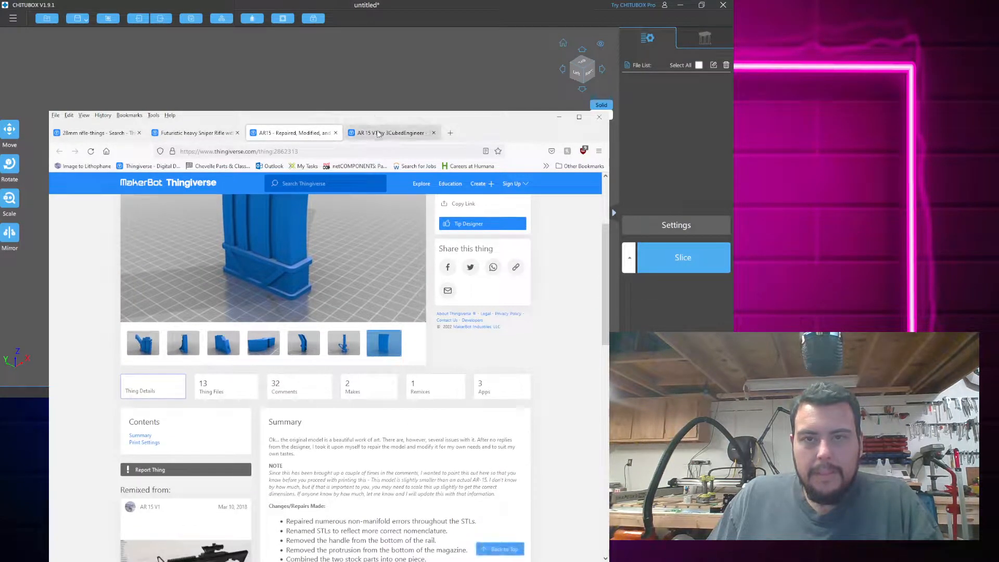
left_click(388, 133)
scroll(384, 330, "down", 3)
scroll(384, 330, "up", 1)
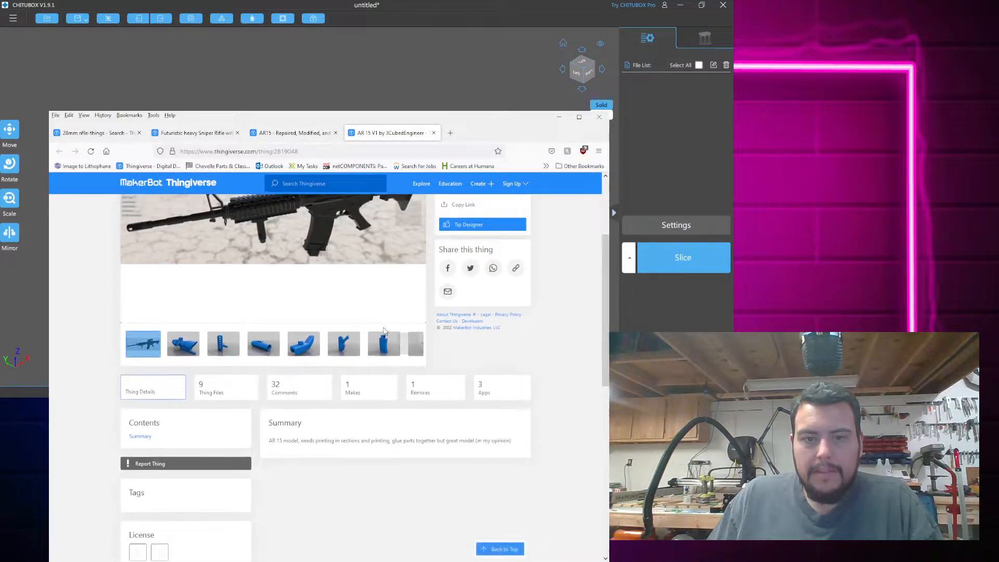
scroll(384, 331, "up", 1)
Read the summary and the list of changes and repairs for the "AR15 - Repaired, Modified, and Split" model
left_click(285, 133)
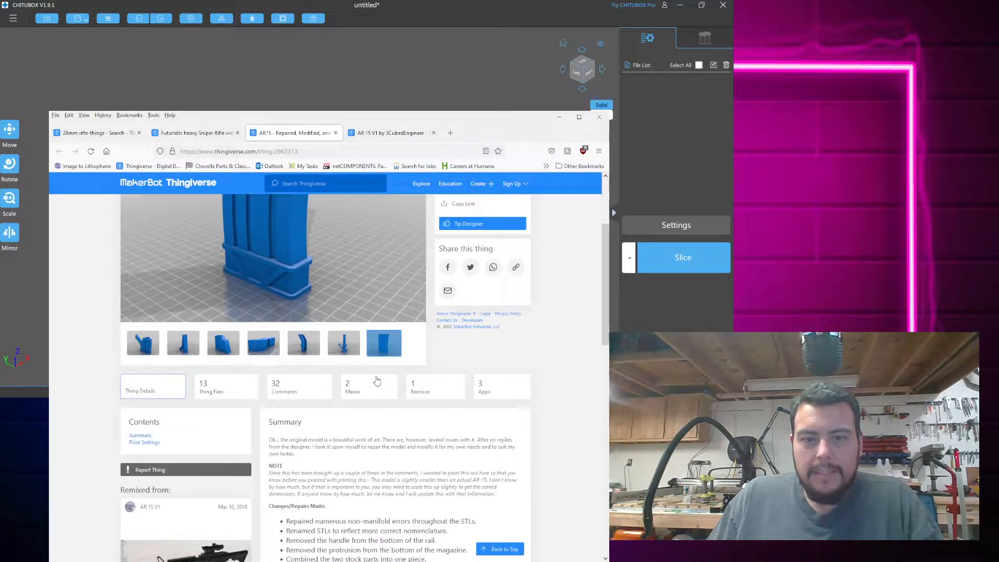
scroll(379, 383, "down", 1)
scroll(379, 383, "down", 1)
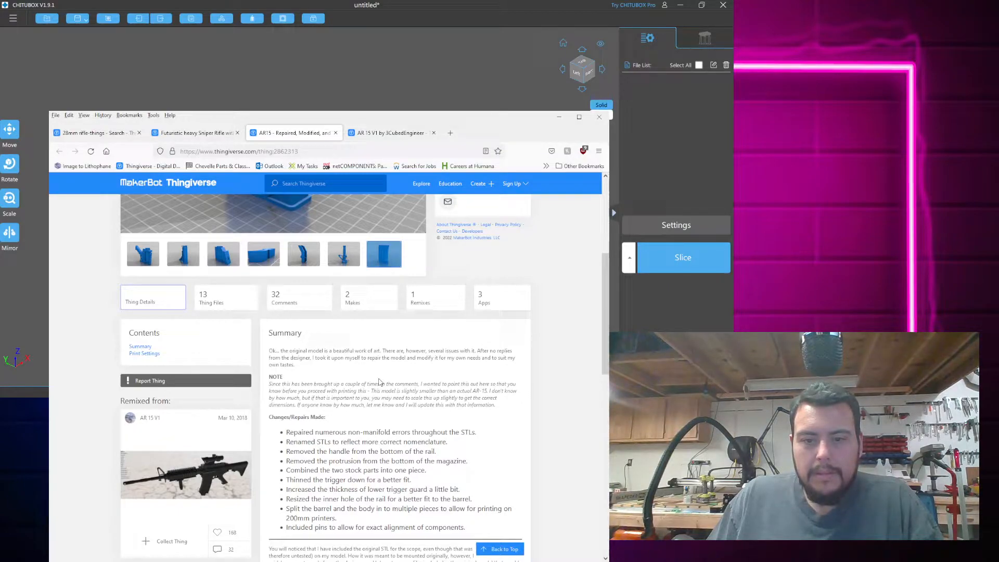
scroll(379, 382, "down", 4)
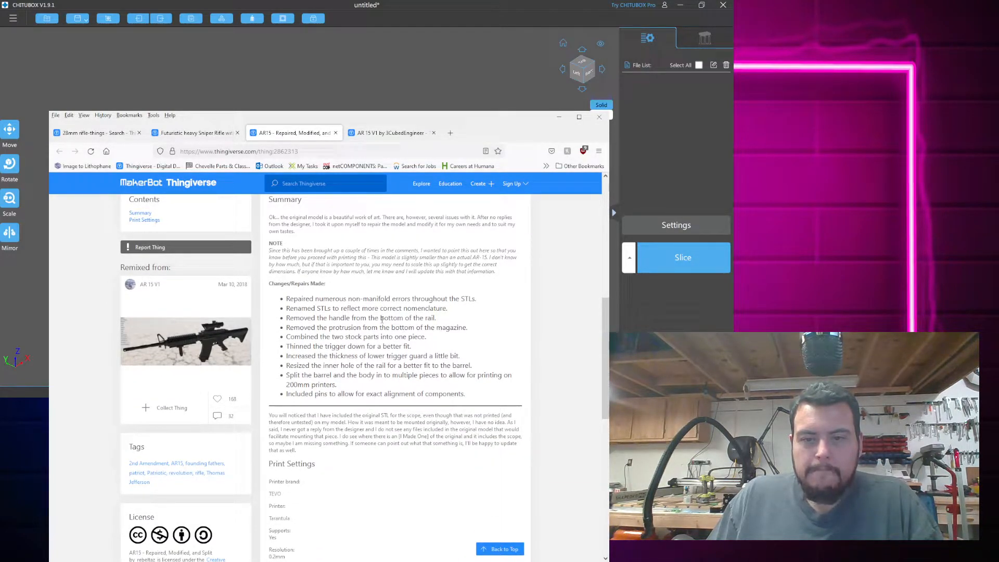
scroll(381, 319, "up", 7)
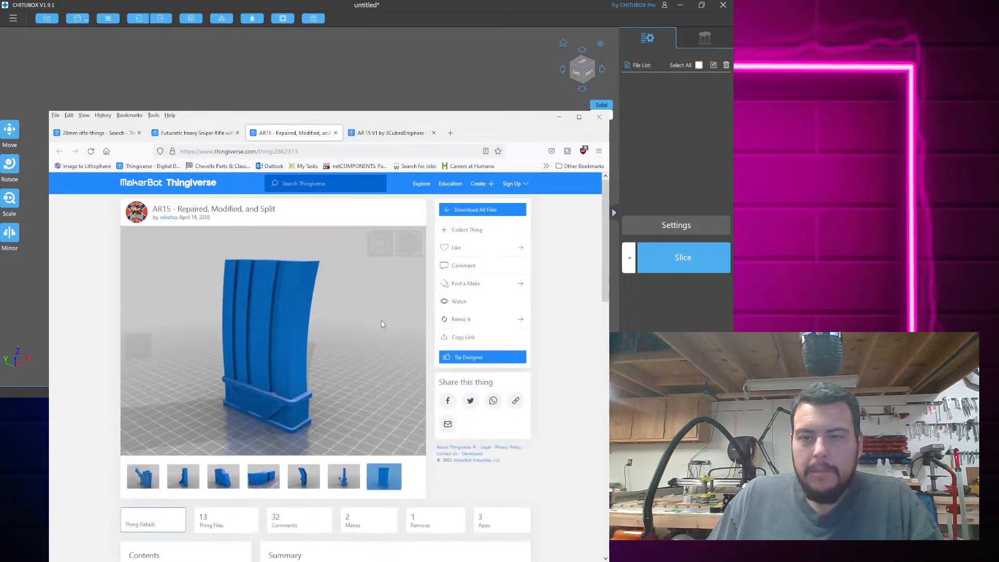
Request all files of "AR15 - Repaired, Modified, and Split", then compare its page again with the "AR 15 V1" page
left_click(502, 210)
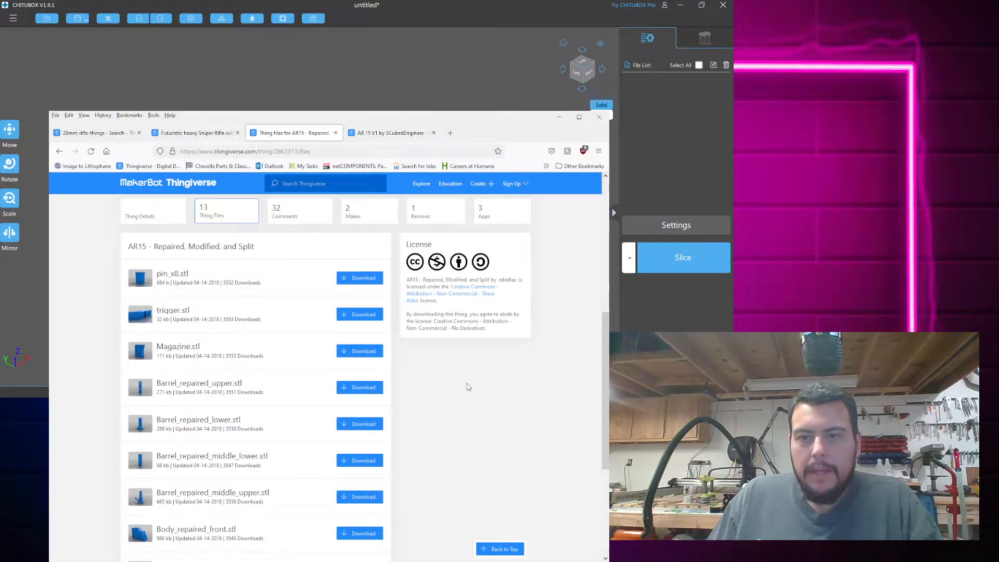
scroll(469, 386, "up", 6)
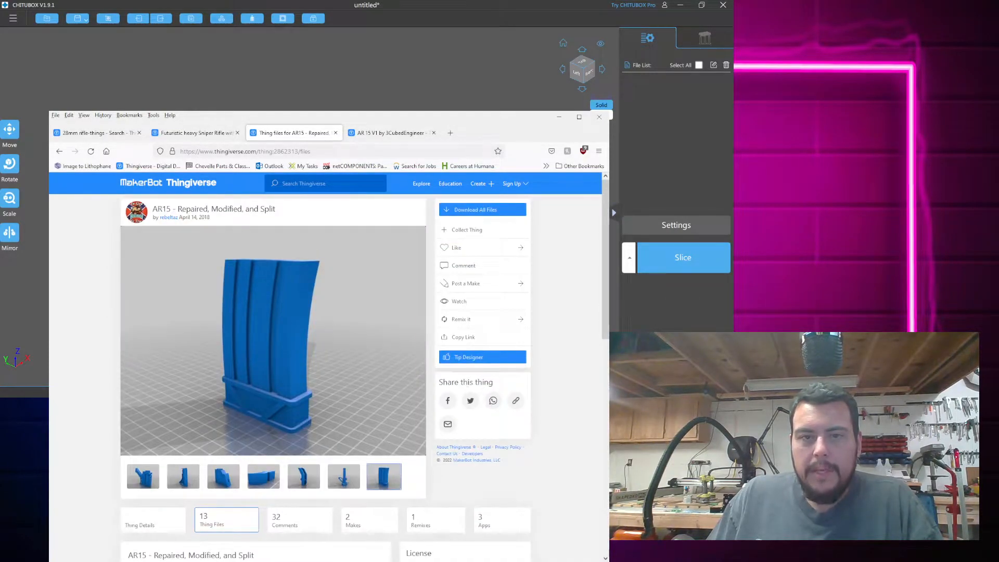
left_click(391, 133)
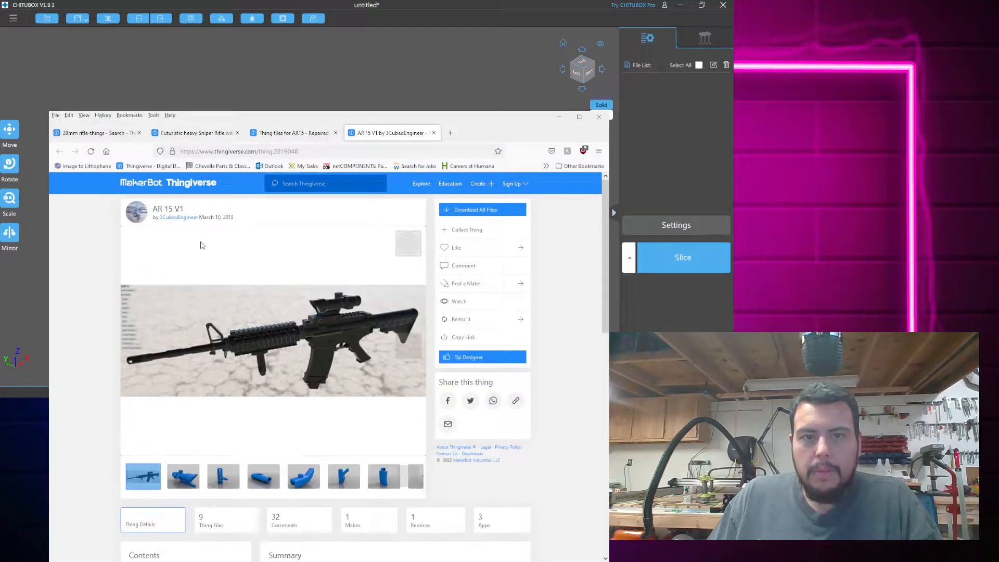
left_click(293, 132)
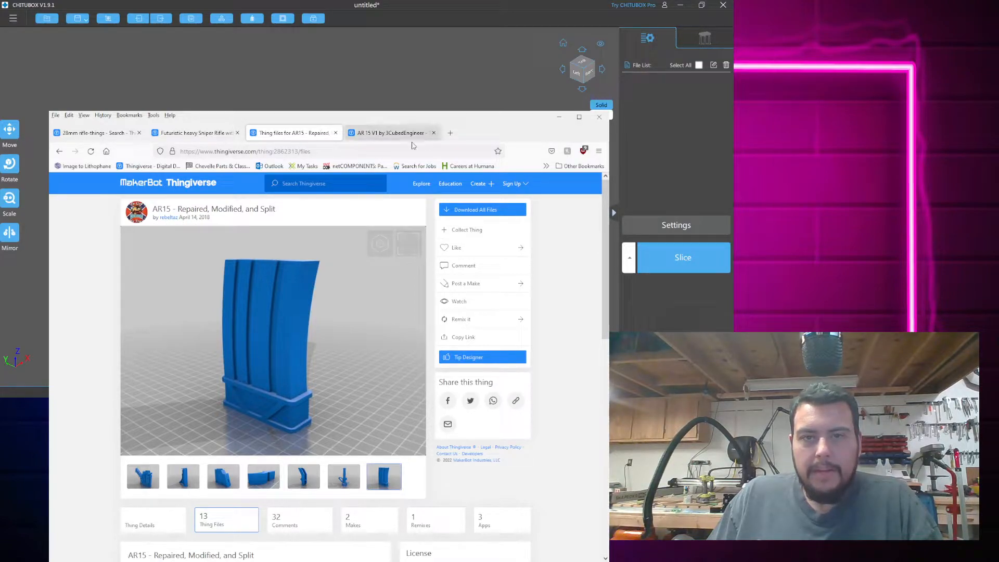
left_click(401, 134)
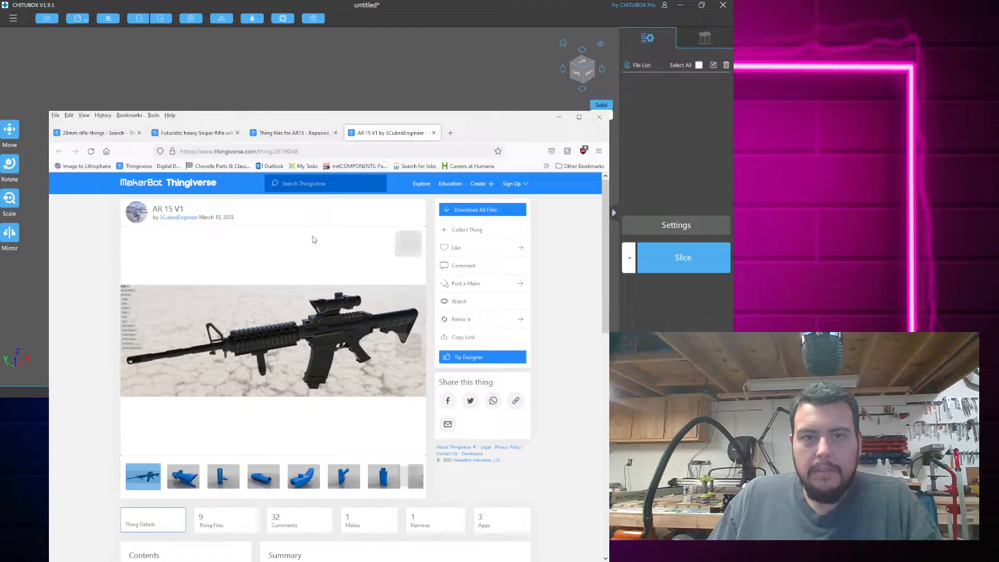
left_click(294, 133)
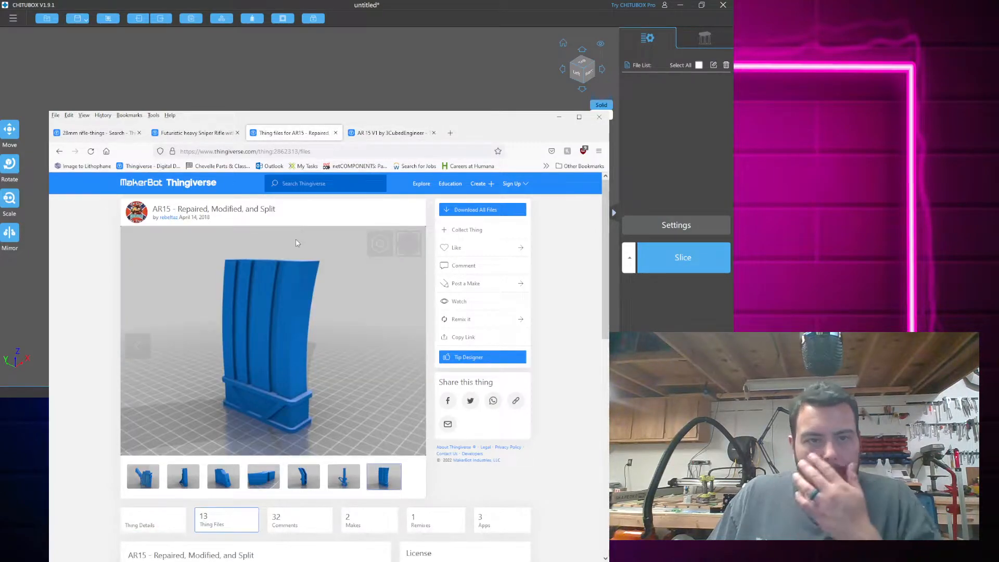
left_click(414, 133)
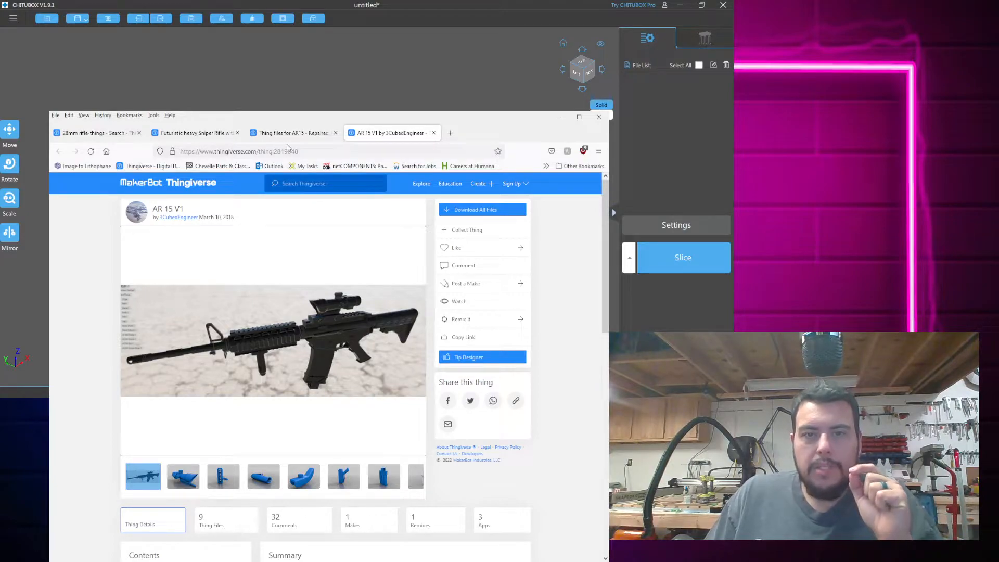
left_click(286, 134)
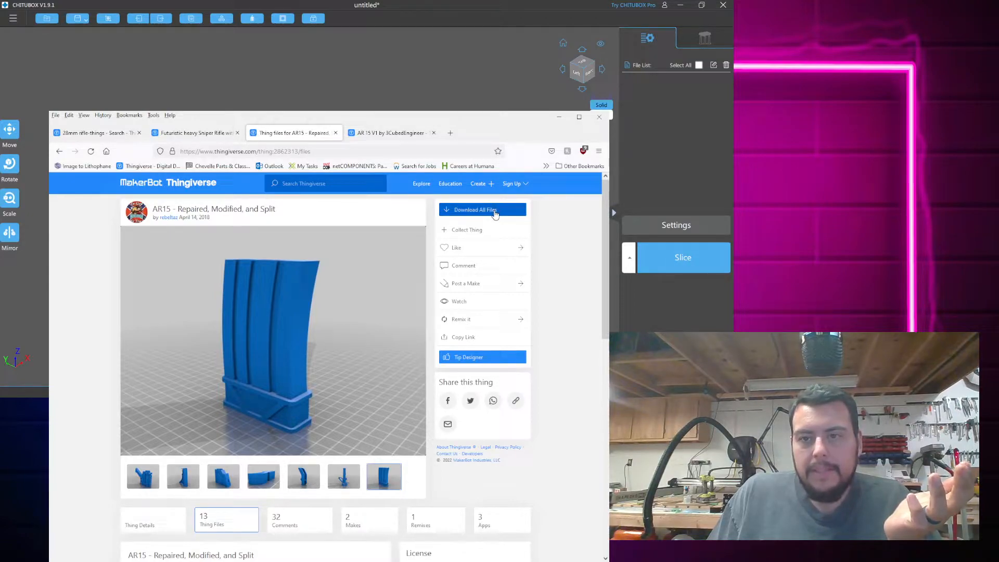
Look through the complete list of STL part files for the "AR15 - Repaired, Modified, and Split" model
scroll(329, 381, "down", 10)
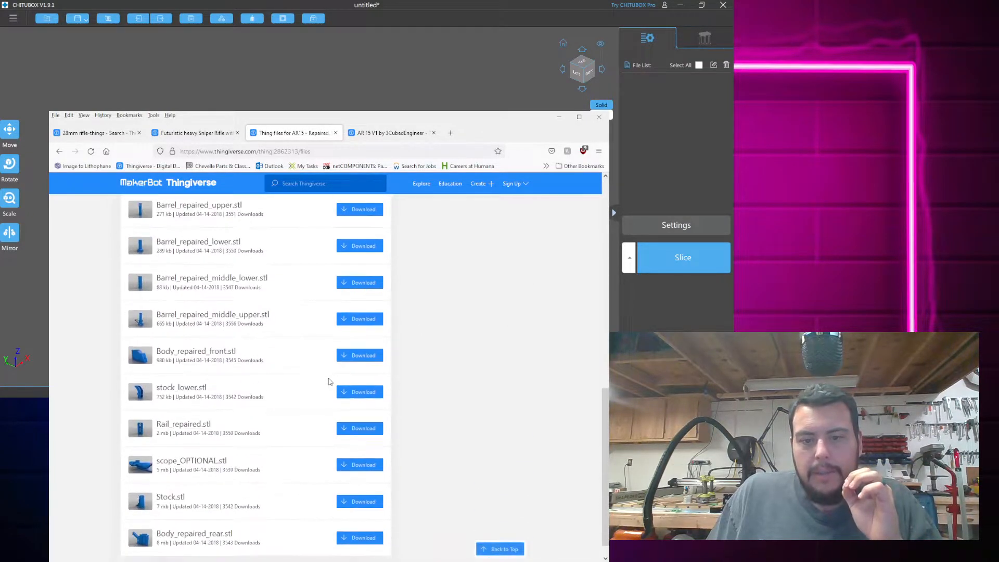
scroll(329, 381, "down", 1)
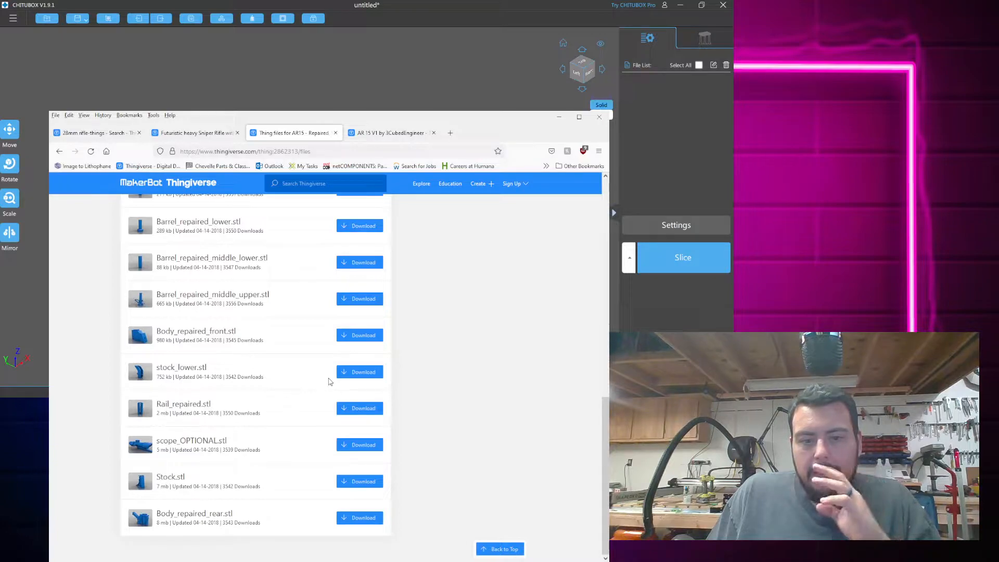
scroll(329, 382, "up", 5)
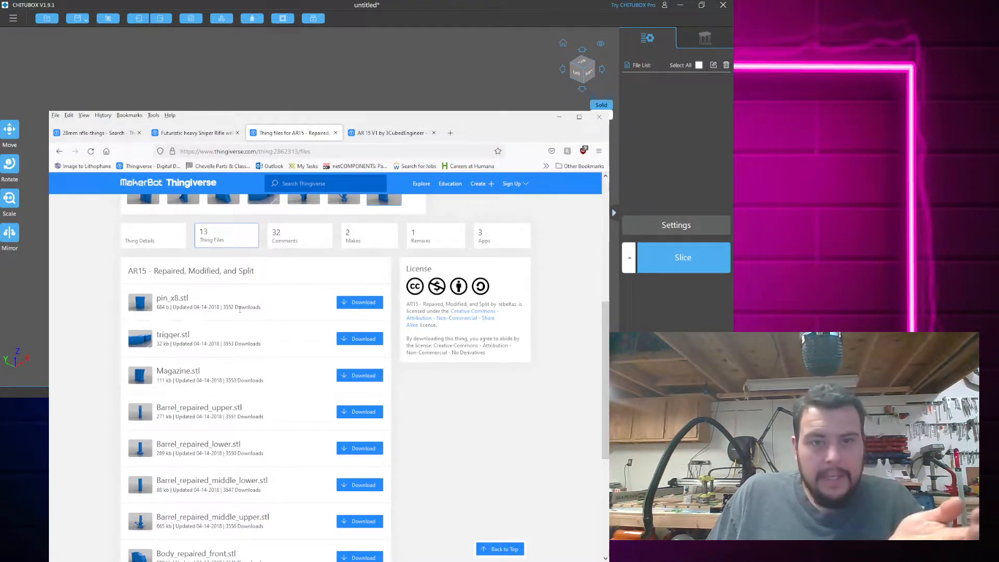
scroll(240, 311, "up", 4)
scroll(323, 357, "up", 3)
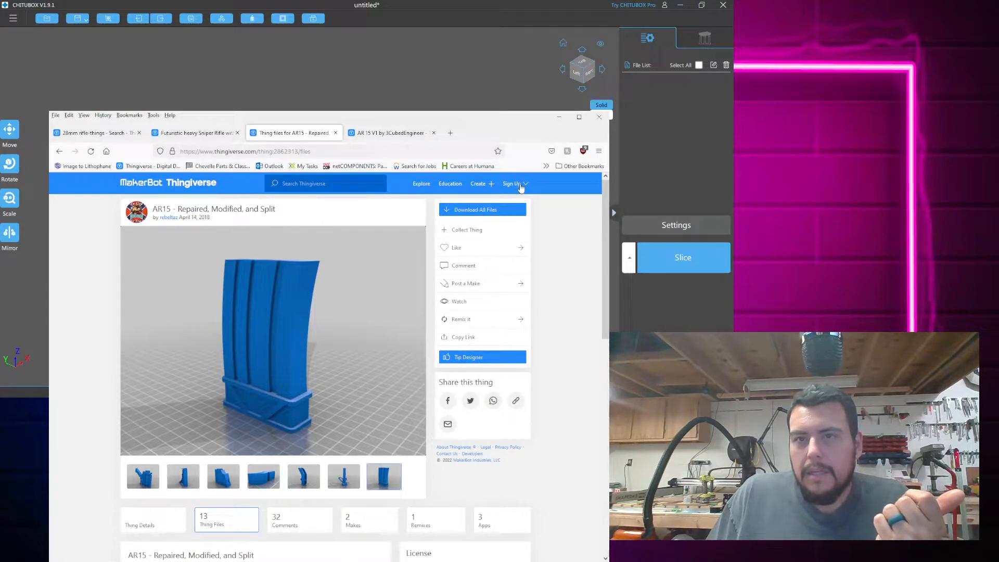
Log in to the Thingiverse account and reload the "AR15 - Repaired, Modified, and Split" files page
left_click(527, 184)
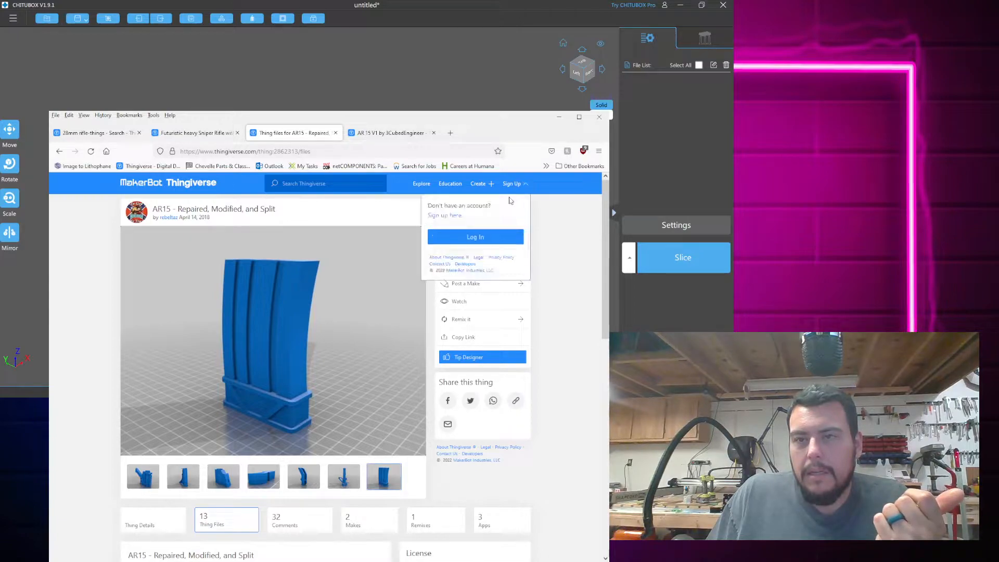
left_click(475, 238)
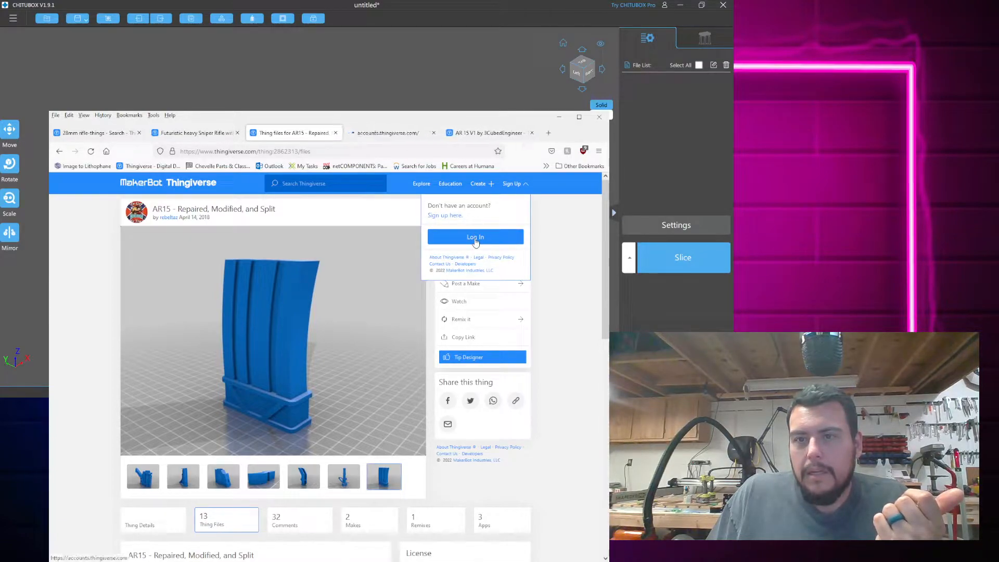
key("ctrl+w")
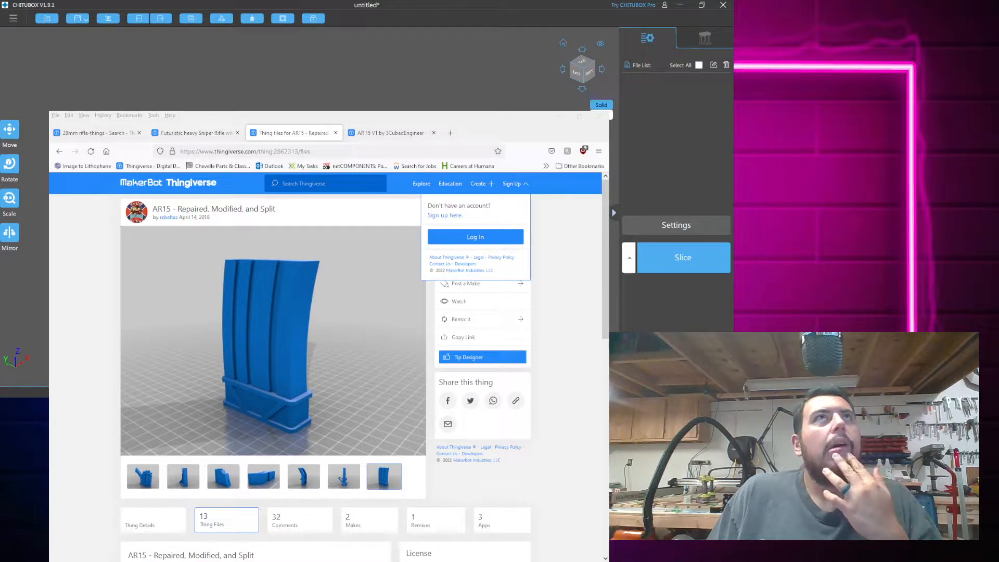
left_click(91, 150)
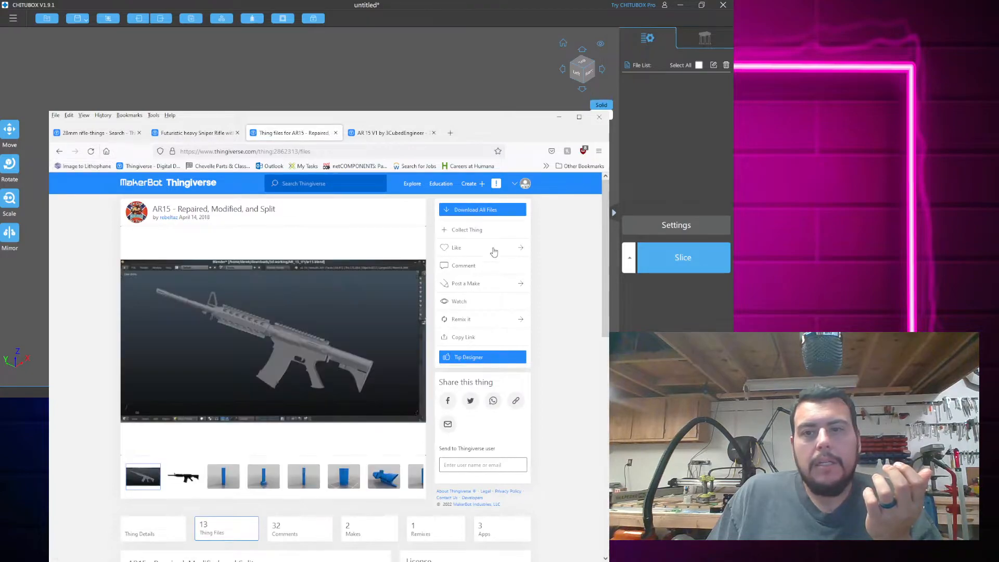
Try to download all files of the model while logged in and check the listed STL parts
left_click(504, 216)
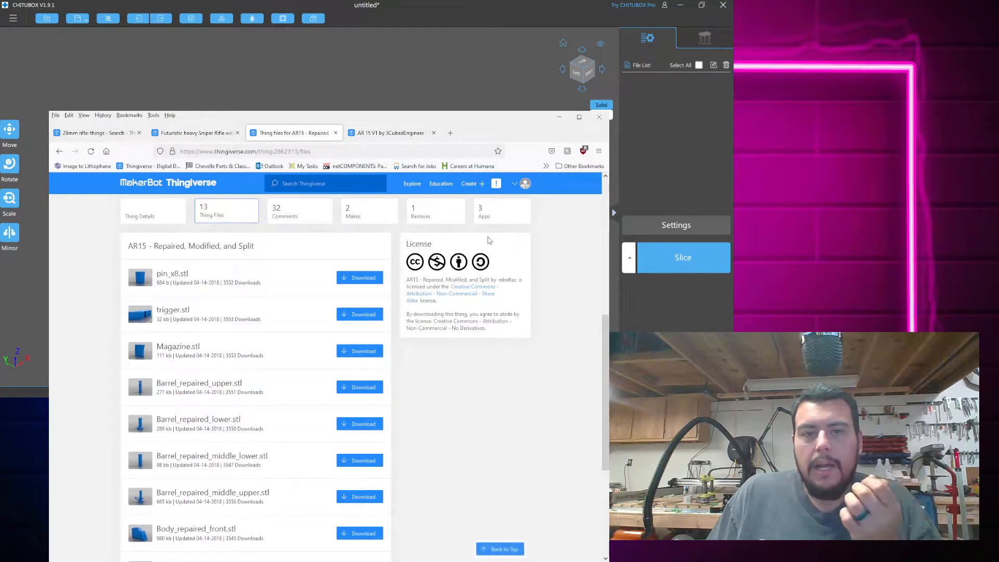
scroll(446, 360, "down", 4)
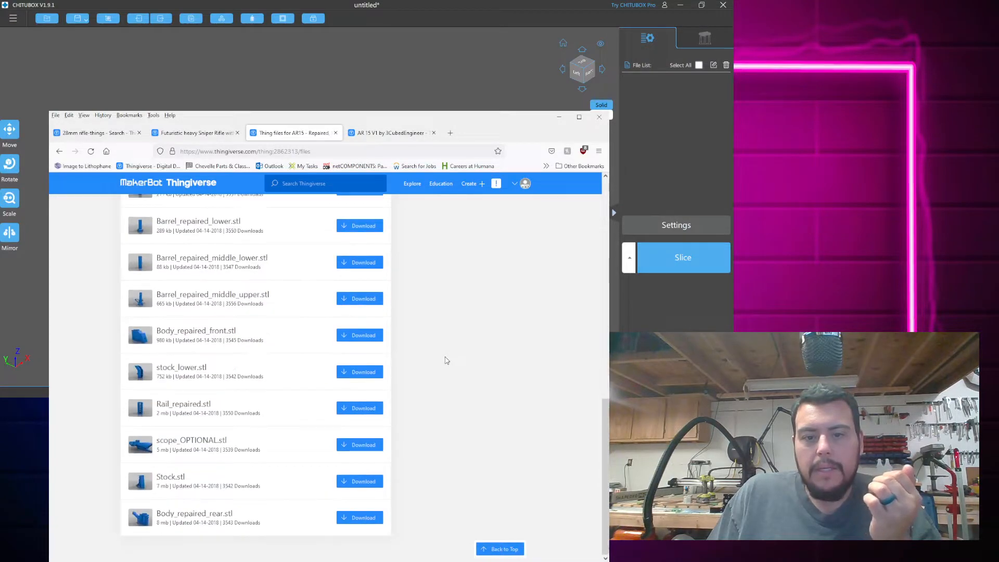
scroll(446, 360, "up", 8)
scroll(446, 359, "down", 2)
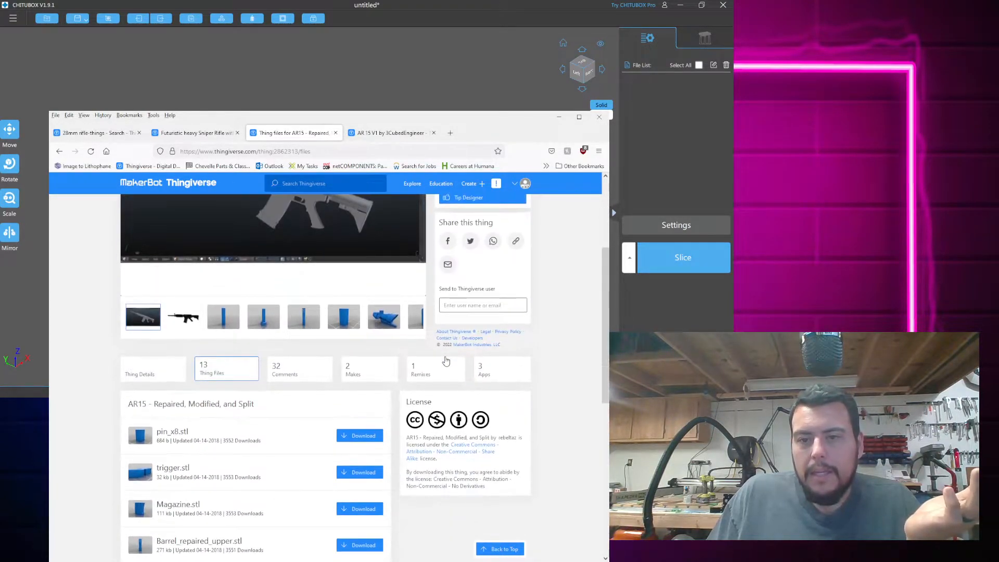
scroll(446, 360, "up", 3)
scroll(446, 360, "up", 1)
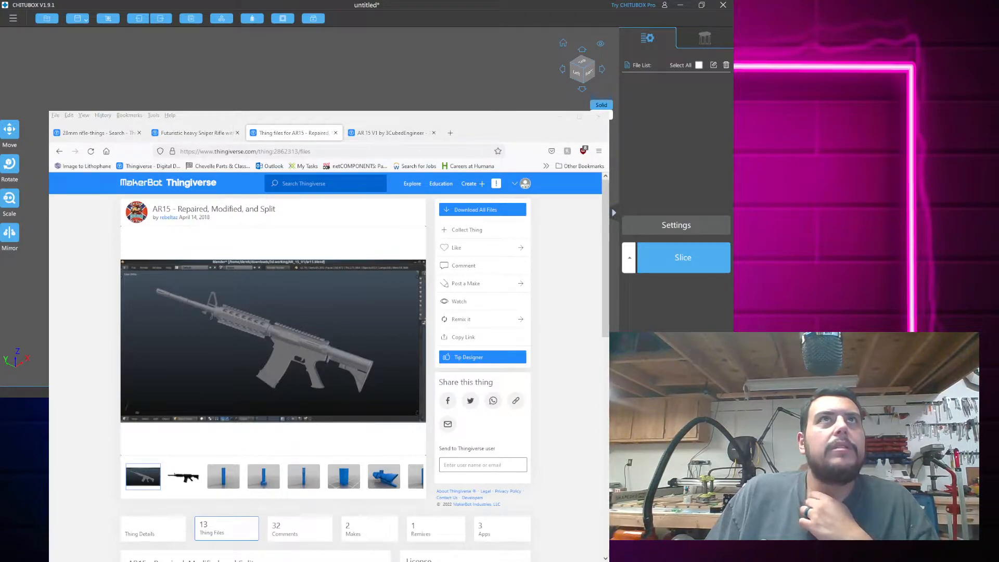
Download pin_x8, trigger, Magazine and the four Barrel_repaired STL files individually from the "AR15 - Repaired, Modified, and Split" files list
mouse_move(300, 344)
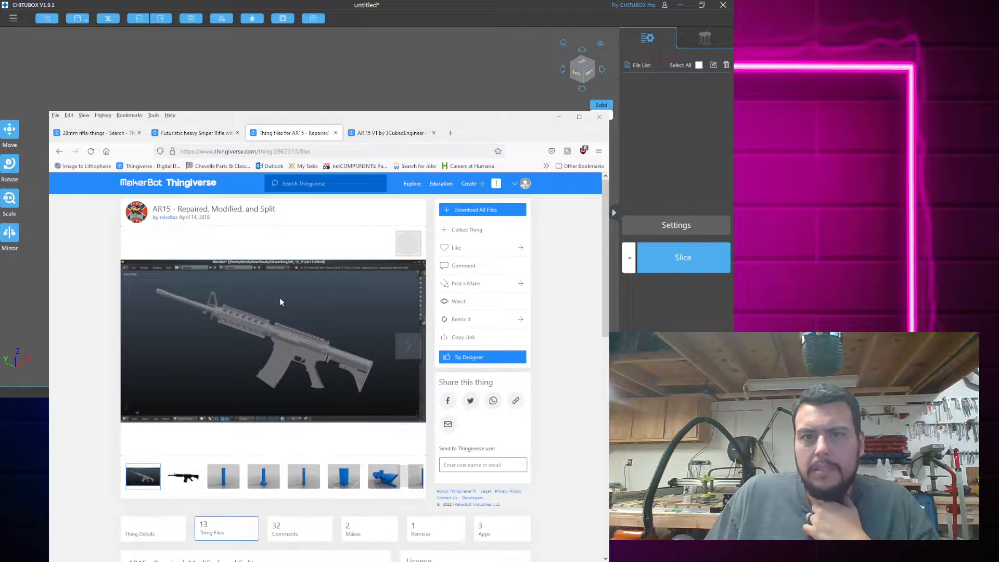
scroll(280, 301, "down", 2)
scroll(281, 302, "down", 3)
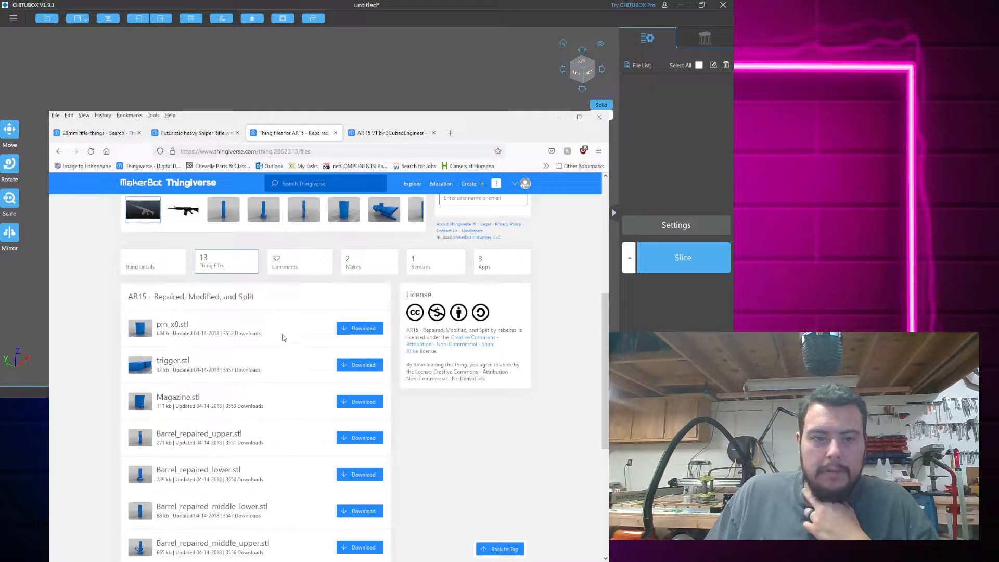
left_click(363, 329)
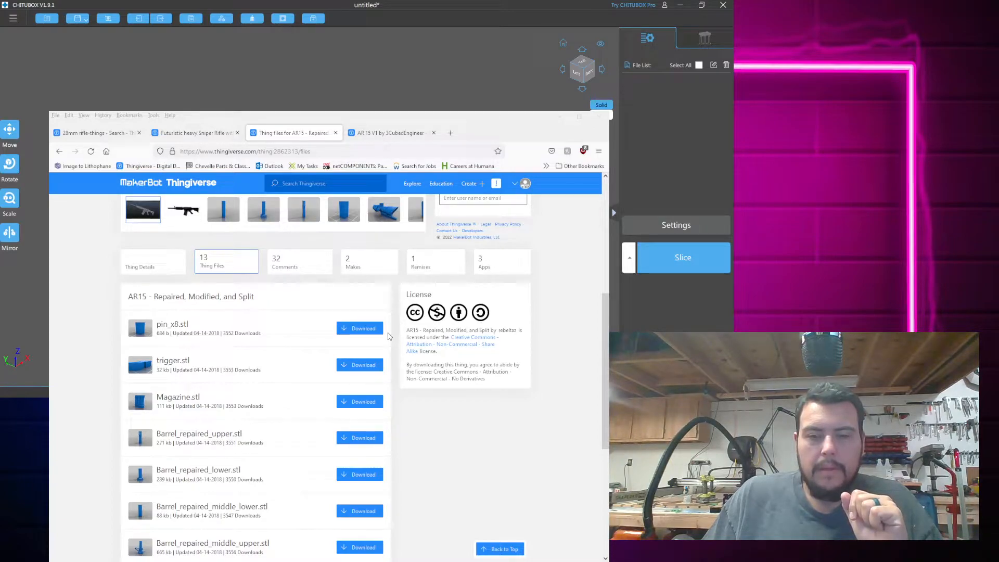
left_click(352, 367)
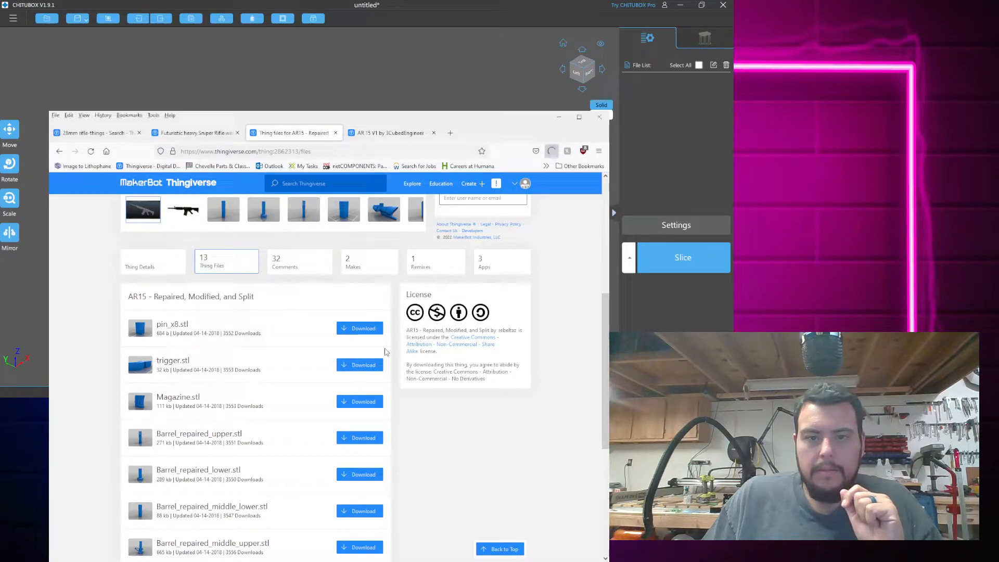
left_click(358, 402)
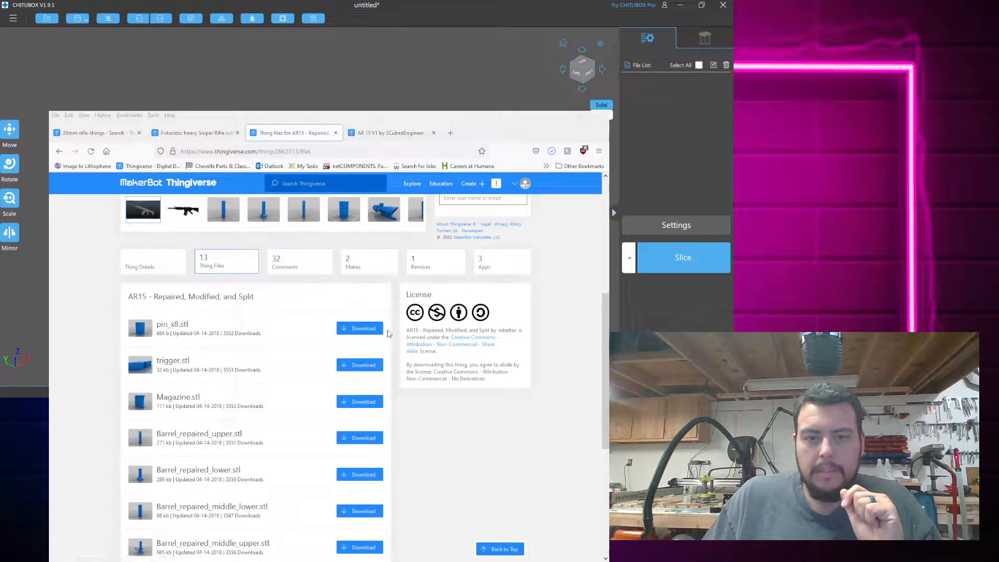
left_click(368, 444)
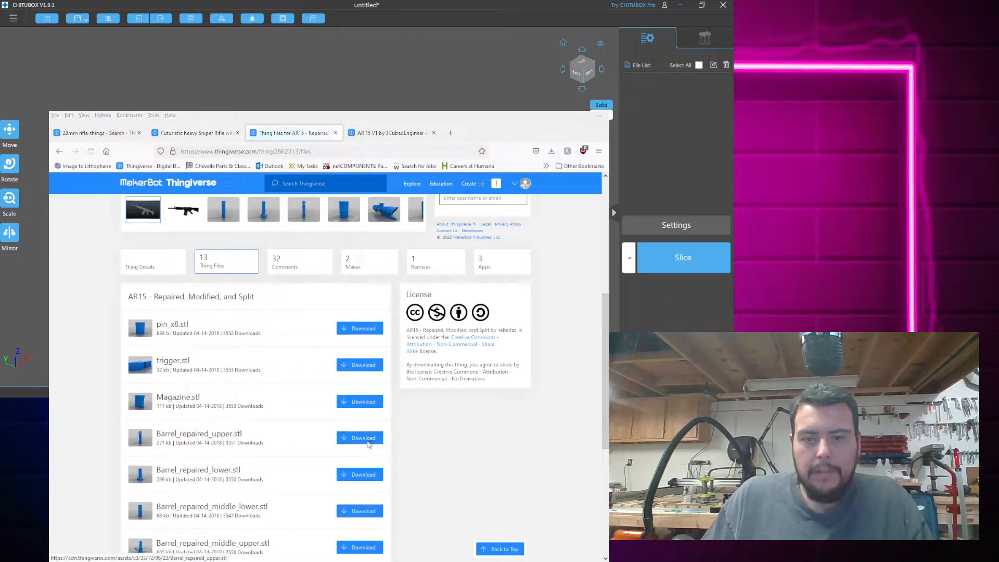
left_click(353, 474)
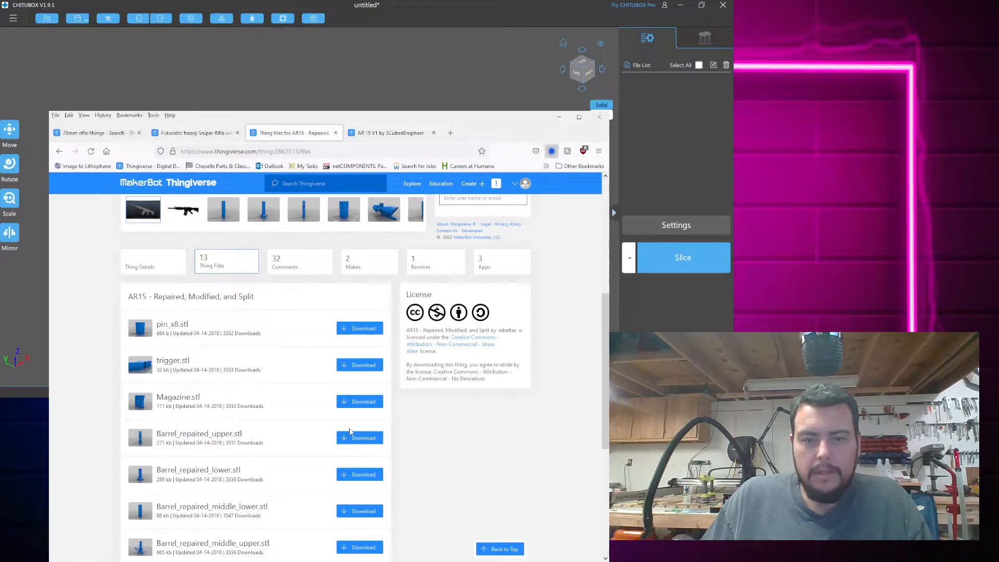
left_click(348, 511)
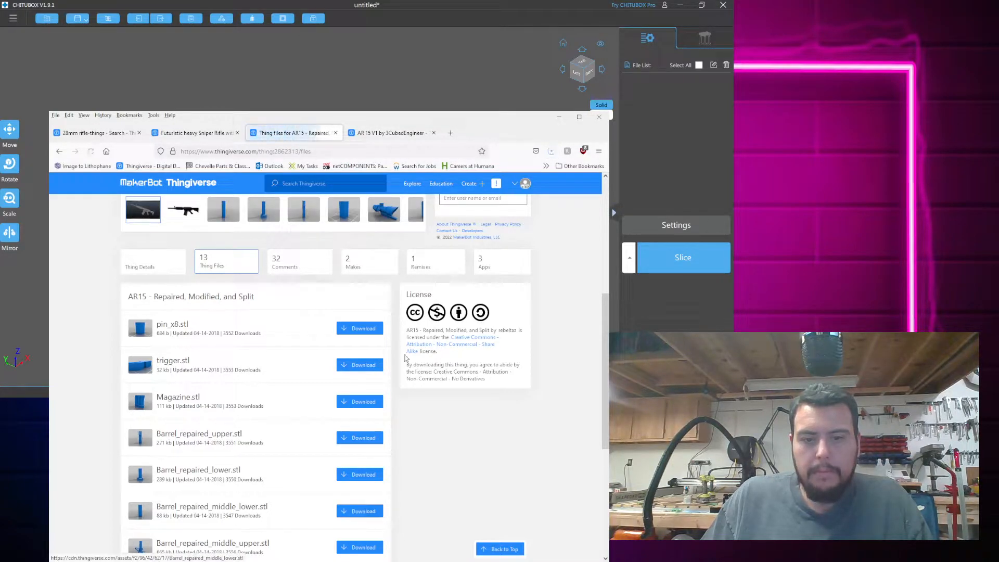
left_click(356, 549)
Download the remaining STL files: Body_repaired_front, stock_lower, Rail_repaired, scope_OPTIONAL, Stock and Body_repaired_rear
scroll(291, 484, "down", 1)
scroll(291, 502, "down", 2)
left_click(357, 407)
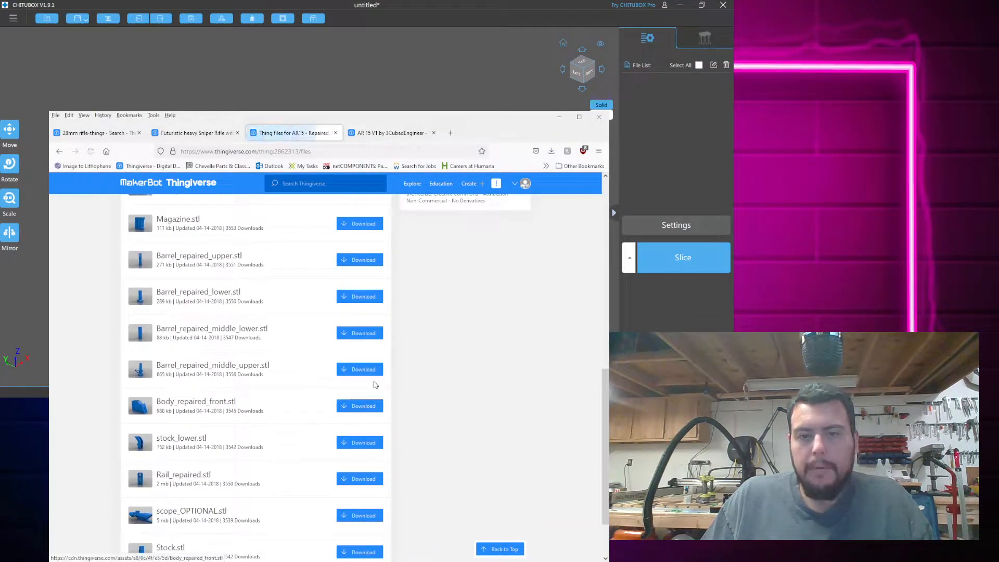
left_click(349, 442)
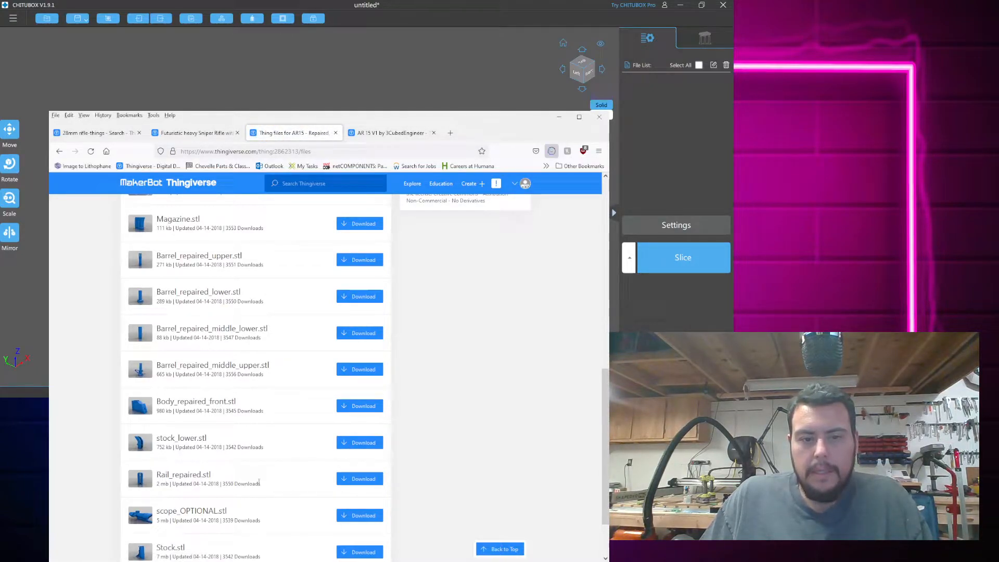
left_click(359, 477)
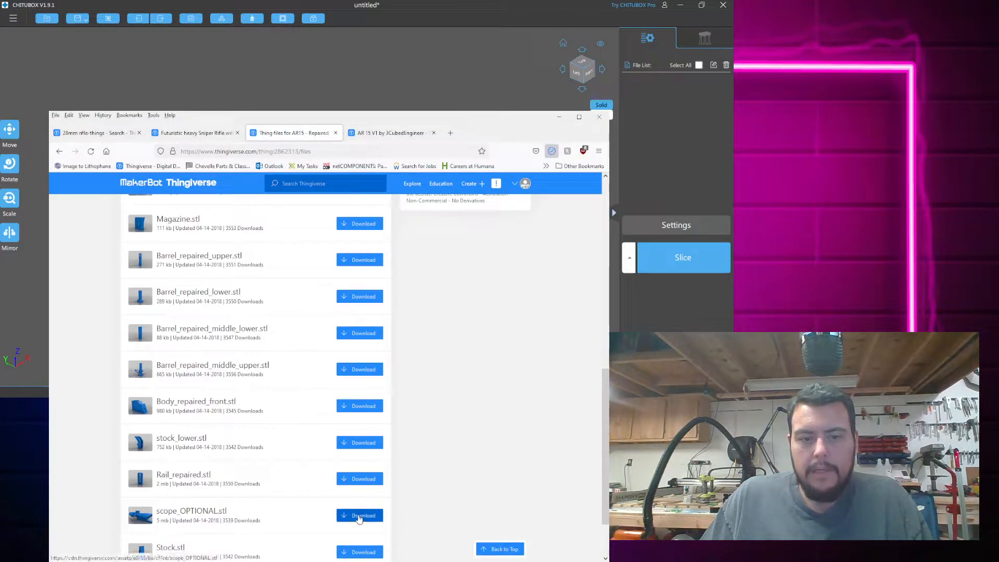
scroll(359, 518, "down", 1)
left_click(367, 445)
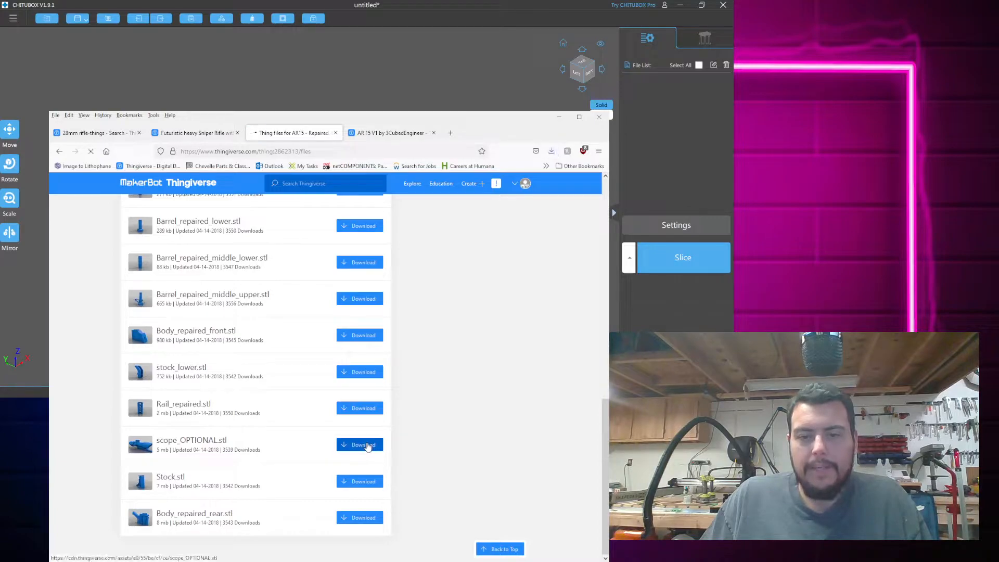
left_click(356, 481)
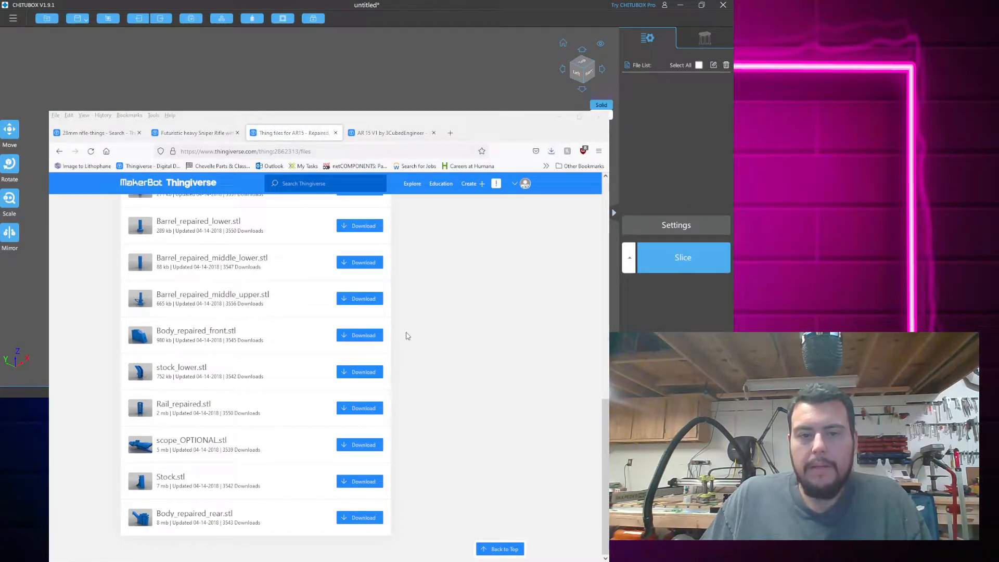
left_click(361, 517)
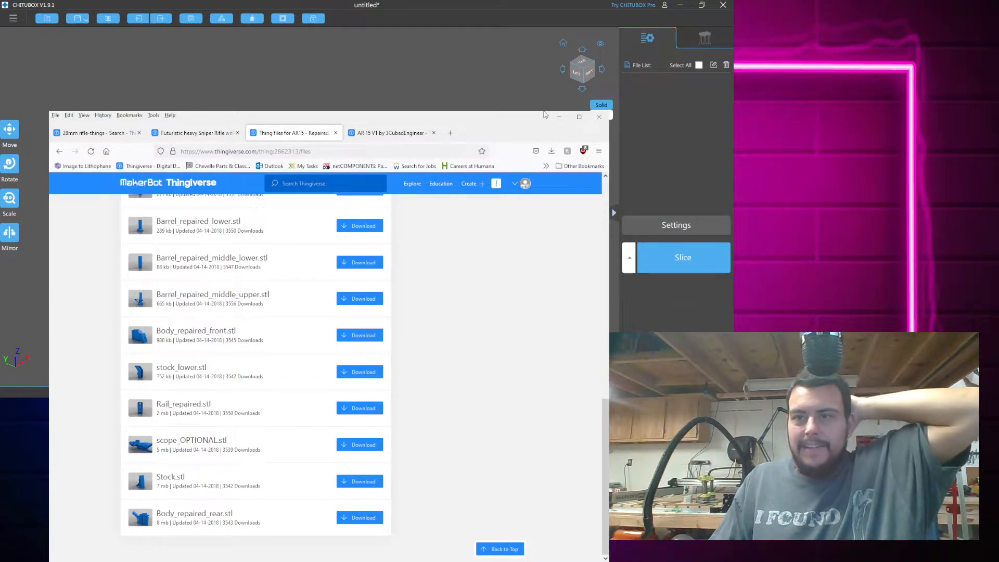
Close the browser and import the downloaded AR15 STL parts together into the empty CHITUBOX project
left_click(599, 117)
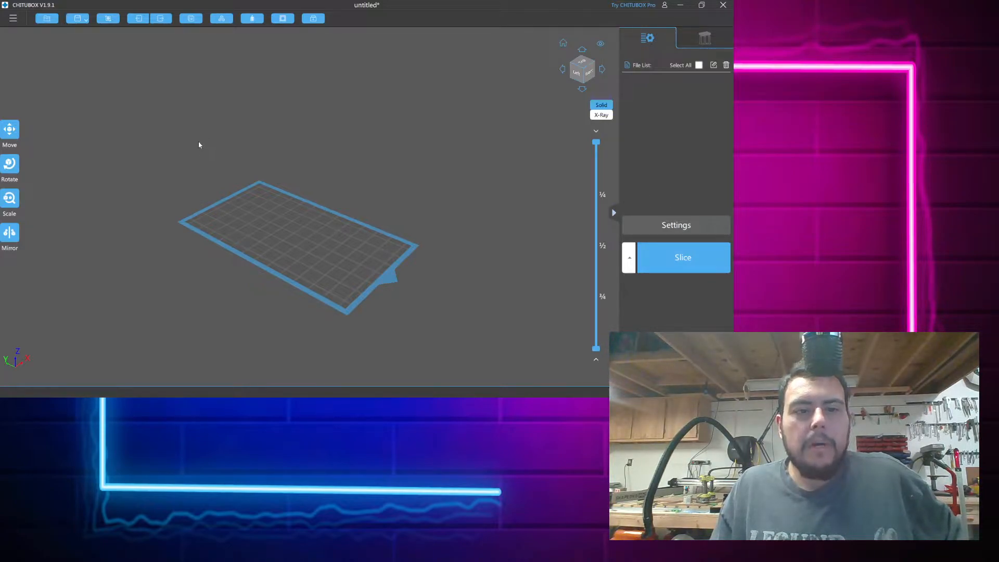
scroll(212, 234, "up", 3)
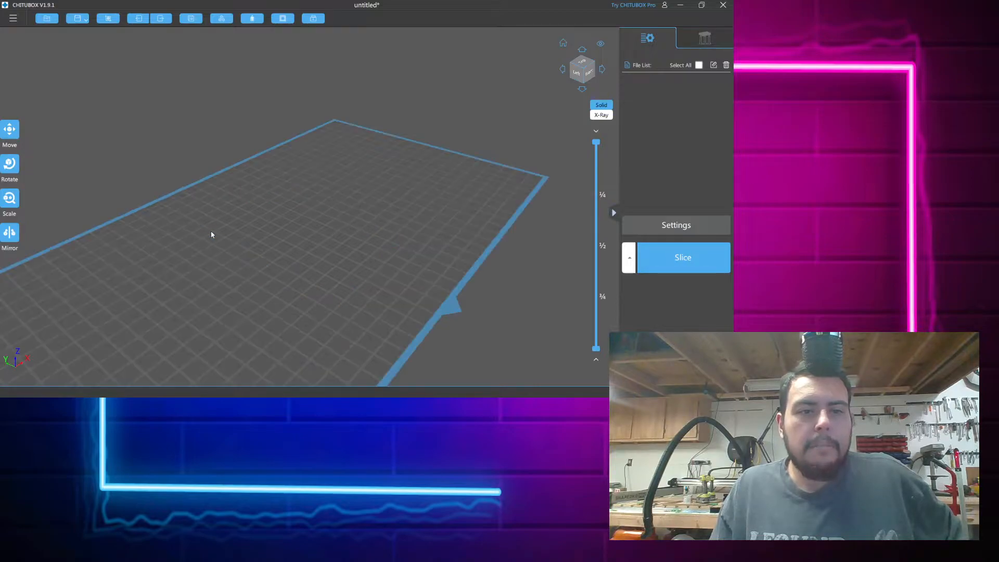
scroll(377, 104, "down", 5)
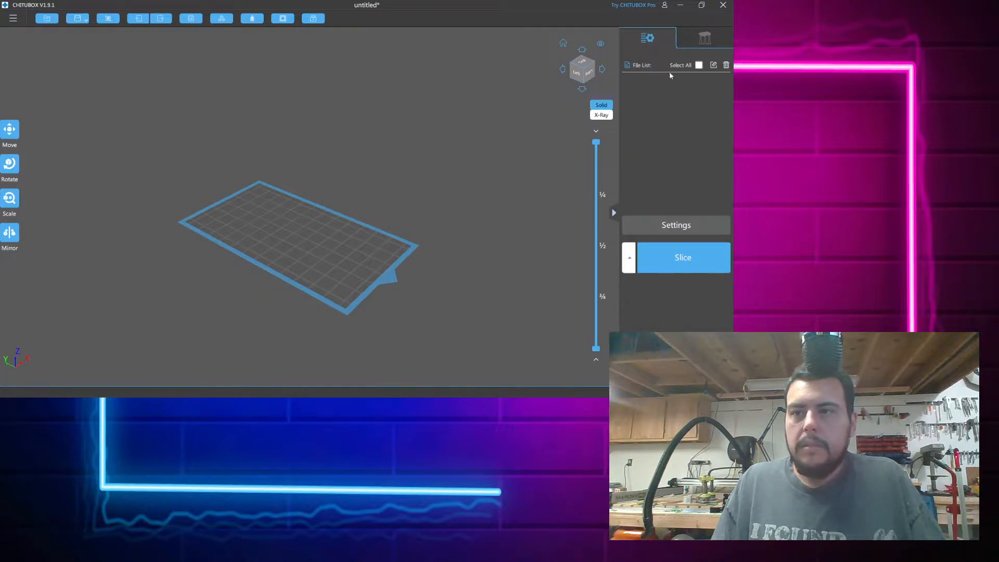
left_click(48, 20)
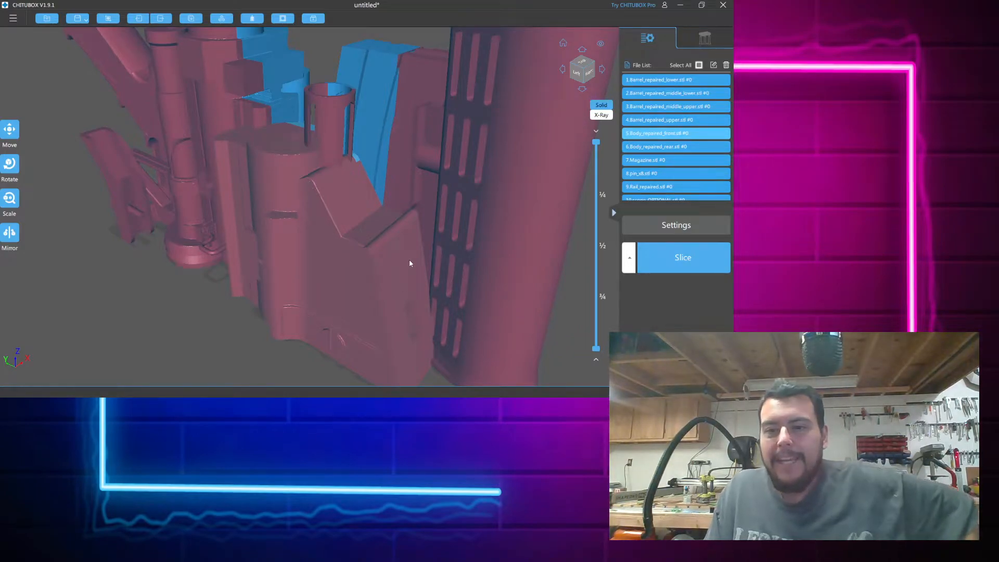
scroll(411, 261, "down", 5)
scroll(418, 252, "down", 2)
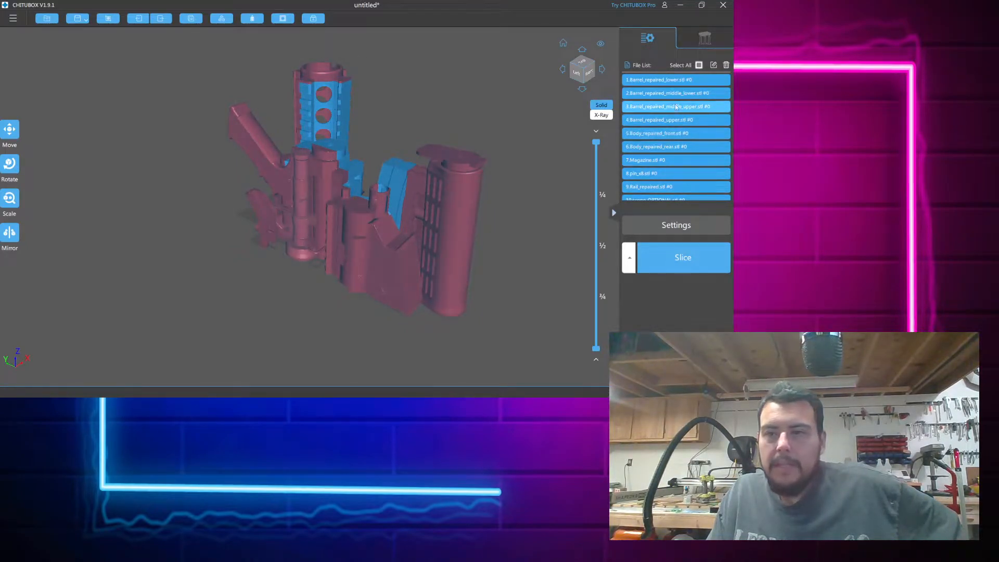
Scale all imported parts together with locked ratio, trying 25% first and then setting 10%
left_click(386, 269)
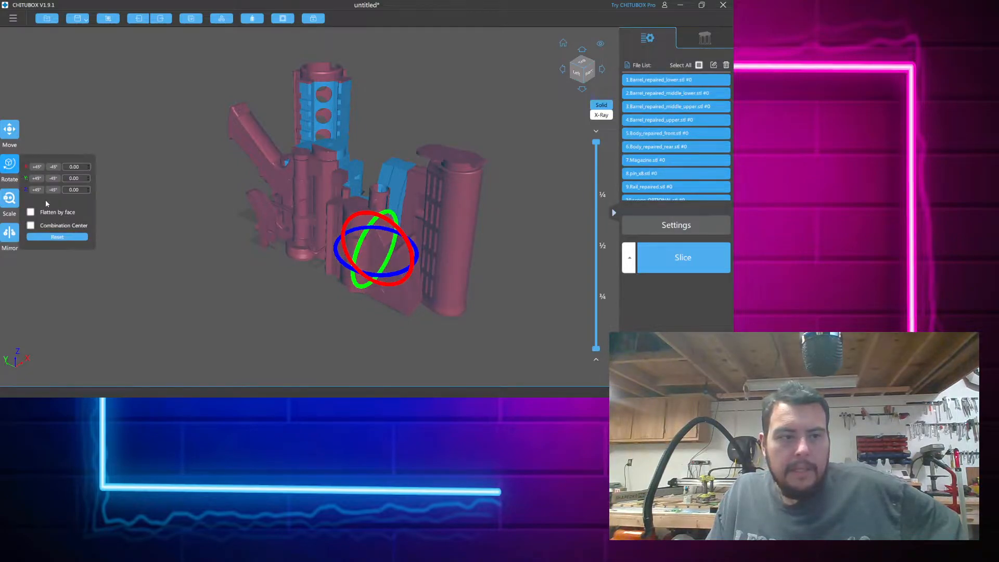
left_click(10, 199)
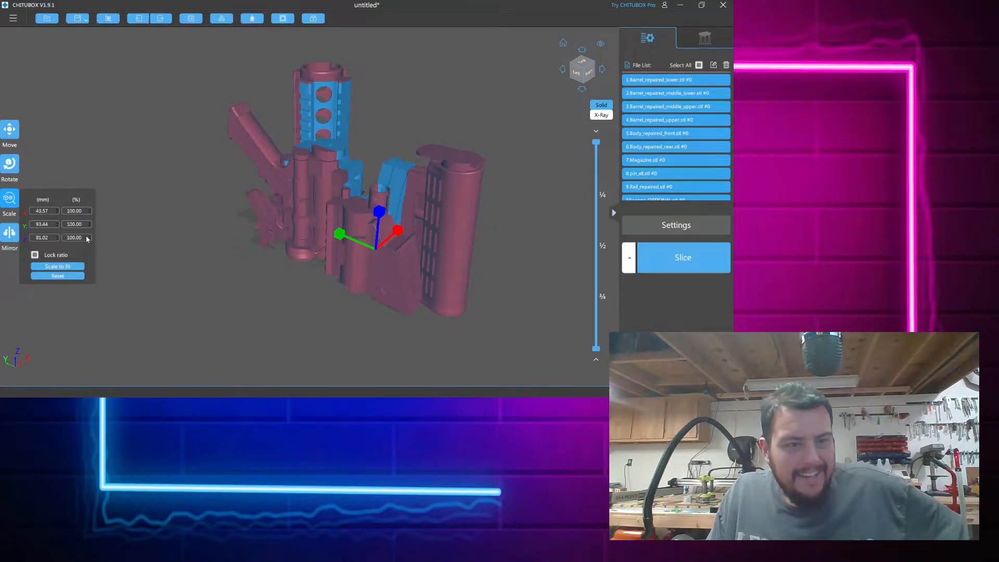
type("25")
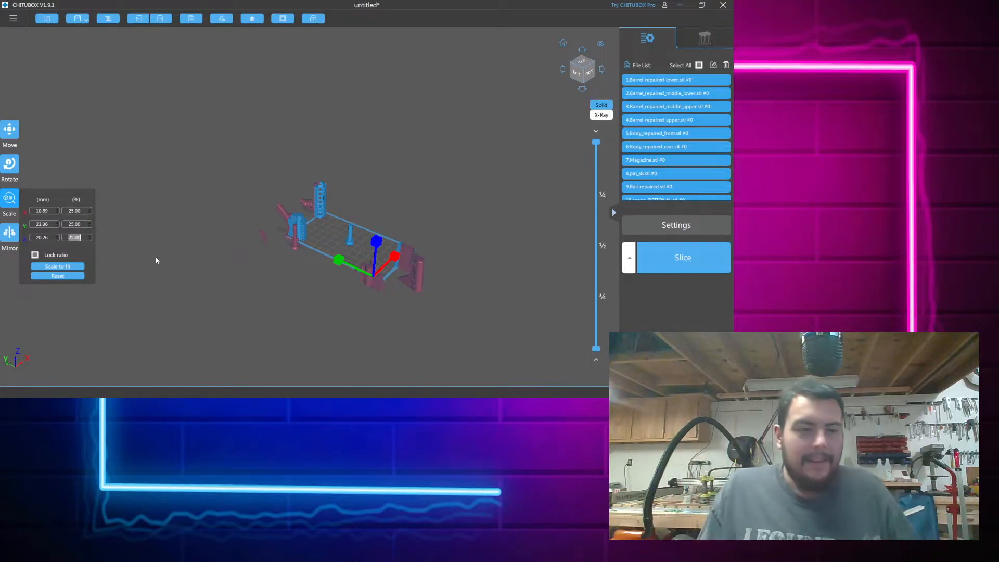
type("10")
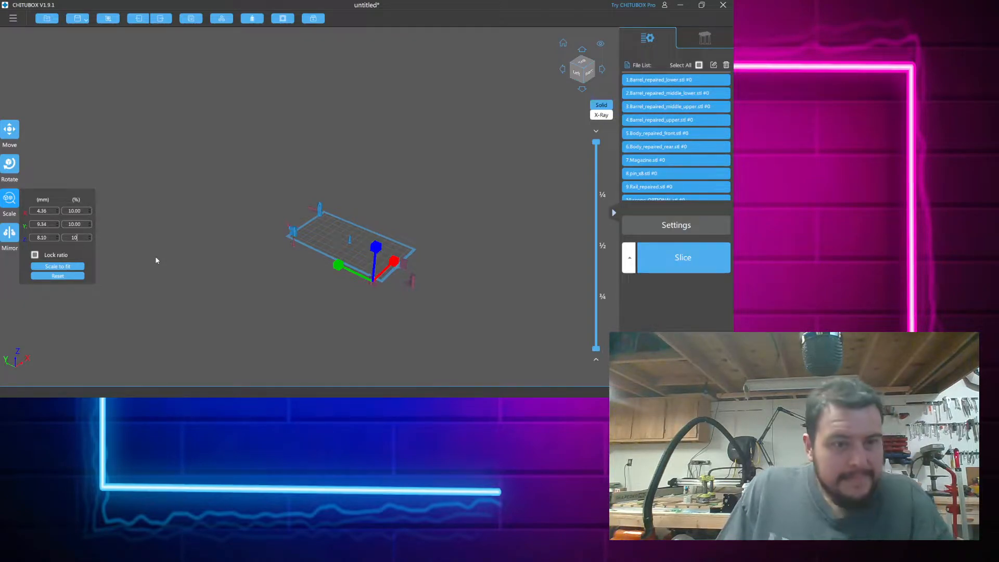
scroll(363, 308, "up", 5)
scroll(362, 310, "up", 4)
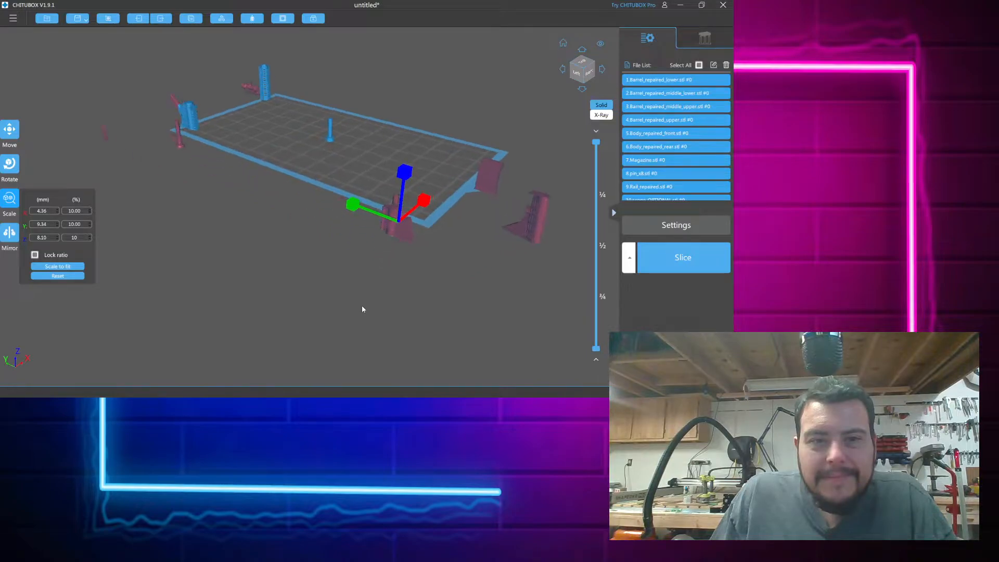
scroll(363, 309, "down", 2)
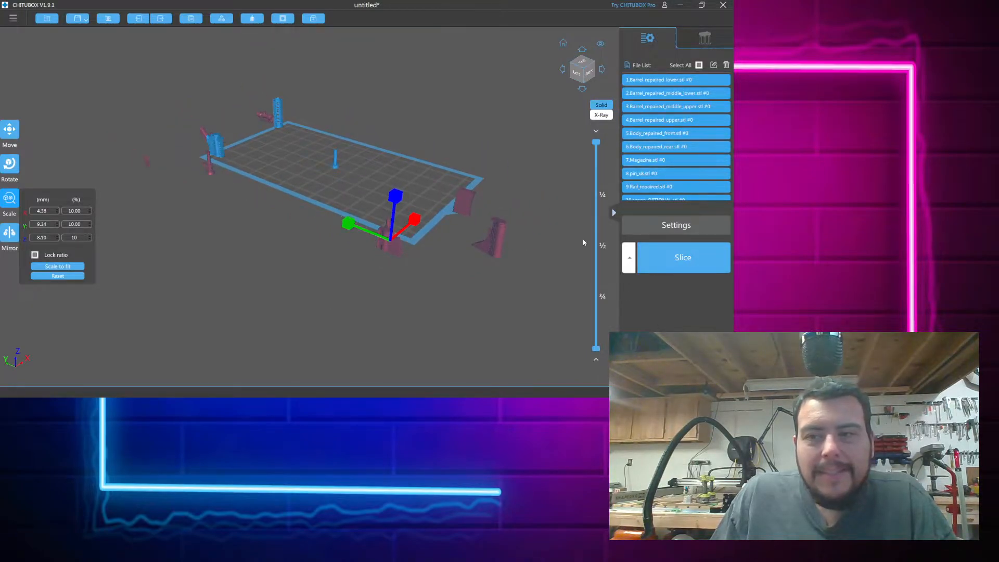
left_click(355, 306)
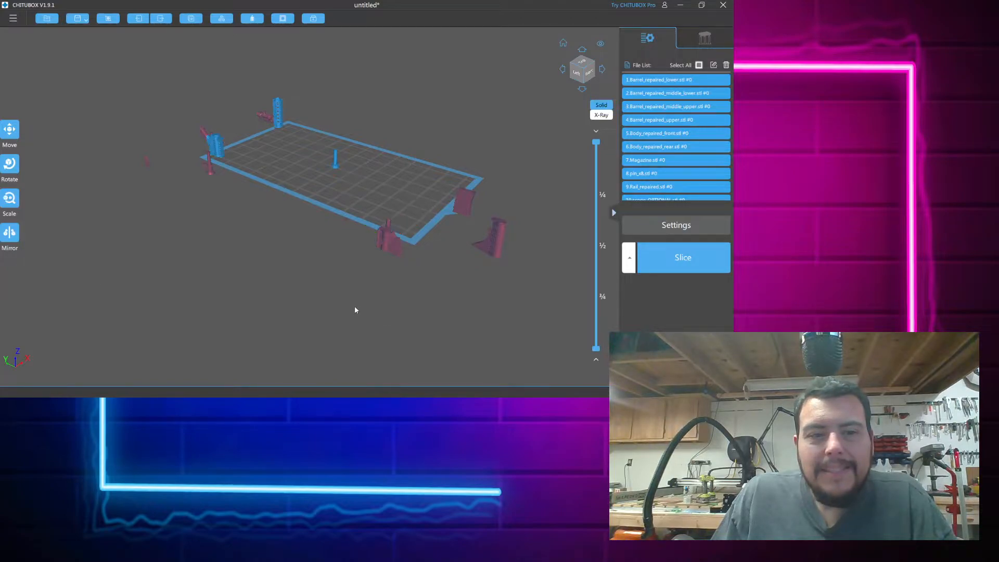
Deselect all parts, put Barrel_repaired_lower on the plate, and center Barrel_repaired_middle_lower on the build plate
left_click(700, 65)
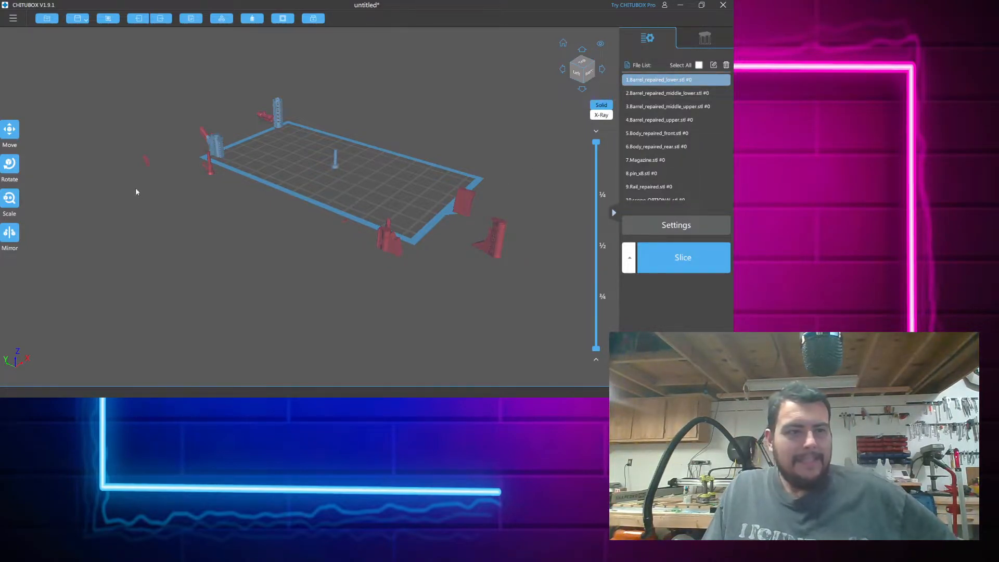
left_click(17, 131)
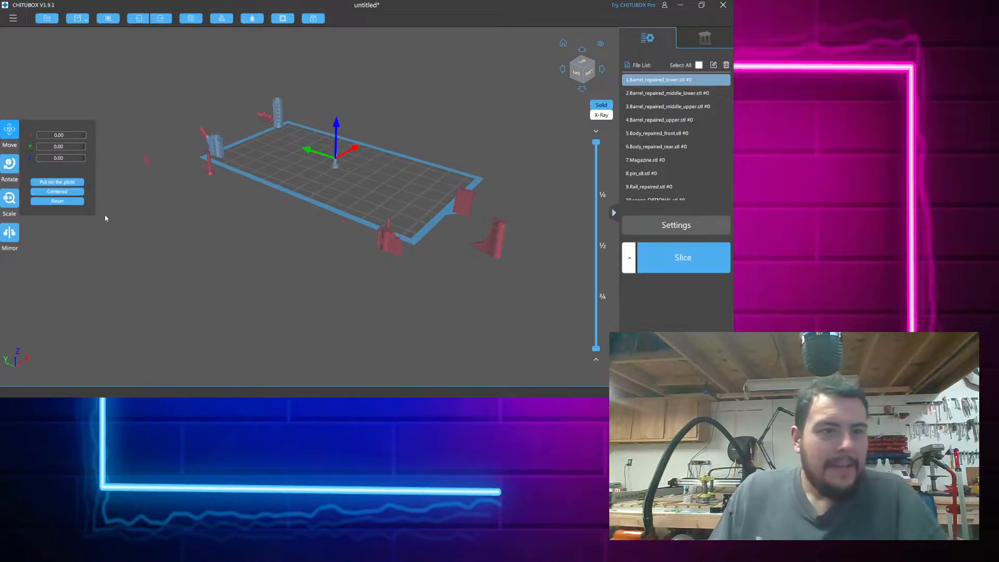
left_click(71, 184)
left_click(657, 94)
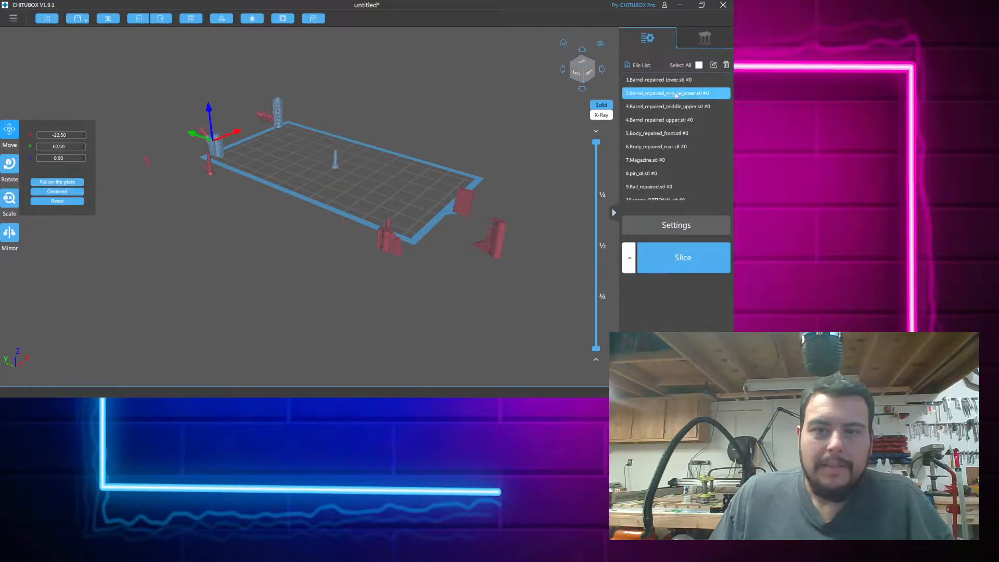
left_click(74, 192)
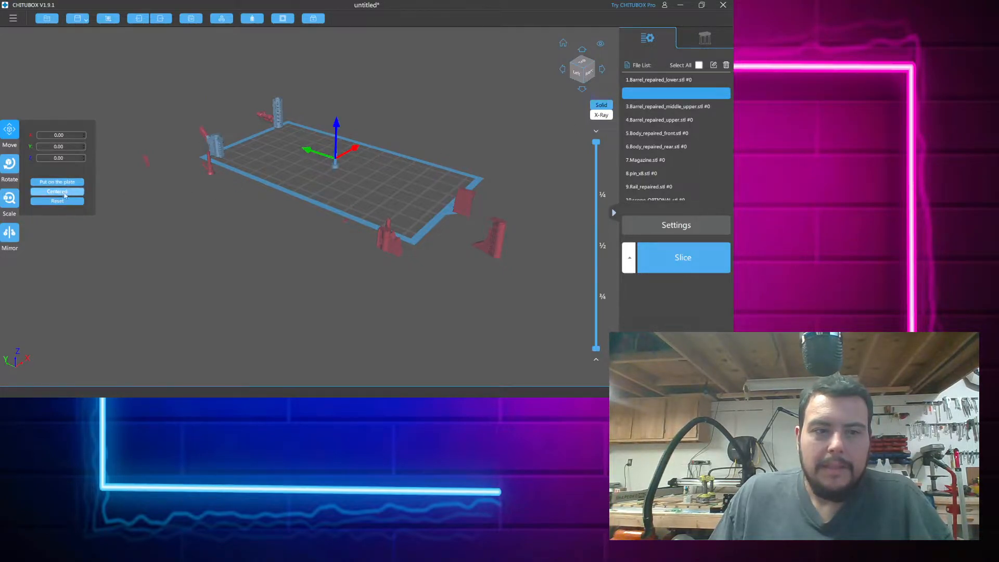
Center Body_repaired_rear on the build plate, then move it aside to about X -3.84, Y 14.31
left_click(215, 147)
left_click(71, 195)
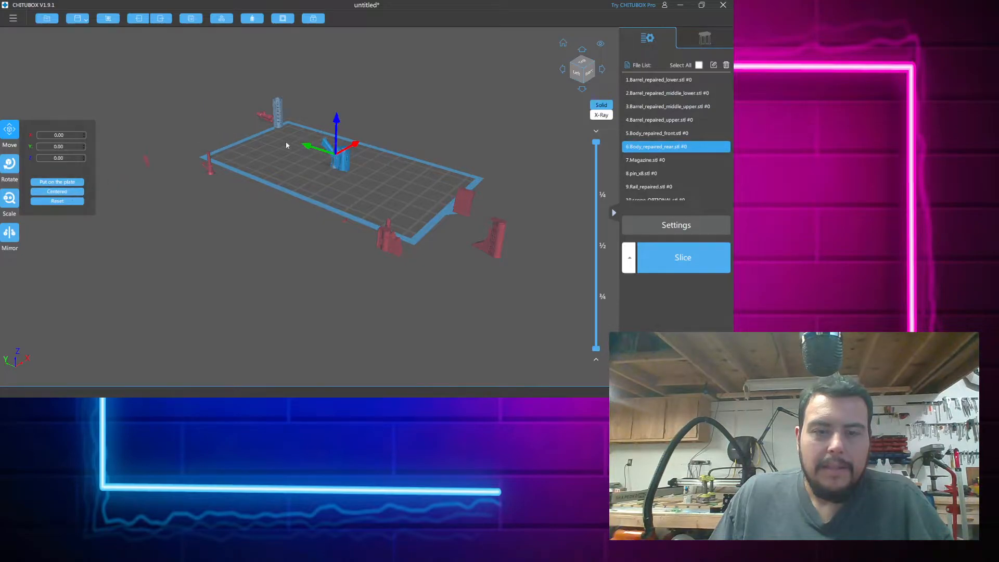
left_click_drag(329, 163, 306, 156)
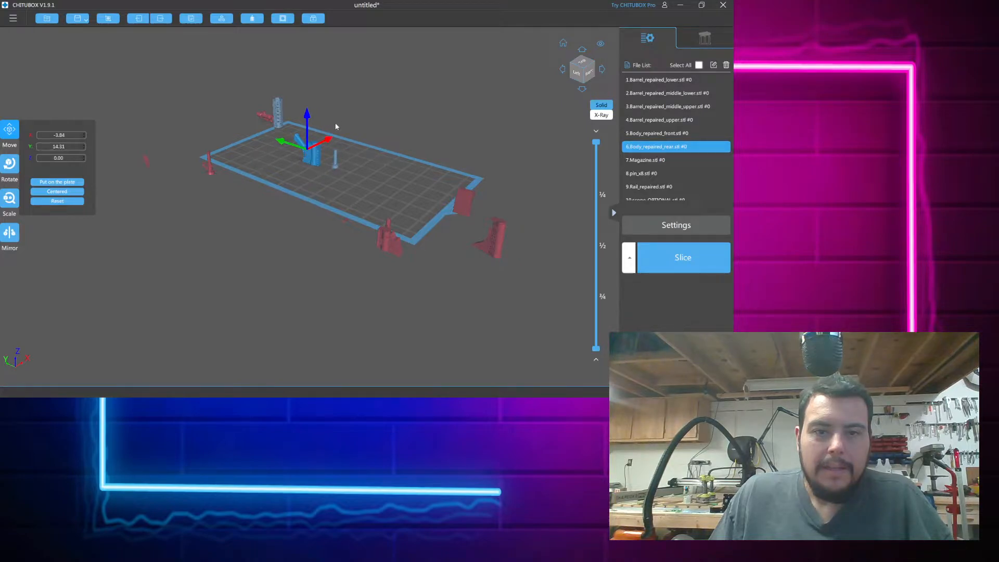
Move Rail_repaired from the plate's far corner onto the plate beside Body_repaired_rear
scroll(342, 192, "up", 5)
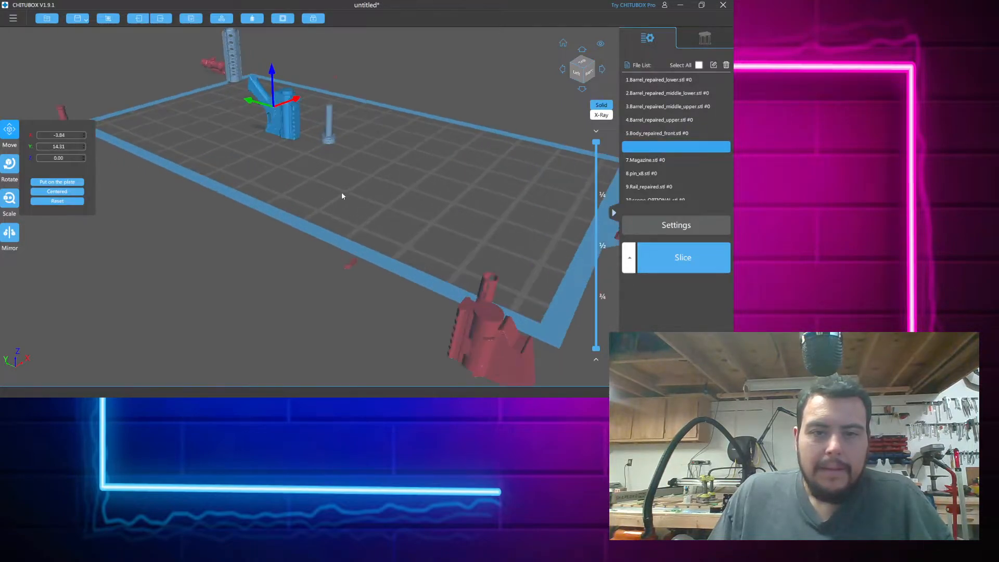
scroll(250, 83, "down", 4)
left_click(246, 72)
left_click_drag(246, 72, 250, 115)
left_click(9, 197)
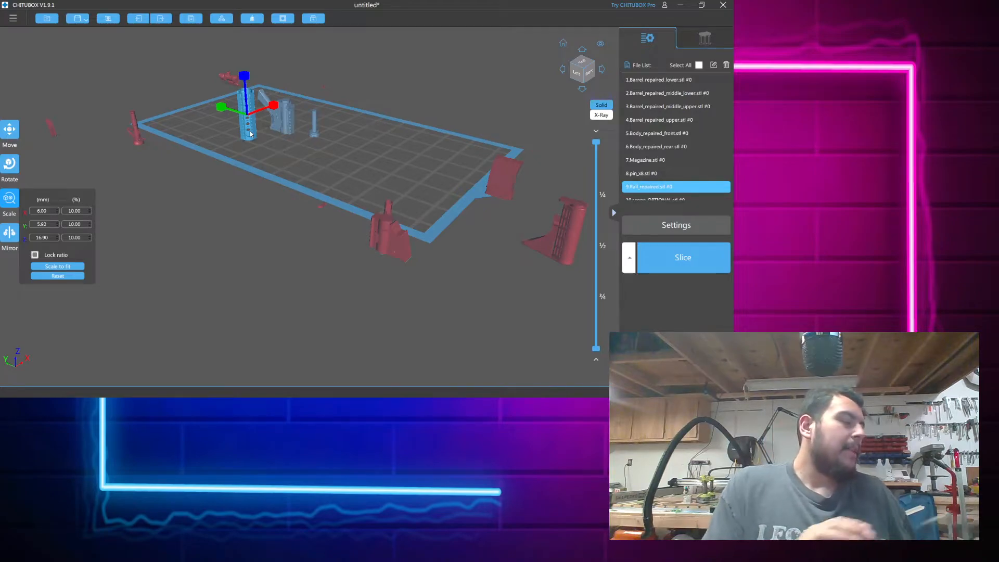
left_click(321, 207)
left_click_drag(325, 201, 346, 161)
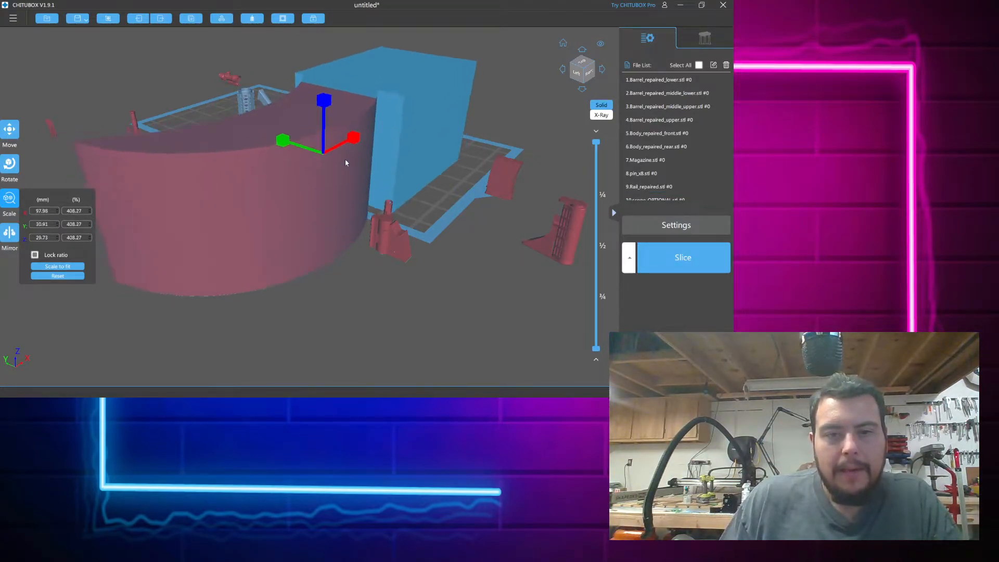
key("ctrl+z")
Reposition the tiny part lying just off the plate's long edge to the center of the build plate
left_click(10, 129)
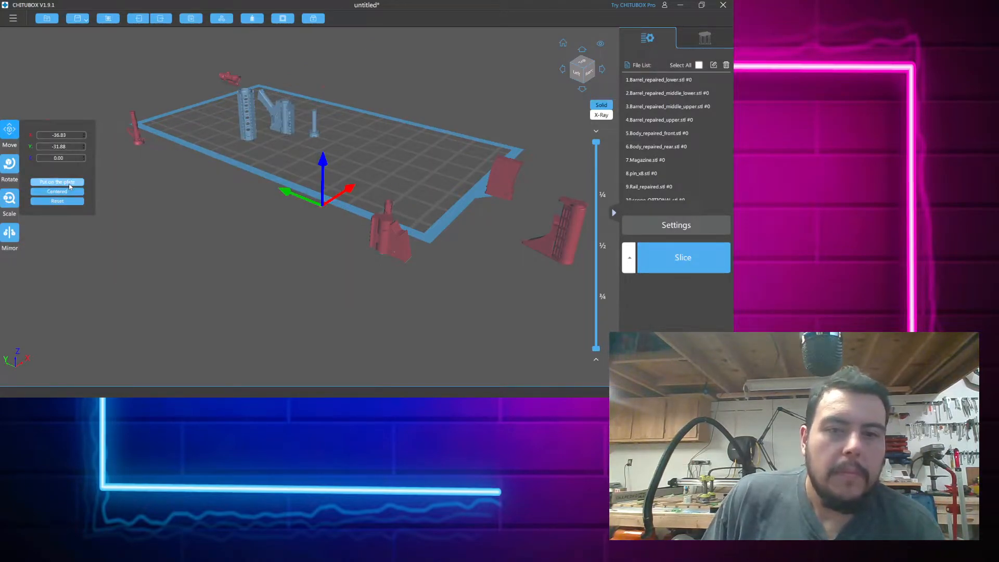
left_click(71, 207)
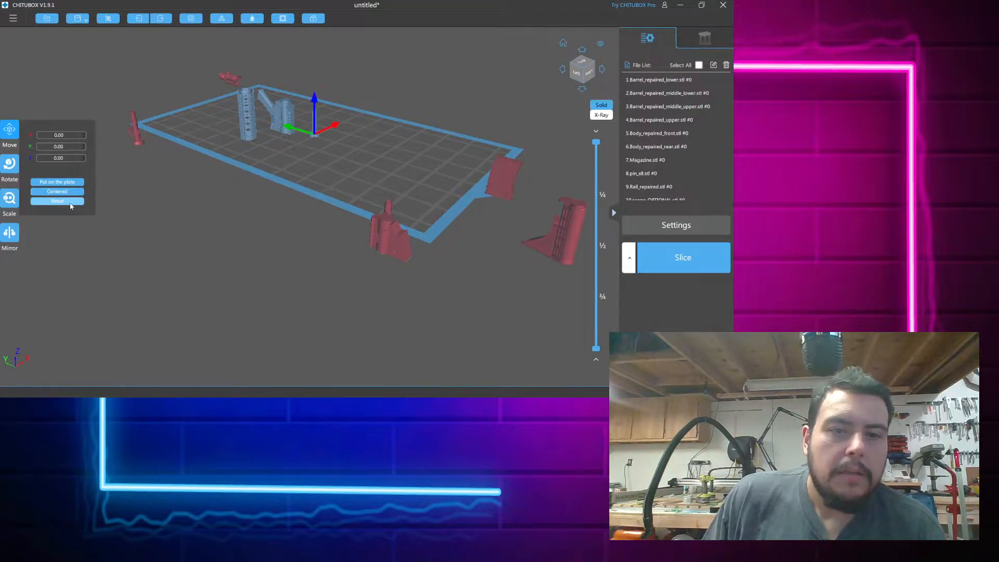
left_click(314, 134)
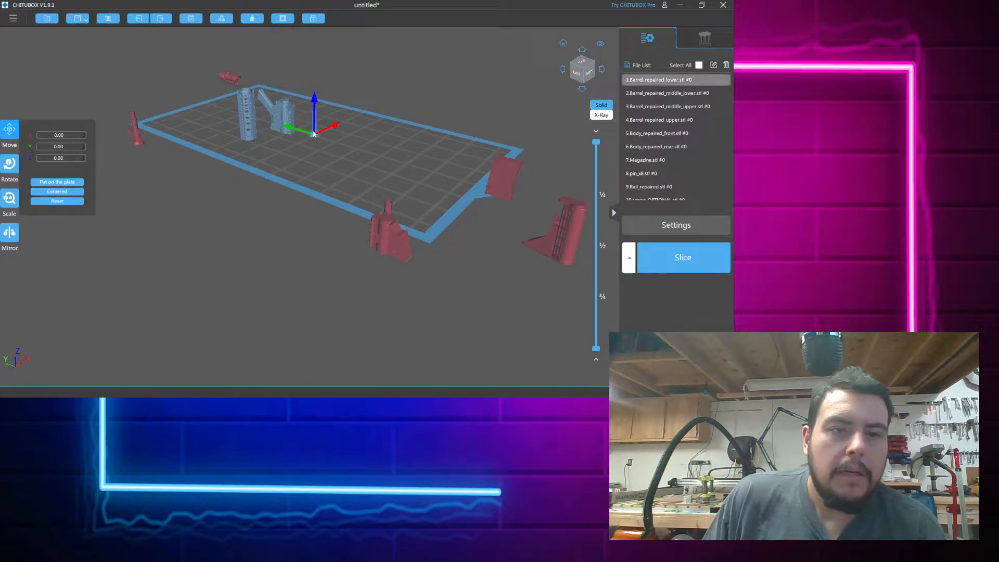
Move Barrel_repaired_middle_lower to about X 4.74, Y -12.38 and Barrel_repaired_lower to about X -6.10, Y -11.47
scroll(315, 135, "up", 6)
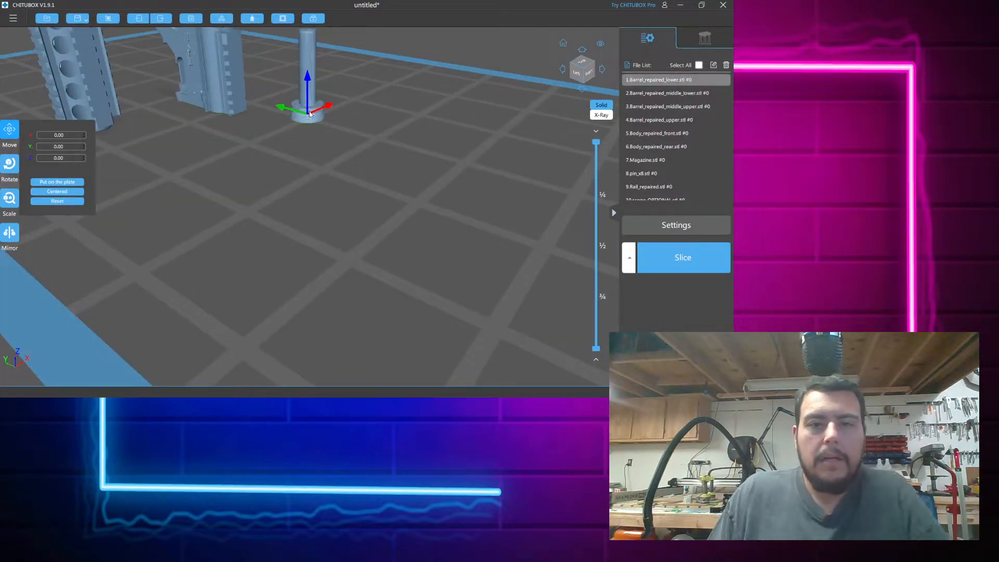
left_click_drag(311, 71, 442, 75)
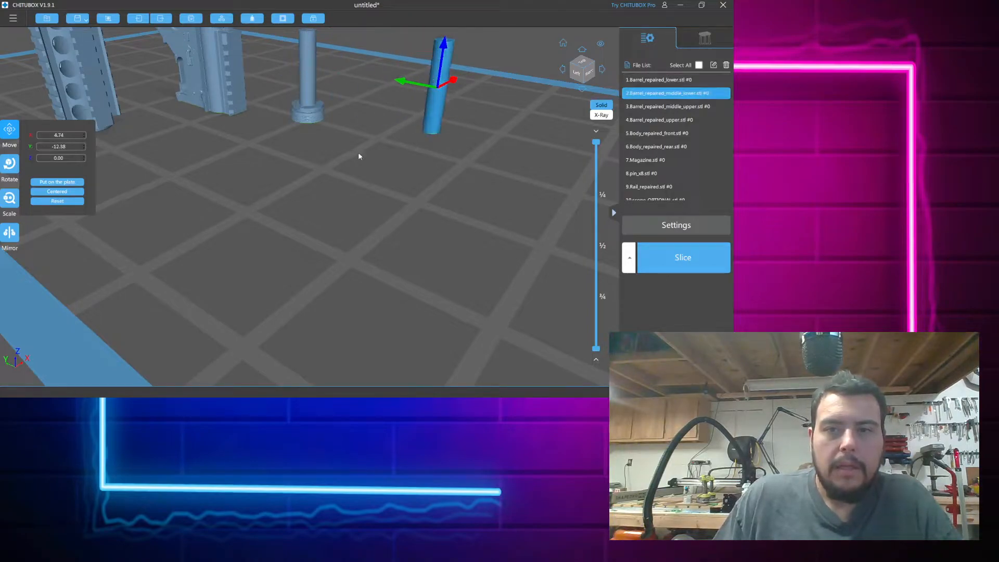
left_click_drag(312, 103, 389, 185)
Move Barrel_repaired_upper, Body_repaired_front, the Magazine and the Stock from outside the printable area onto the plate
scroll(398, 224, "down", 5)
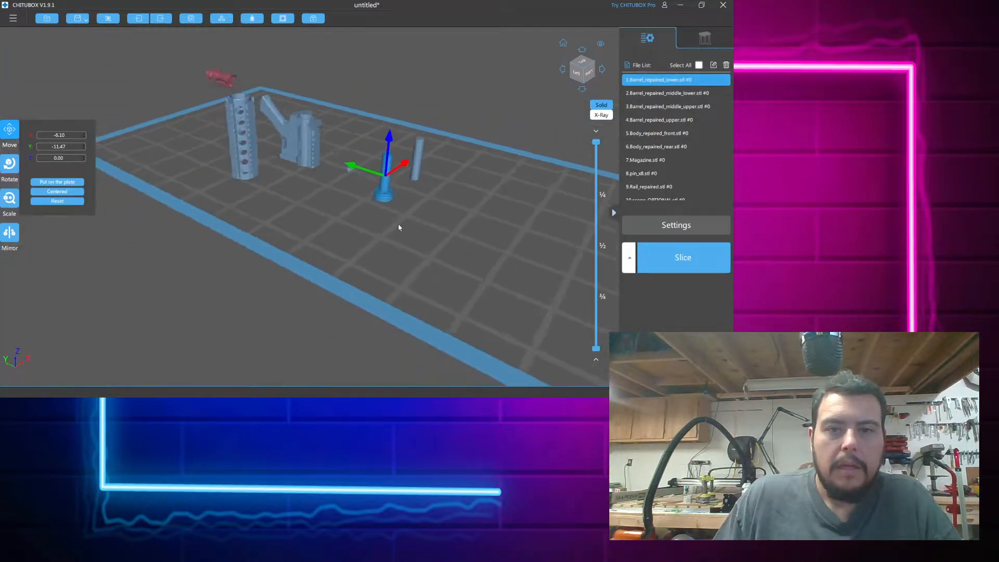
left_click_drag(553, 365, 463, 251)
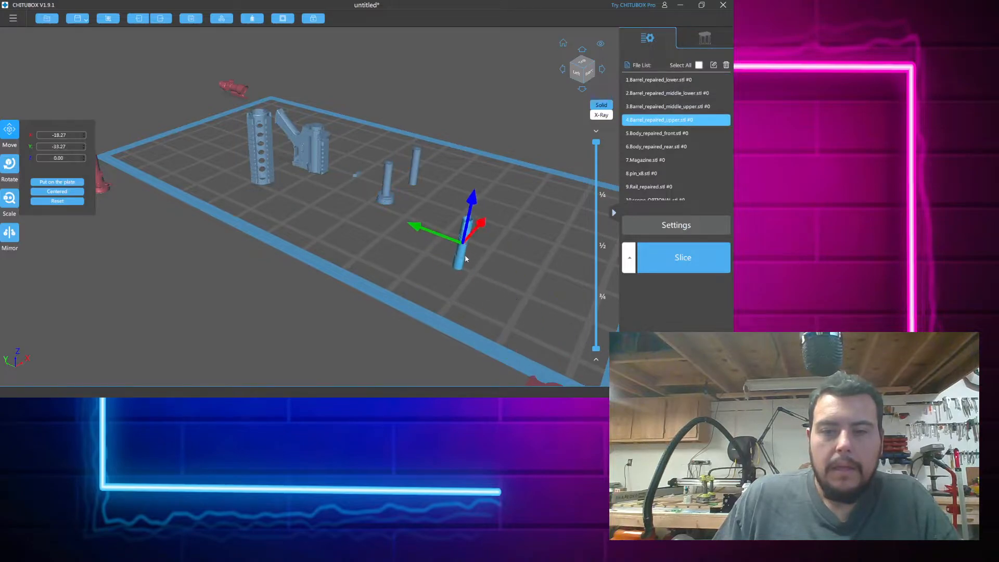
scroll(463, 252, "down", 4)
left_click_drag(527, 366, 526, 281)
left_click_drag(534, 325, 420, 317)
left_click_drag(500, 267, 421, 225)
left_click_drag(541, 326, 328, 248)
Bring Barrel_repaired_middle_upper and scope_OPTIONAL onto the plate on either side of the rail and rear body
left_click_drag(131, 198, 202, 174)
left_click_drag(223, 125, 275, 150)
scroll(299, 200, "up", 3)
left_click(335, 157)
right_click_drag(336, 156, 333, 168)
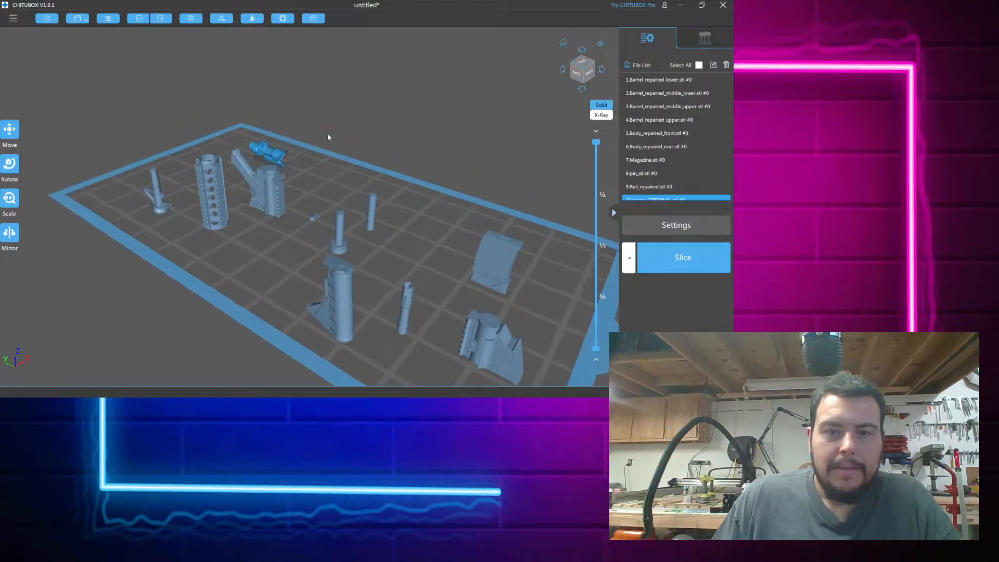
Bring the tiny off-plate pin model onto the plate for a closer look and delete it from the project
left_click(326, 129)
left_click_drag(325, 128, 275, 252)
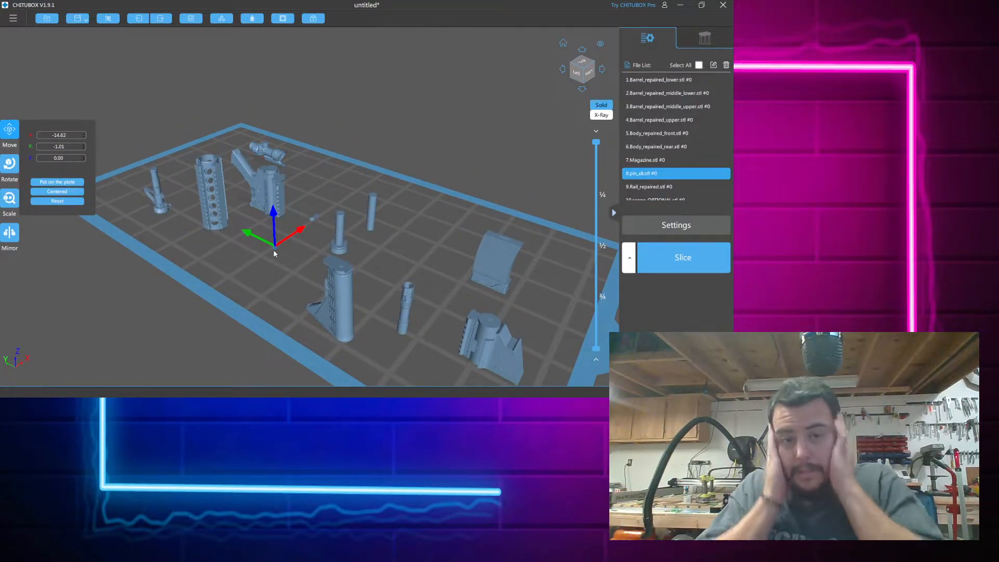
scroll(274, 253, "up", 5)
scroll(279, 252, "down", 4)
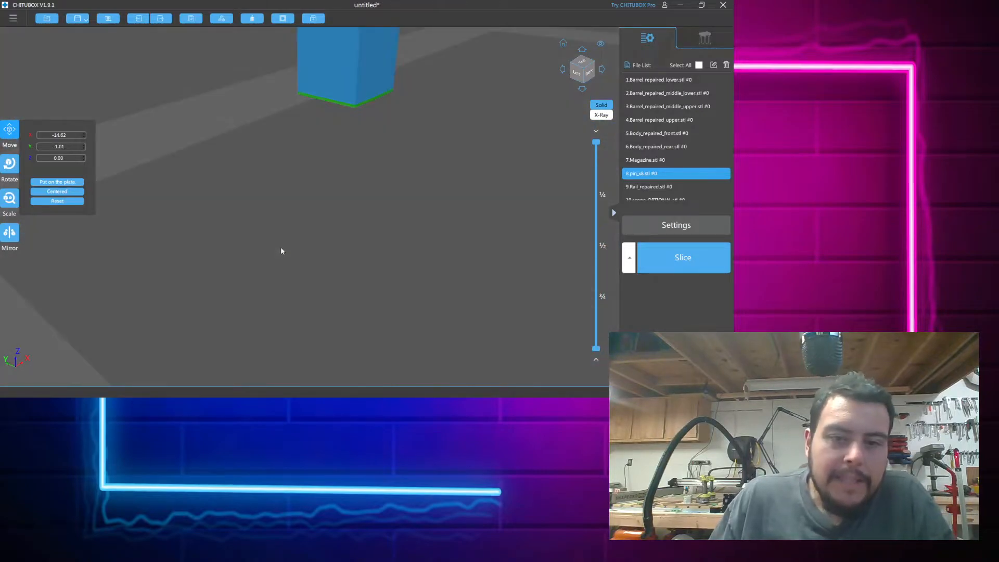
scroll(283, 245, "up", 2)
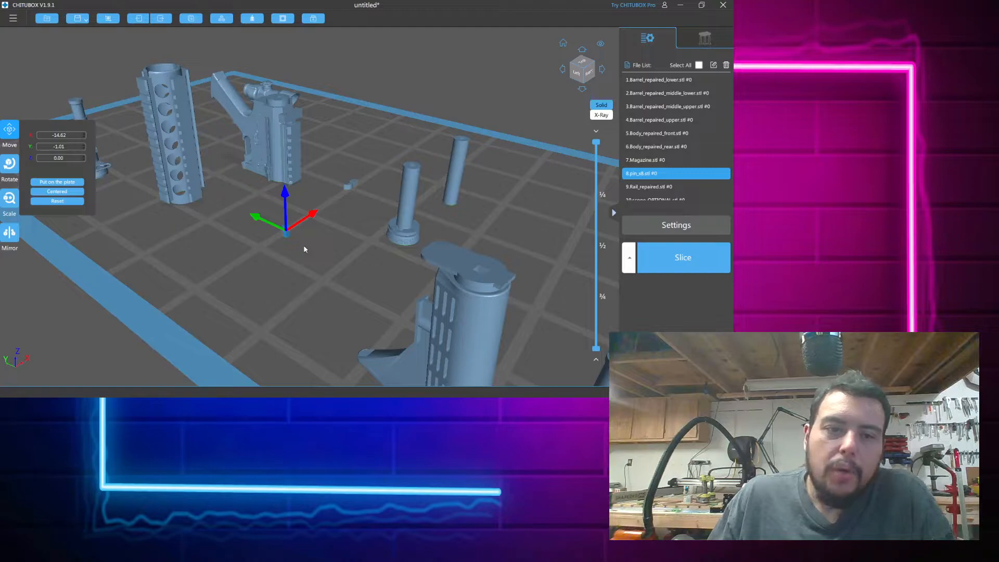
left_click(726, 65)
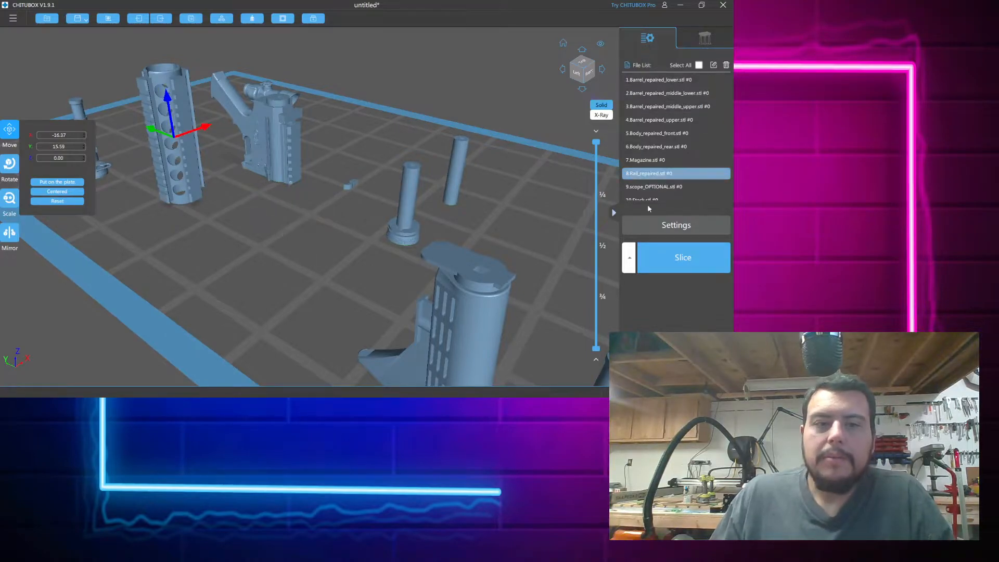
Examine the arranged parts up close and from low angles, especially Body_repaired_rear and the scope
middle_click_drag(297, 254, 367, 154)
scroll(355, 136, "up", 10)
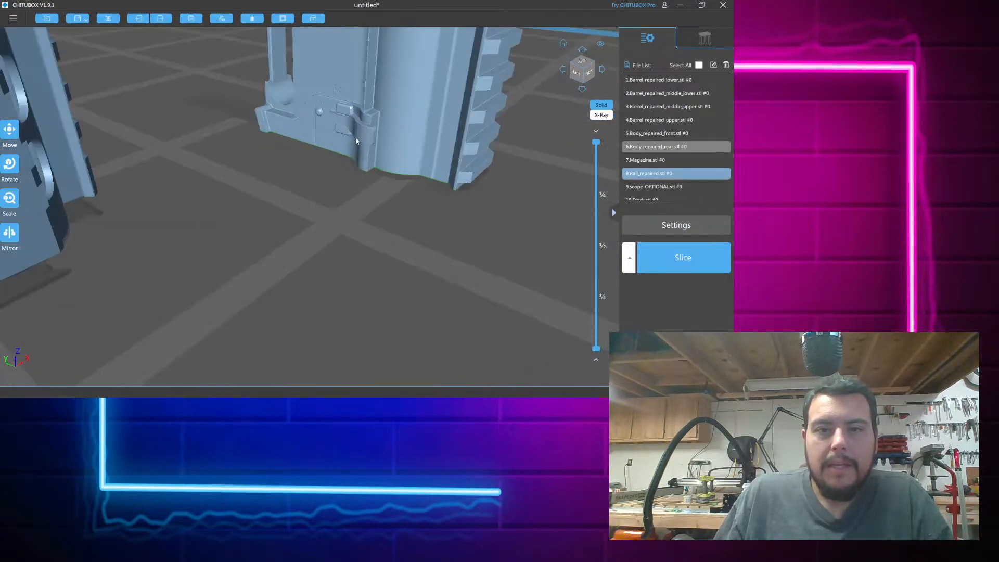
scroll(344, 227, "down", 10)
right_click_drag(334, 231, 387, 223)
scroll(389, 223, "up", 5)
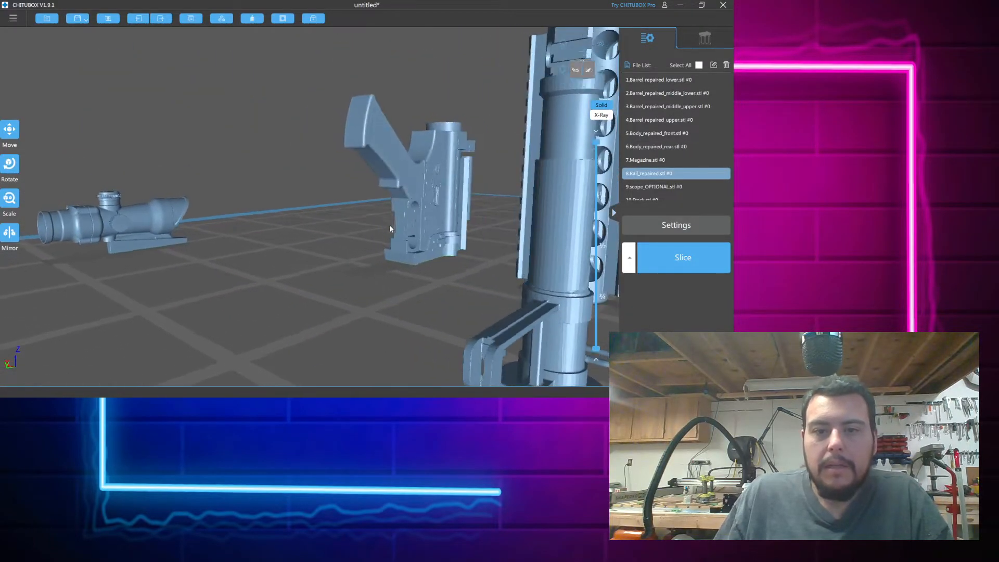
scroll(410, 238, "down", 4)
scroll(403, 232, "up", 3)
right_click_drag(365, 237, 309, 301)
scroll(317, 260, "down", 10)
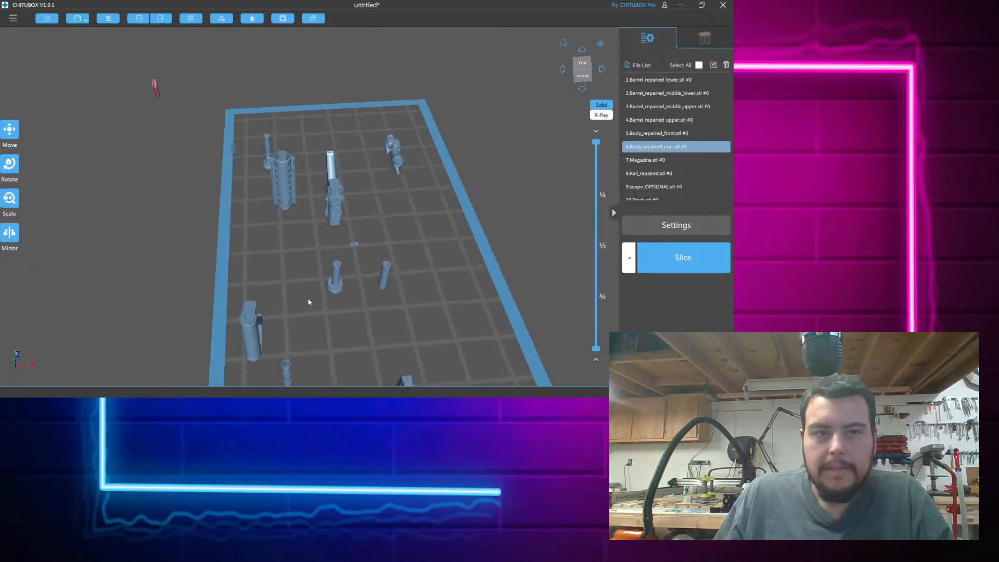
Move the last small curved part from outside the plate onto it, beside Rail_repaired
left_click_drag(155, 89, 318, 149)
right_click_drag(301, 251, 362, 231)
scroll(363, 234, "down", 5)
scroll(450, 265, "up", 4)
right_click_drag(436, 254, 416, 287)
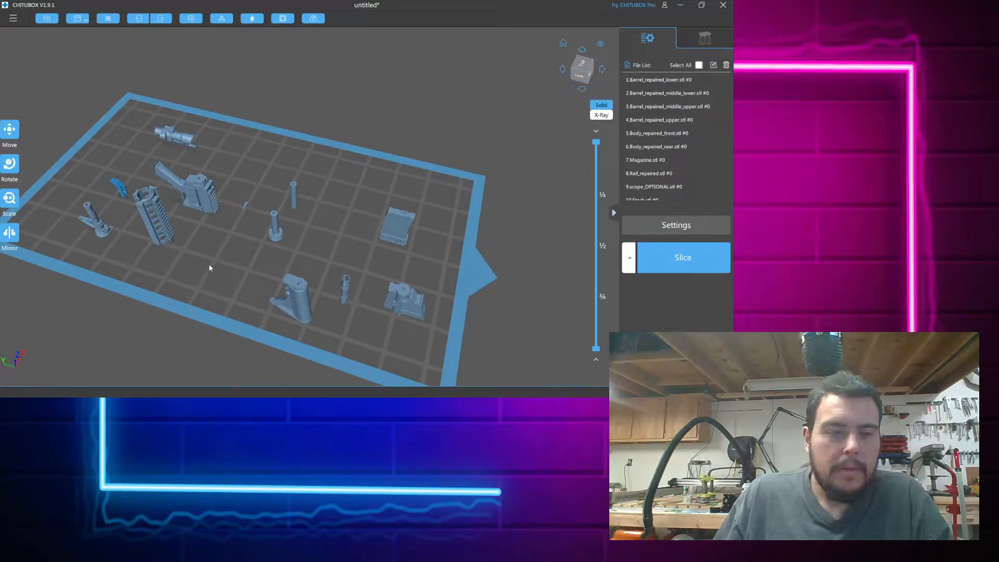
Move Body_repaired_rear and scope_OPTIONAL close together and place Rail_repaired beside them at about X -9.17, Y 10.48
left_click_drag(216, 272, 273, 292)
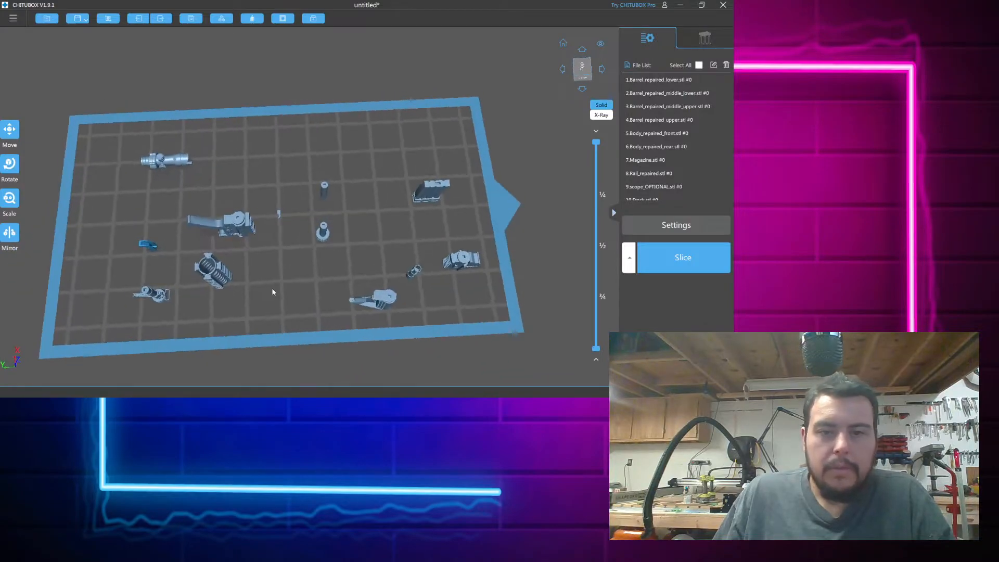
left_click(242, 211)
left_click_drag(165, 160, 229, 177)
left_click_drag(221, 268, 239, 241)
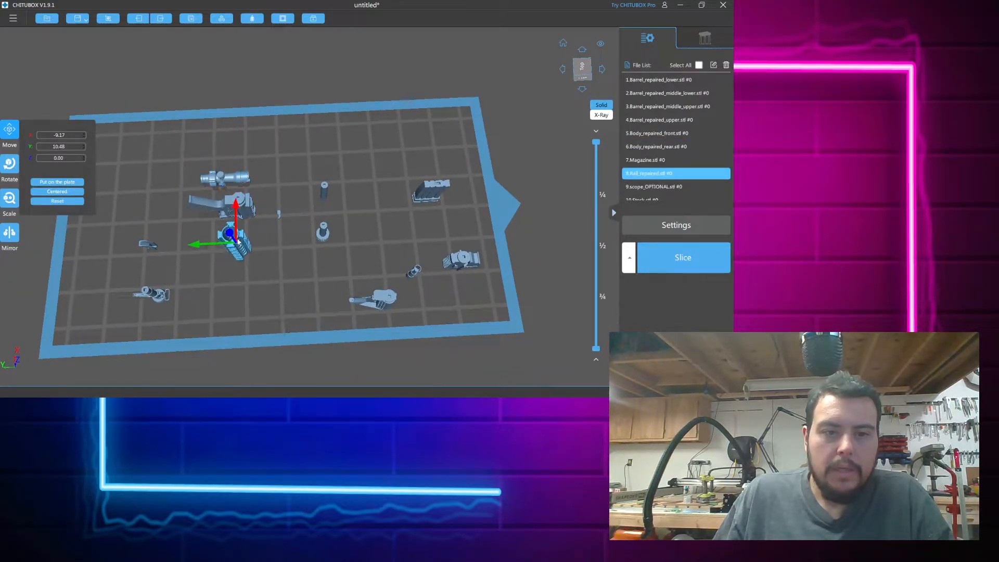
Gather the small curved part, Barrel_repaired_middle_upper, Barrel_repaired_lower and Barrel_repaired_middle_lower closer around the rear body and rail
left_click_drag(153, 245, 303, 191)
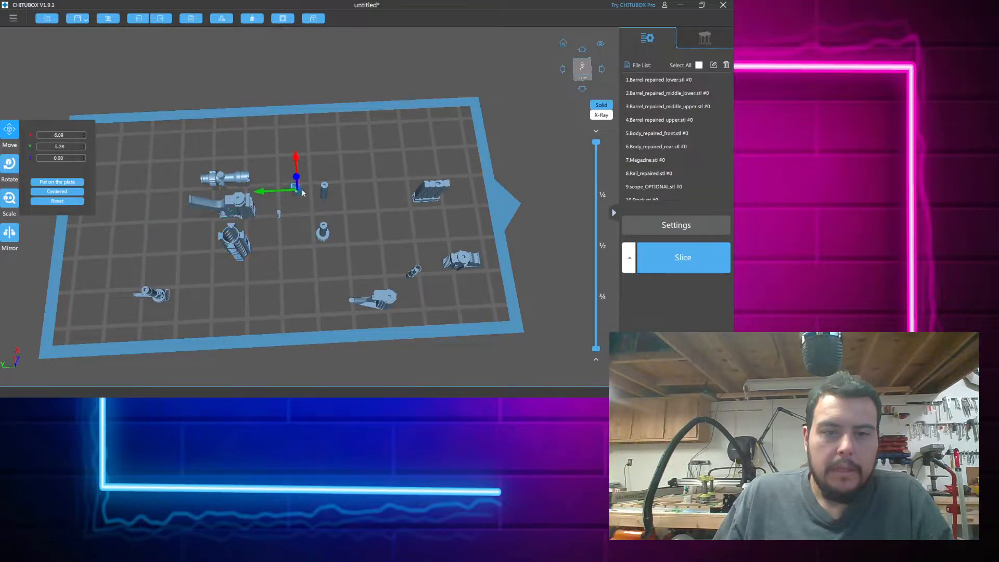
left_click_drag(151, 294, 205, 255)
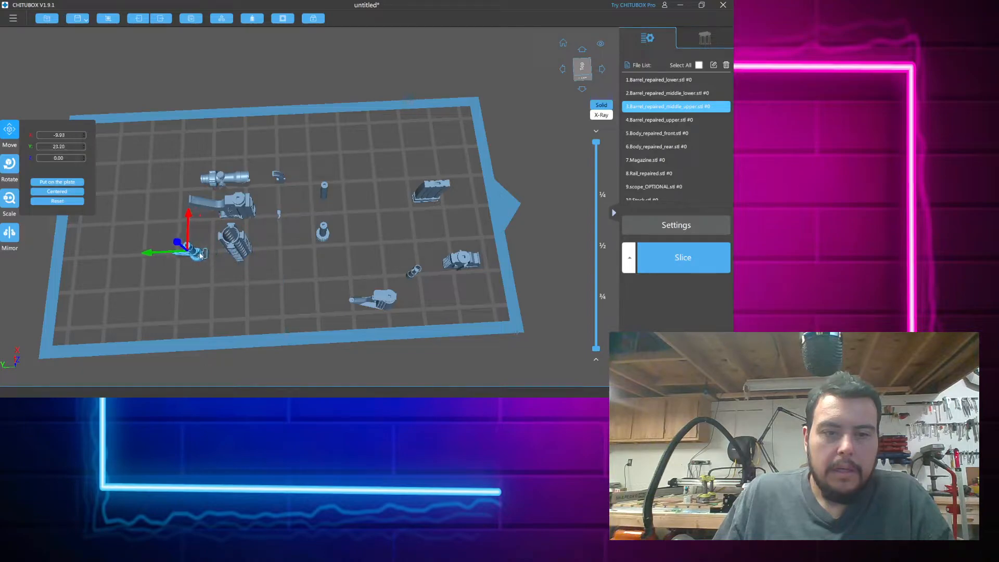
left_click_drag(322, 233, 308, 246)
left_click_drag(327, 198, 307, 197)
Pull the Magazine, Body_repaired_front and Barrel_repaired_upper into the central cluster and place the Stock at about X -17.33, Y 1.23
left_click_drag(431, 193, 333, 177)
left_click_drag(461, 261, 342, 214)
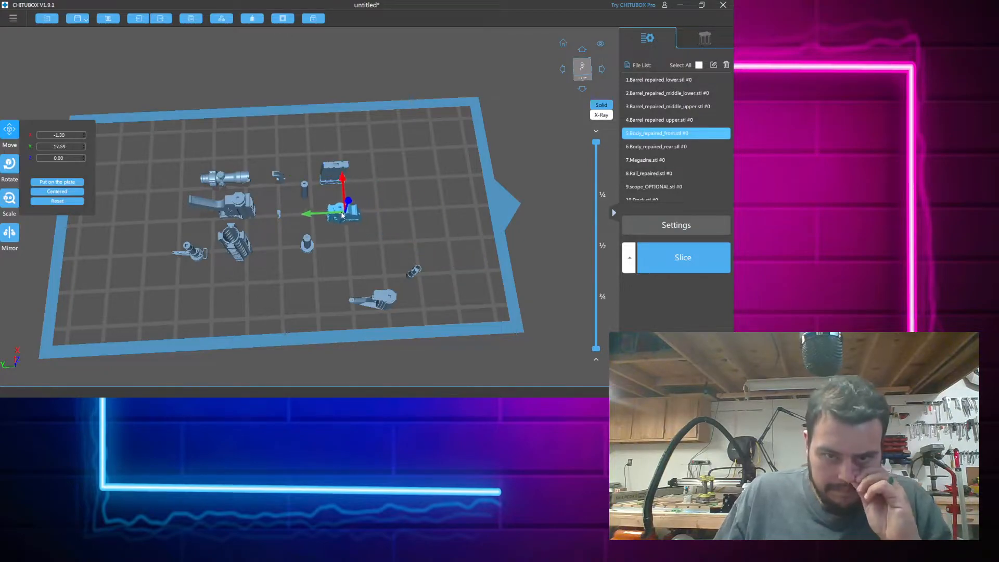
left_click_drag(414, 271, 354, 254)
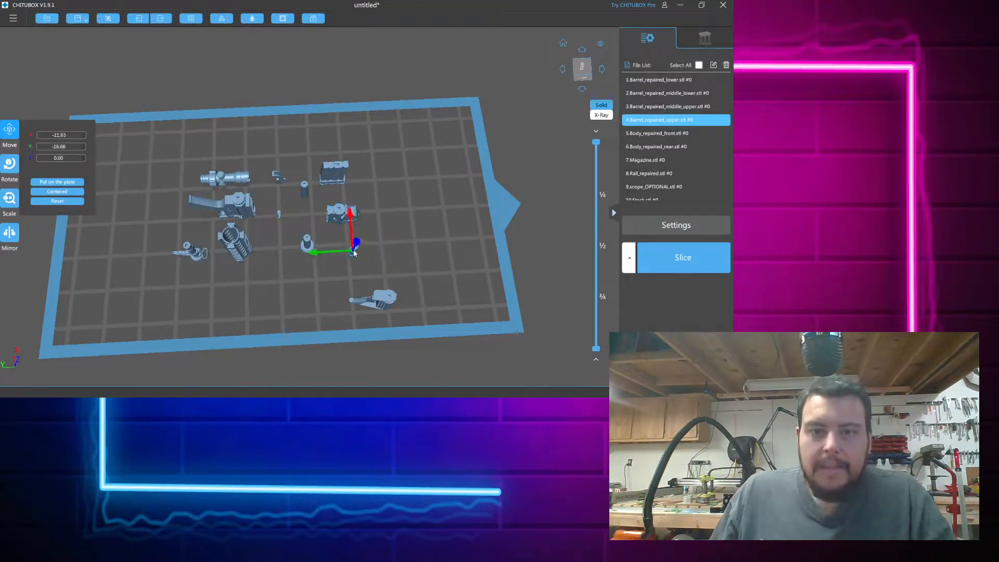
left_click_drag(374, 298, 279, 273)
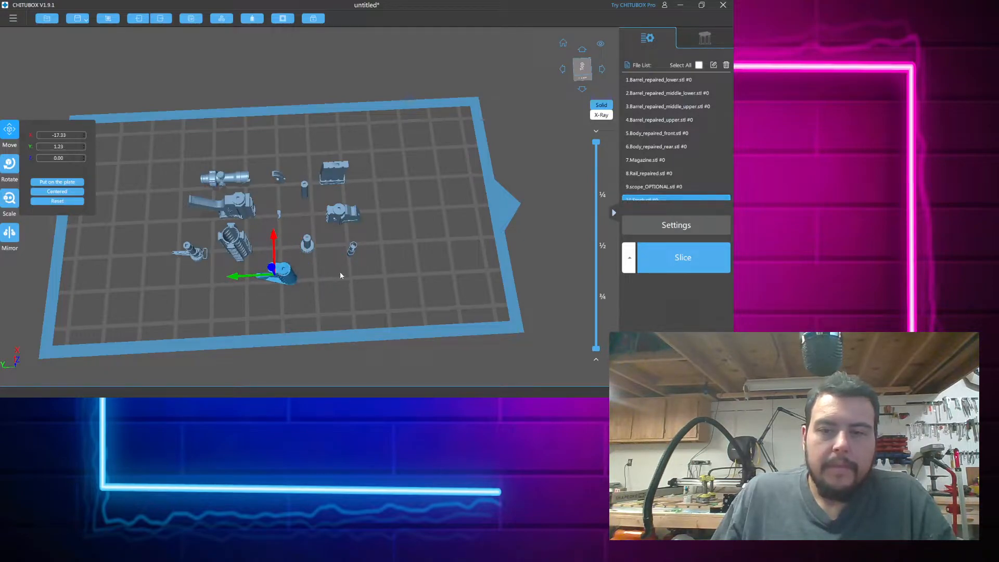
Select all parts and rotate them 30° about the X axis
left_click_drag(357, 288, 364, 237)
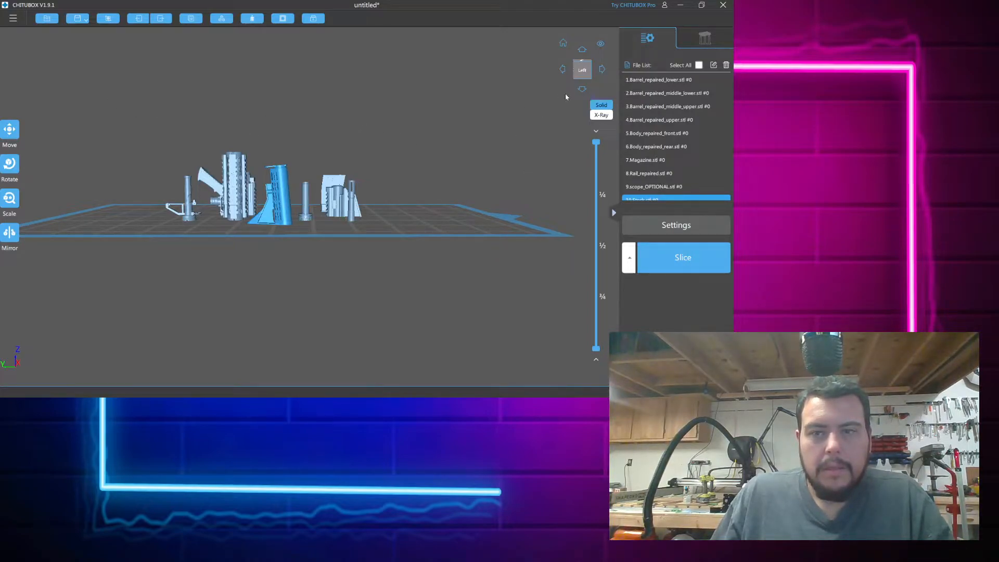
scroll(326, 239, "up", 2)
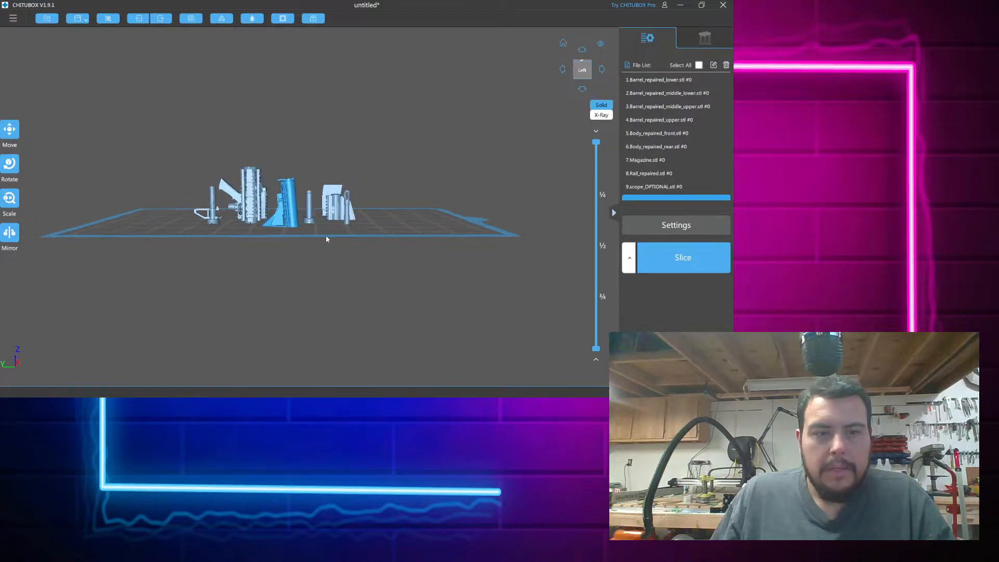
key("ctrl+a")
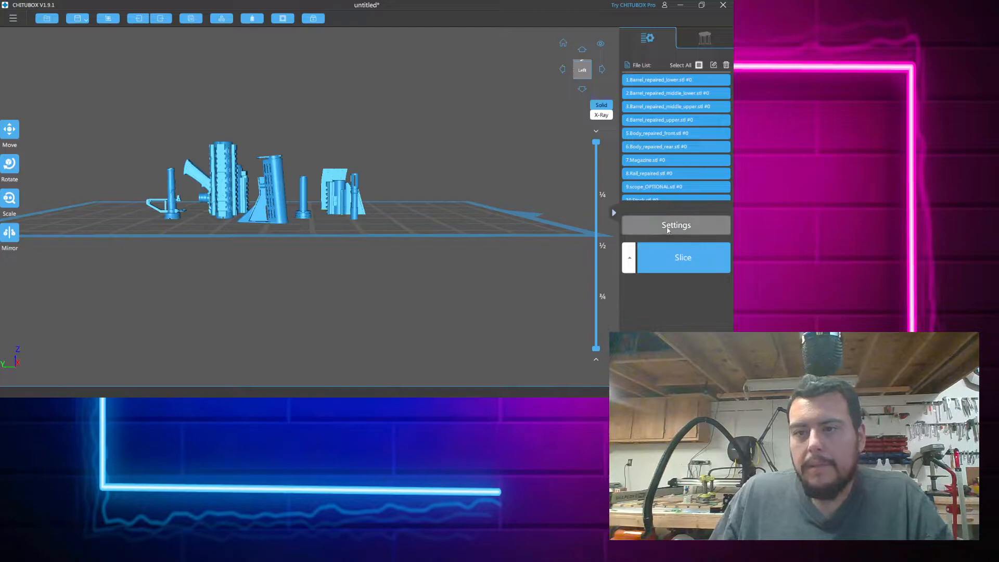
left_click(9, 165)
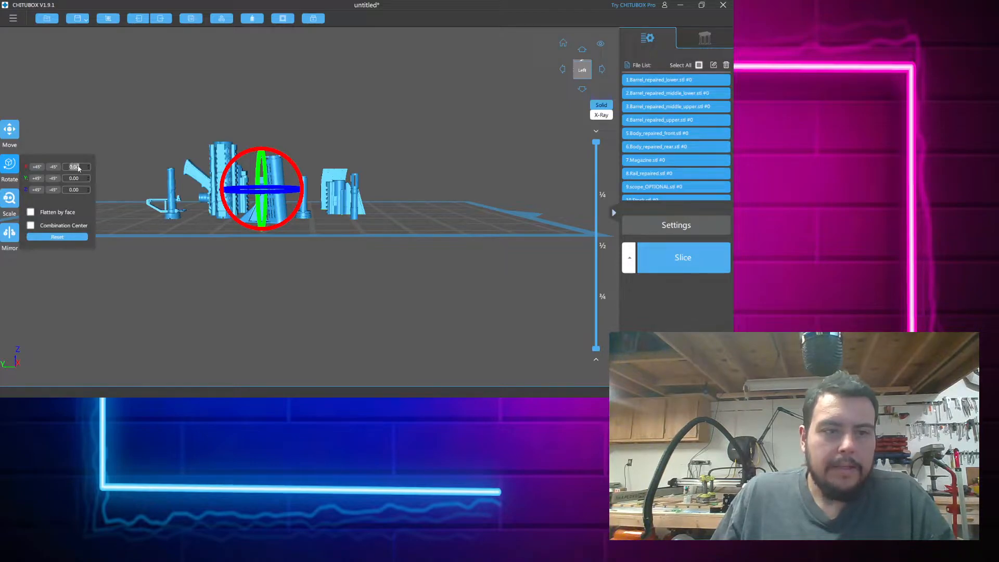
type("30")
key("Return")
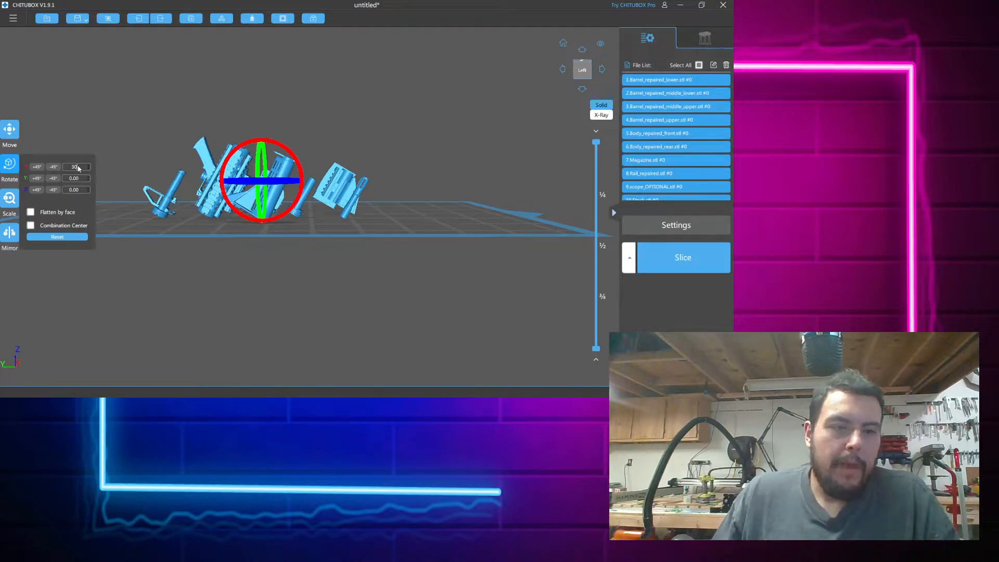
Raise all selected parts above the build plate by increasing their Z position
left_click(9, 198)
left_click(15, 132)
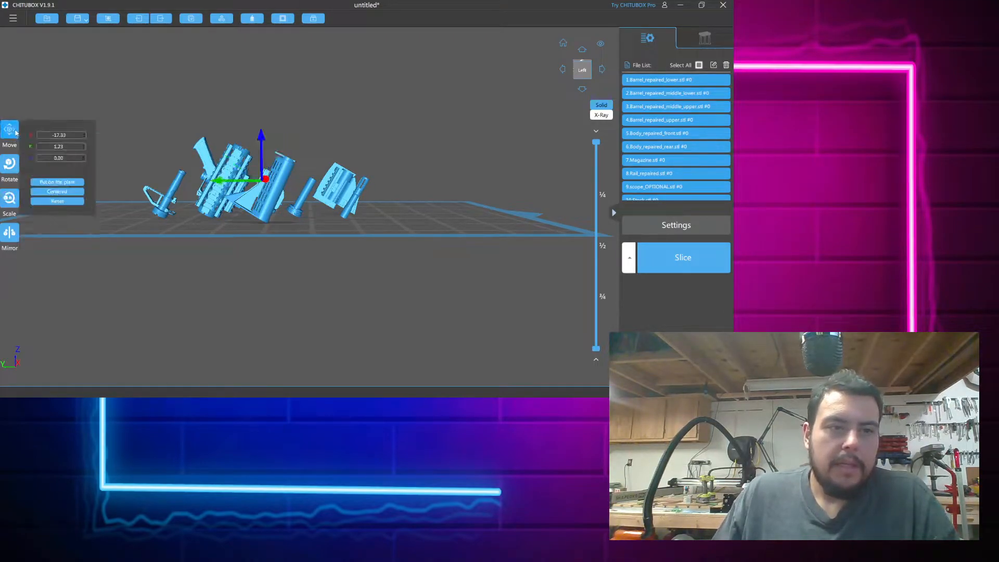
left_click(85, 156)
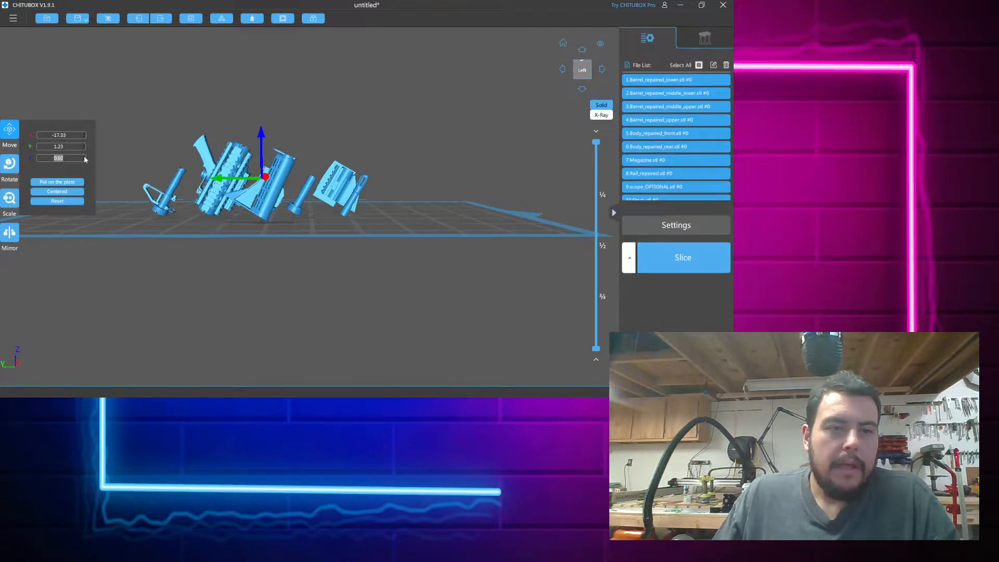
left_click_drag(285, 276, 283, 236)
left_click_drag(278, 274, 296, 260)
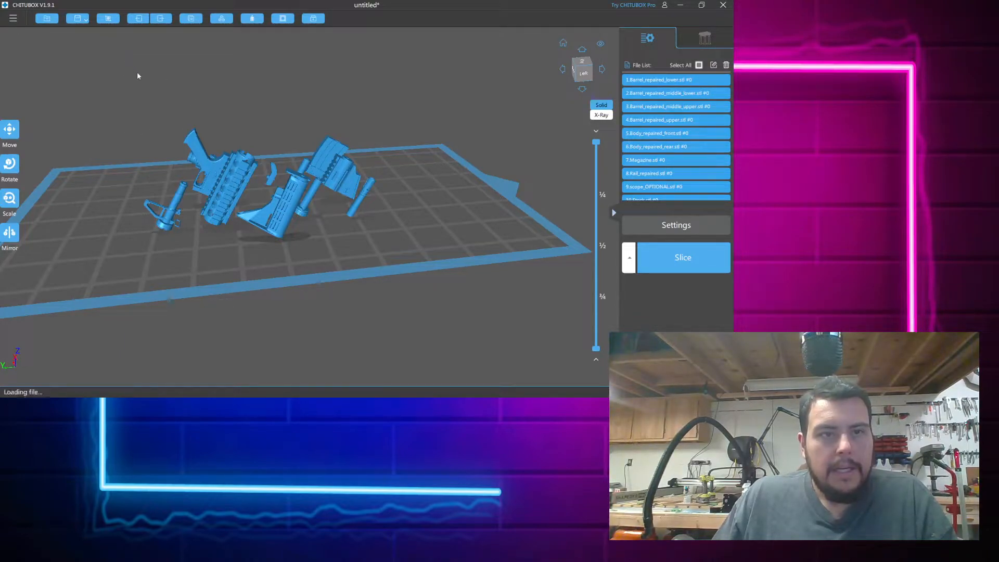
scroll(406, 236, "down", 3)
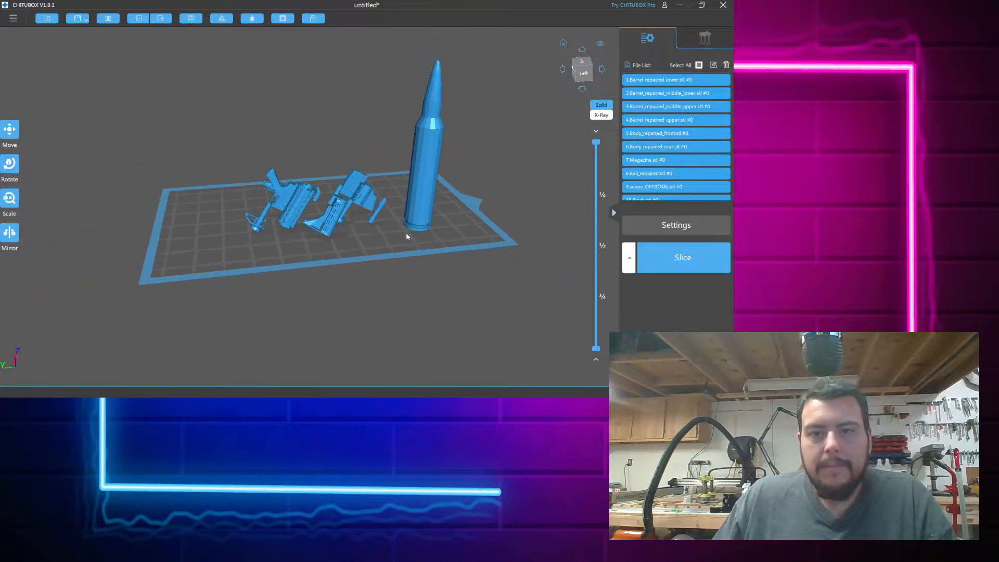
mouse_move(411, 216)
right_mouse_down()
mouse_move(309, 272)
mouse_move(281, 266)
mouse_move(311, 269)
mouse_move(413, 211)
mouse_move(413, 200)
mouse_move(377, 192)
mouse_move(407, 225)
mouse_move(416, 220)
right_mouse_up()
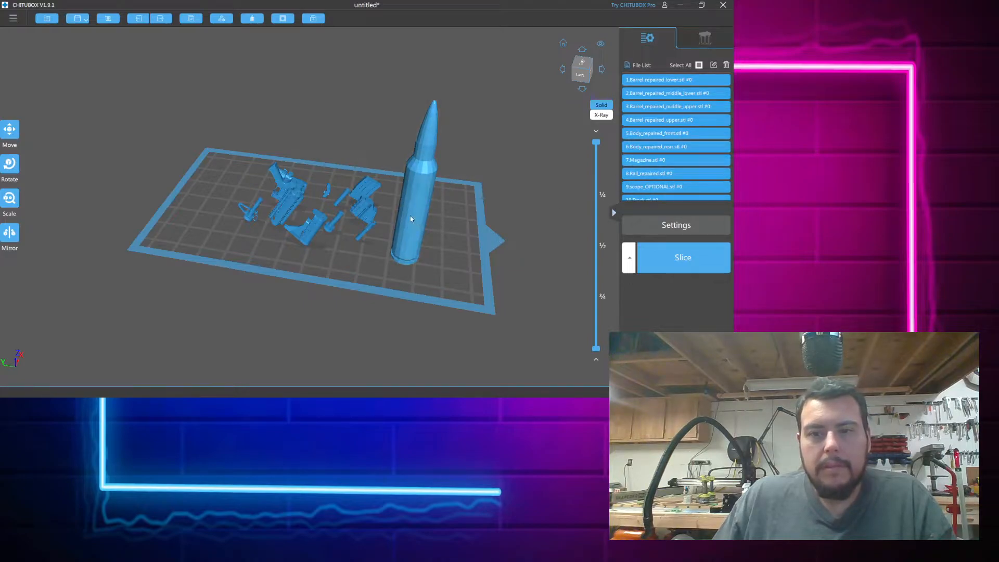
left_click(410, 219)
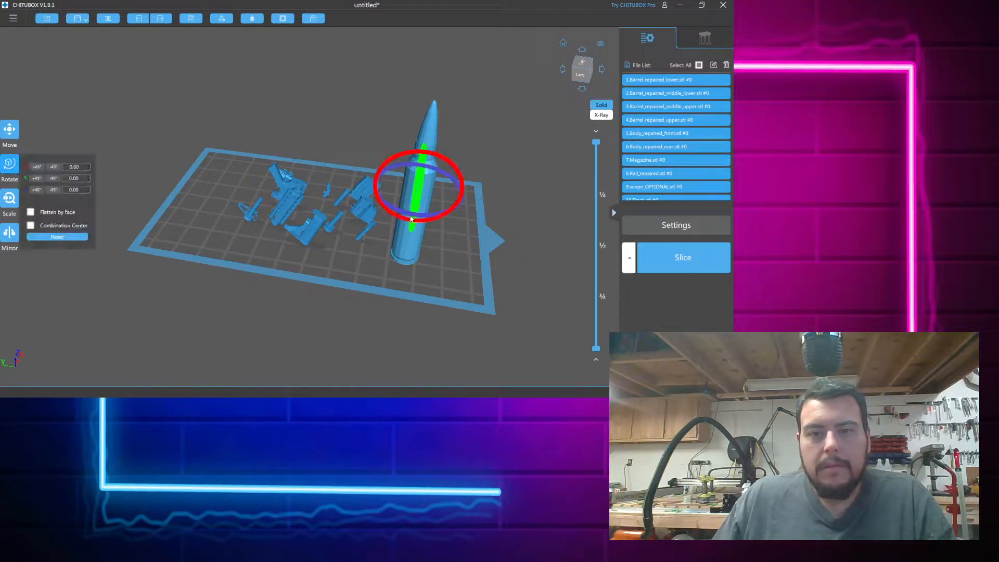
left_click(10, 199)
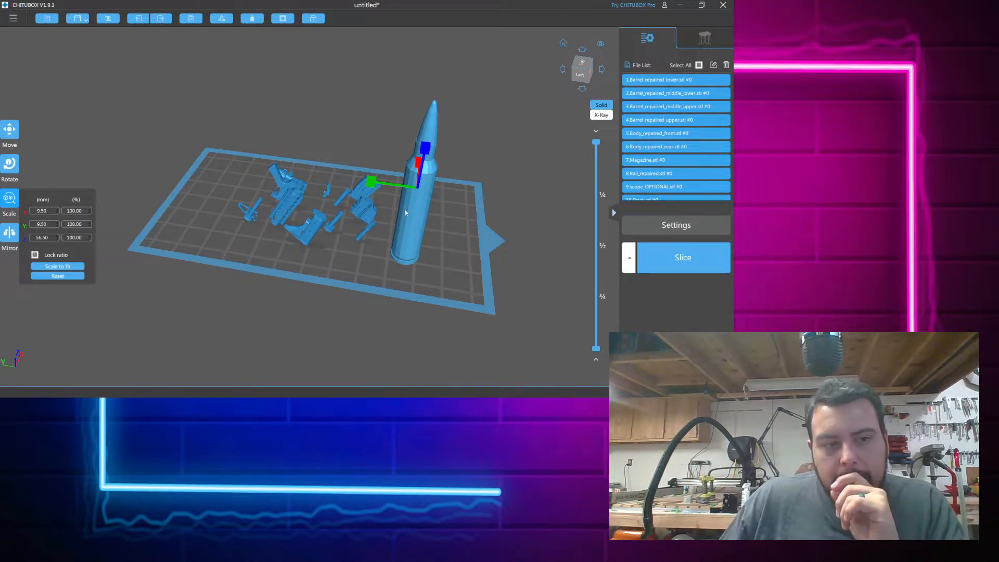
left_click(16, 166)
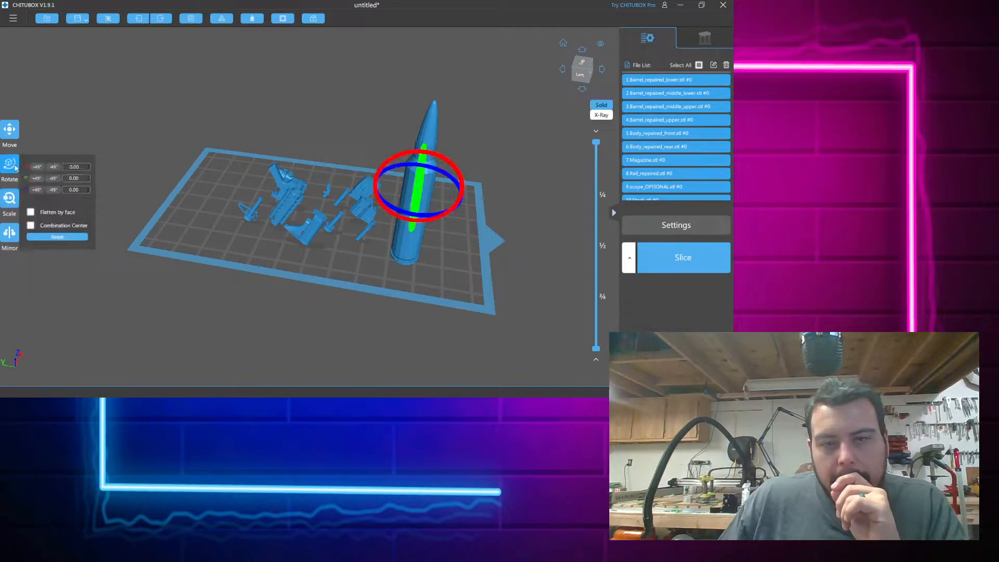
double_click(81, 168)
type("30")
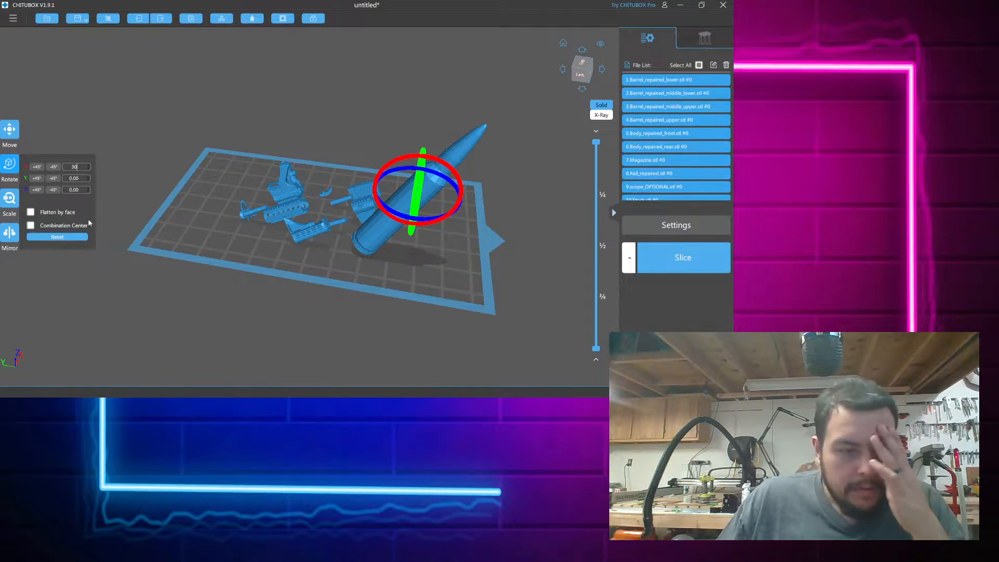
left_click(80, 238)
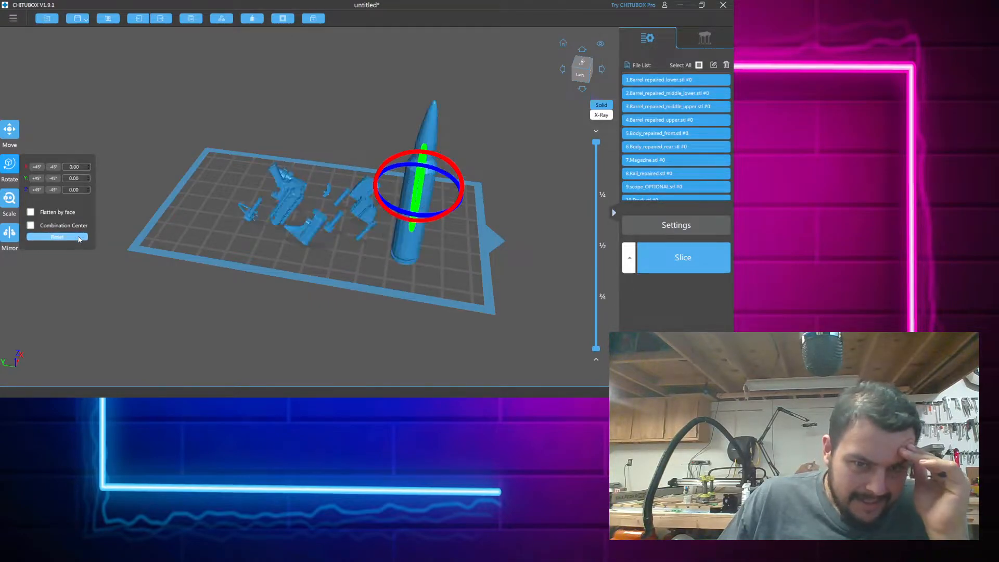
Deselect all the models, select only 556_nato_dummy_round, and rotate it 30° about the X axis
left_click(442, 267)
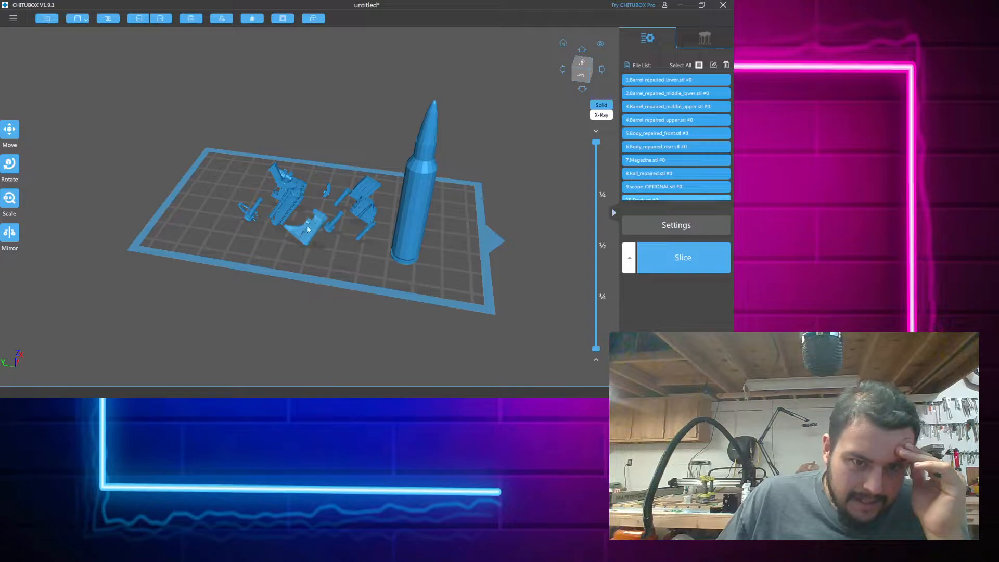
scroll(677, 146, "down", 3)
left_click(699, 65)
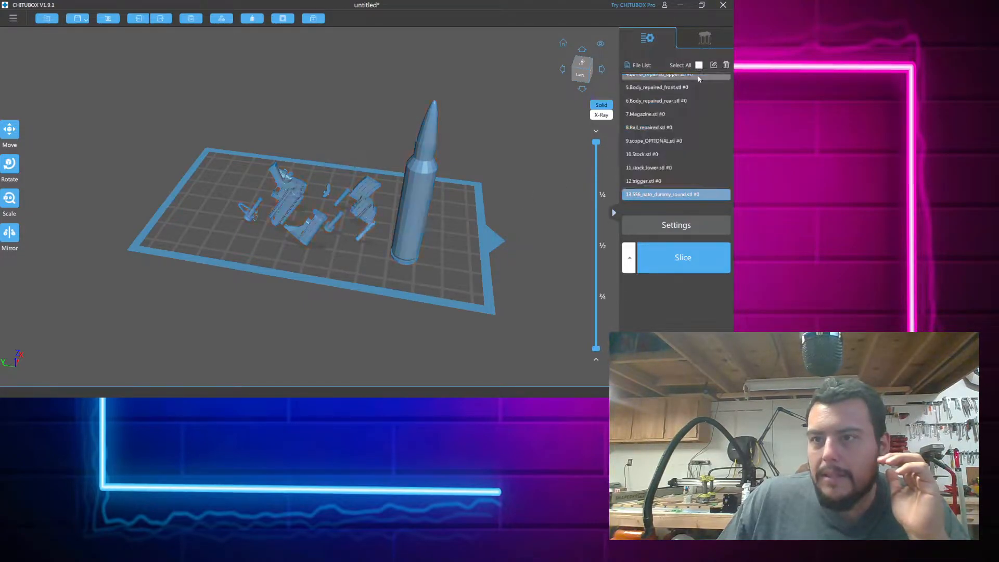
left_click(422, 228)
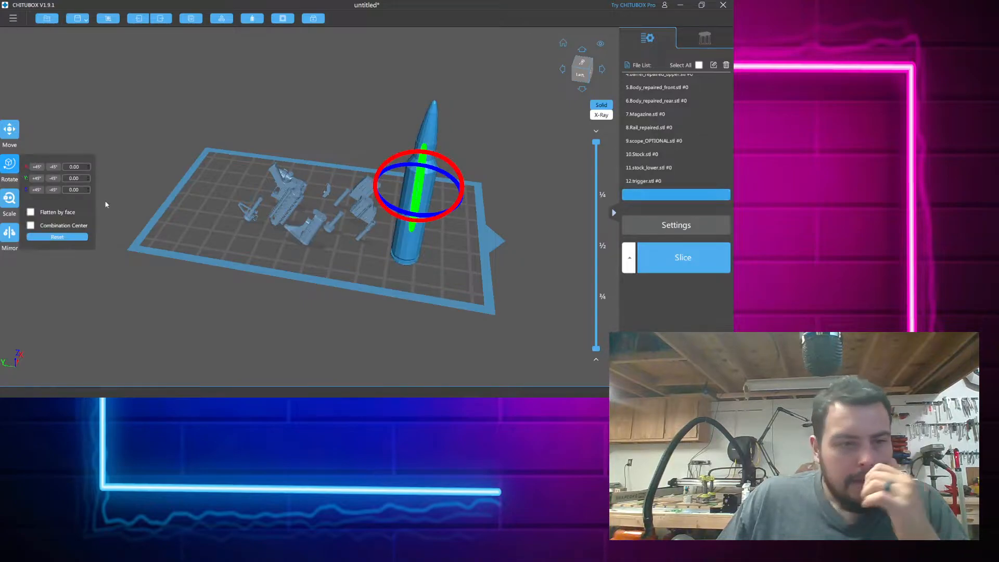
double_click(76, 166)
type("30")
key("Return")
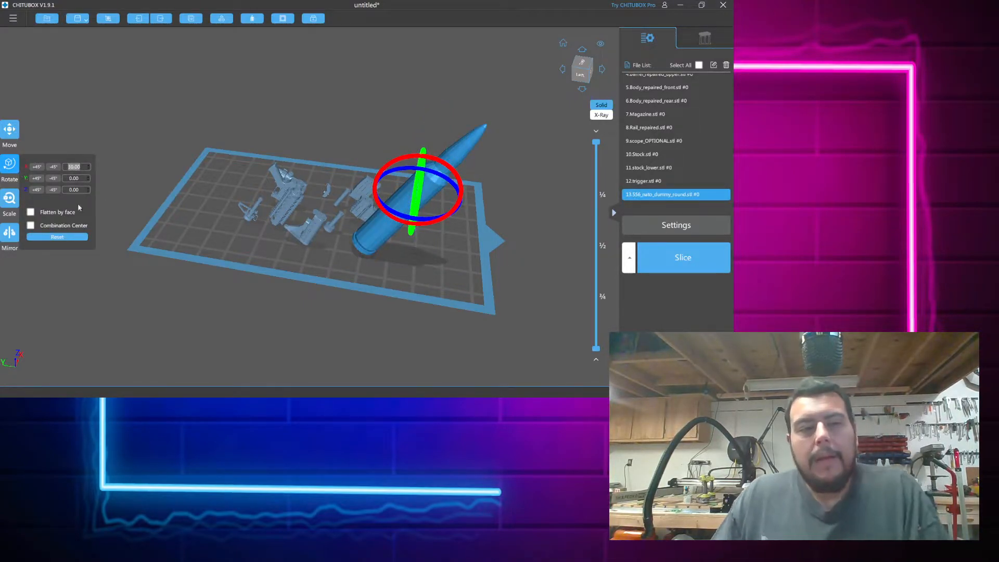
Move the tilted dummy round across the plate to sit beside the Rail_repaired part
left_click(145, 110)
scroll(389, 239, "up", 1)
middle_click_drag(407, 265, 415, 242)
right_click_drag(414, 242, 417, 216)
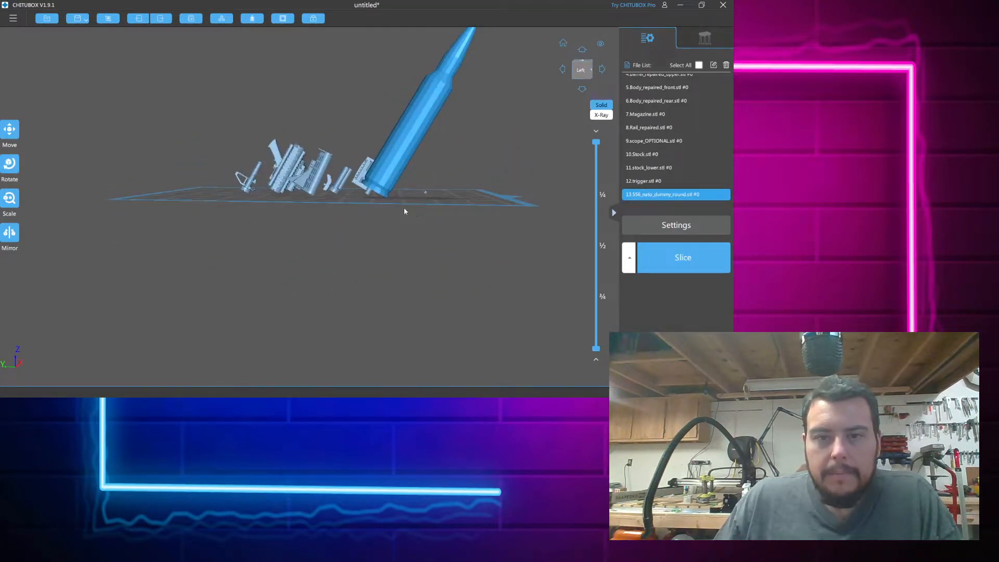
left_click(10, 164)
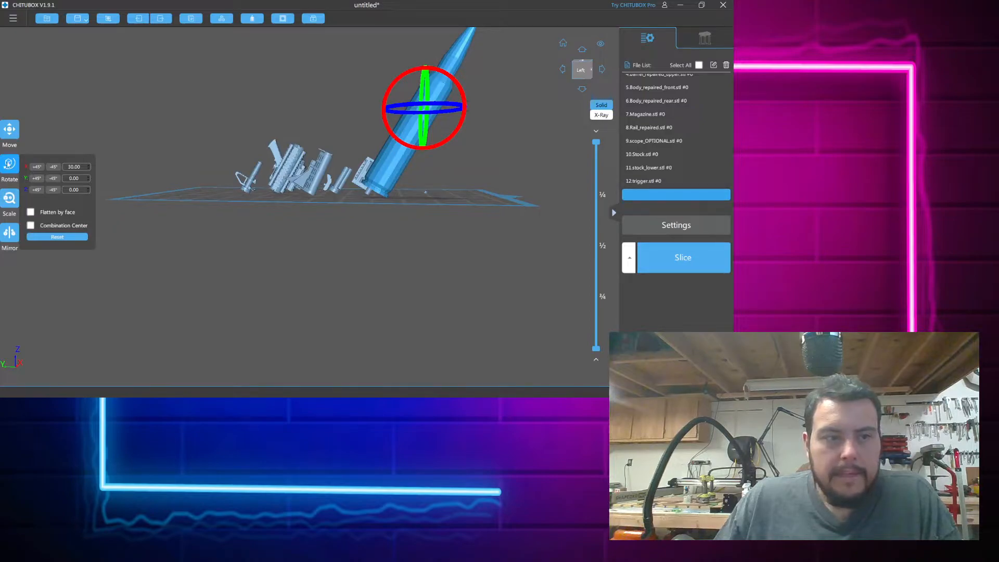
left_click(9, 130)
left_click(83, 156)
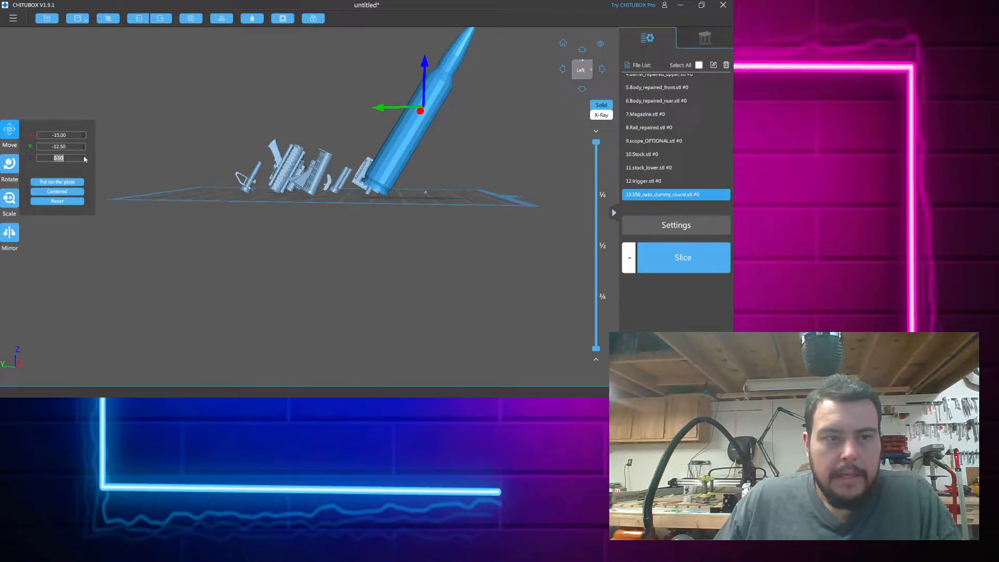
left_click(429, 250)
right_click_drag(428, 225, 385, 199)
left_click_drag(386, 200, 230, 186)
right_click_drag(427, 208, 328, 250)
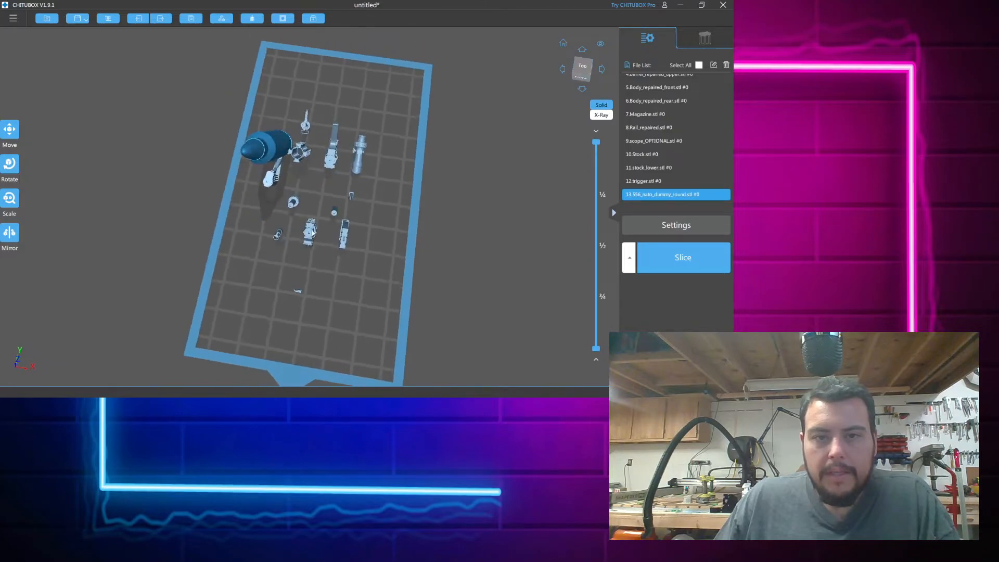
Shift the part next to the dummy round into the middle of the cluster and pull the trigger closer to the others
left_click_drag(268, 186, 307, 194)
middle_click_drag(297, 161, 298, 168)
left_click(297, 168)
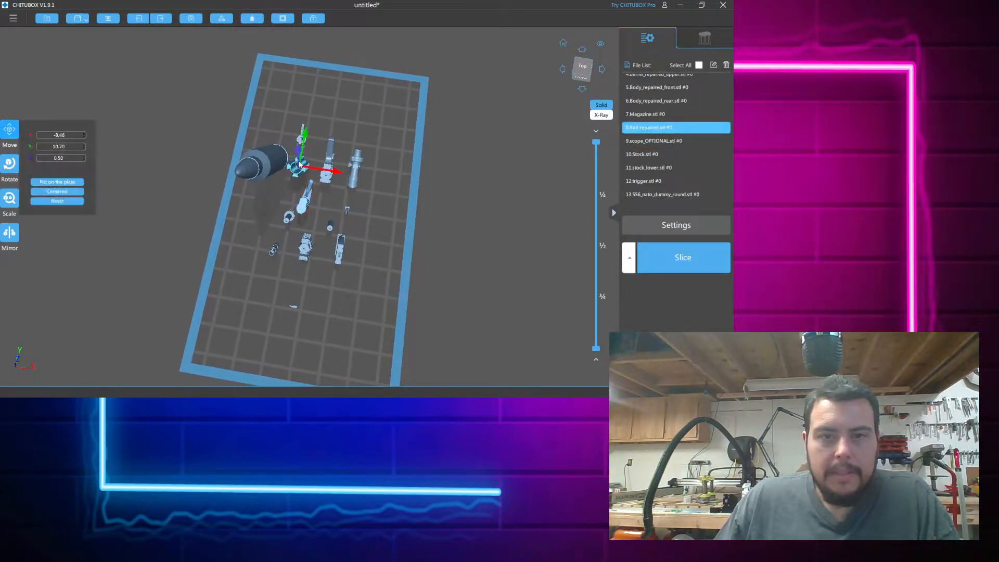
left_click_drag(297, 169, 287, 226)
left_click_drag(296, 308, 301, 290)
right_click_drag(355, 247, 366, 266)
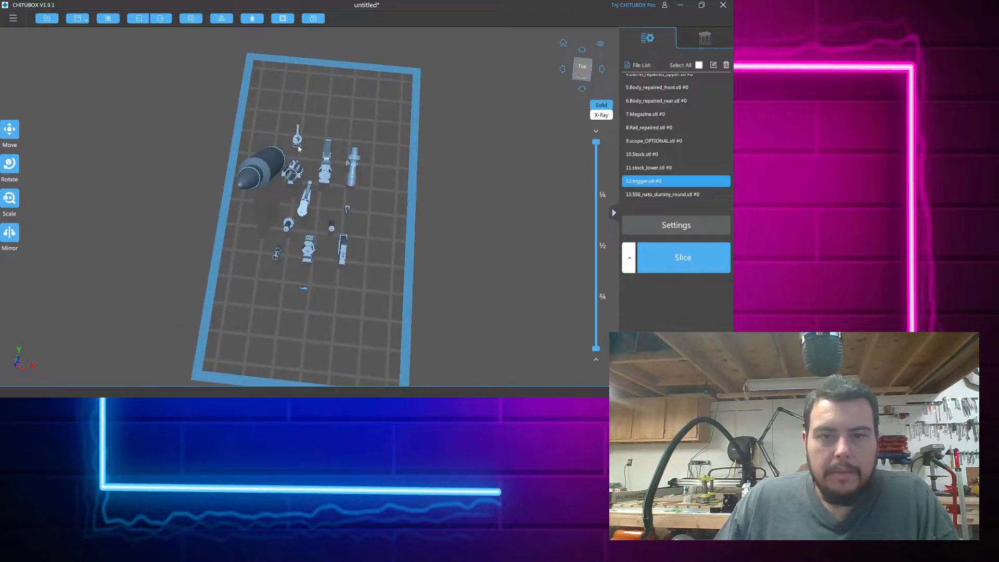
Hollow the dummy round inward with a 2 mm wall thickness and no infill structure
right_click_drag(299, 149, 248, 235)
left_click(317, 144)
left_click(248, 235)
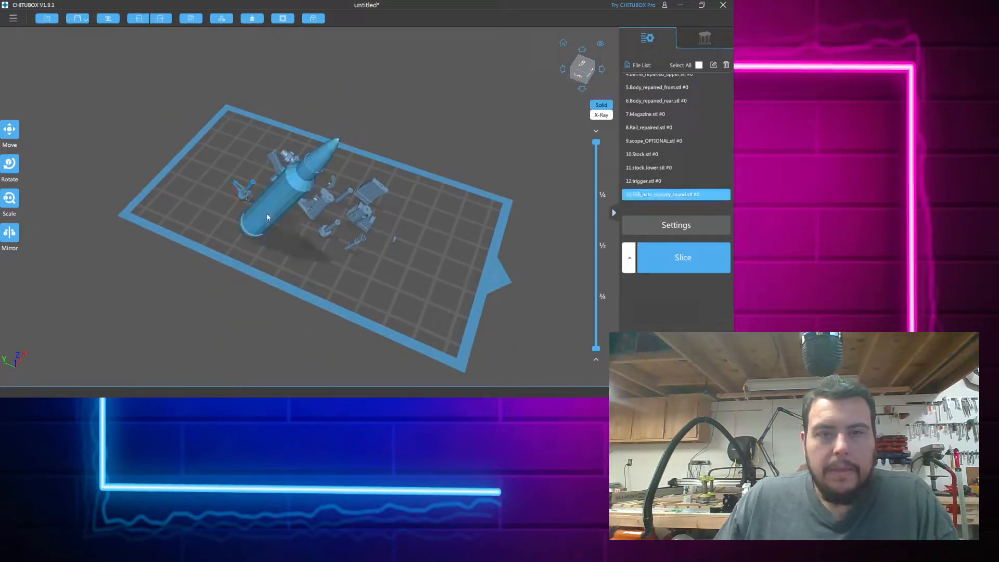
left_click(254, 21)
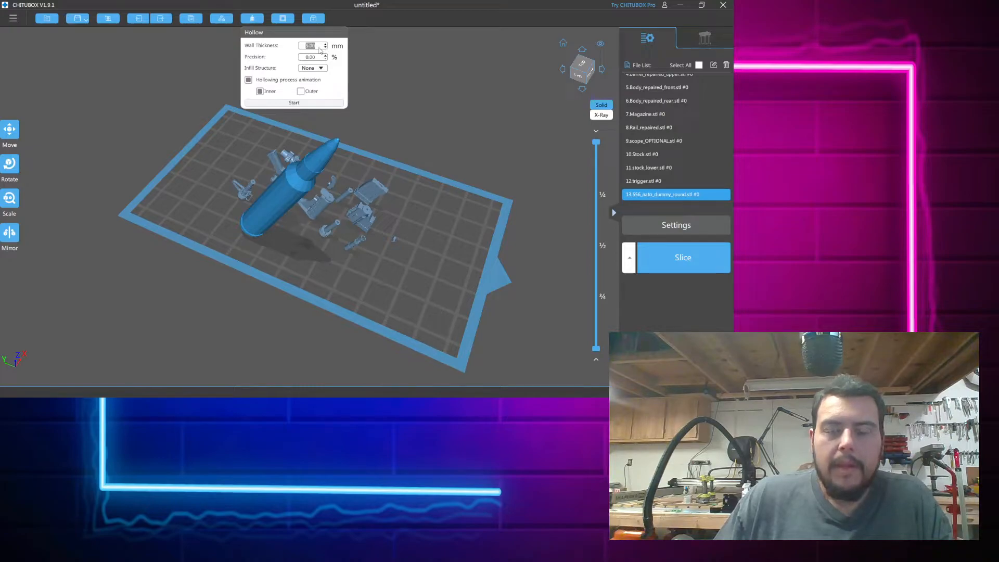
type("2")
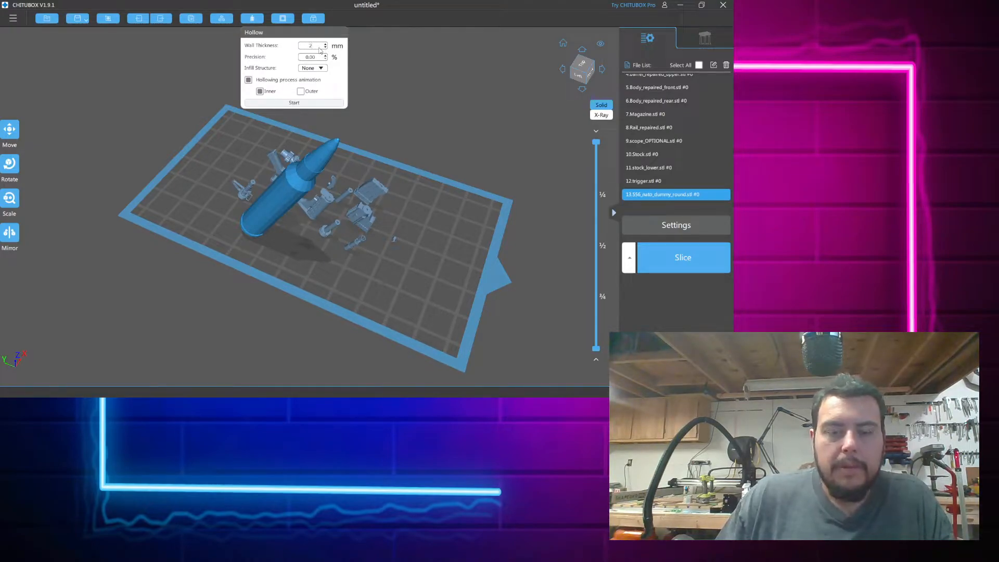
left_click(337, 103)
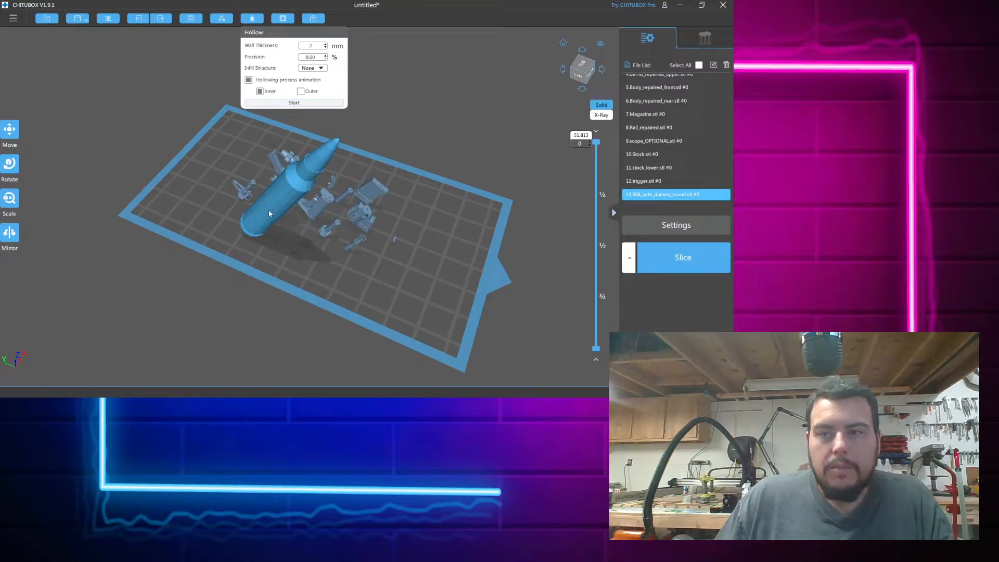
left_click(437, 128)
Dig a circular hole 3 mm in size and 3 mm deep into the flat base of the dummy round
right_click_drag(341, 271, 409, 195)
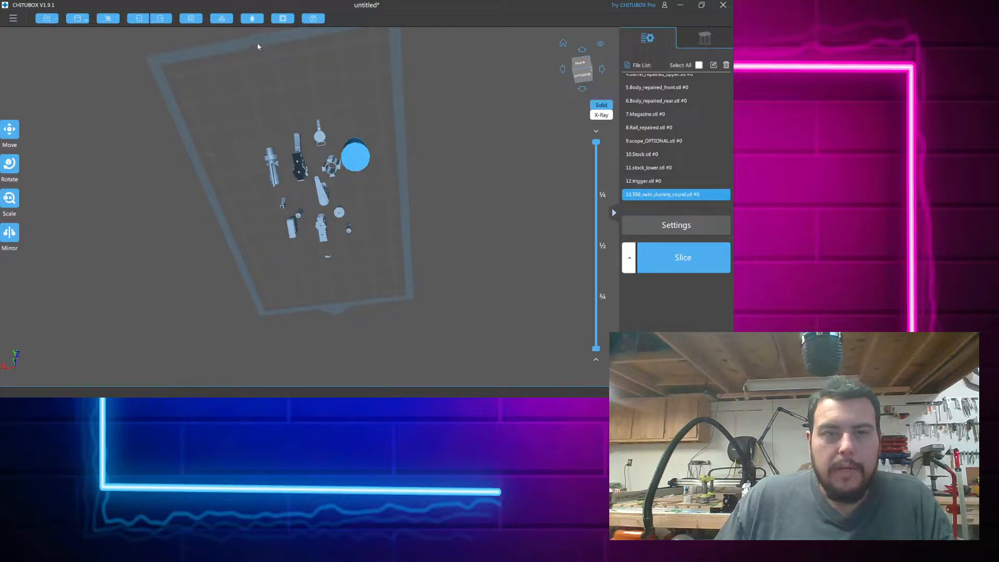
left_click(282, 18)
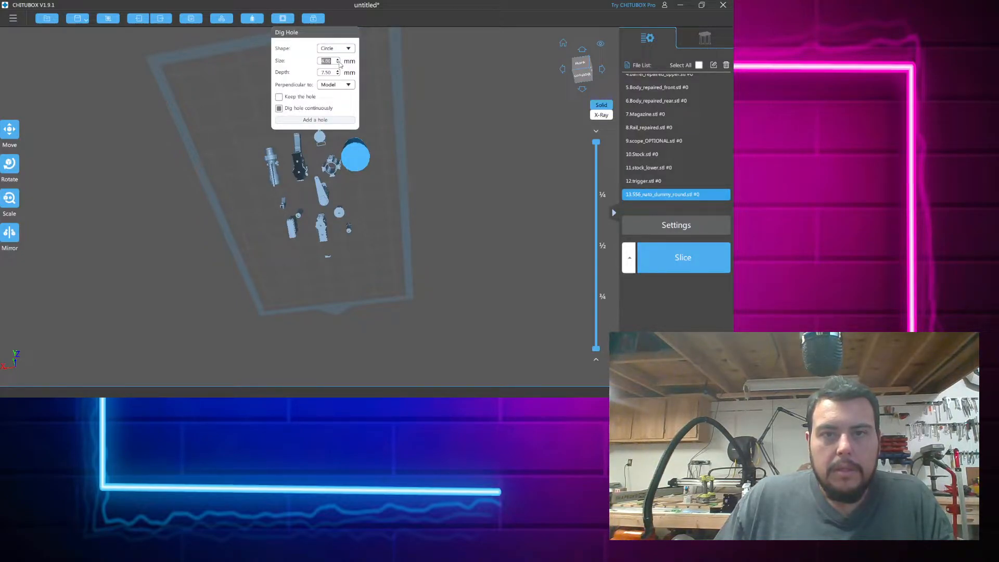
left_click(337, 63)
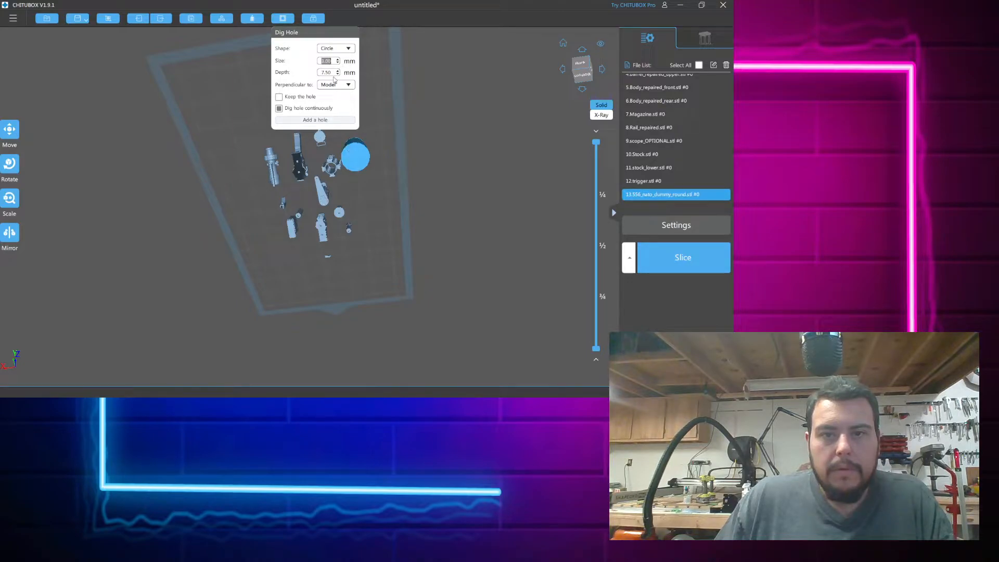
left_click(338, 75)
left_click(338, 74)
left_click(338, 75)
left_click(338, 74)
left_click(338, 74)
left_click(338, 74)
left_click(338, 75)
left_click(338, 75)
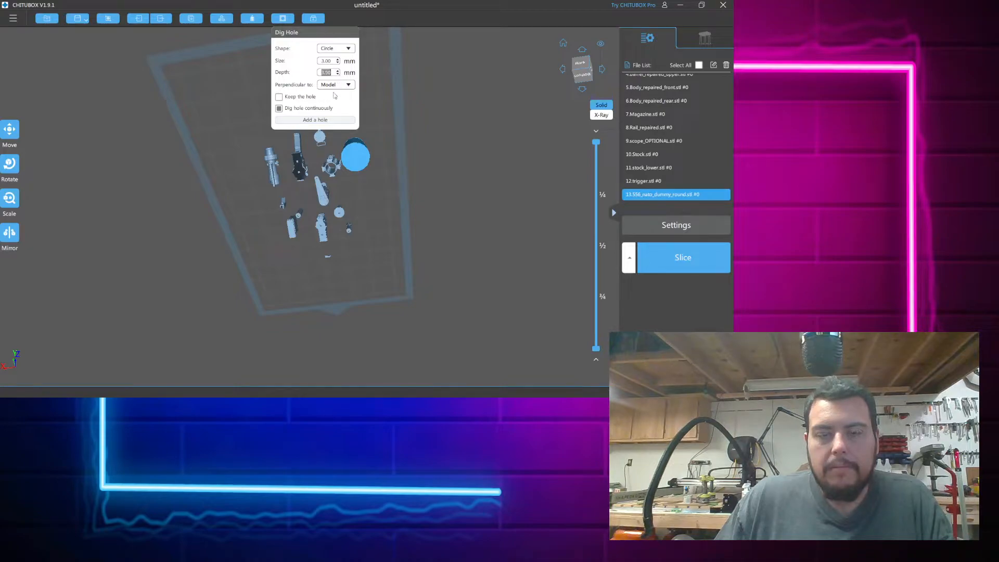
left_click(329, 122)
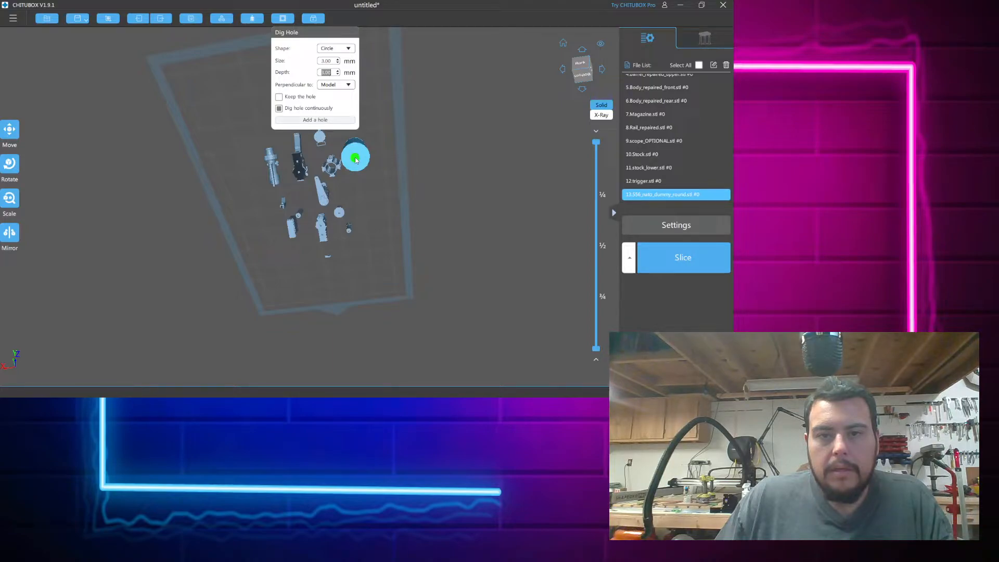
left_click(355, 158)
mouse_move(473, 169)
right_mouse_down()
mouse_move(421, 173)
mouse_move(431, 192)
mouse_move(432, 174)
right_mouse_up()
scroll(299, 152, "up", 10)
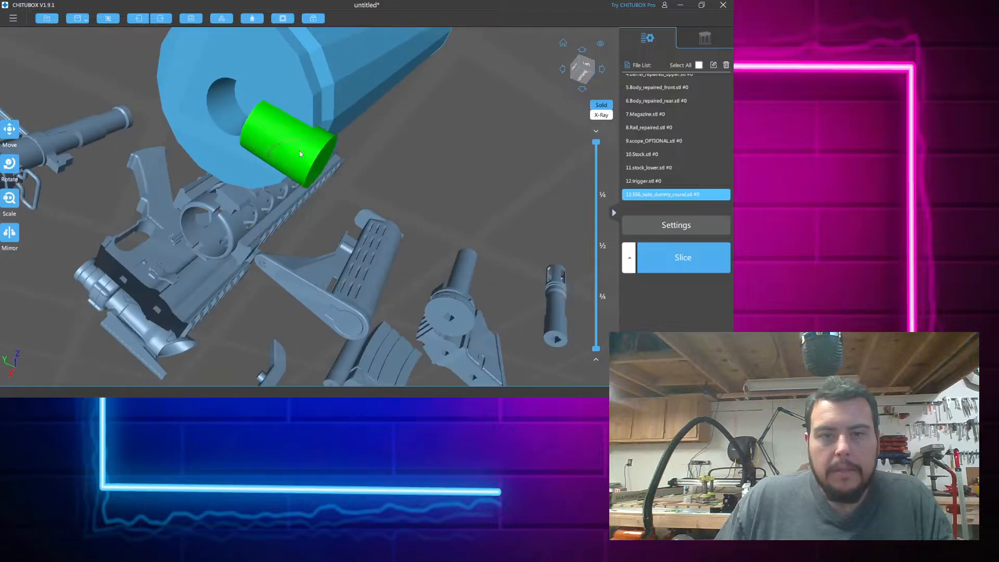
scroll(366, 156, "down", 10)
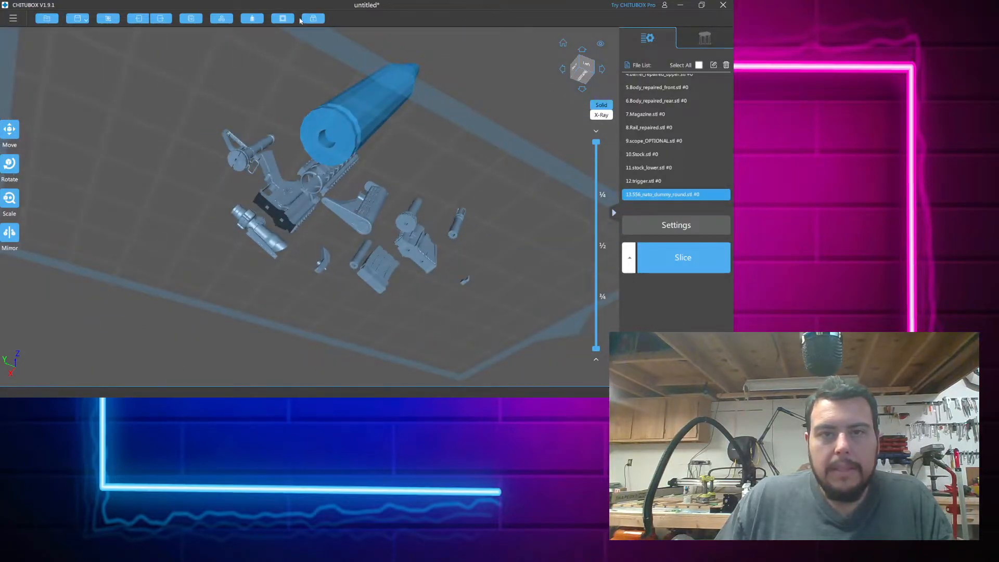
Examine the hollowed round and surrounding parts from several angles, and open the support settings
left_click(284, 19)
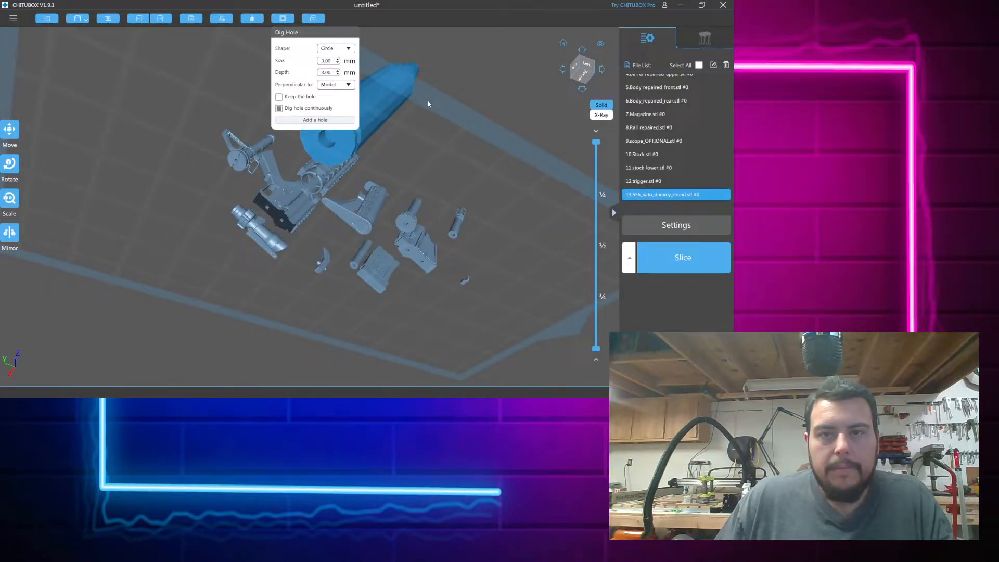
left_click(289, 23)
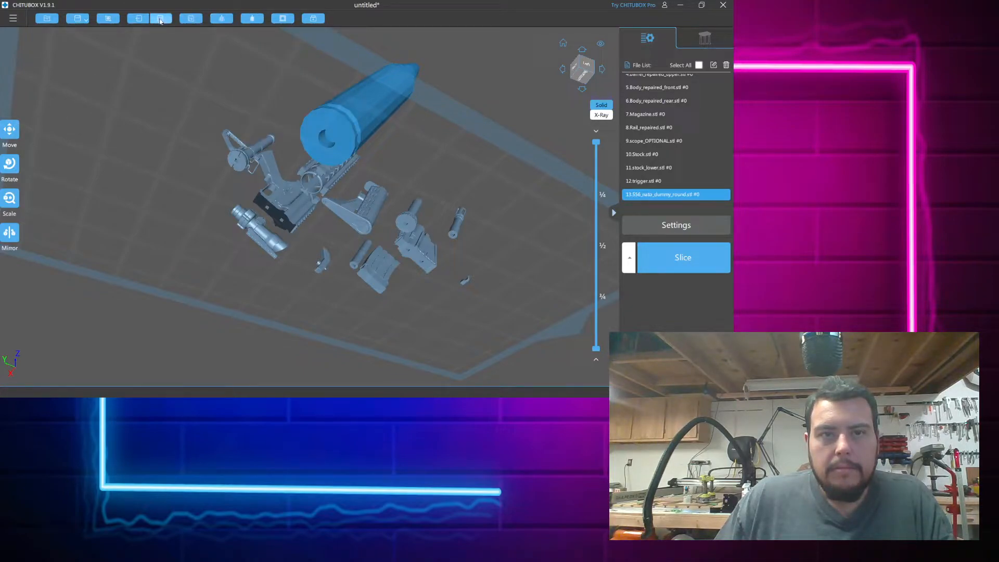
right_click_drag(436, 135, 410, 186)
left_click(10, 130)
left_click(107, 242)
right_click_drag(156, 238, 196, 181)
right_click_drag(489, 97, 437, 156)
right_click_drag(429, 116, 328, 242)
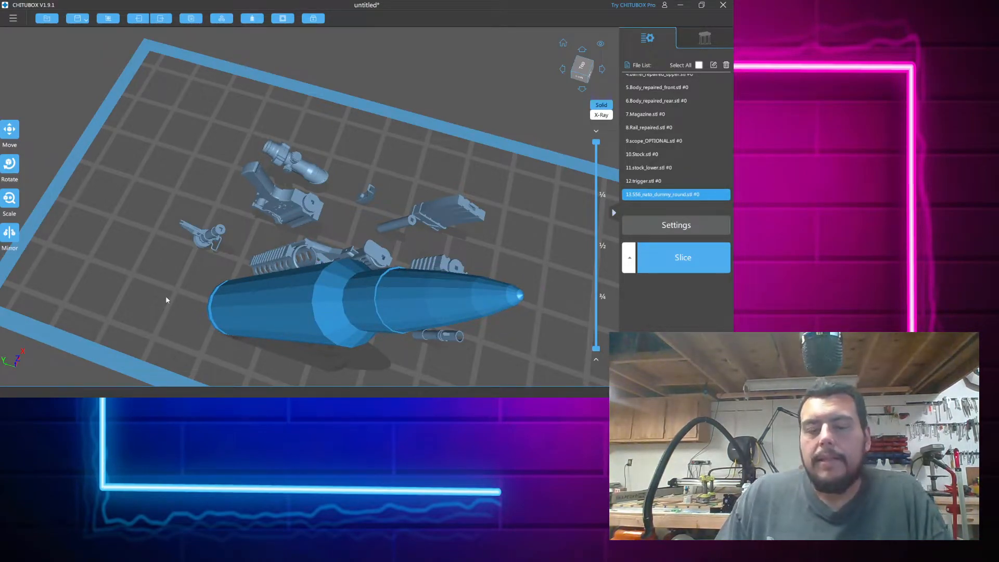
right_click_drag(533, 347, 525, 315)
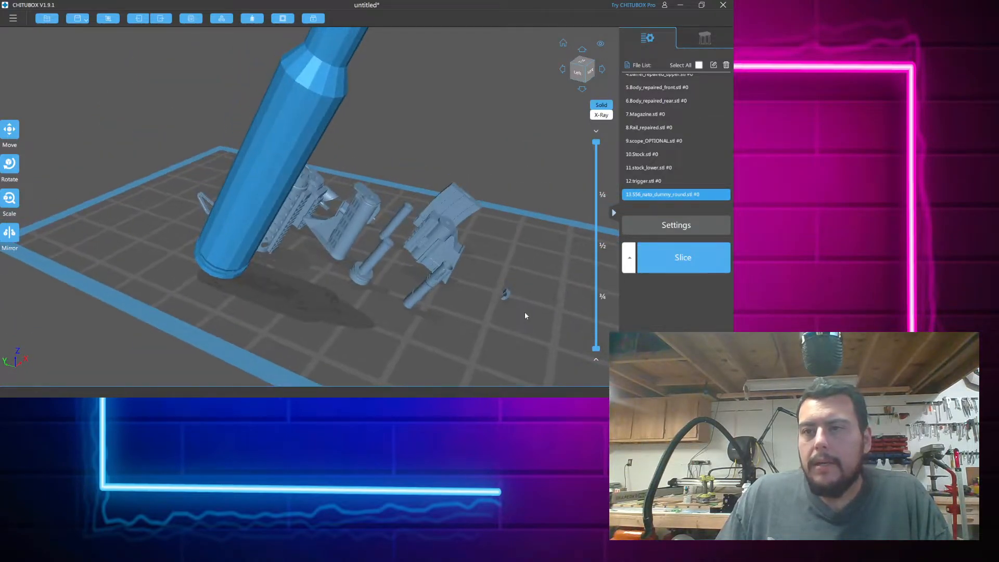
left_click(705, 37)
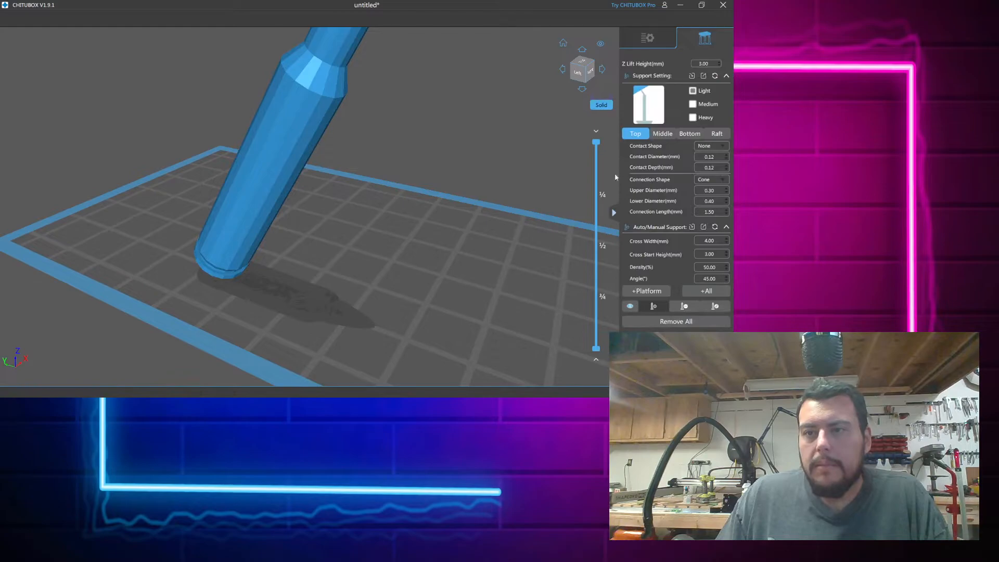
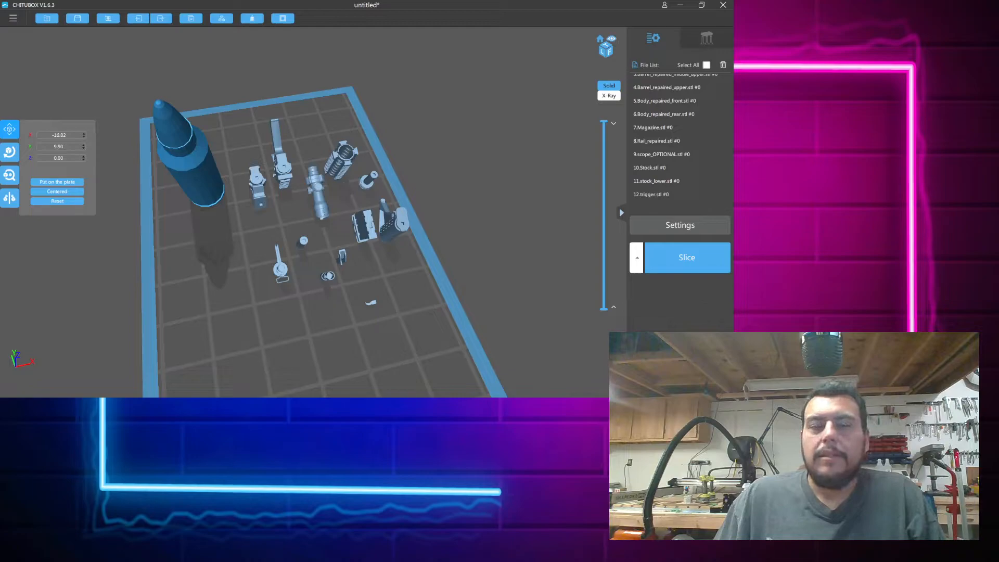
Rearrange the loose parts nearer the upright round, placing Body_repaired_rear at about X -1, Y 23
left_click(294, 310)
left_click_drag(294, 310, 425, 324)
left_click_drag(304, 240, 328, 237)
mouse_move(308, 347)
left_mouse_down()
mouse_move(326, 345)
mouse_move(301, 344)
left_mouse_up()
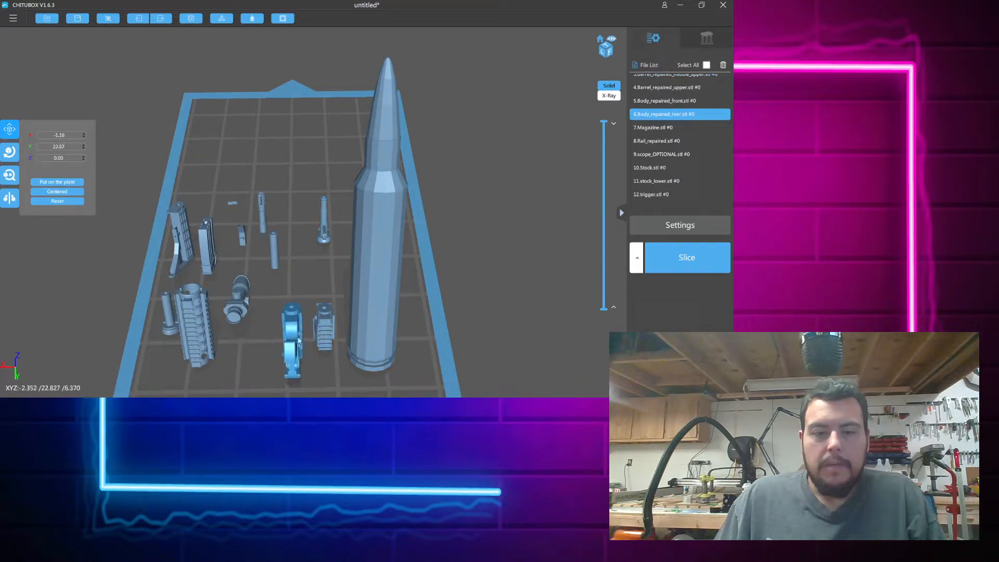
Pull two slender barrel pieces, the scope and a small part closer to the body parts and the round
left_click_drag(277, 257, 308, 299)
left_click_drag(275, 242, 307, 258)
left_click_drag(250, 313, 275, 342)
left_click(255, 251)
left_click_drag(256, 253, 296, 246)
Move the Magazine to about X 4 behind the scope and Rail_repaired to about X 14, Y 20
left_click_drag(233, 277, 293, 290)
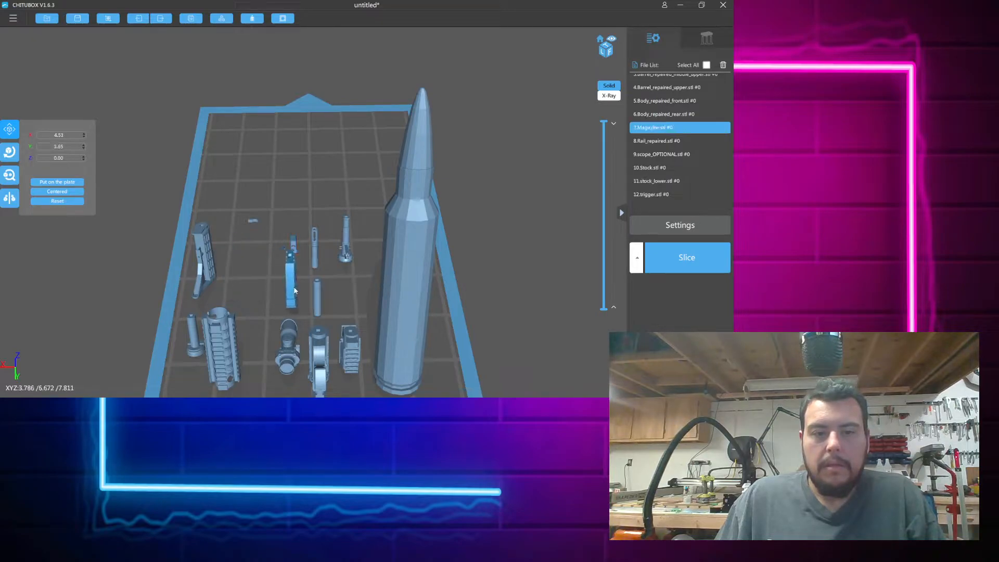
right_click_drag(406, 333, 377, 324)
left_click(247, 355)
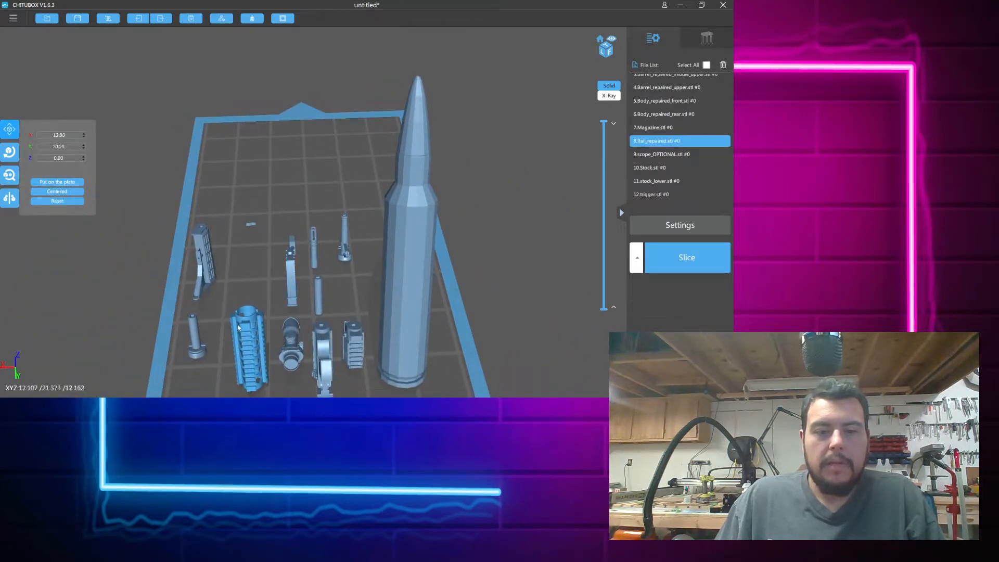
Move the Stock to about X 13, Y -3, and pull the trigger and neighbouring small parts closer to the group
left_click_drag(213, 275, 262, 261)
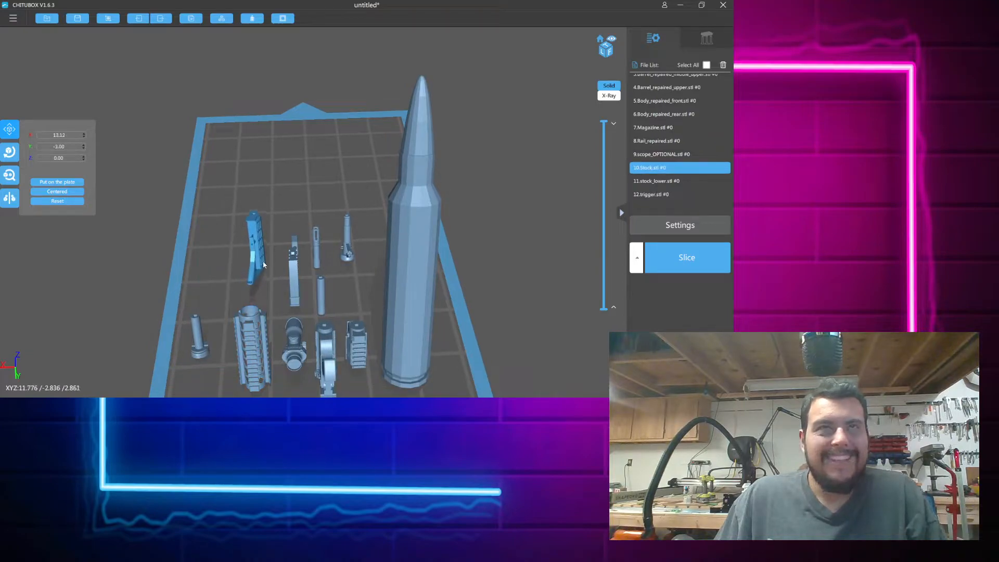
right_click_drag(228, 343, 311, 327)
left_click_drag(415, 319, 373, 288)
right_click_drag(409, 311, 380, 336)
left_click_drag(388, 331, 318, 326)
right_click_drag(317, 326, 364, 337)
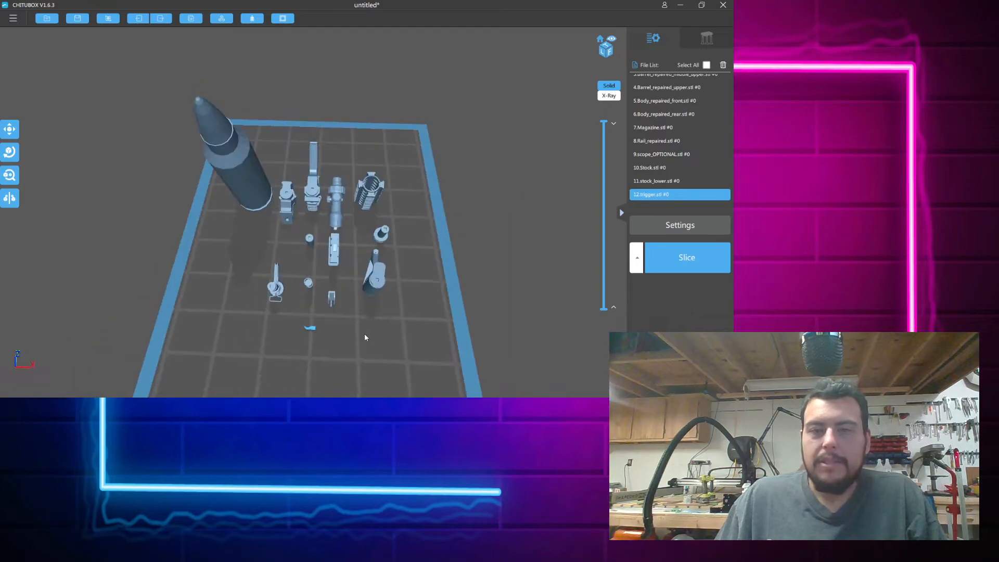
Generate light automatic supports from the platform at 70% density and 45° angle, first for the trigger alone, then for all selected models
left_click(708, 40)
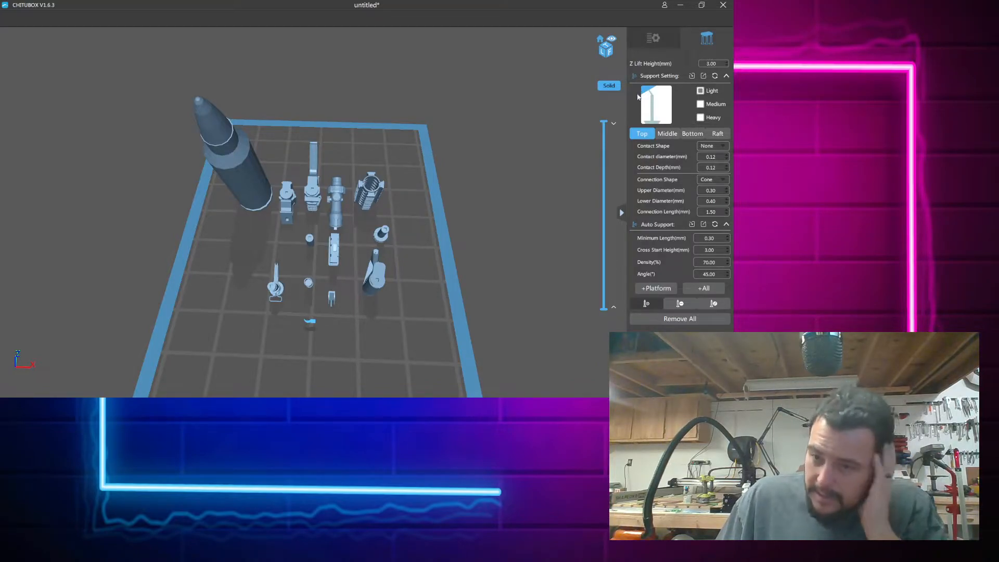
left_click(668, 291)
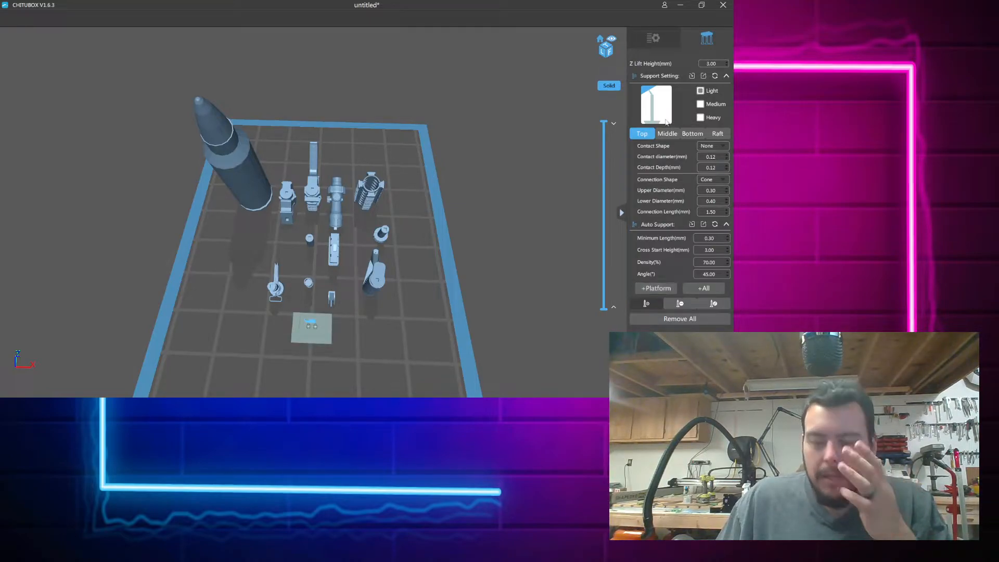
left_click(653, 40)
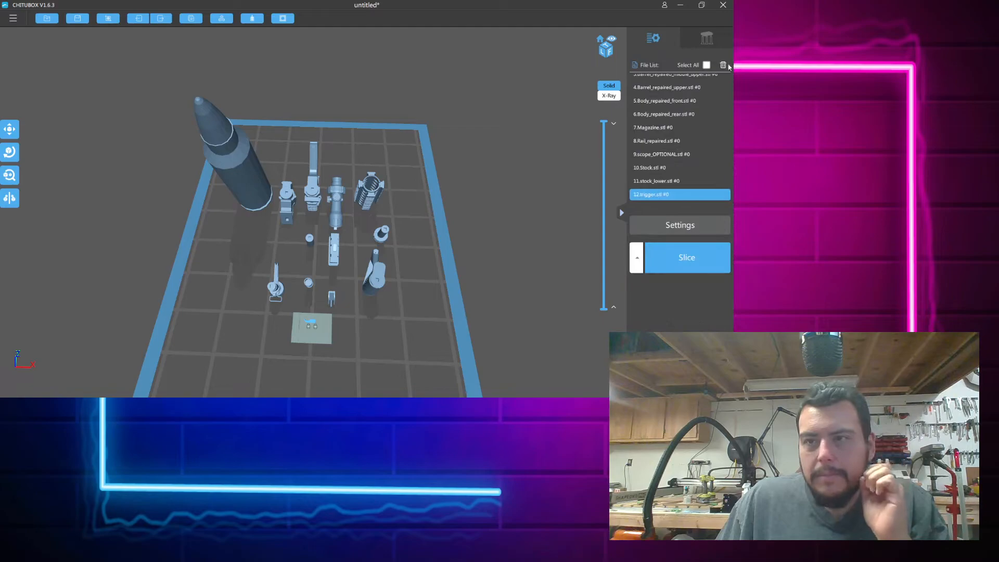
left_click(706, 66)
left_click(706, 40)
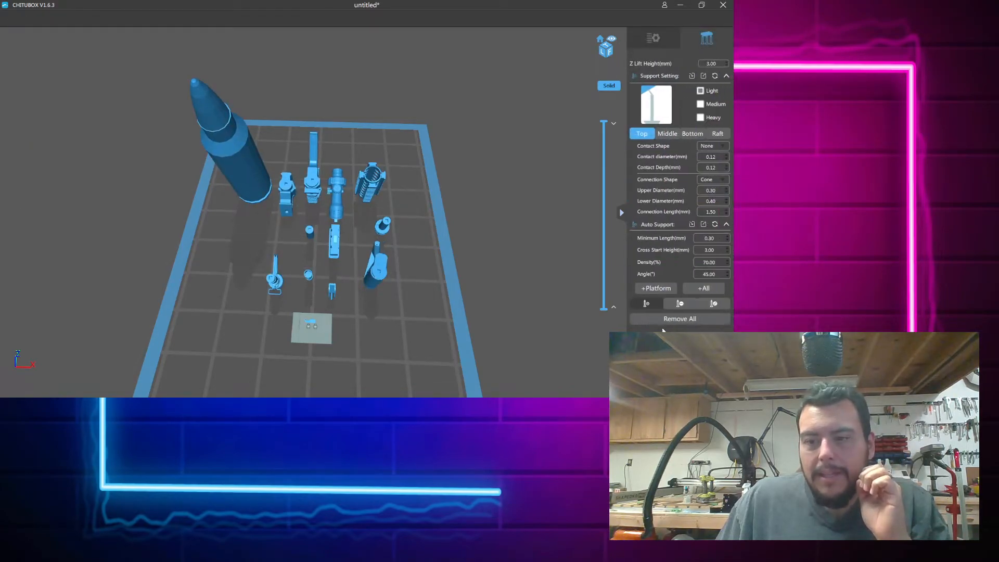
left_click(656, 289)
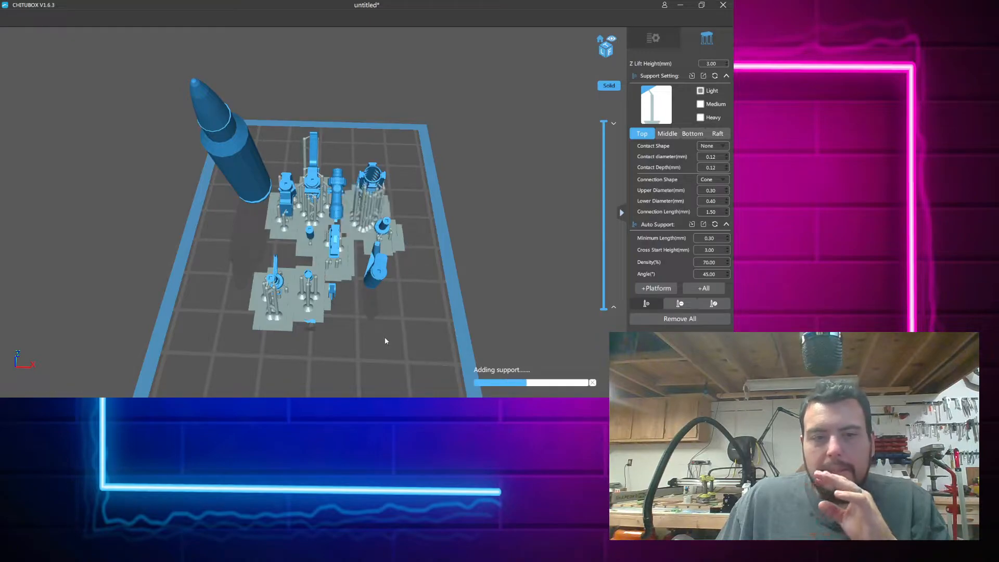
Inspect the generated supports and manually add extra light supports beneath the magazine, stock and slender barrel pieces
left_click_drag(382, 345, 431, 337)
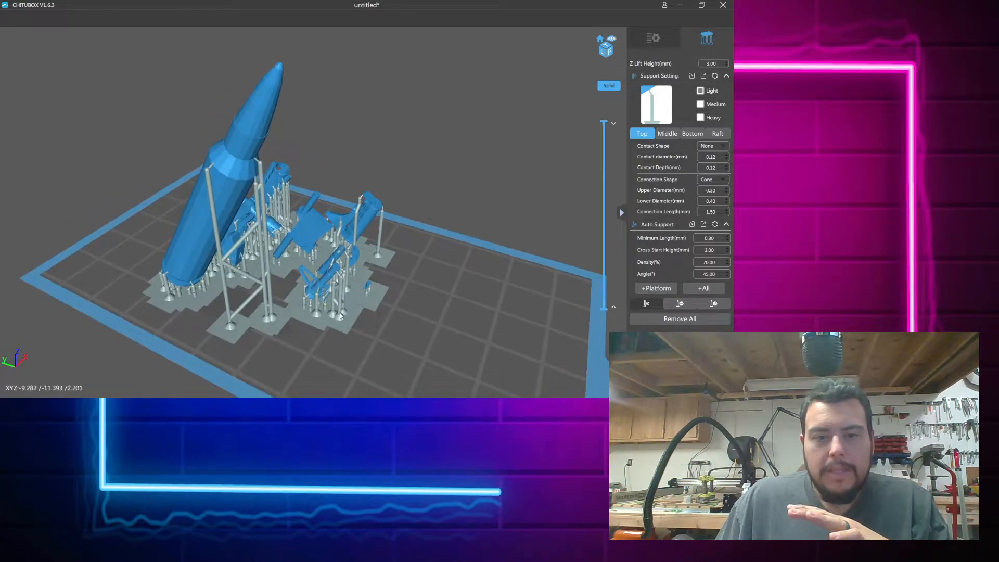
scroll(341, 316, "up", 4)
mouse_move(309, 358)
right_mouse_down()
mouse_move(300, 282)
mouse_move(316, 281)
mouse_move(316, 344)
right_mouse_up()
scroll(338, 267, "up", 3)
right_click_drag(338, 267, 405, 230)
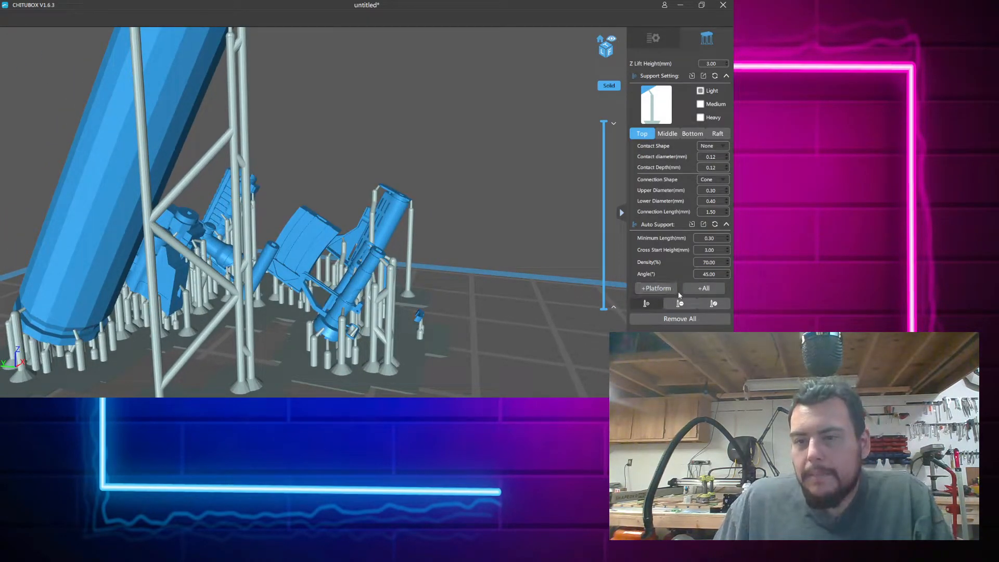
left_click(646, 304)
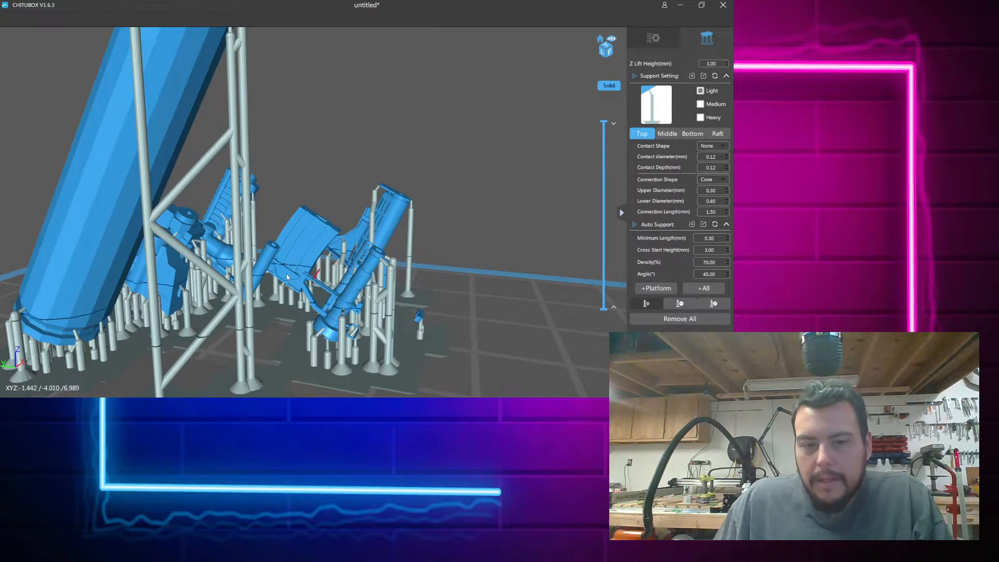
mouse_move(282, 325)
right_mouse_down()
mouse_move(261, 324)
mouse_move(272, 328)
right_mouse_up()
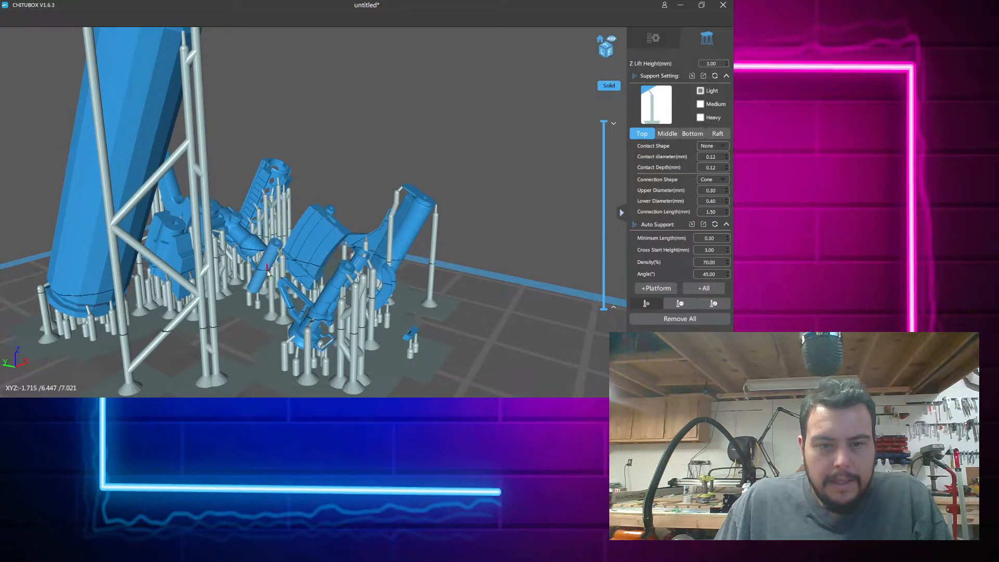
right_click_drag(263, 326, 342, 297)
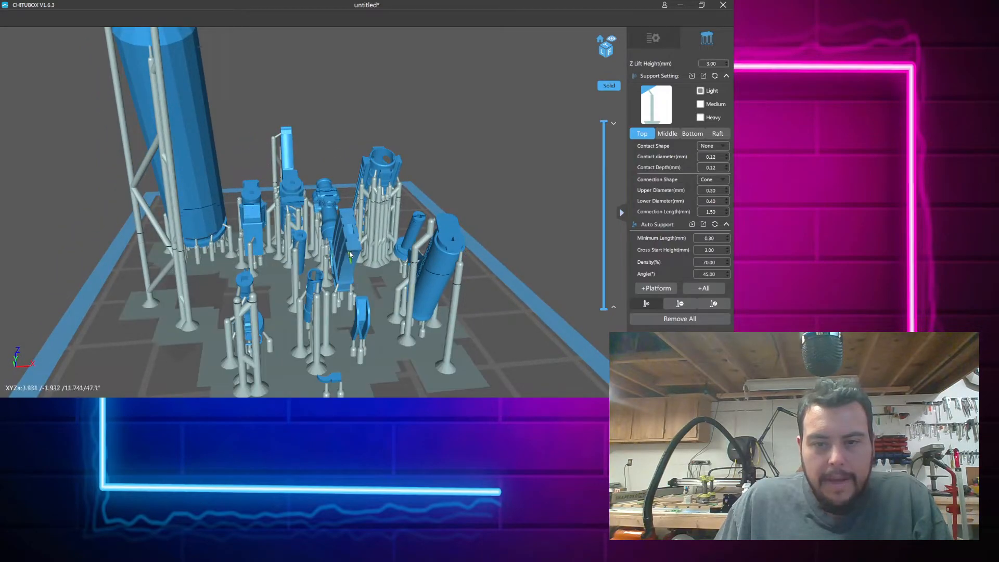
right_click_drag(372, 297, 442, 285)
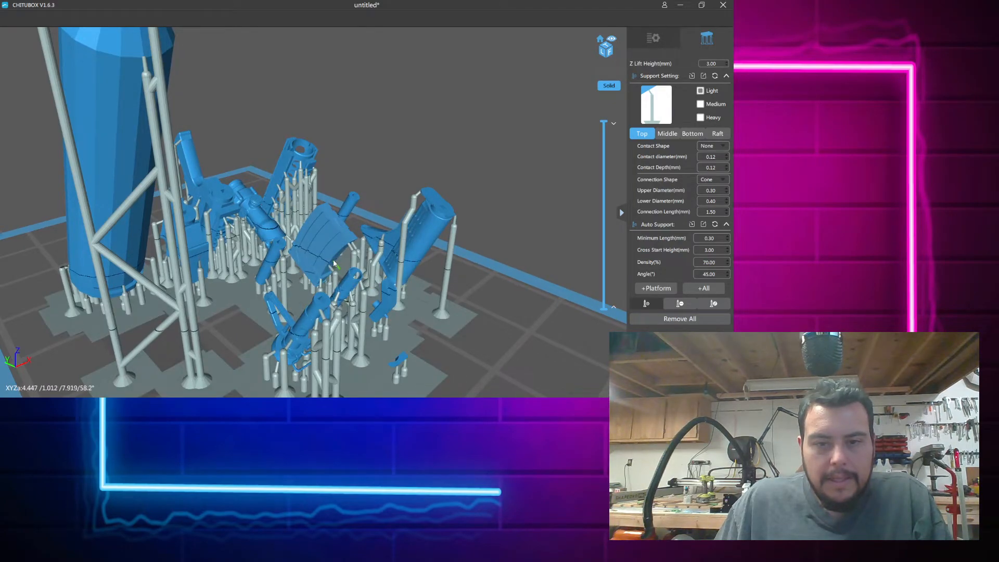
right_click_drag(337, 266, 391, 284)
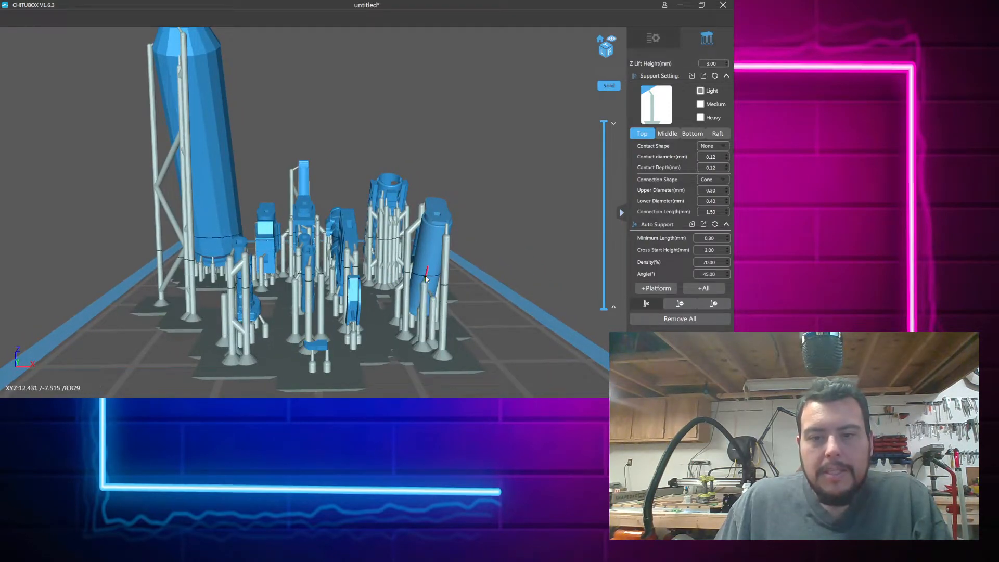
right_click_drag(466, 268, 449, 241)
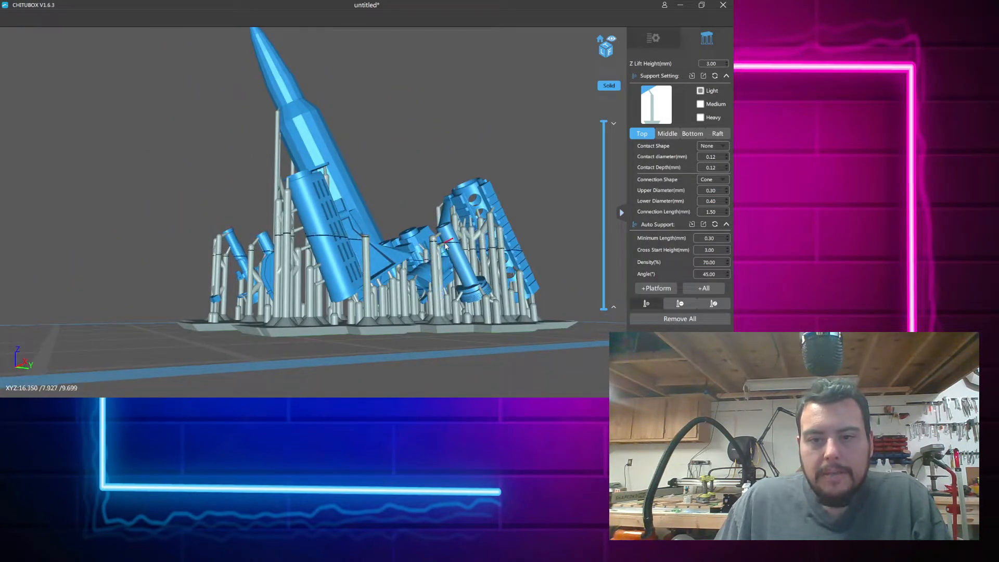
right_click_drag(479, 295, 424, 301)
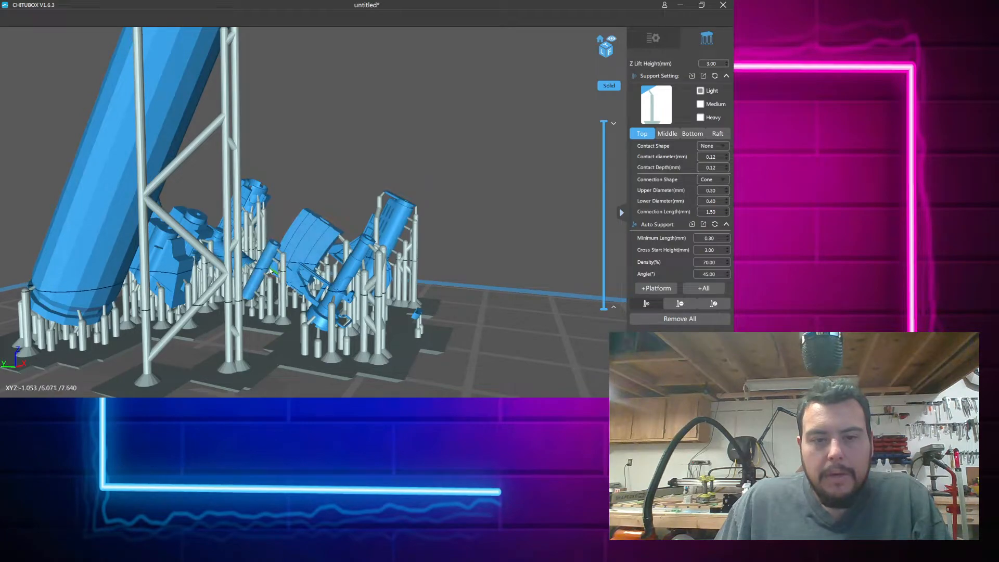
Add a light support under the lower end of the tilted barrel piece with the open loop
right_click_drag(365, 326, 354, 294)
scroll(350, 298, "up", 3)
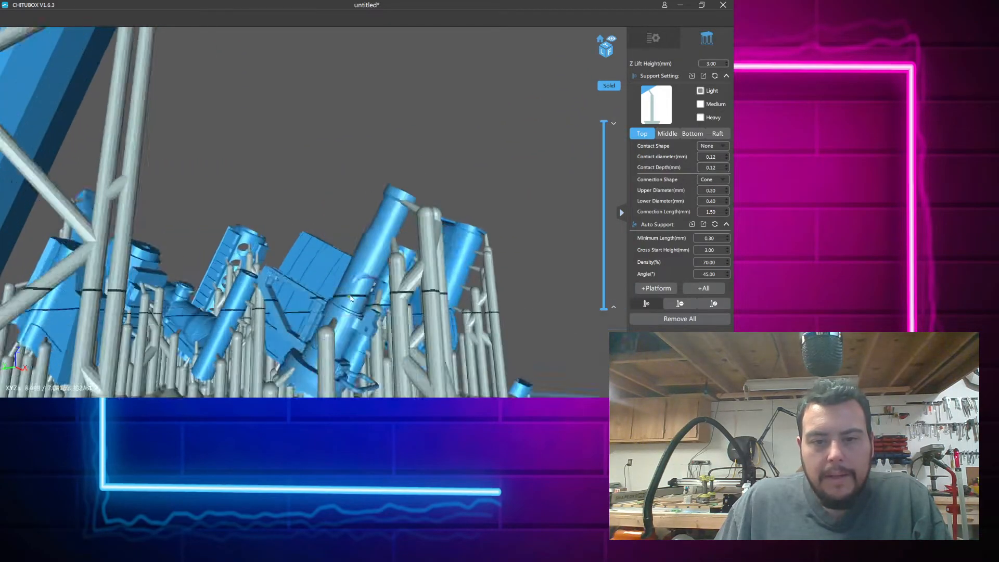
right_click_drag(364, 359, 313, 311)
scroll(396, 334, "up", 2)
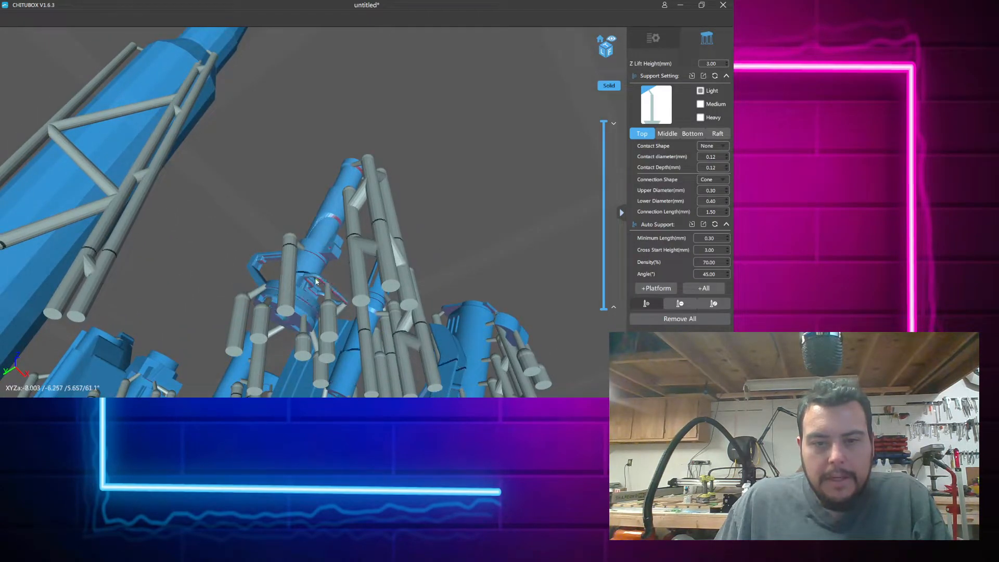
mouse_move(317, 279)
right_mouse_down()
mouse_move(323, 229)
mouse_move(323, 282)
right_mouse_up()
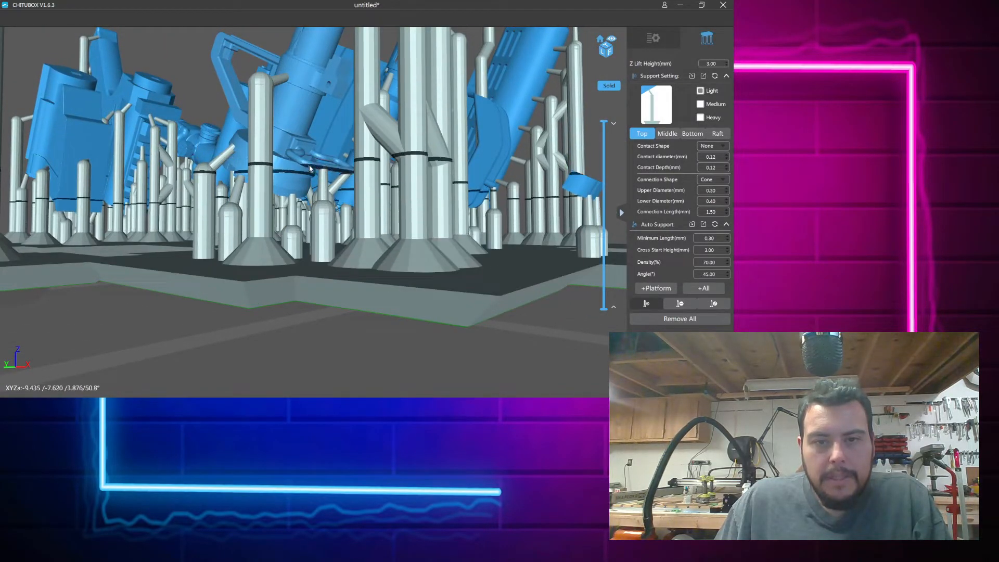
left_click(309, 170)
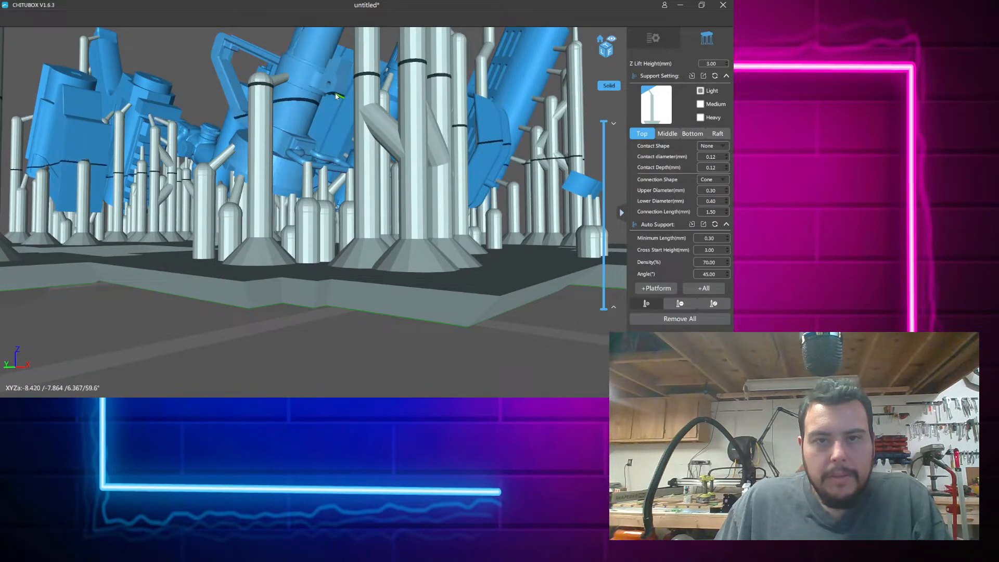
right_click_drag(337, 108, 411, 171)
scroll(406, 166, "up", 2)
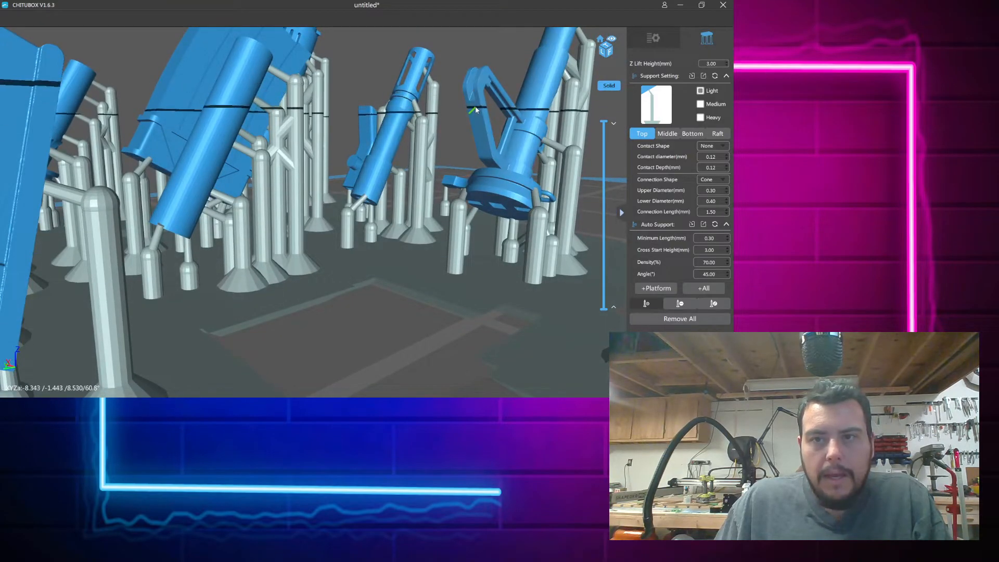
Check the underside of the narrow stock_lower part and add extra light supports beneath the small trigger
right_click_drag(520, 191, 486, 184)
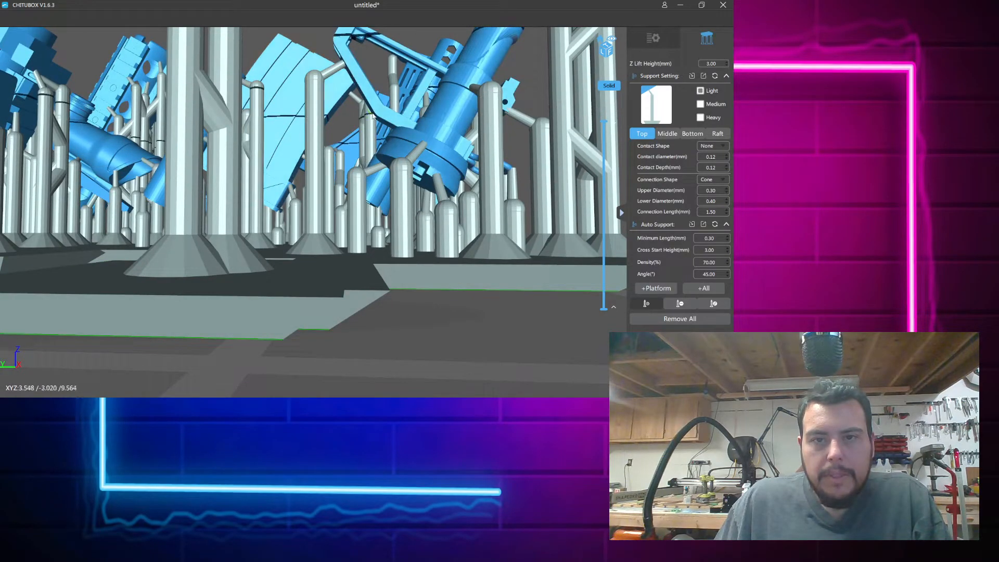
right_click_drag(419, 182, 348, 200)
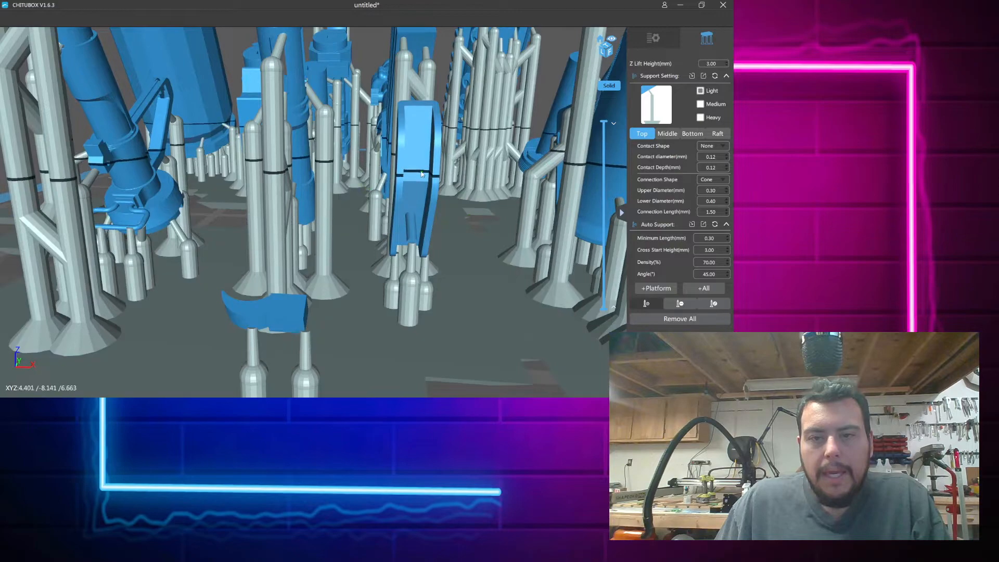
right_click_drag(417, 173, 475, 252)
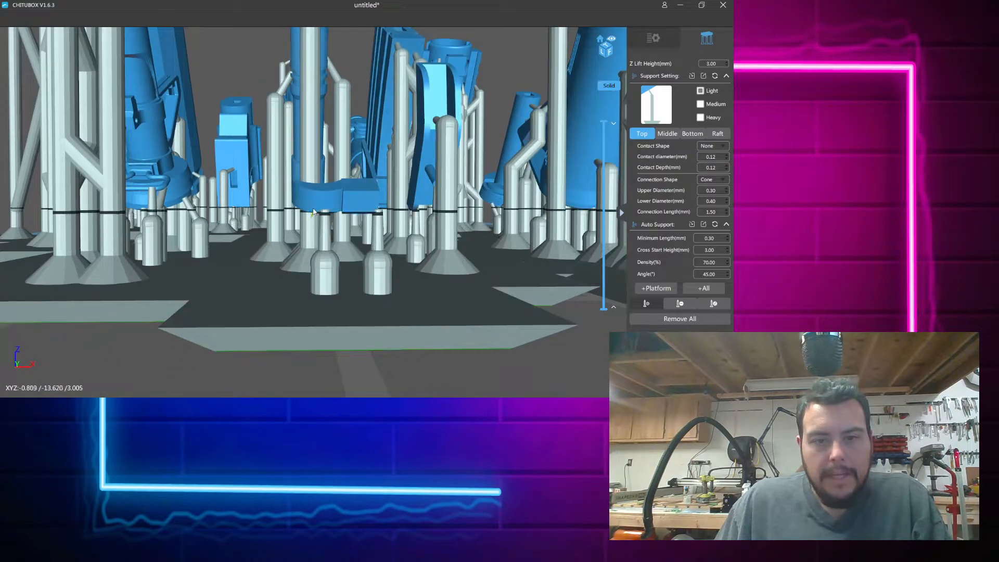
right_click_drag(366, 233, 538, 208)
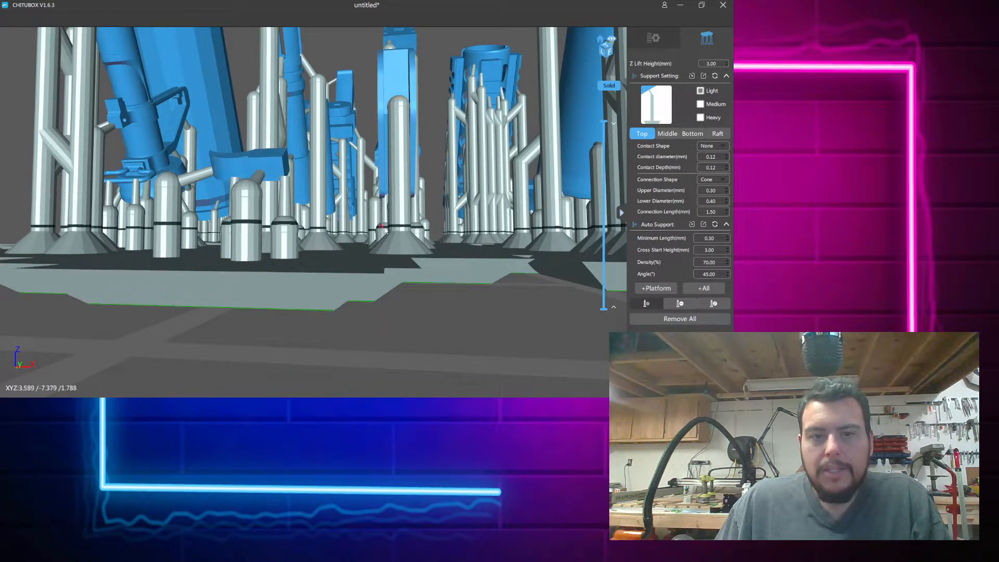
Check the stock, rail and body parts from below and add light supports where their undersides lack them
scroll(442, 214, "down", 5)
right_click_drag(476, 214, 419, 201)
scroll(402, 240, "up", 5)
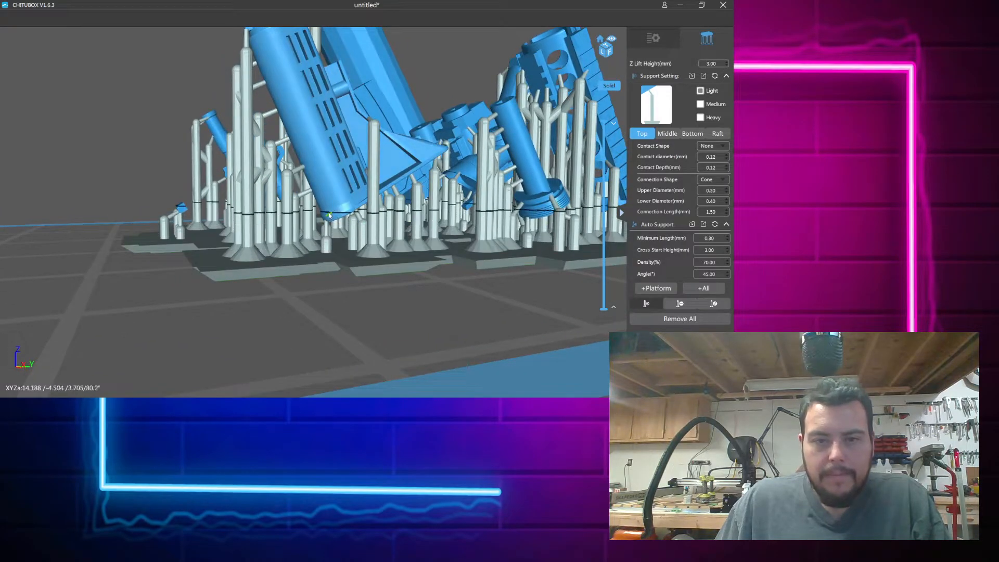
right_click_drag(328, 215, 531, 242)
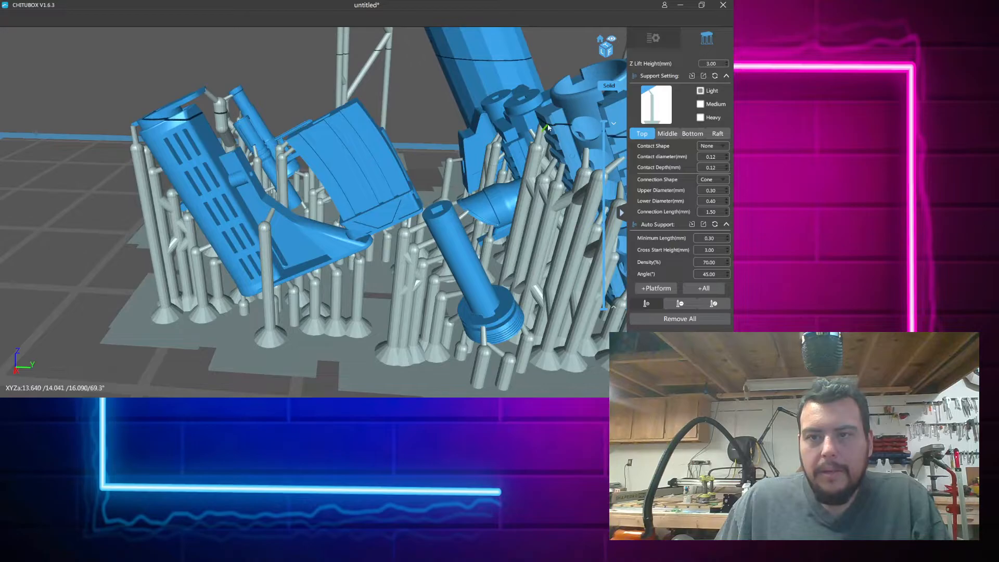
right_click_drag(594, 181, 255, 205)
scroll(409, 182, "down", 3)
scroll(409, 181, "down", 5)
scroll(250, 201, "up", 5)
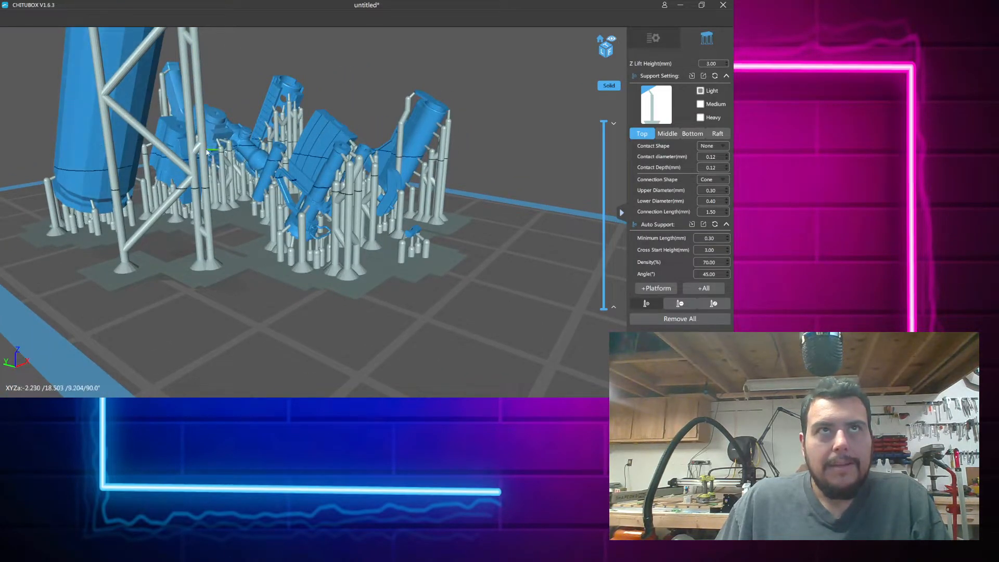
scroll(185, 172, "up", 3)
scroll(186, 172, "down", 3)
Add a row of light supports along the underside of the tilted round, continuing up towards its shoulder and tip
right_click_drag(224, 207, 138, 193)
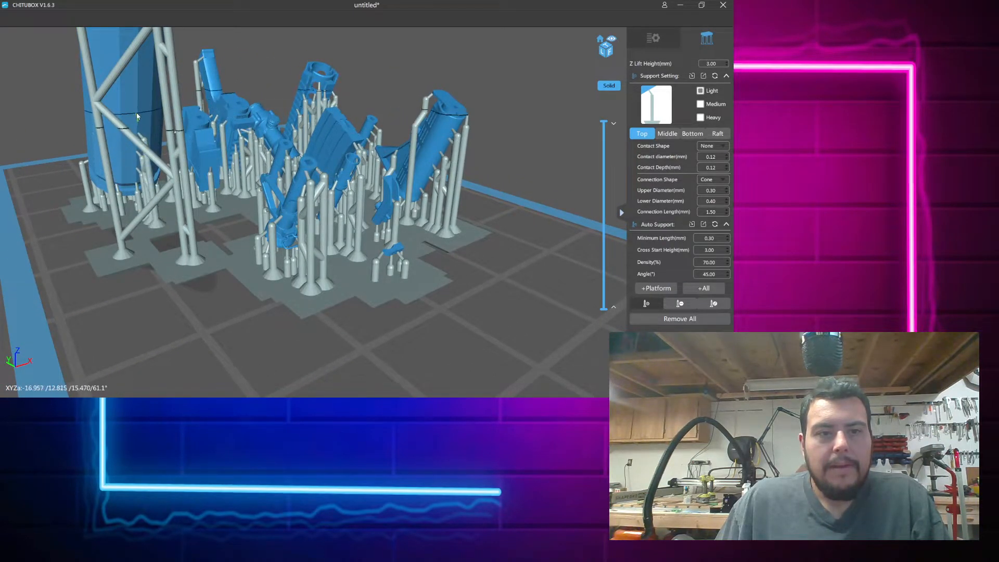
right_click_drag(144, 90, 156, 103)
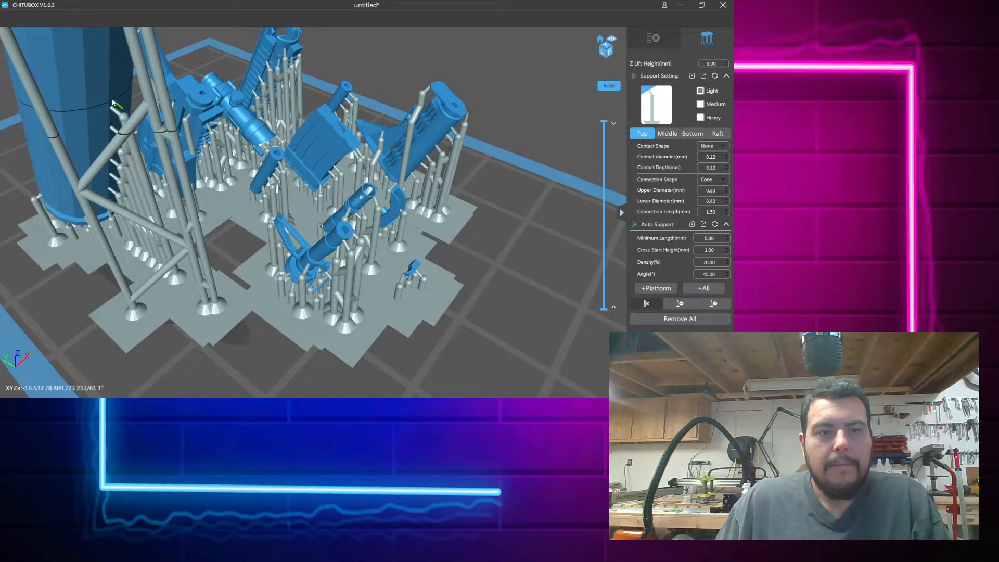
left_click(112, 70)
left_click(112, 50)
scroll(168, 154, "down", 3)
right_click_drag(203, 161, 214, 153)
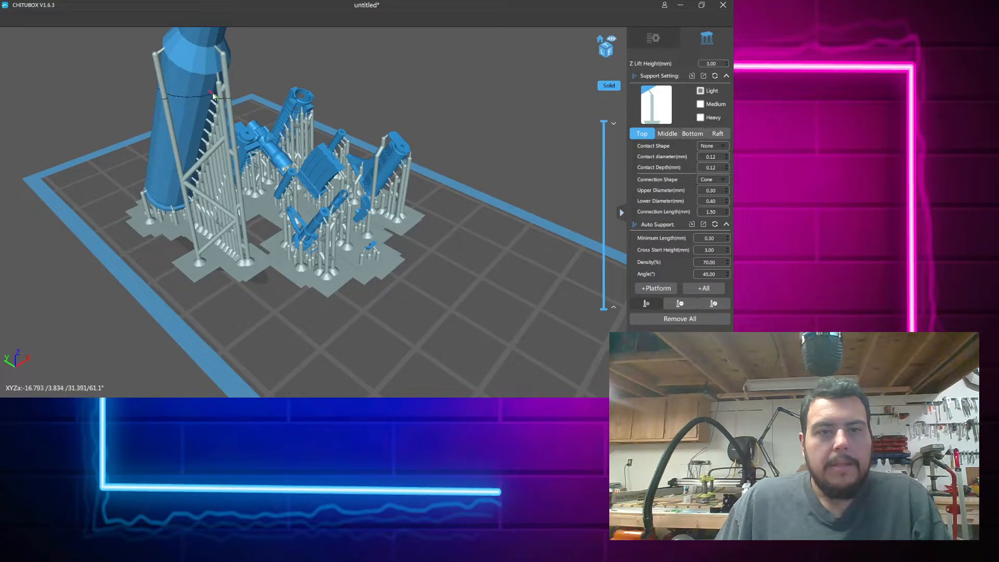
right_click_drag(222, 109, 210, 134)
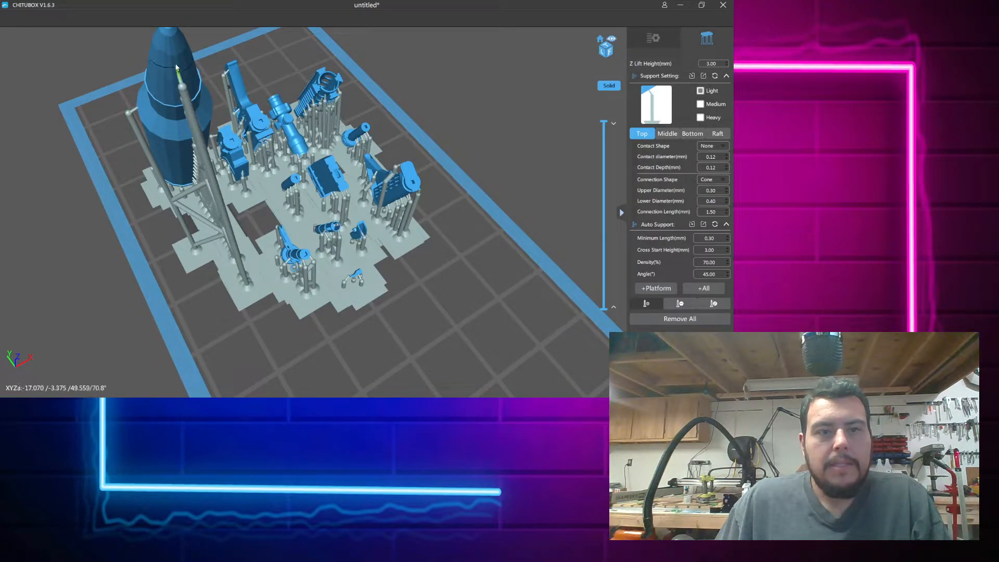
right_click_drag(196, 92, 304, 83)
right_click_drag(324, 128, 267, 117)
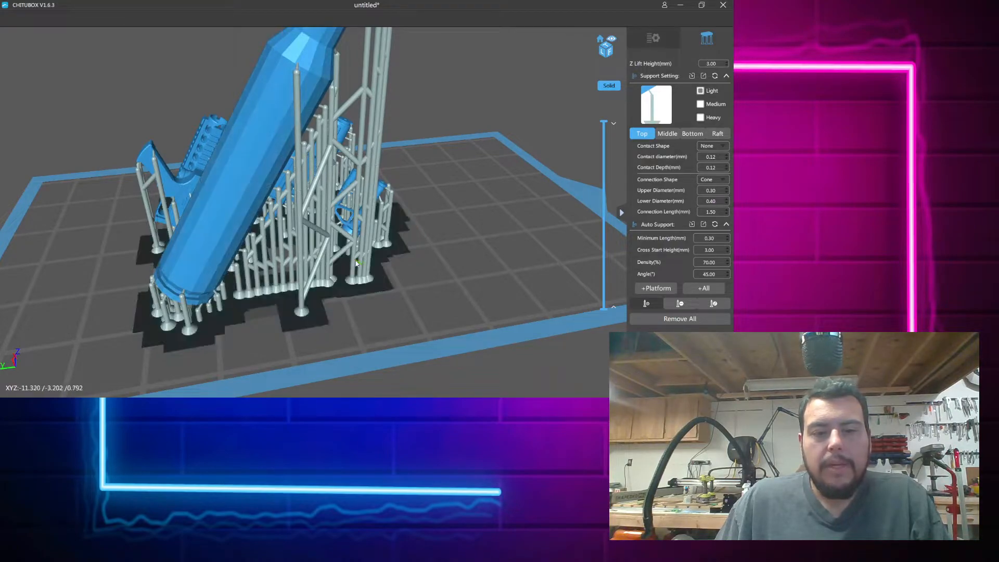
right_click_drag(495, 300, 589, 164)
Clip the view down to the raft and raise it gradually to about 3.1 mm to check the lowest support layers
left_click_drag(604, 122, 601, 313)
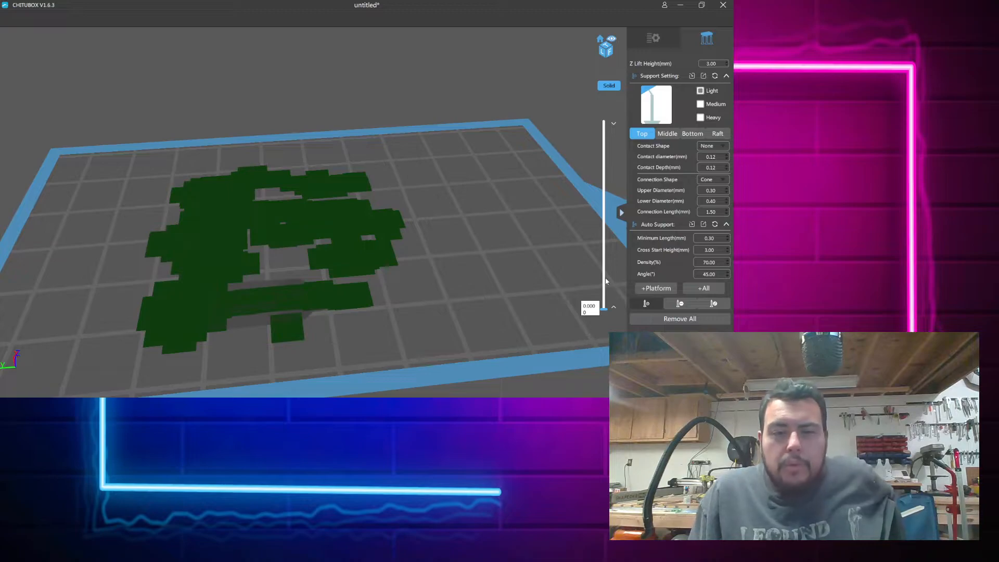
left_click_drag(605, 312, 604, 309)
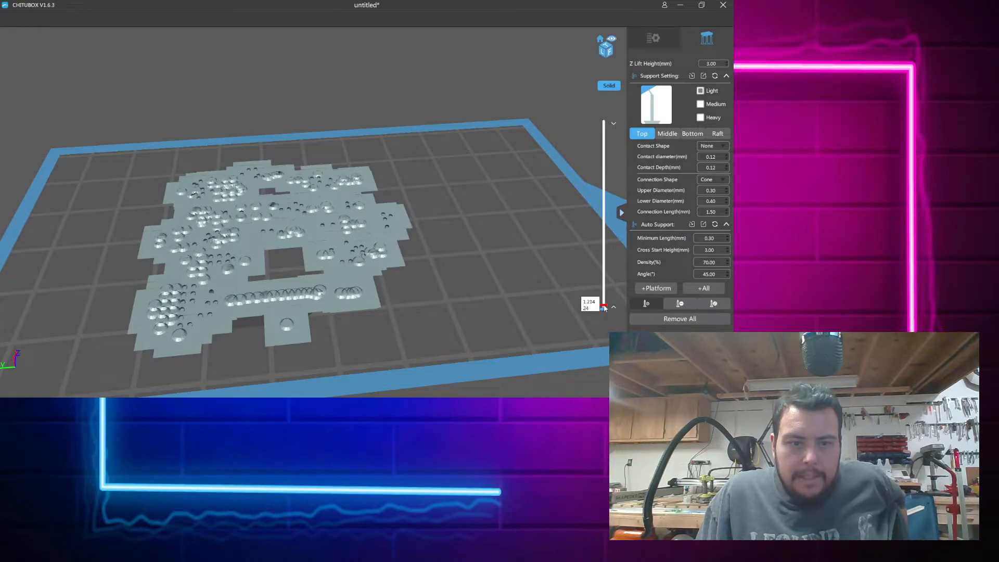
left_click_drag(604, 308, 604, 307)
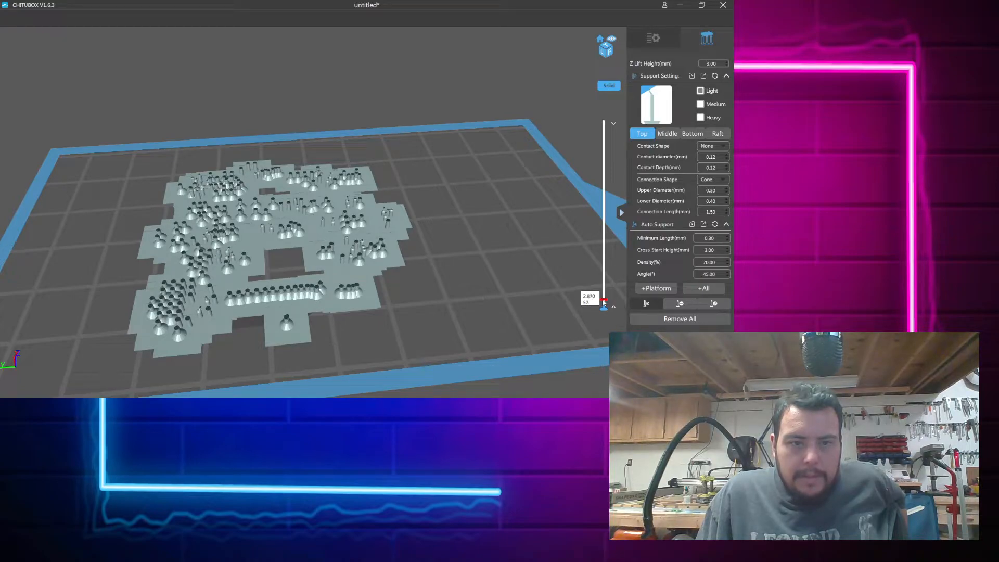
scroll(431, 319, "up", 4)
scroll(305, 332, "down", 1)
mouse_move(328, 349)
middle_mouse_down()
mouse_move(334, 307)
mouse_move(346, 314)
middle_mouse_up()
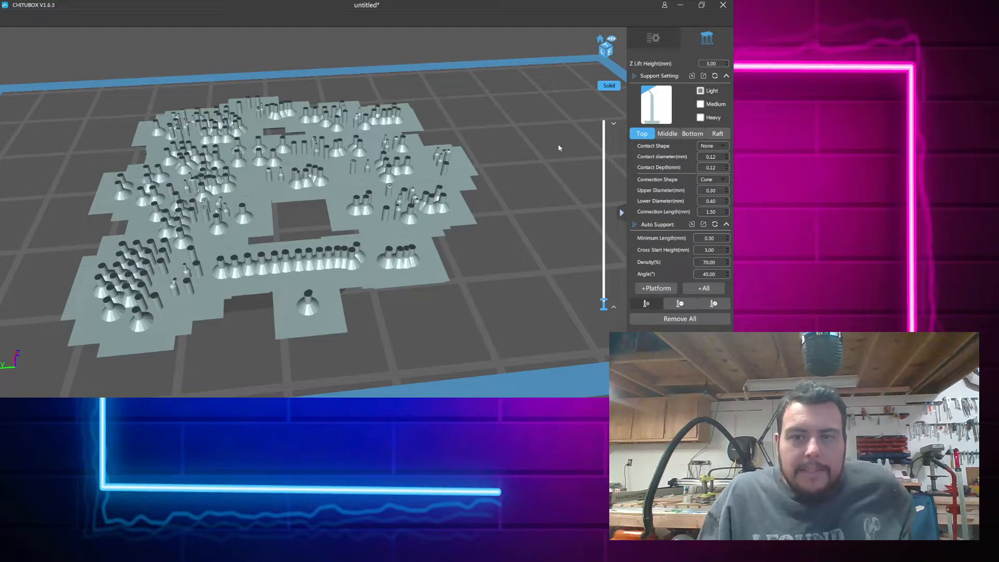
left_click_drag(605, 300, 605, 300)
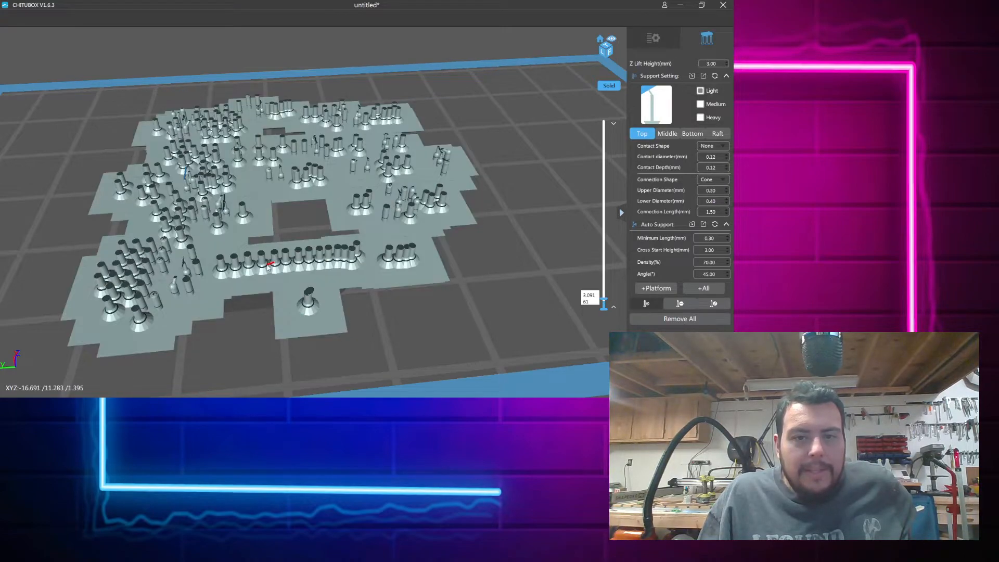
middle_click_drag(225, 304, 256, 292)
right_click_drag(256, 293, 290, 283)
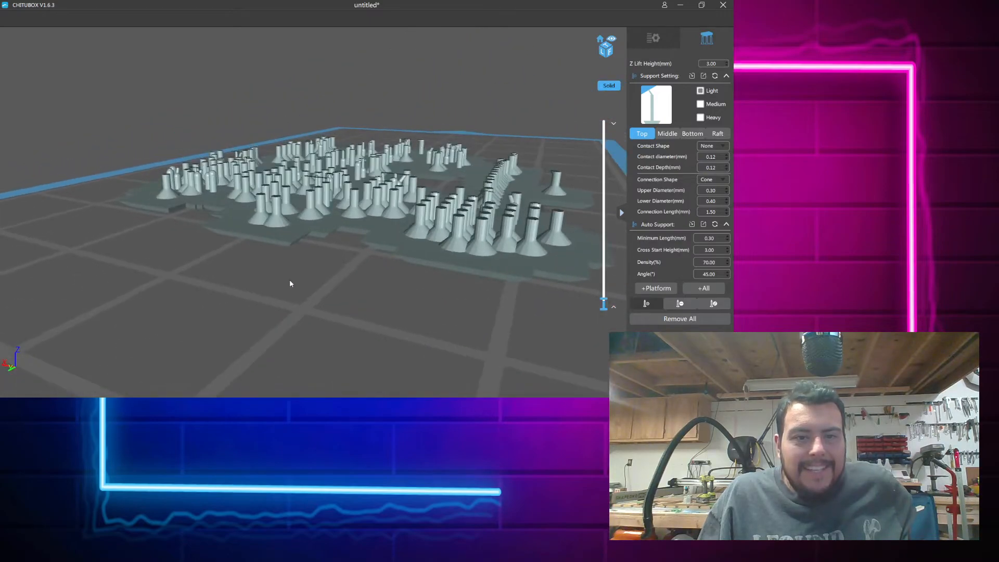
Add a light support under the unsupported end of the thin first slice among the support pillars
scroll(407, 207, "up", 5)
scroll(408, 206, "down", 4)
right_click_drag(407, 207, 311, 220)
left_click_drag(320, 226, 408, 180)
mouse_move(408, 180)
right_mouse_down()
mouse_move(391, 178)
mouse_move(394, 190)
right_mouse_up()
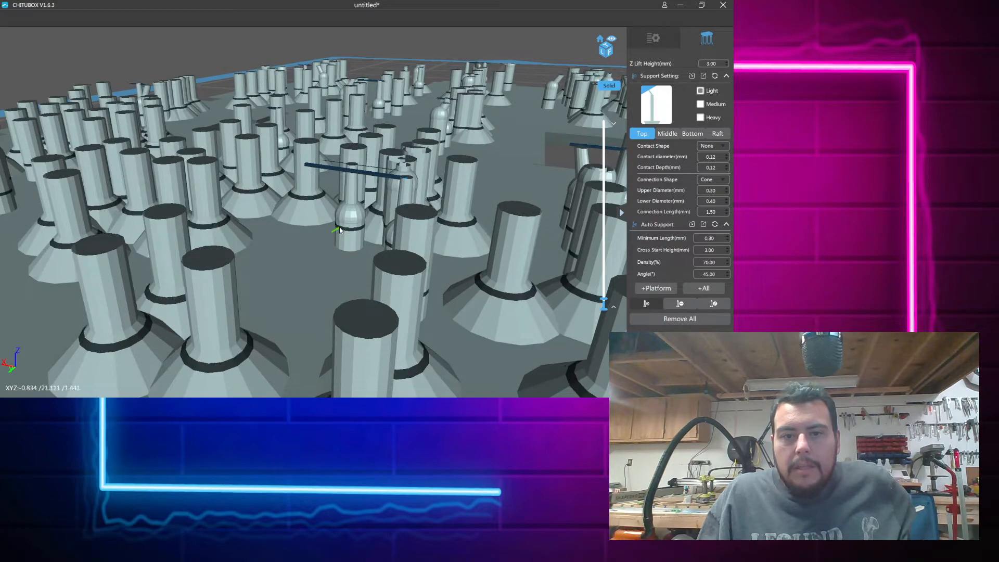
scroll(348, 245, "up", 5)
scroll(349, 244, "up", 4)
mouse_move(351, 236)
right_mouse_down()
mouse_move(363, 182)
mouse_move(389, 196)
mouse_move(408, 243)
mouse_move(507, 280)
right_mouse_up()
scroll(507, 280, "down", 8)
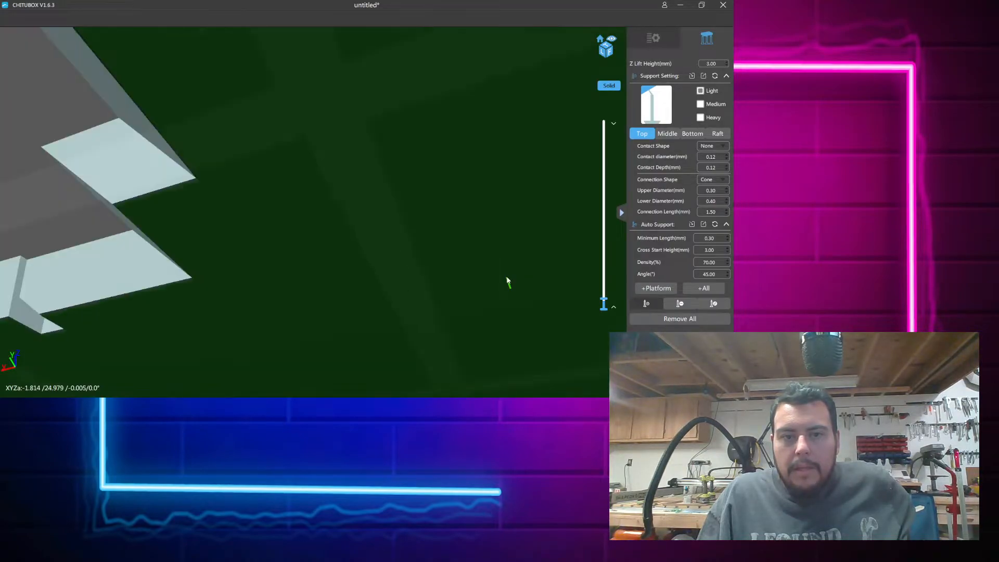
scroll(507, 280, "down", 3)
scroll(456, 268, "down", 7)
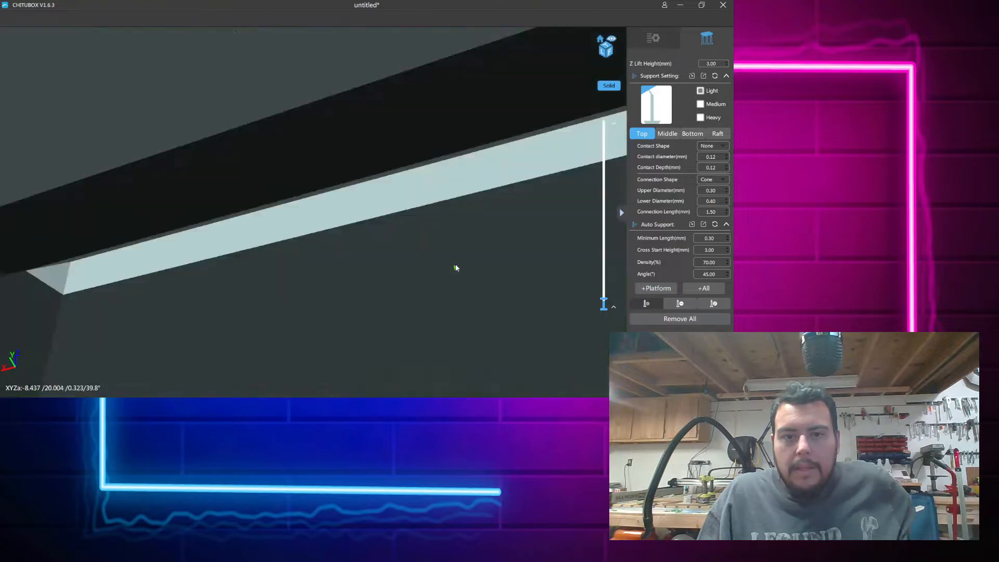
scroll(463, 269, "down", 8)
right_click_drag(452, 264, 459, 293)
scroll(458, 293, "up", 10)
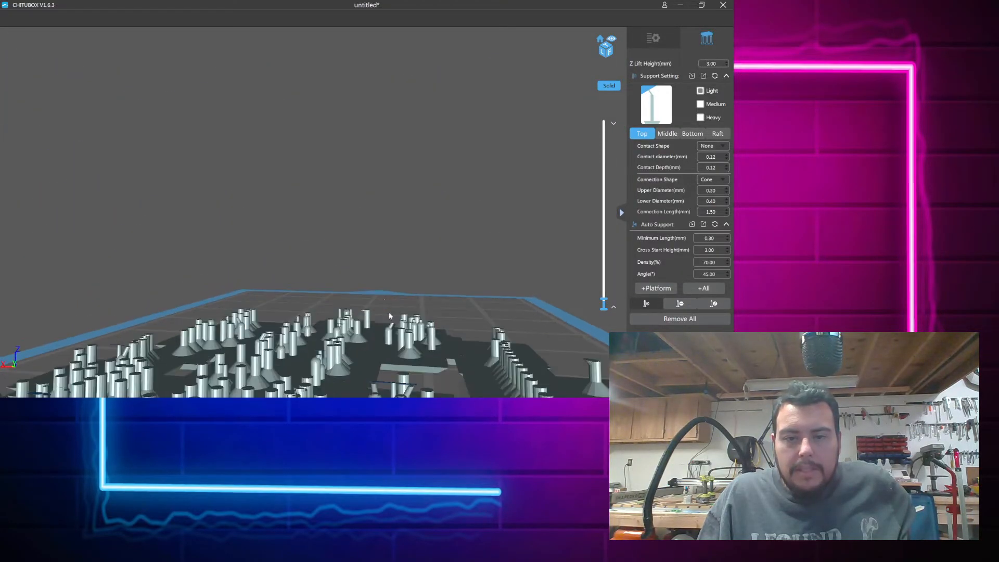
right_click_drag(387, 303, 312, 248)
scroll(386, 320, "up", 3)
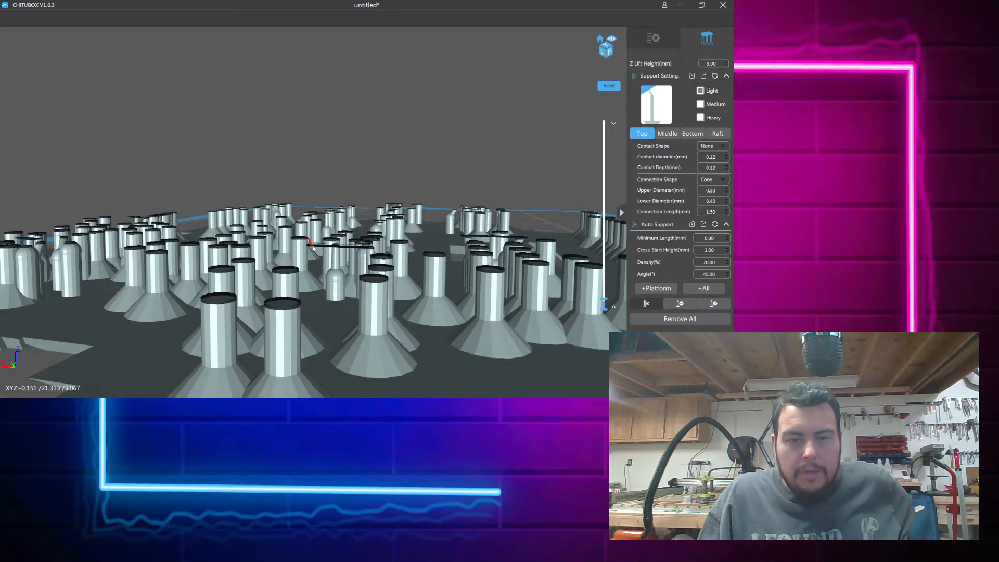
scroll(312, 248, "up", 6)
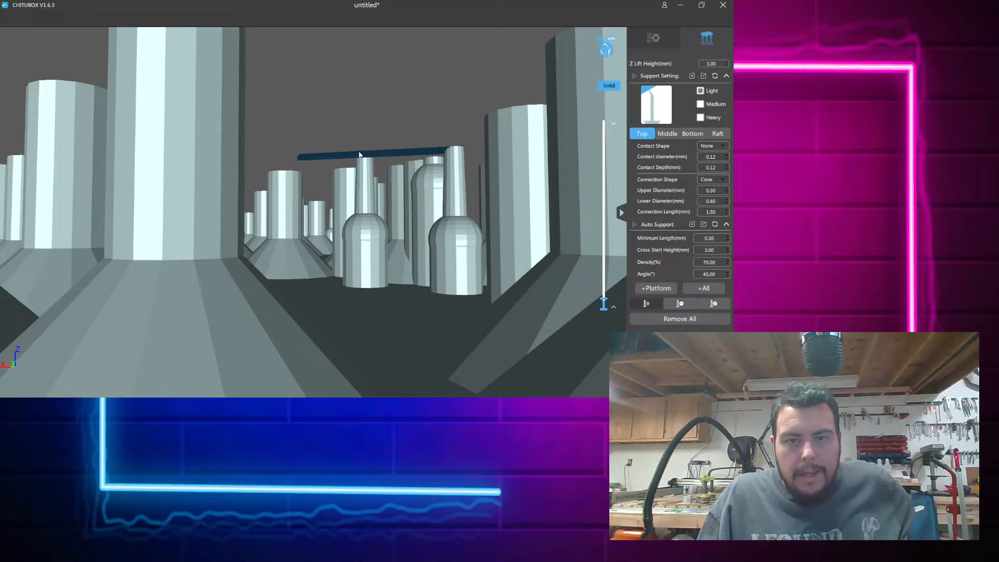
left_click(297, 156)
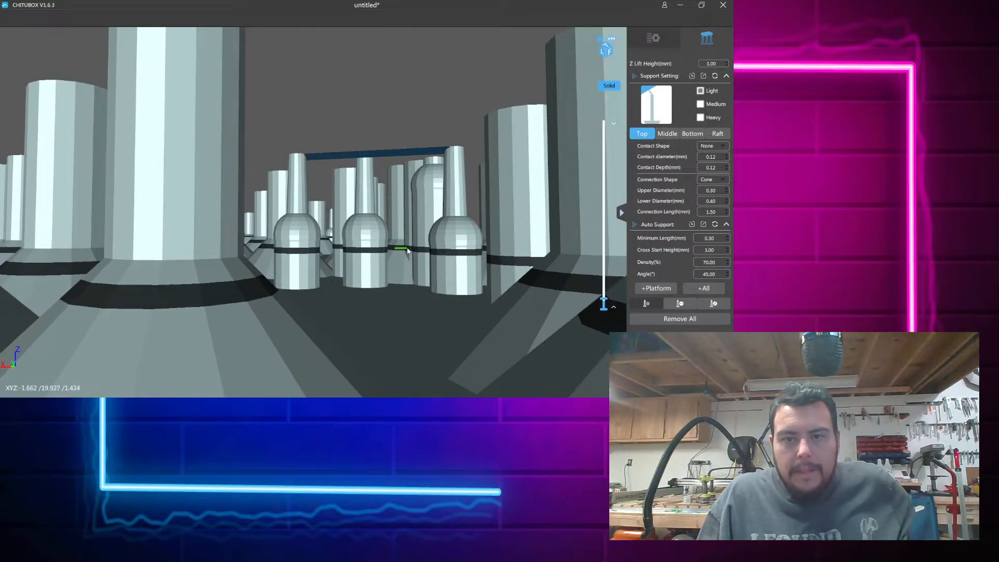
Inspect the other first part slices around the plate for missing supports, raising the clip height to about 3.2 mm
scroll(408, 251, "down", 3)
scroll(408, 251, "down", 4)
right_click_drag(407, 251, 337, 264)
scroll(337, 264, "up", 2)
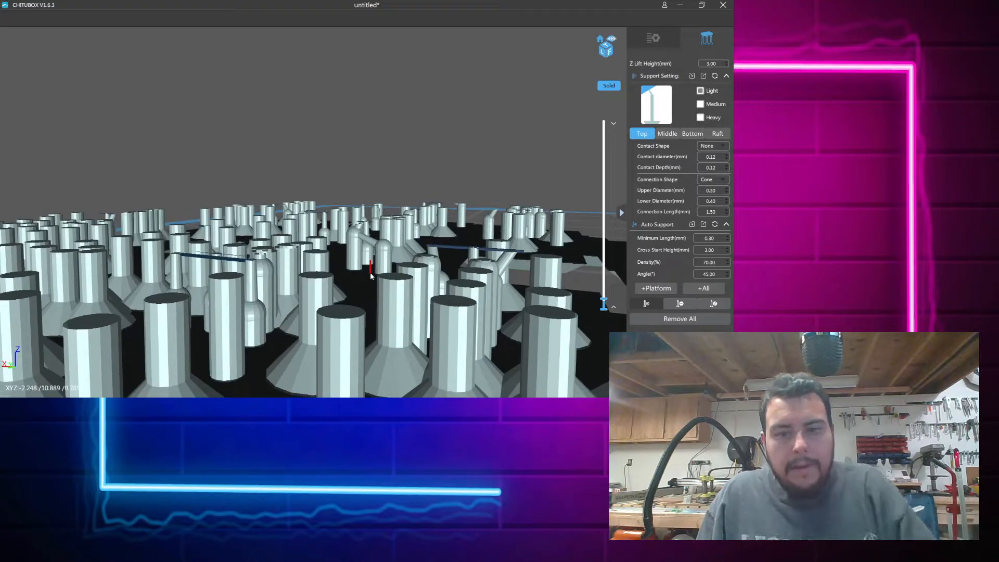
right_click_drag(489, 317, 469, 314)
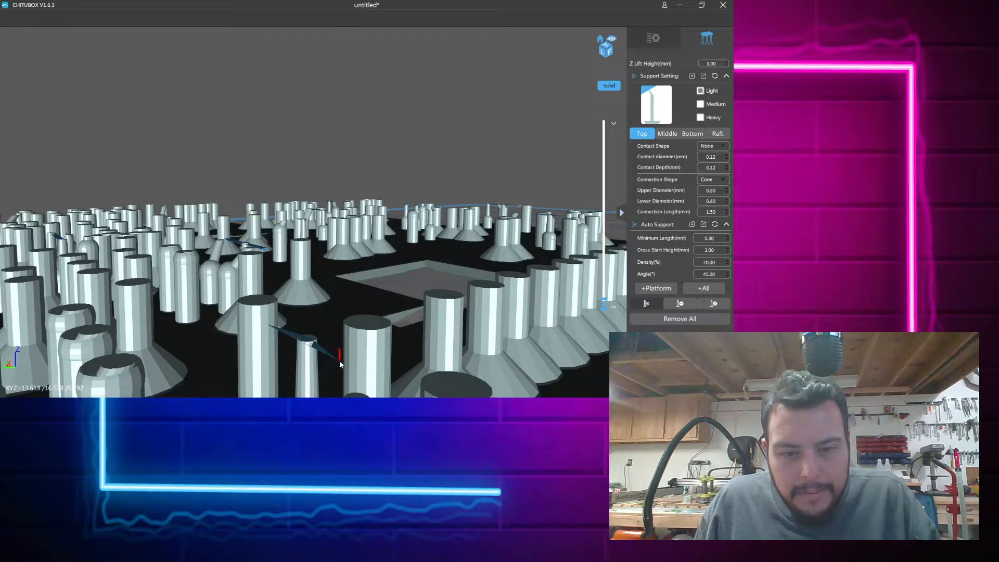
scroll(339, 360, "down", 3)
scroll(326, 296, "up", 4)
scroll(285, 276, "down", 1)
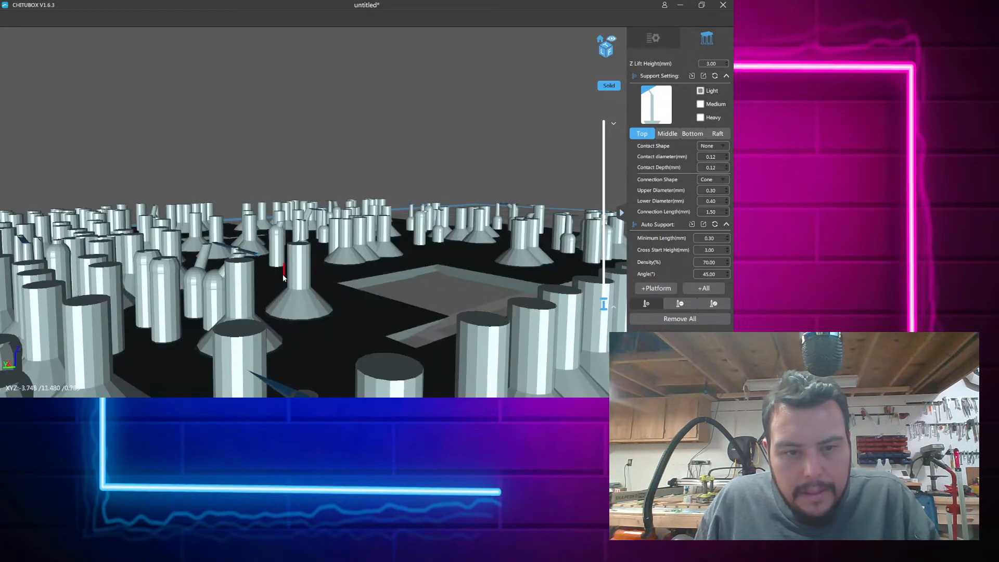
right_click_drag(264, 277, 430, 285)
right_click_drag(343, 298, 390, 298)
scroll(529, 307, "down", 5)
scroll(453, 309, "up", 5)
scroll(453, 309, "down", 5)
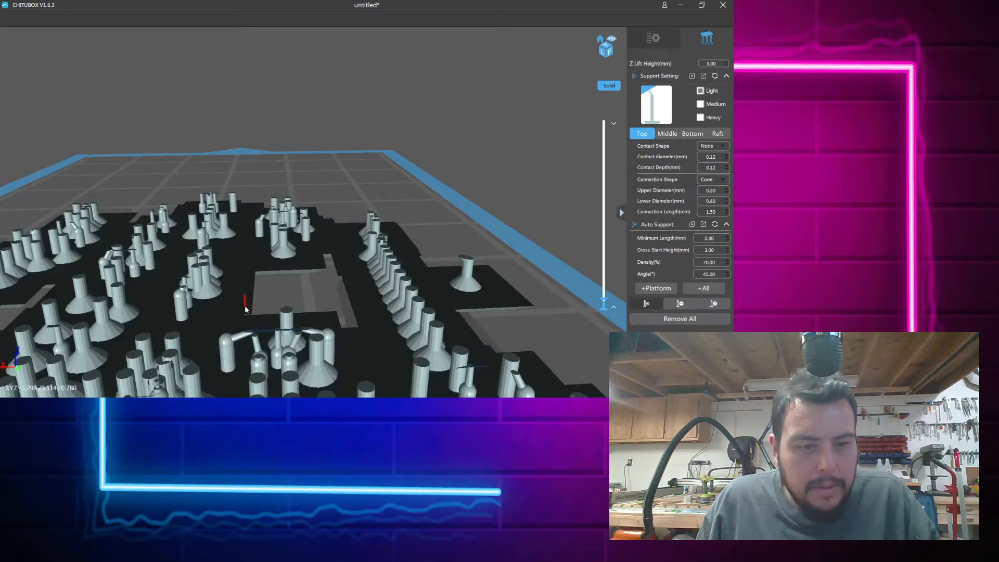
right_click_drag(246, 307, 382, 287)
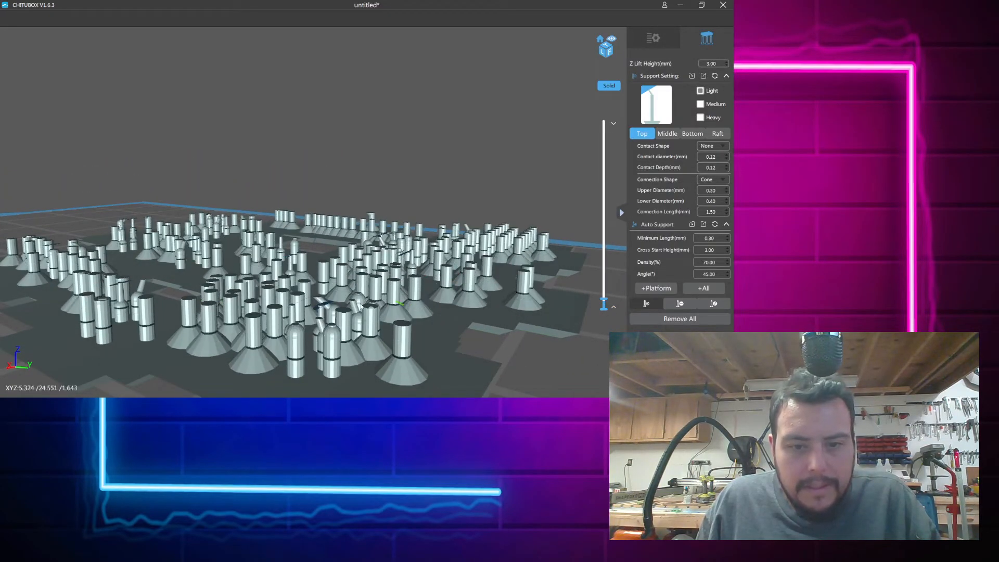
scroll(370, 305, "up", 1)
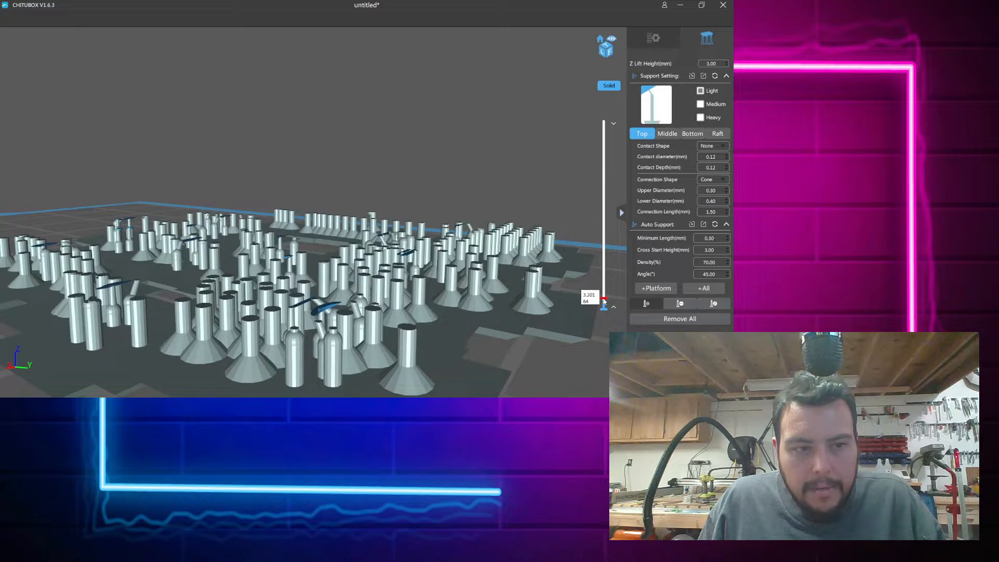
right_click_drag(195, 286, 379, 296)
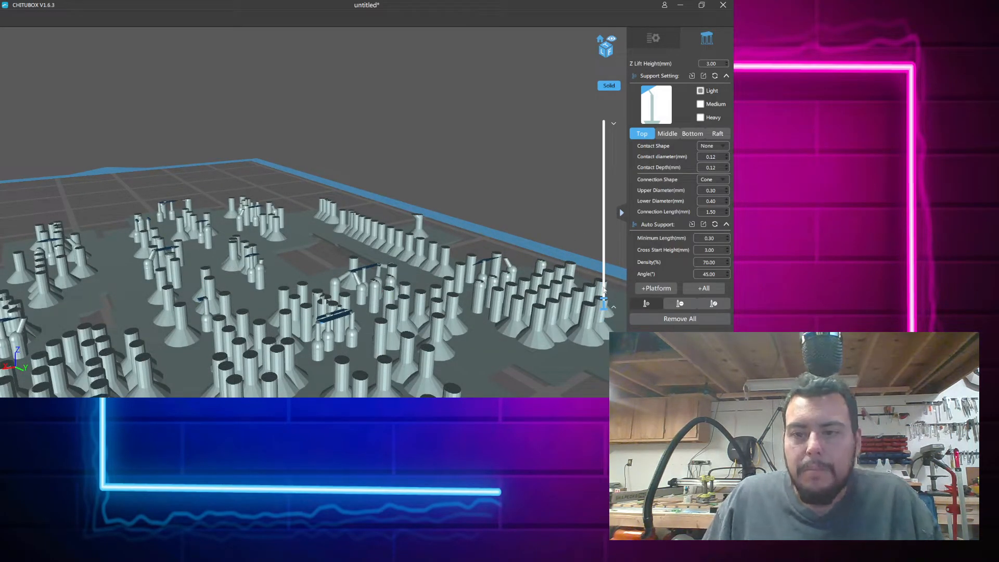
Raise the clip height in stages through the parts and the hollow round up to the full model height
left_click_drag(604, 302, 604, 287)
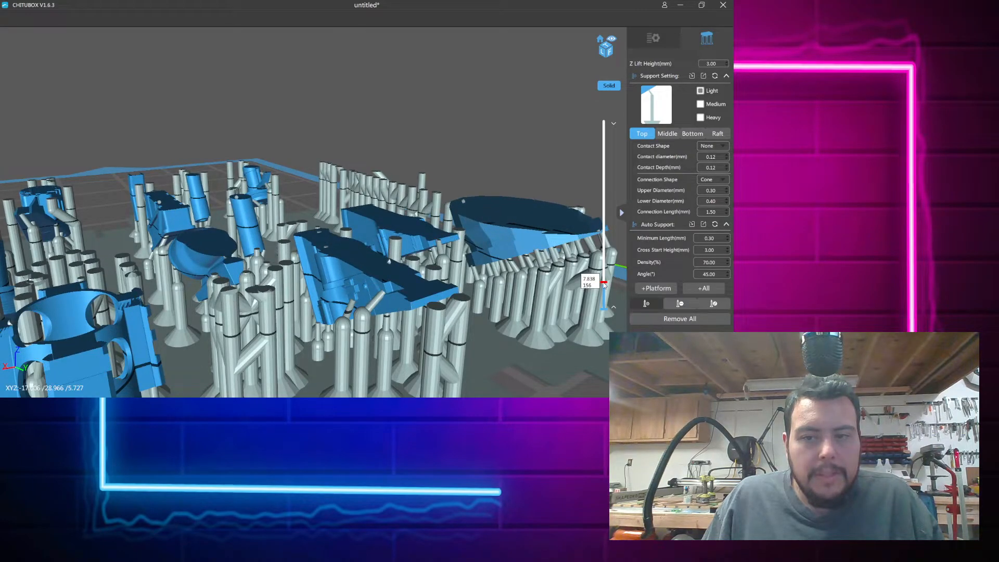
left_click_drag(605, 281, 604, 252)
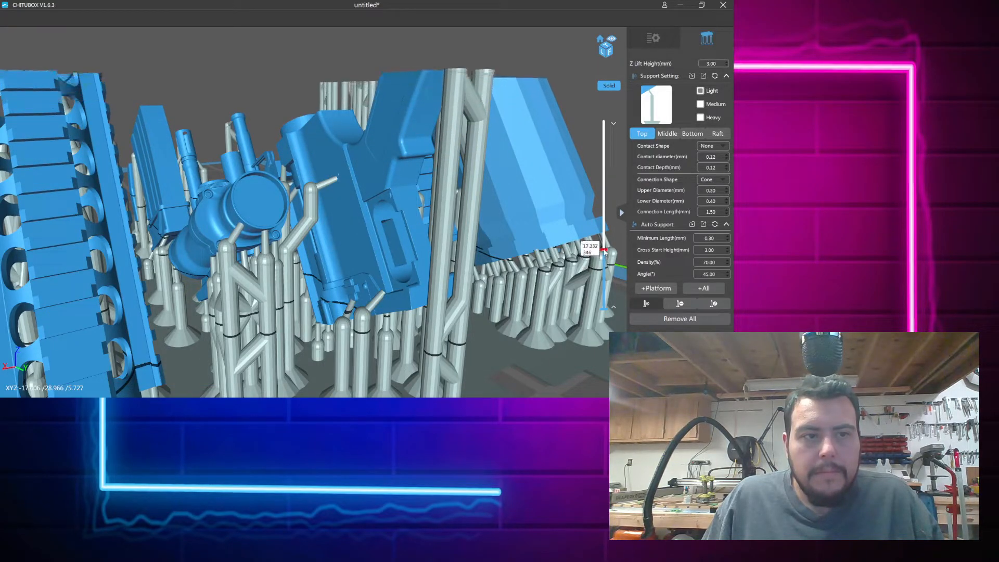
scroll(529, 290, "down", 6)
right_click_drag(445, 277, 449, 304)
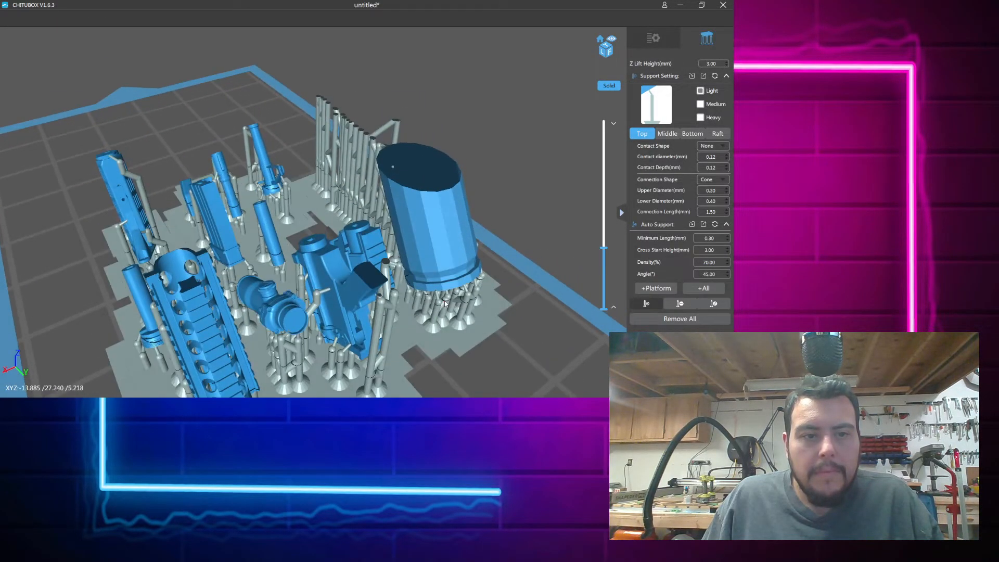
left_click_drag(604, 250, 603, 205)
scroll(511, 217, "down", 4)
right_click_drag(478, 211, 551, 226)
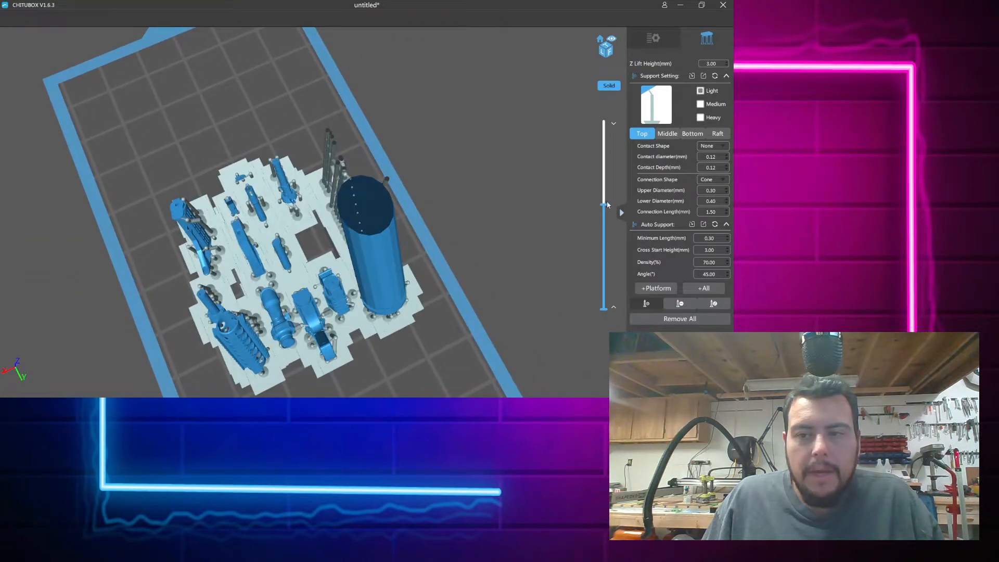
left_click_drag(604, 204, 604, 190)
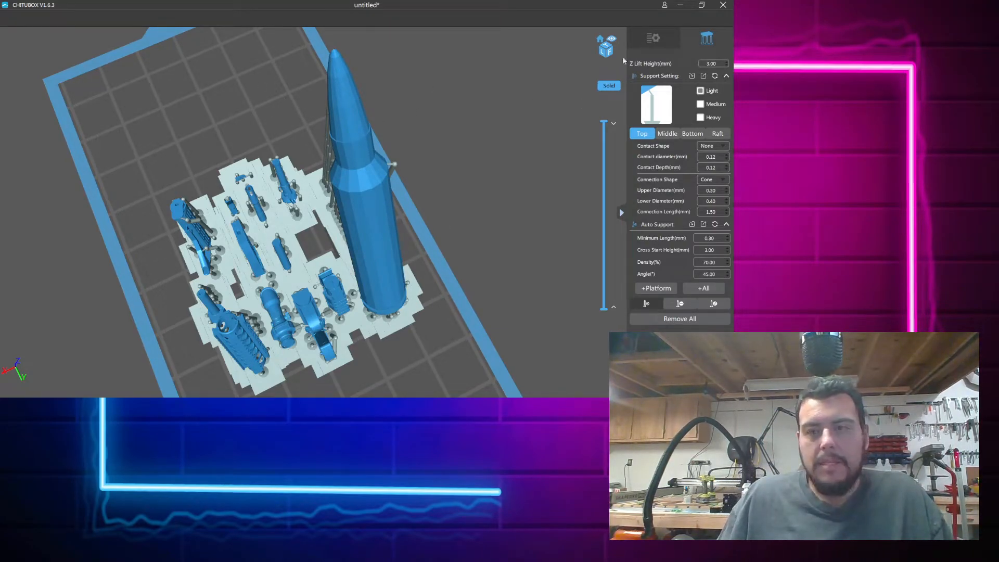
Return to the file list and slice the complete plate with the gun parts and the round
left_click(656, 41)
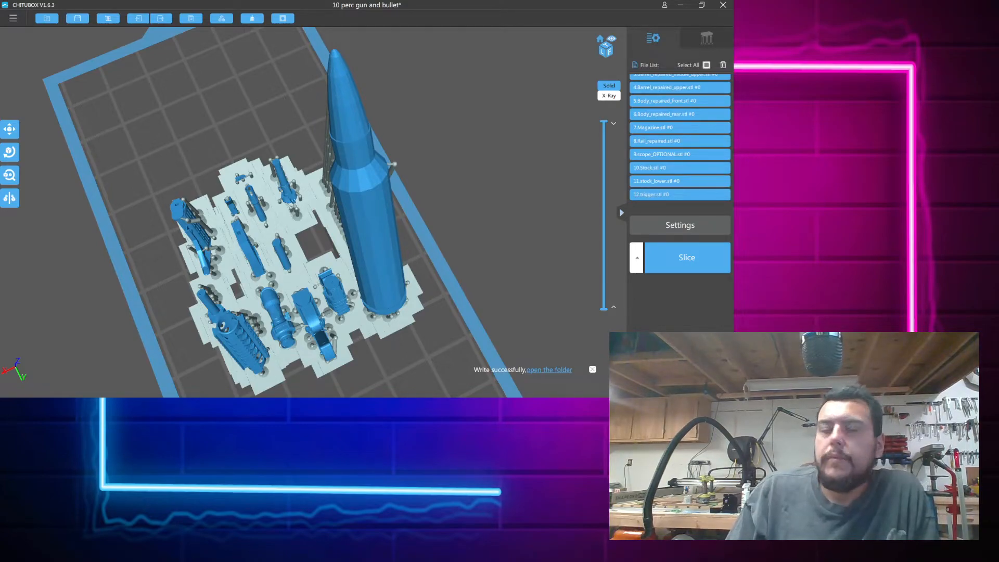
right_click_drag(477, 298, 454, 248)
left_click(702, 268)
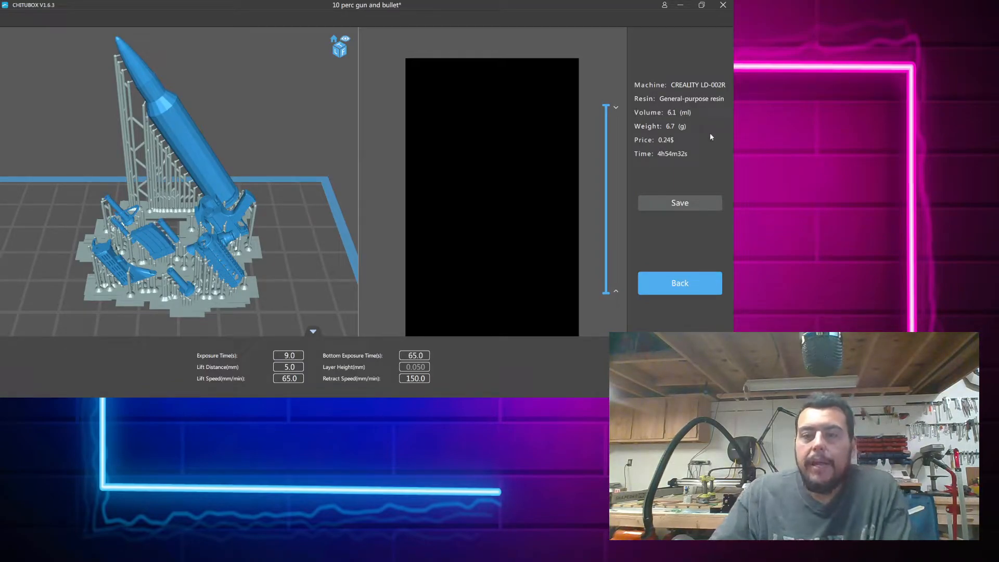
Play the slice preview down from the topmost layer through the tip of the round, and stop it
left_click(606, 291)
left_click_drag(606, 288, 610, 323)
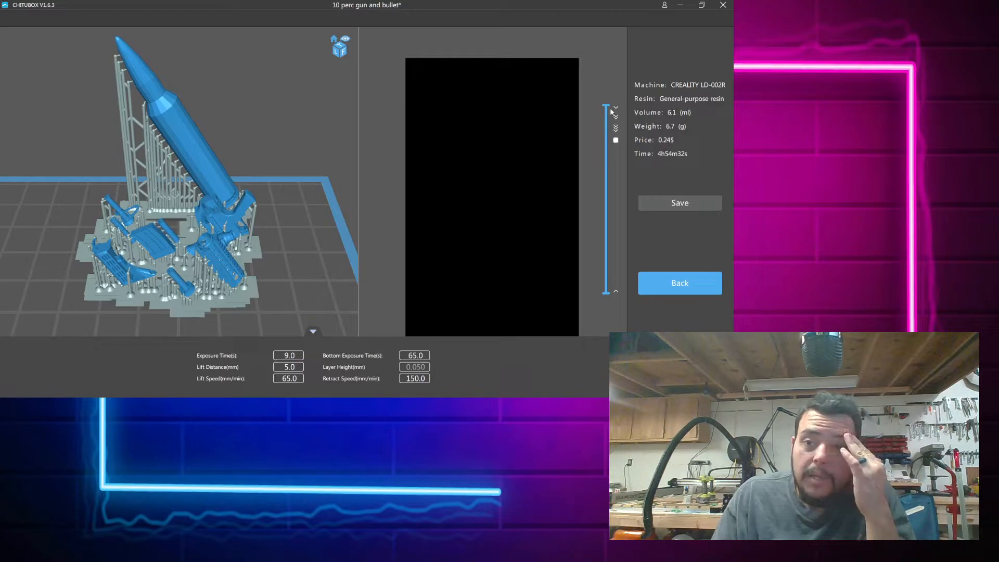
mouse_move(618, 138)
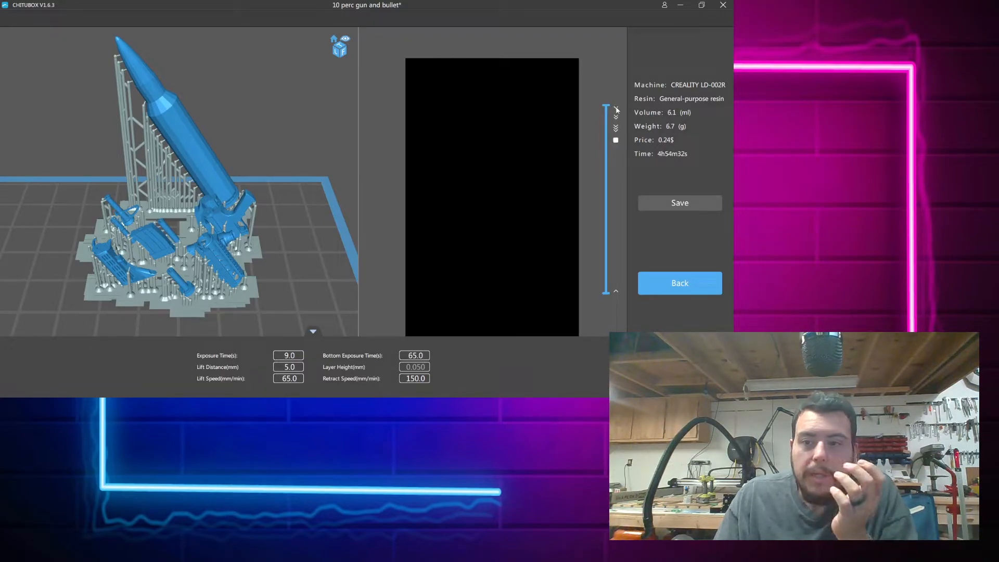
left_click(617, 109)
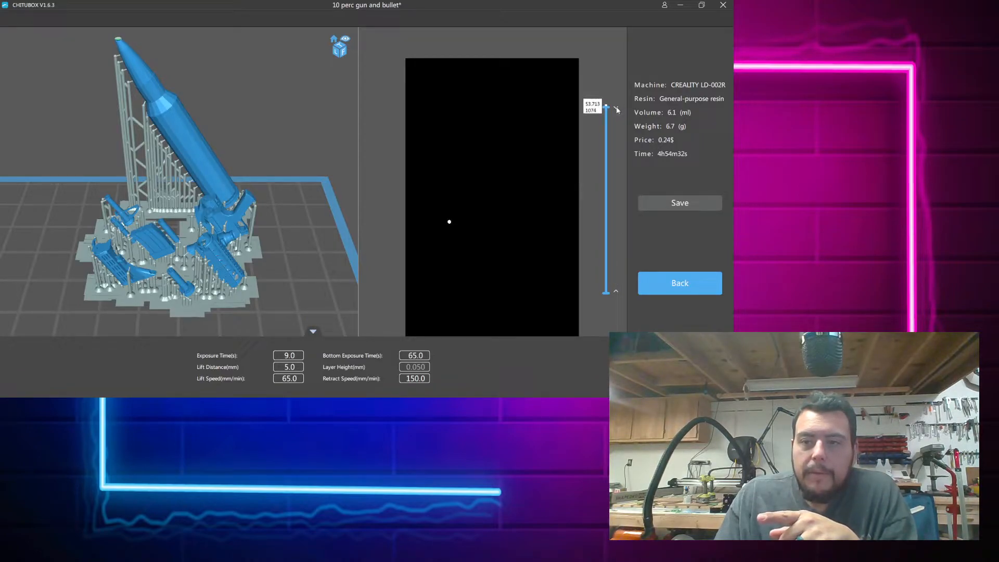
left_click_drag(606, 105, 606, 105)
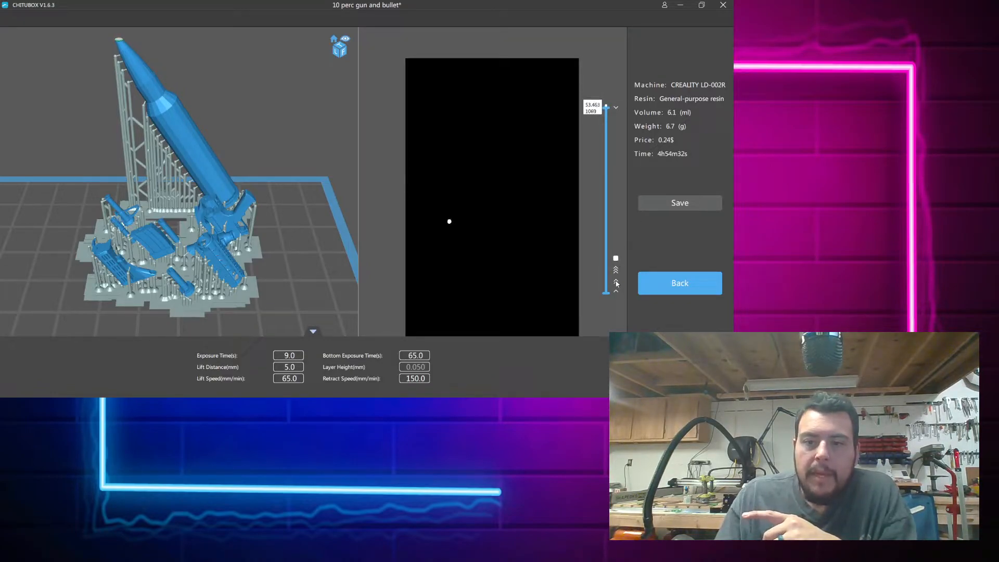
left_click_drag(606, 108, 606, 103)
left_click(617, 139)
Play the slice preview upward from the first layer at medium speed to check the raft and early support layers
mouse_move(618, 292)
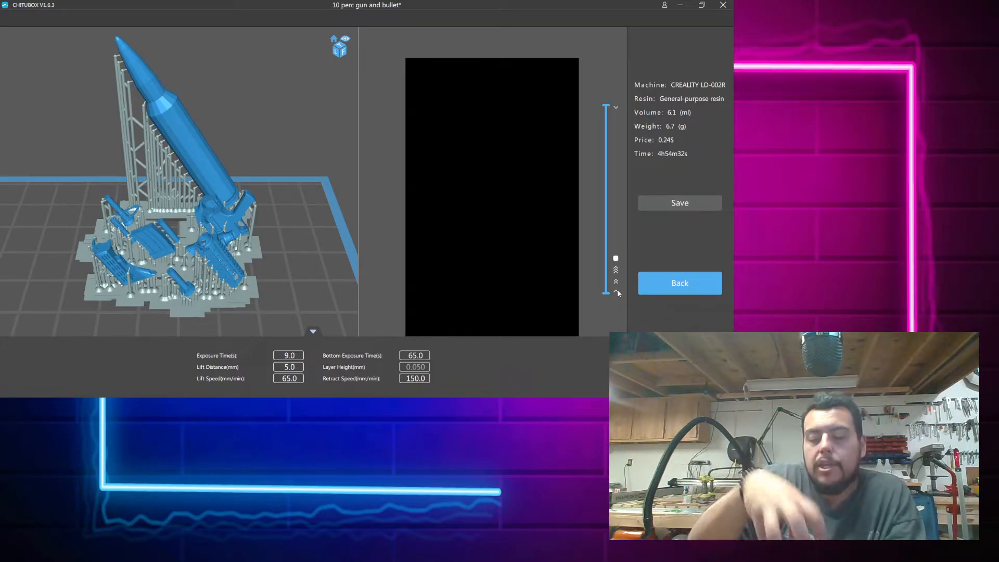
left_click(618, 283)
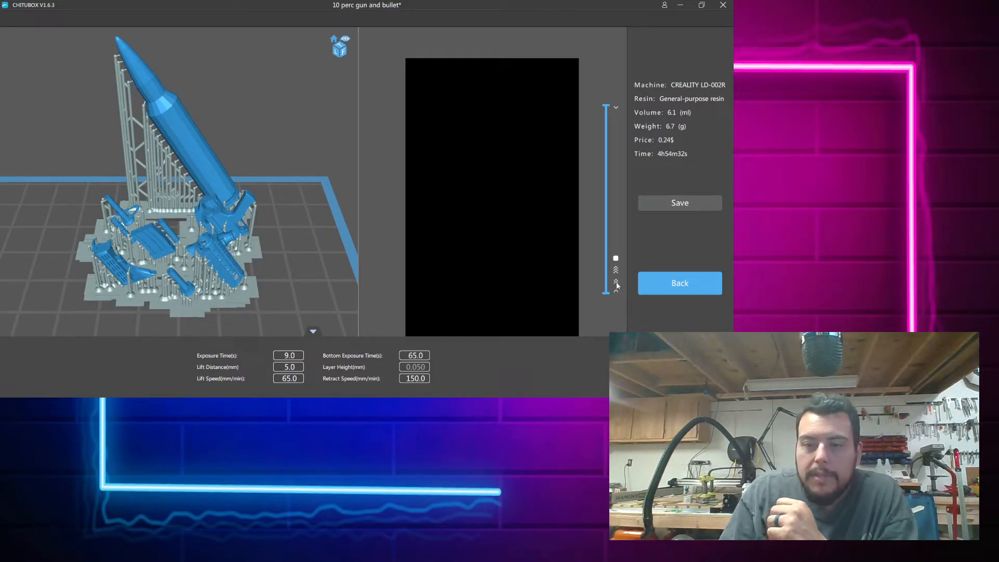
left_click(617, 283)
left_click(617, 284)
left_click(617, 283)
left_click(617, 283)
left_click(617, 283)
left_click(618, 283)
left_click(617, 283)
left_click(617, 283)
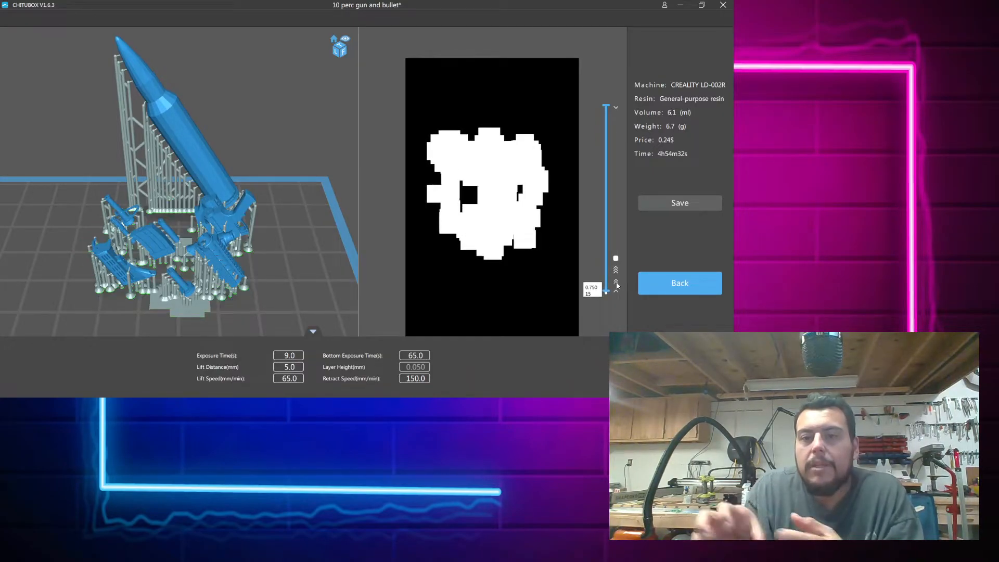
left_click(617, 283)
left_click(617, 283)
left_click(617, 283)
left_click(618, 283)
left_click(617, 284)
left_click(617, 284)
left_click(618, 284)
left_click(617, 283)
left_click(617, 283)
left_click(617, 283)
left_click(617, 283)
left_click(617, 283)
left_click(617, 283)
left_click(617, 283)
left_click(617, 283)
left_click(617, 283)
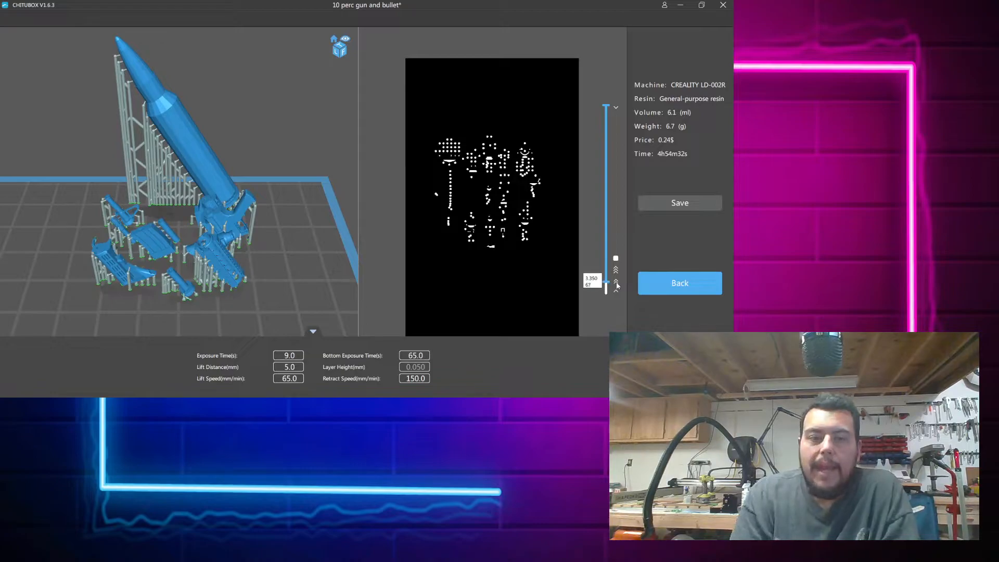
Continue the upward slice preview at the fastest speed to check the remaining part layers
left_click(617, 270)
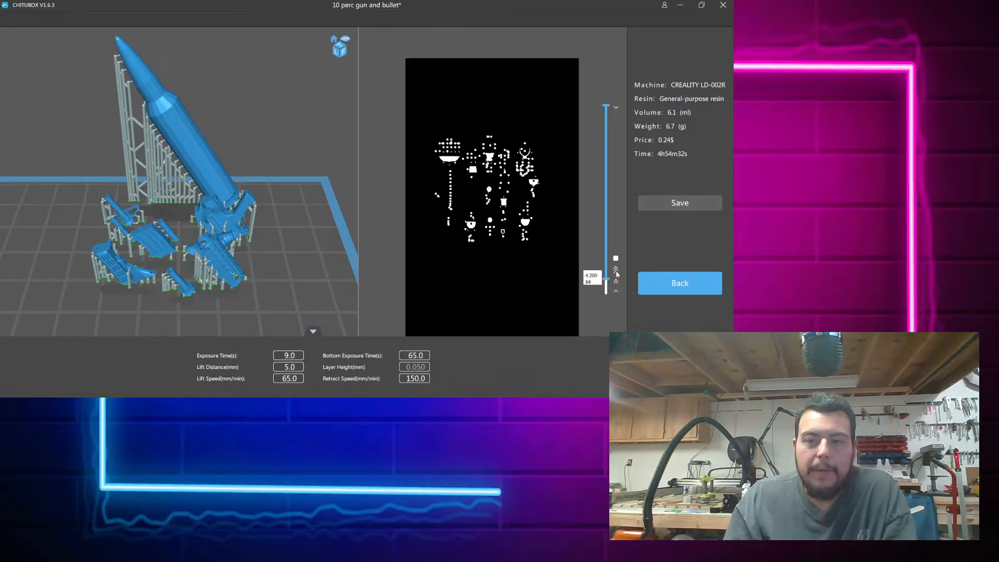
left_click(616, 271)
left_click(617, 270)
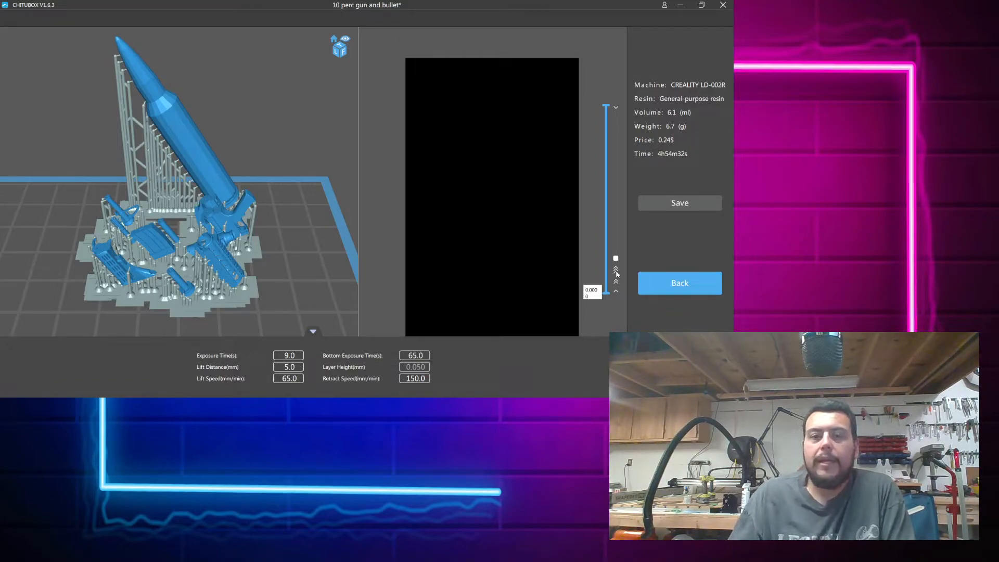
Save the sliced print file as AR Prop and Bullet and view the supported parts on the plate
left_click(689, 204)
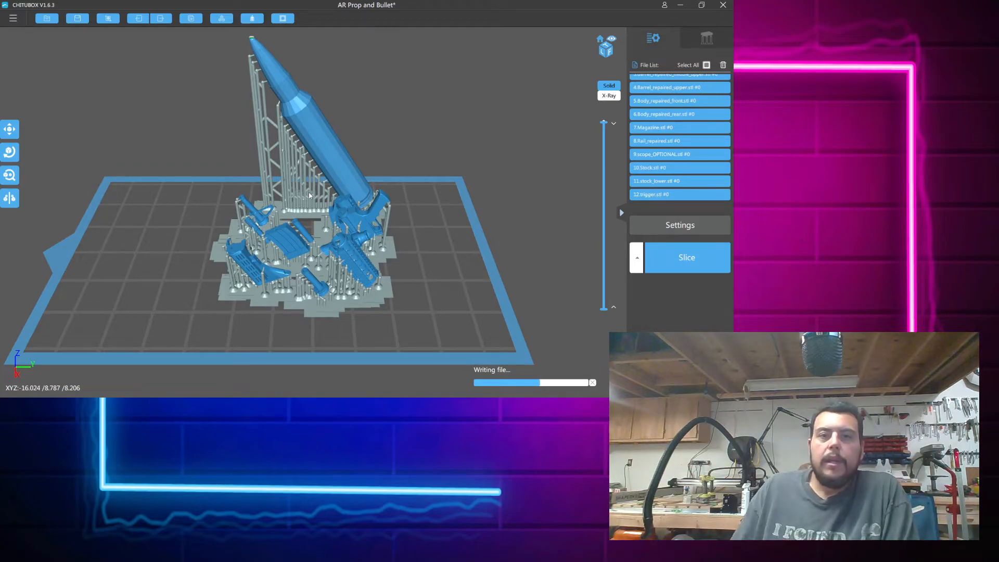
mouse_move(386, 185)
right_mouse_down()
mouse_move(383, 167)
mouse_move(378, 175)
right_mouse_up()
scroll(307, 89, "up", 3)
right_click_drag(307, 88, 365, 178)
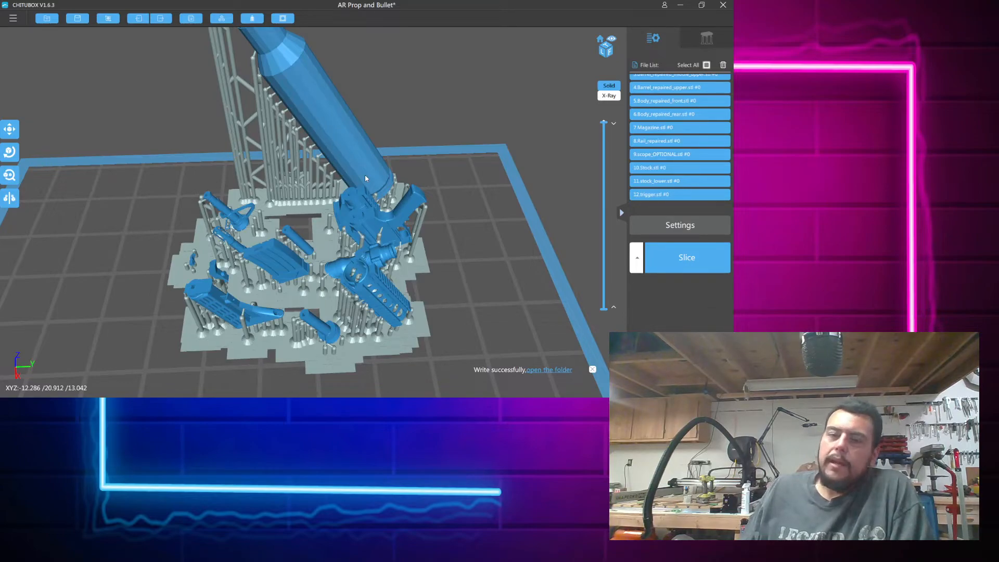
mouse_move(483, 260)
right_mouse_down()
mouse_move(503, 273)
mouse_move(473, 277)
mouse_move(486, 259)
right_mouse_up()
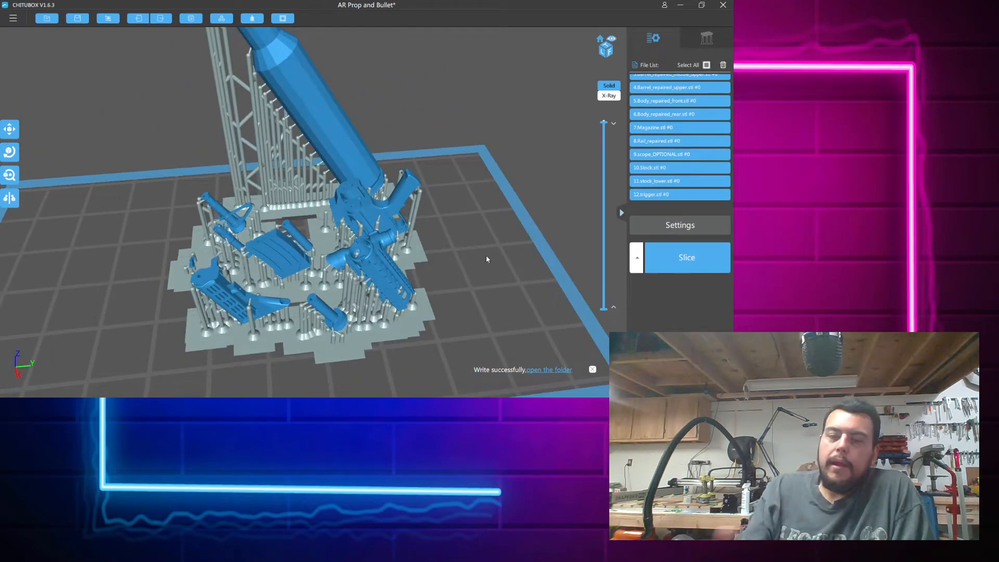